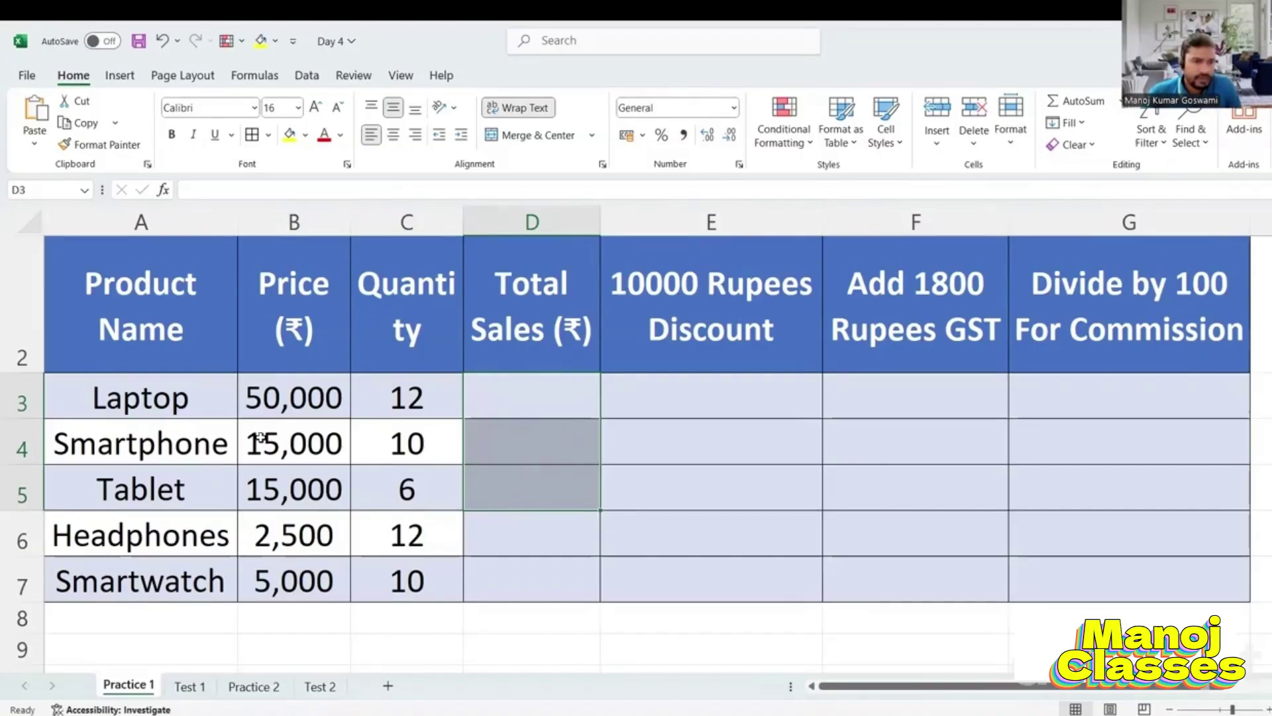
- Examine the sales table from A2 to G7, its product names, and the price and quantity in the Laptop row
drag(152, 283, 1064, 557)
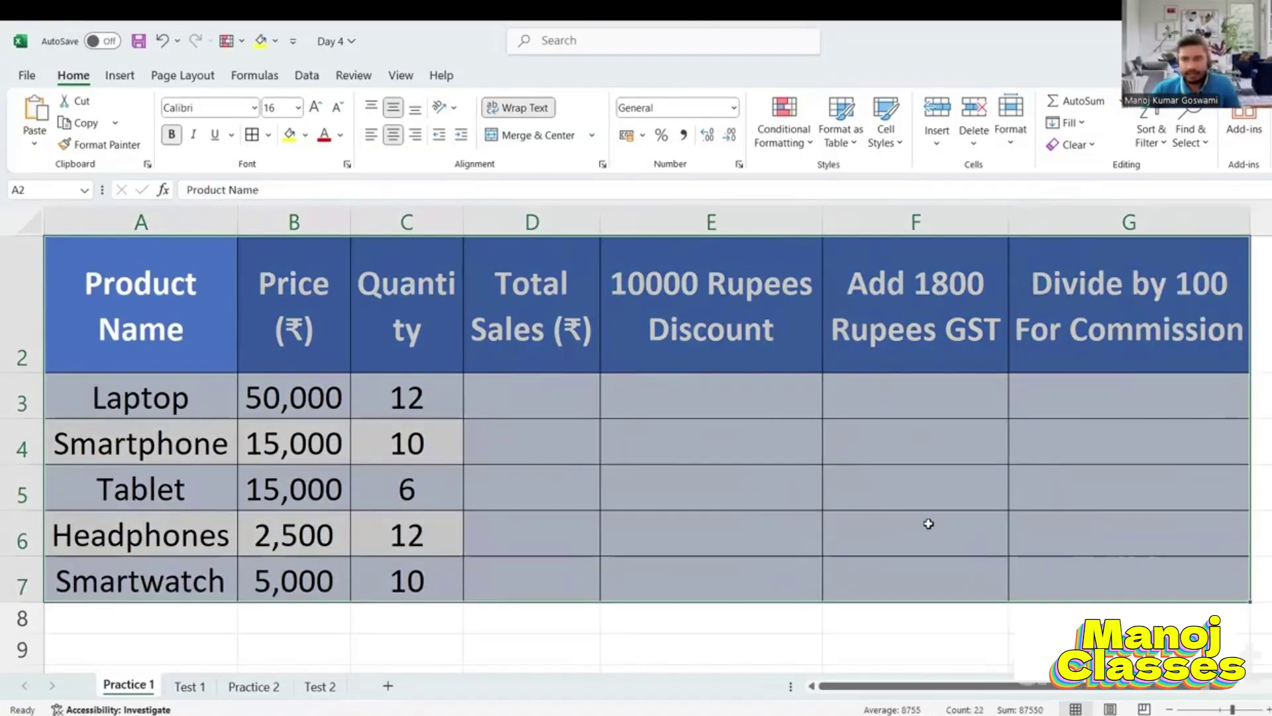
click(929, 522)
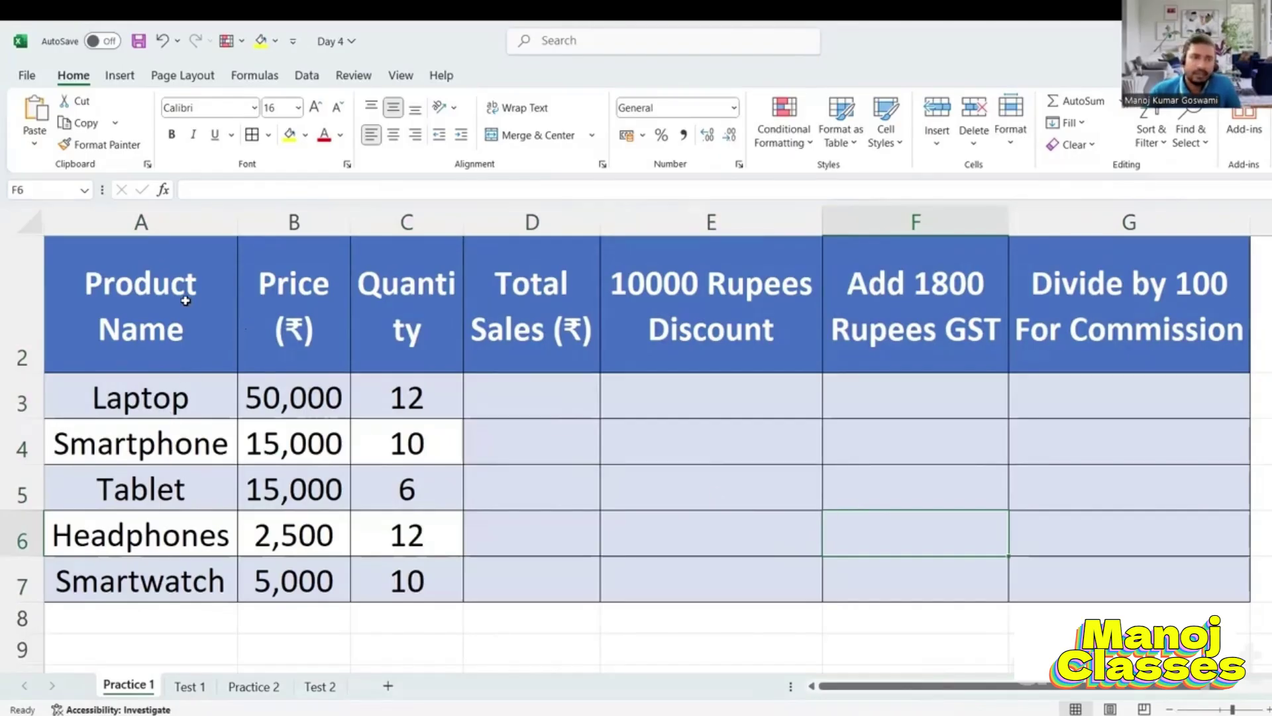
drag(184, 285, 1131, 580)
click(530, 487)
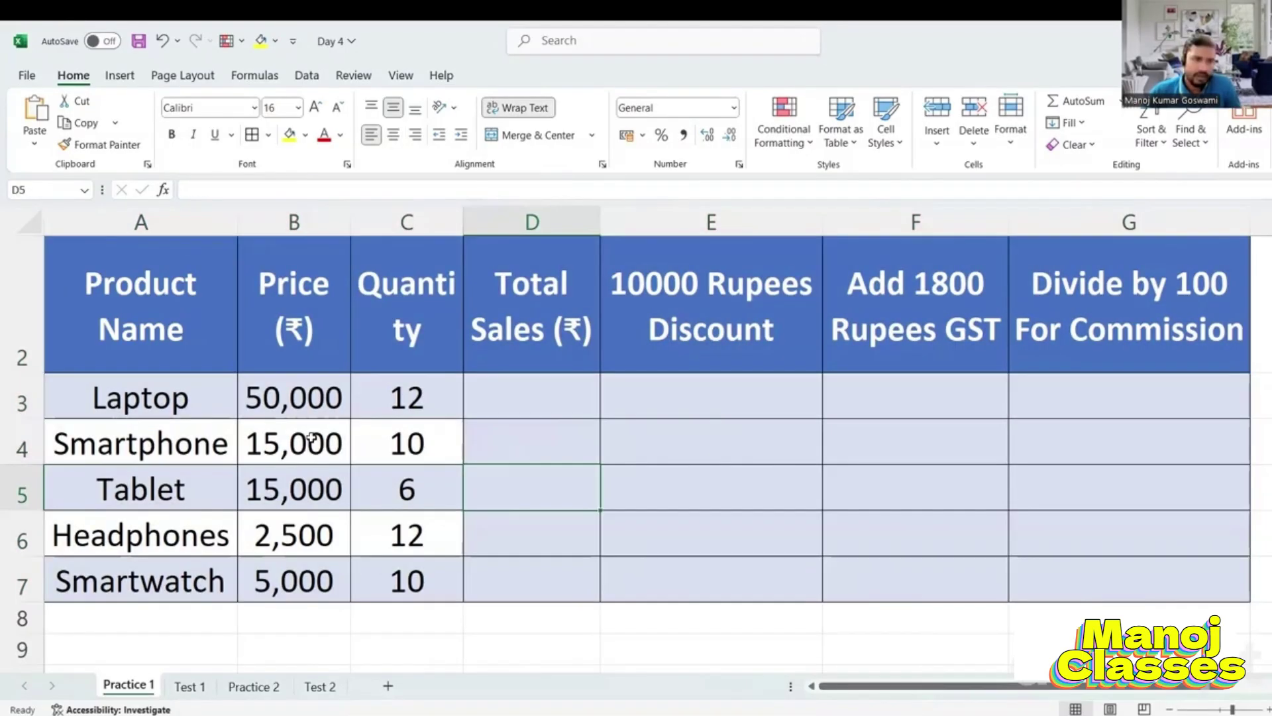
click(180, 399)
click(153, 455)
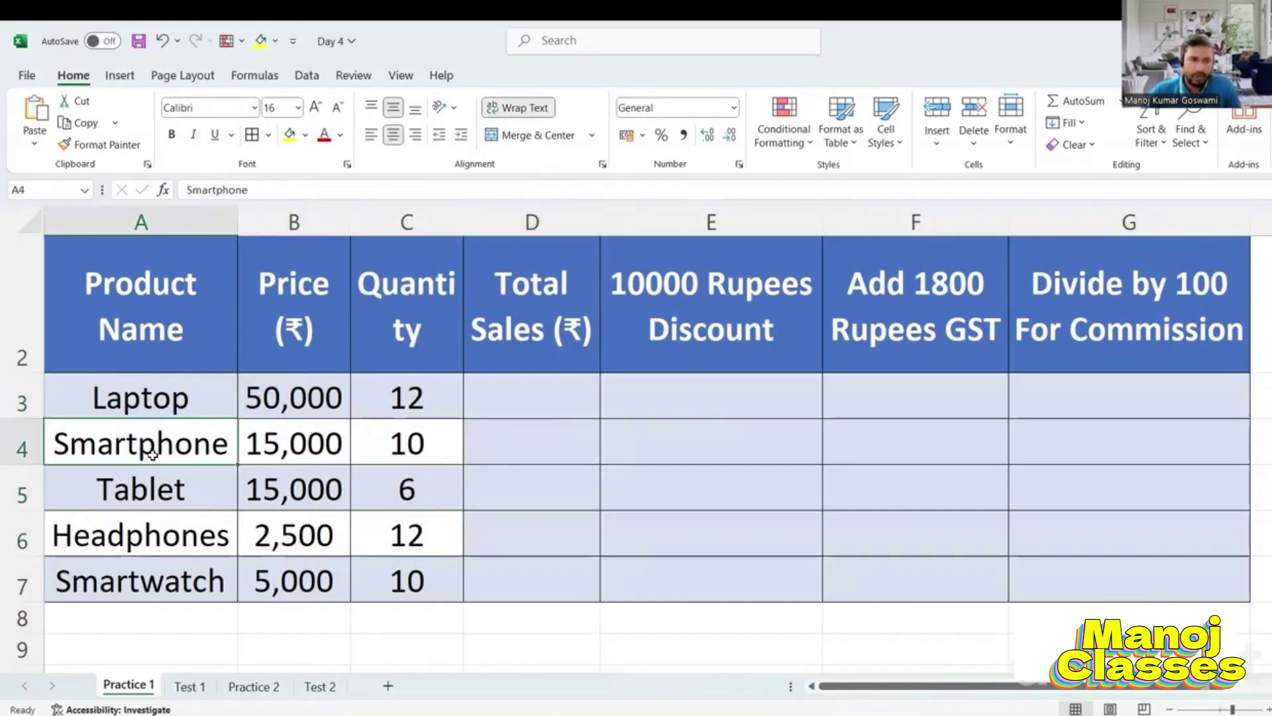
click(157, 486)
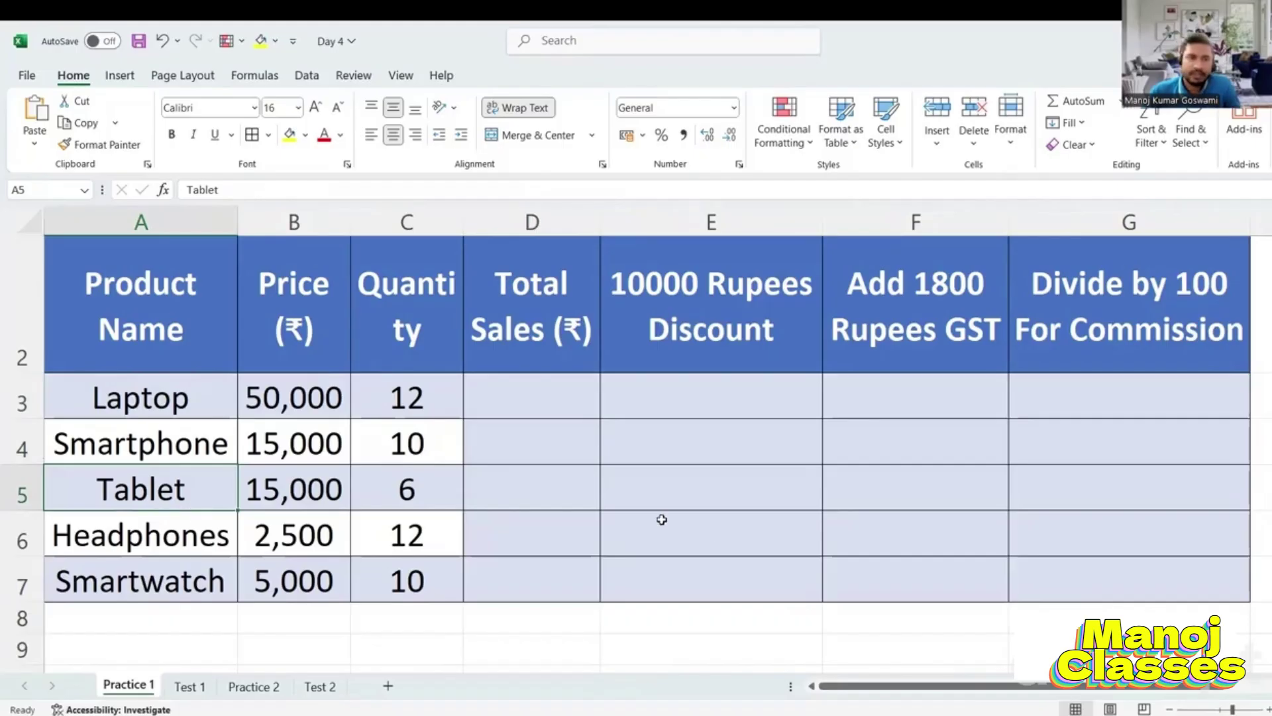
click(560, 387)
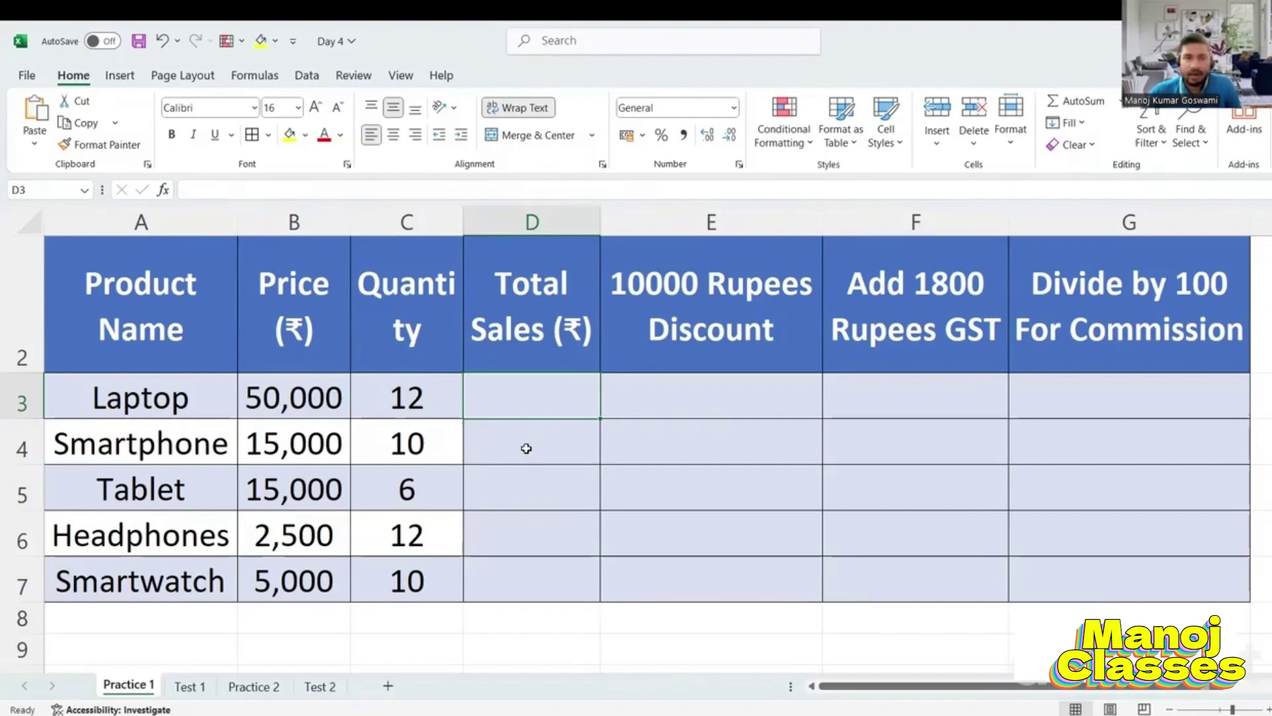
click(283, 400)
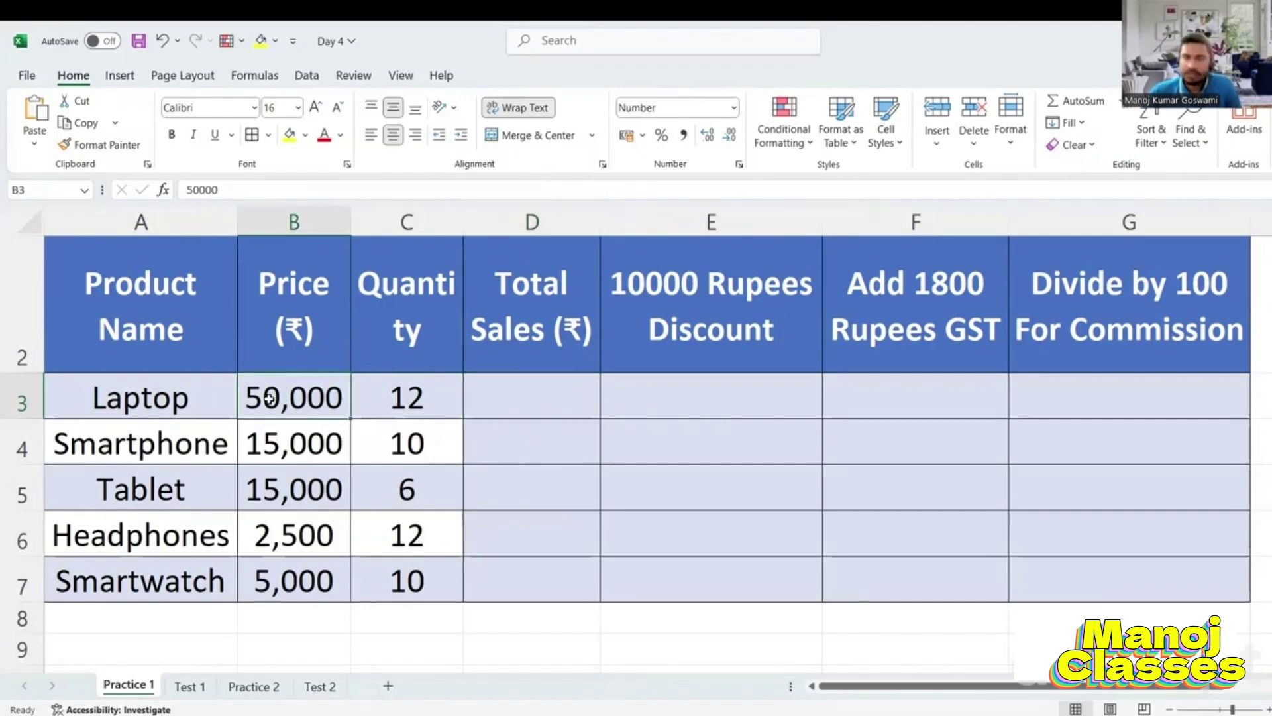
click(421, 399)
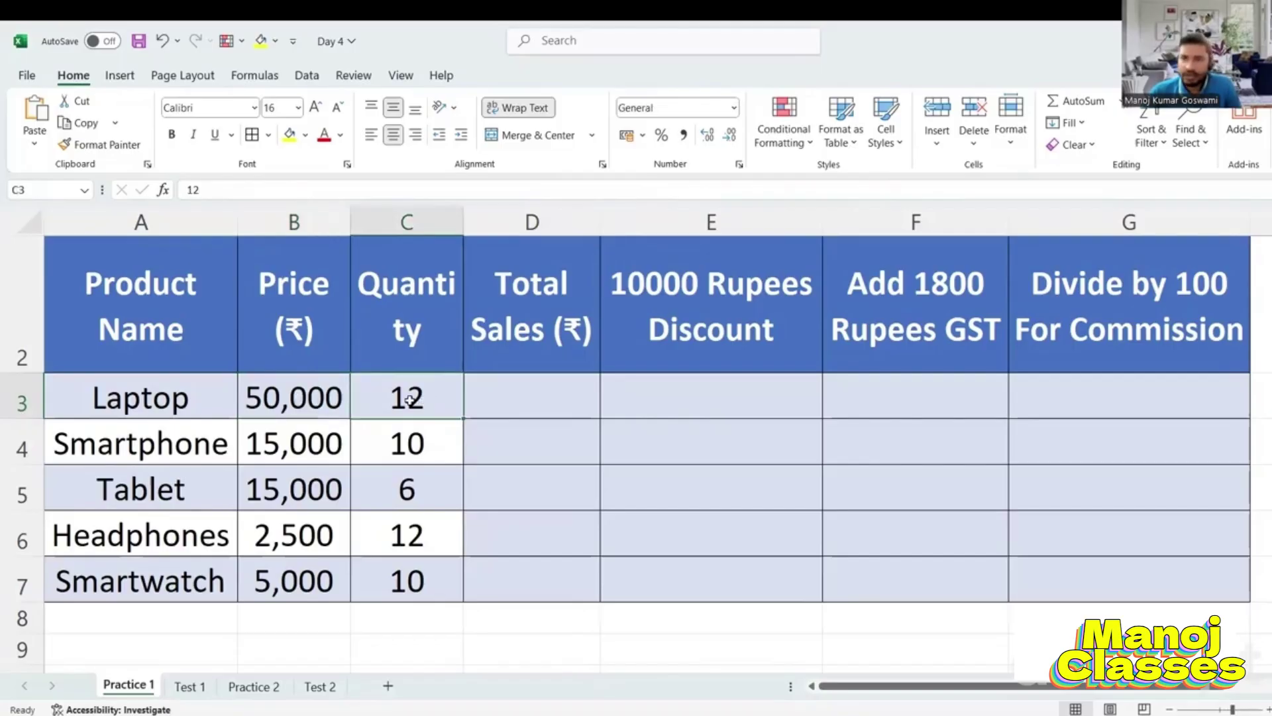
- Enter the formula =50000*12 in D3 as the Laptop's total sales, using typed numbers
click(523, 400)
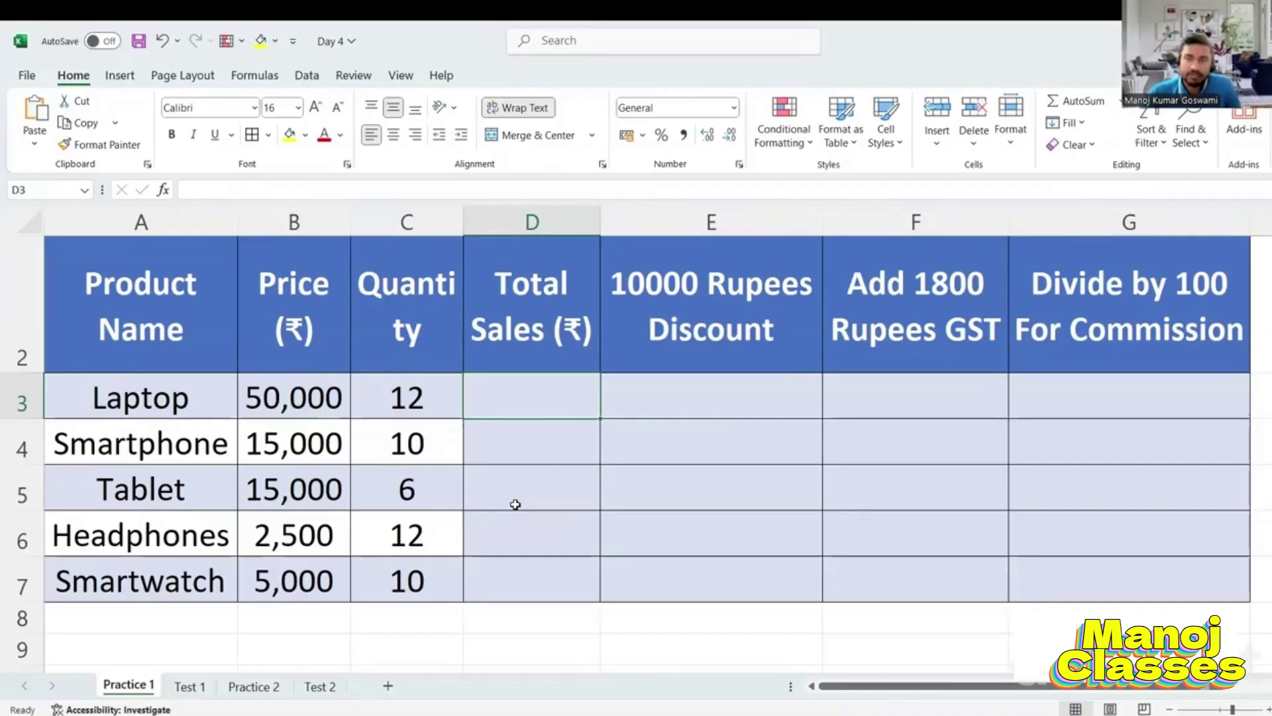
text(=)
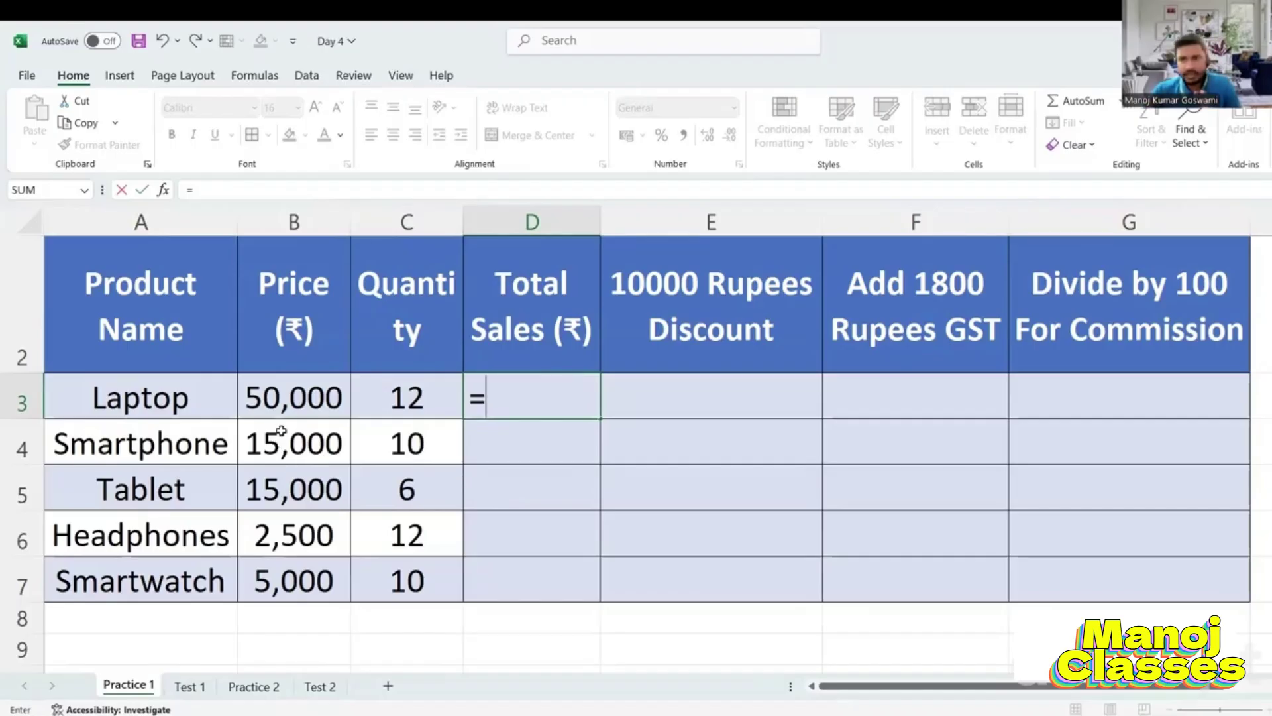
text(5)
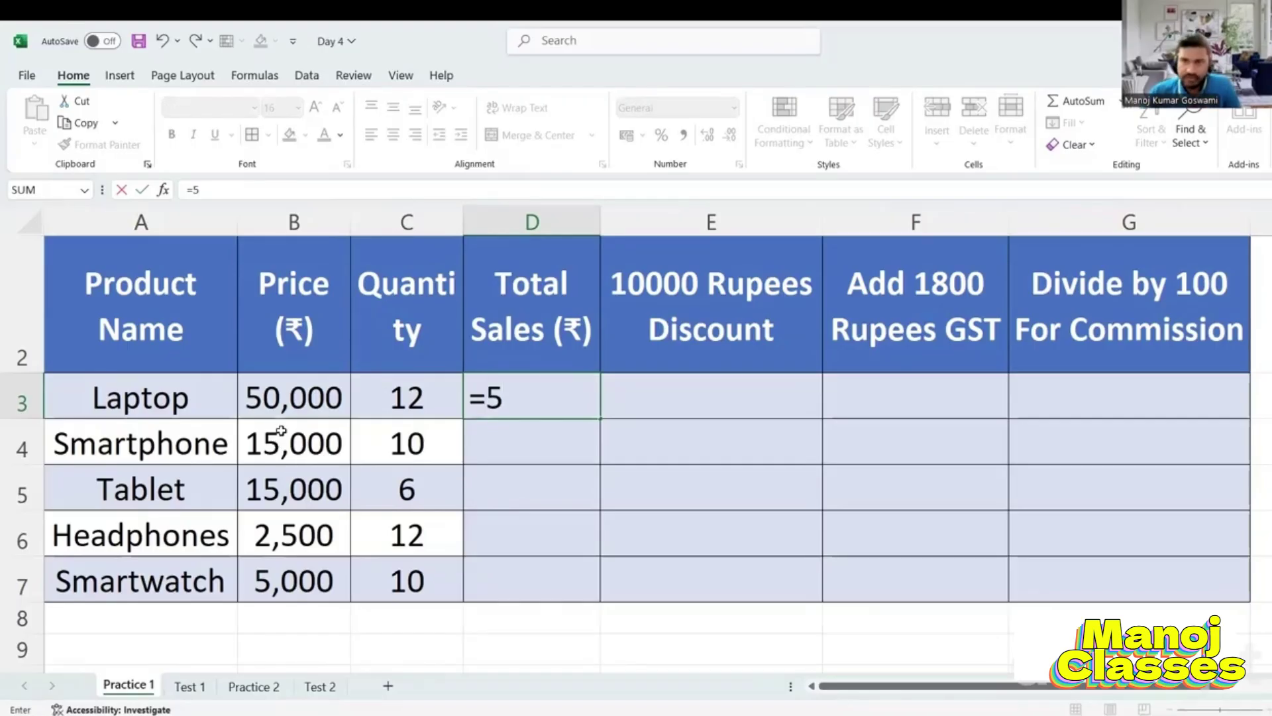
text(0000)
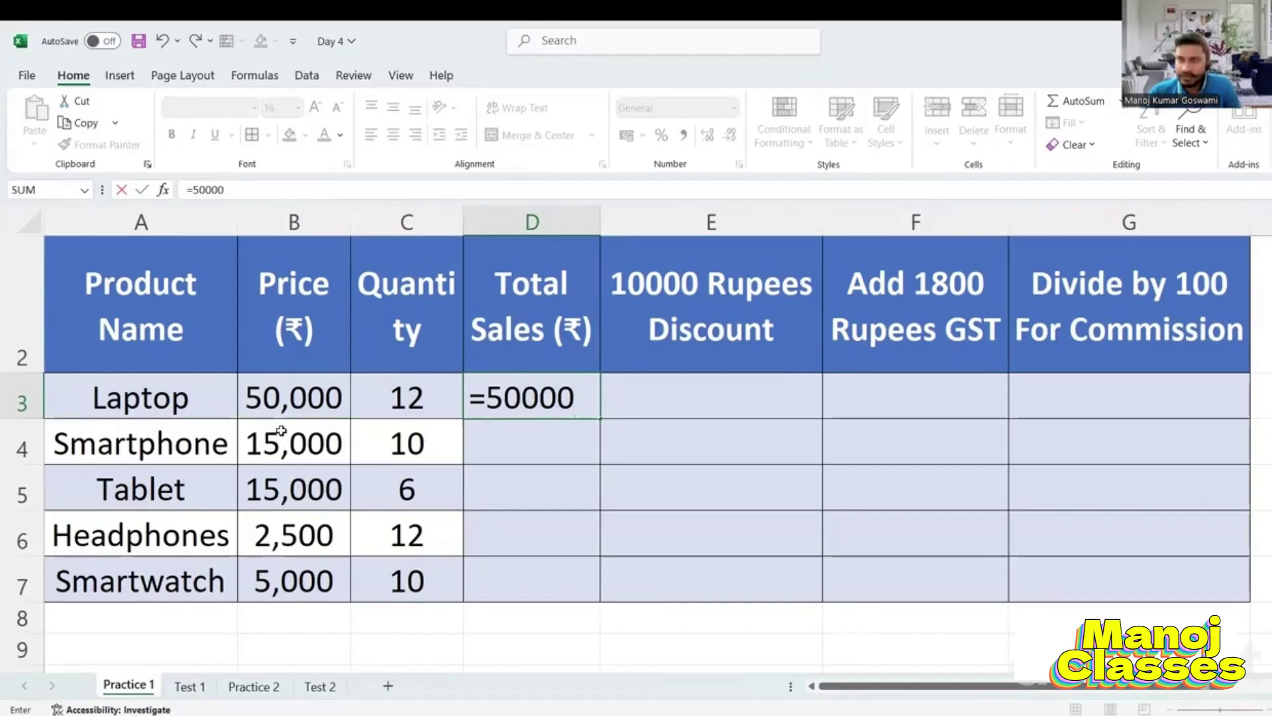
text(*)
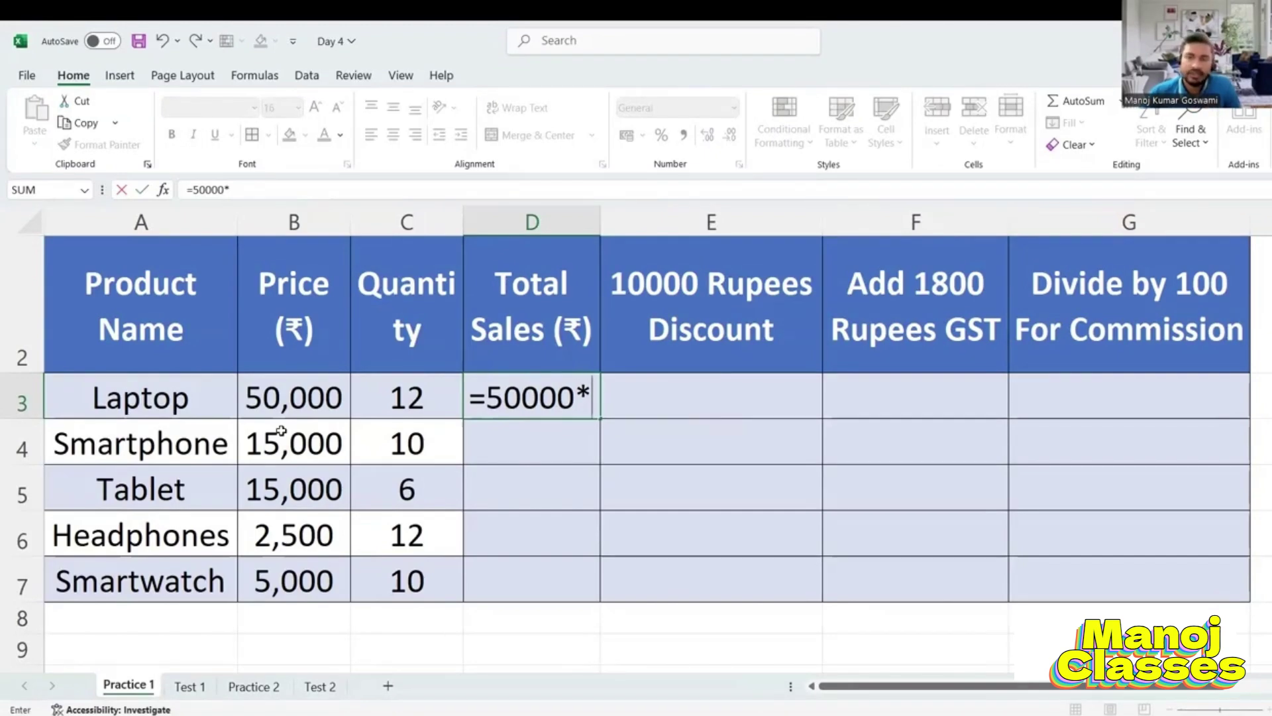
text(12)
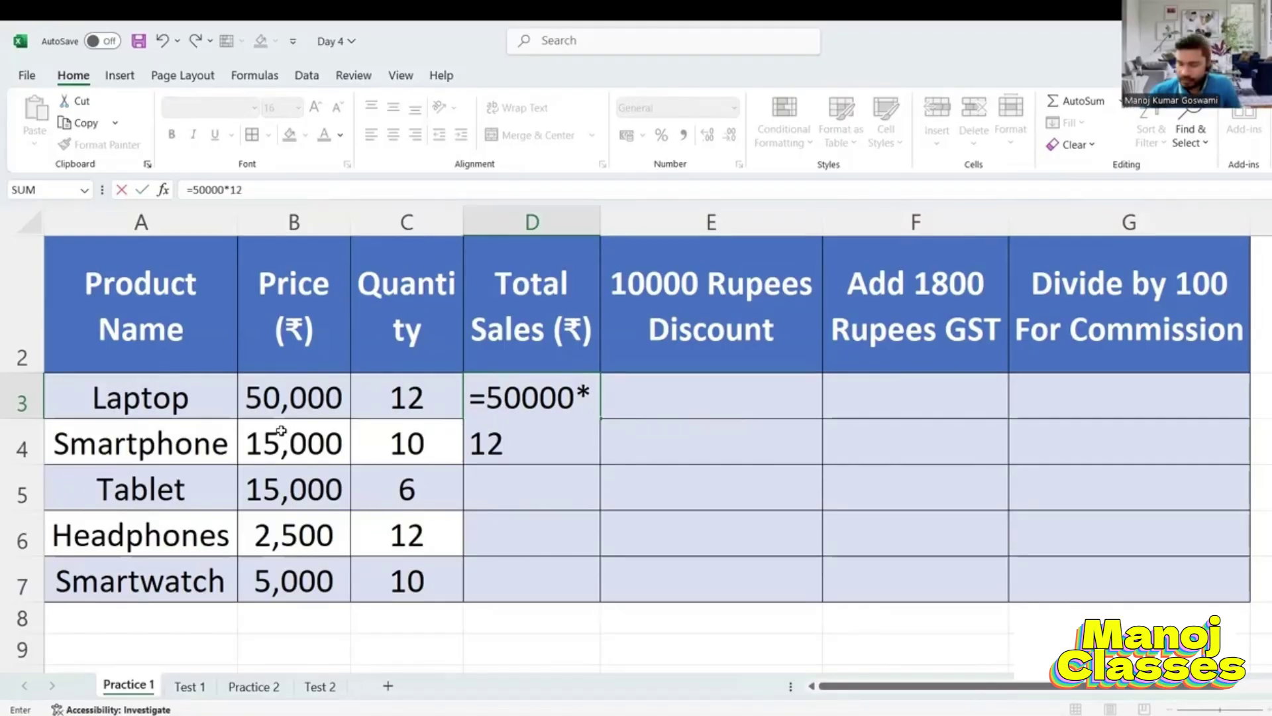
key(Return)
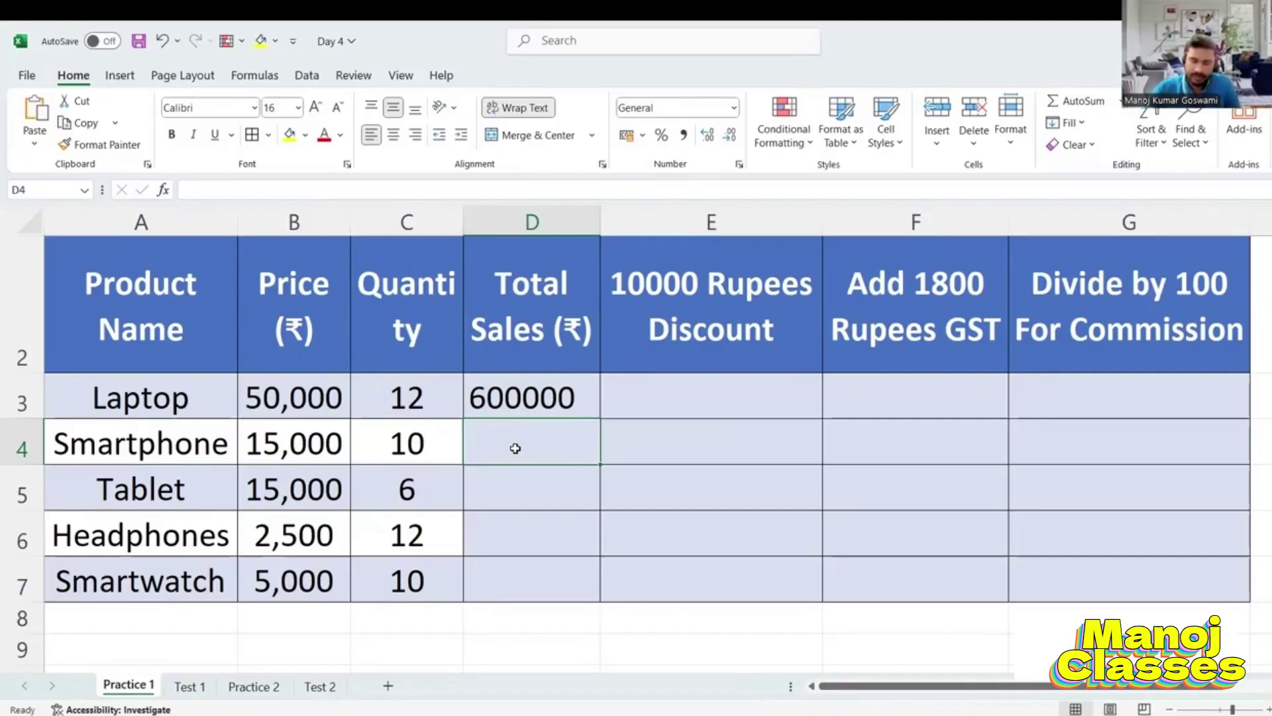
- Enter the formula =B4*C4 in D4 to calculate the Smartphone's total sales from cell references
text(=)
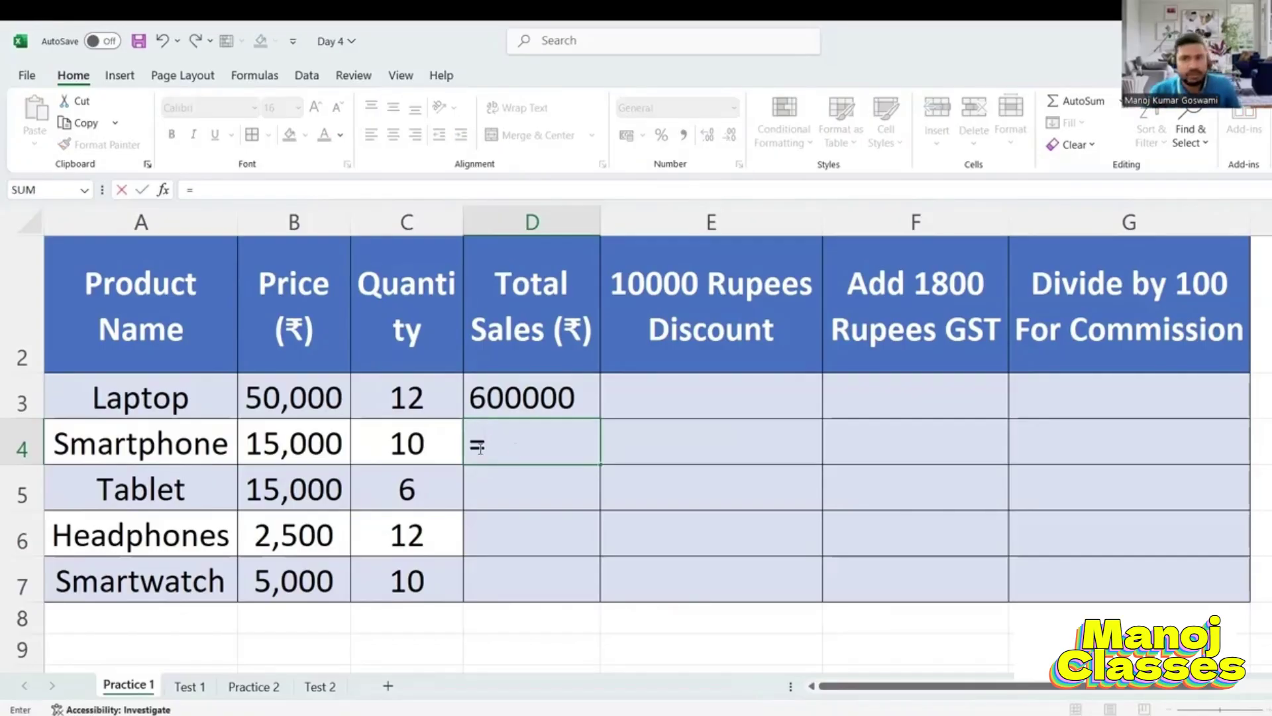
click(327, 452)
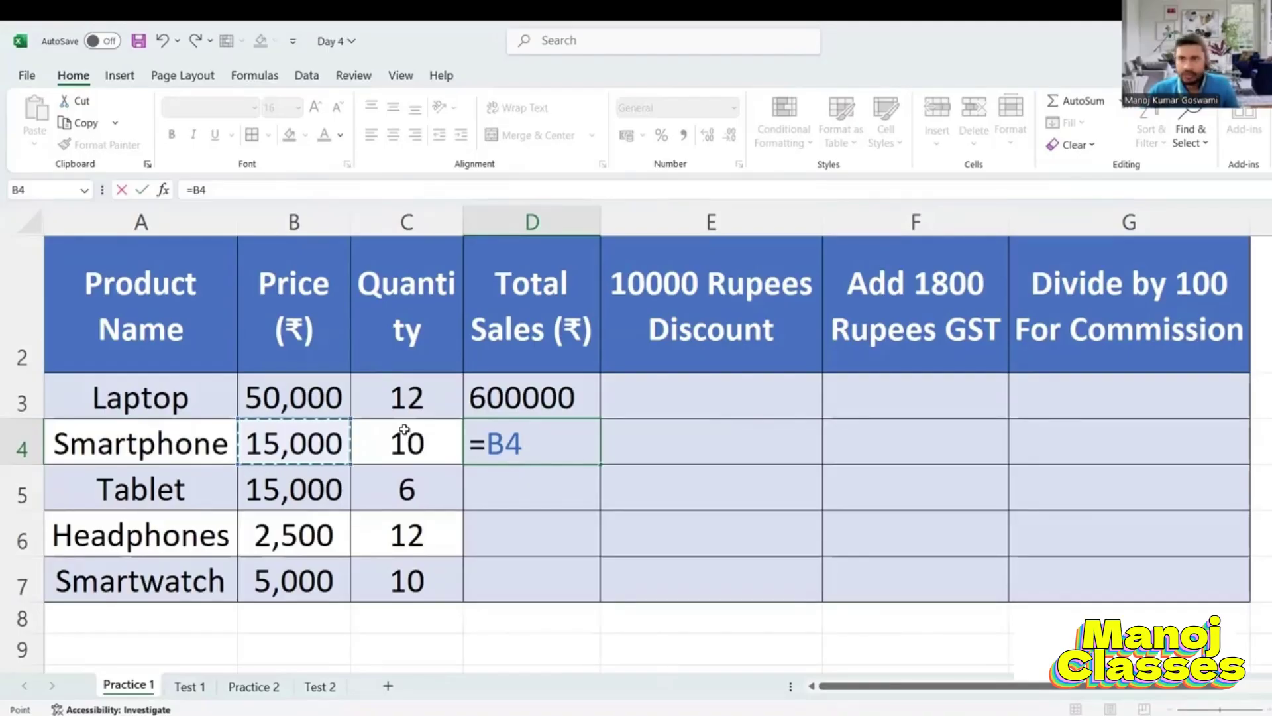
text(*)
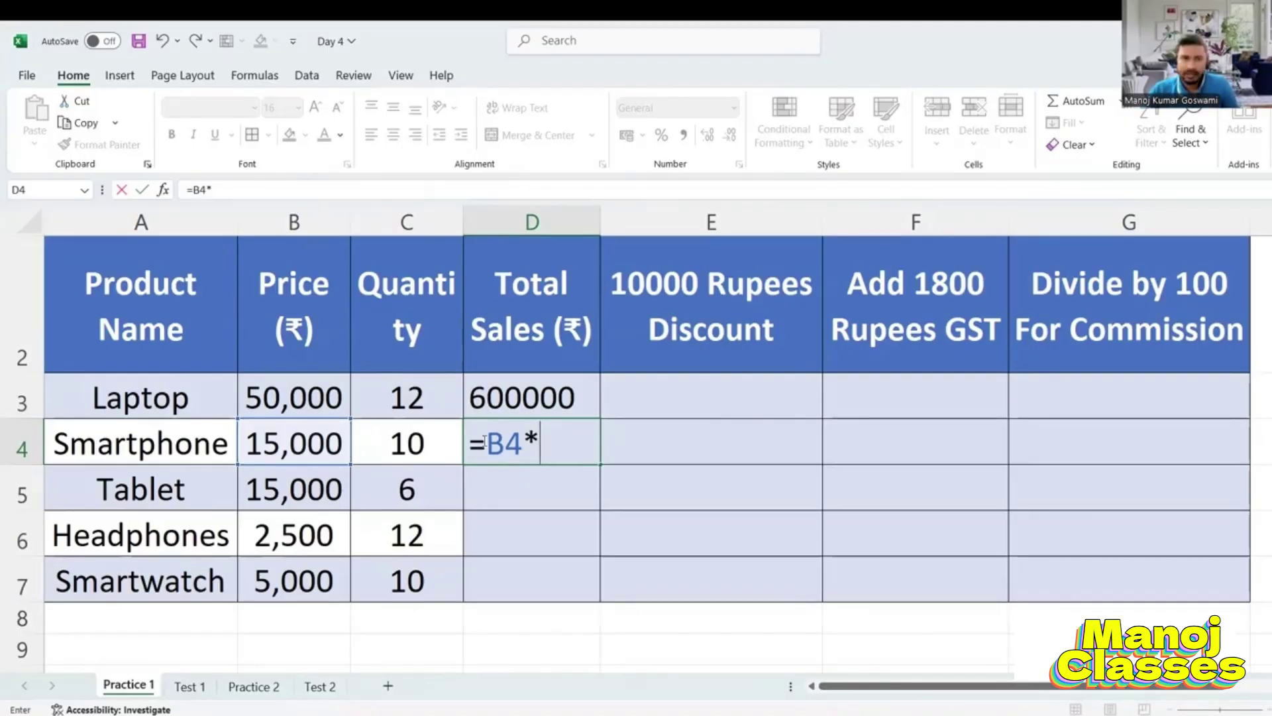
click(416, 443)
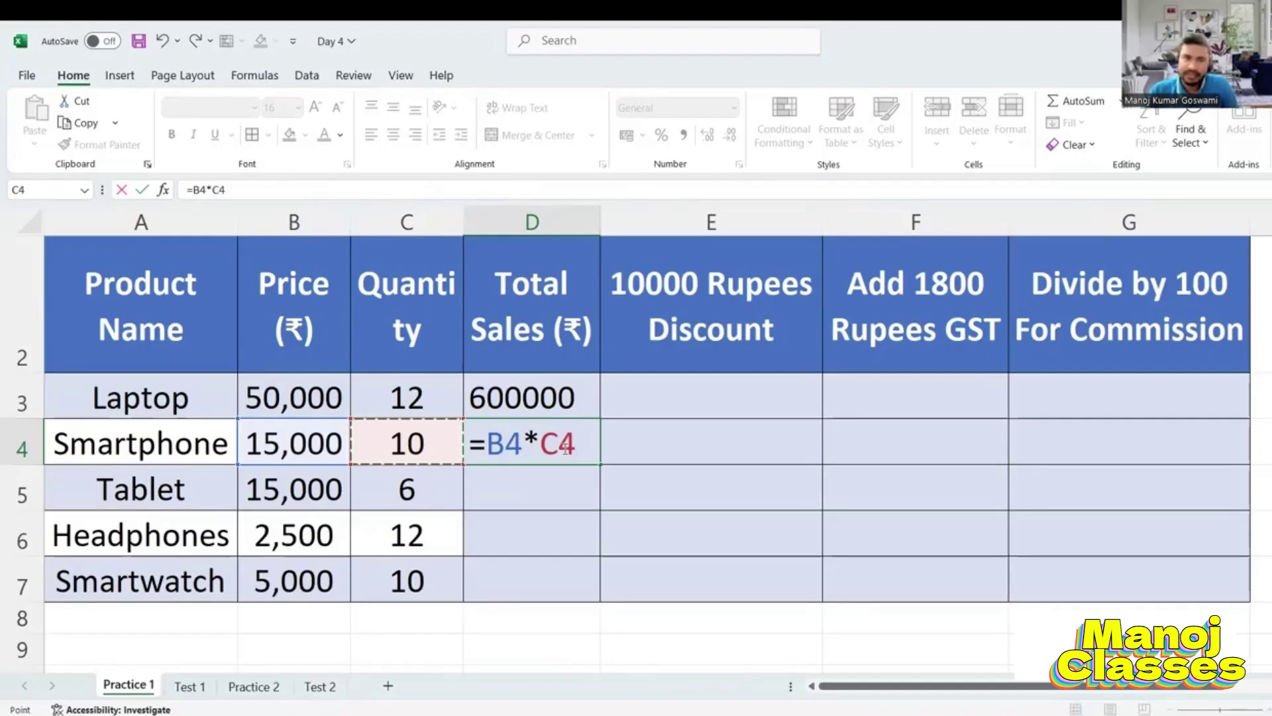
key(Return)
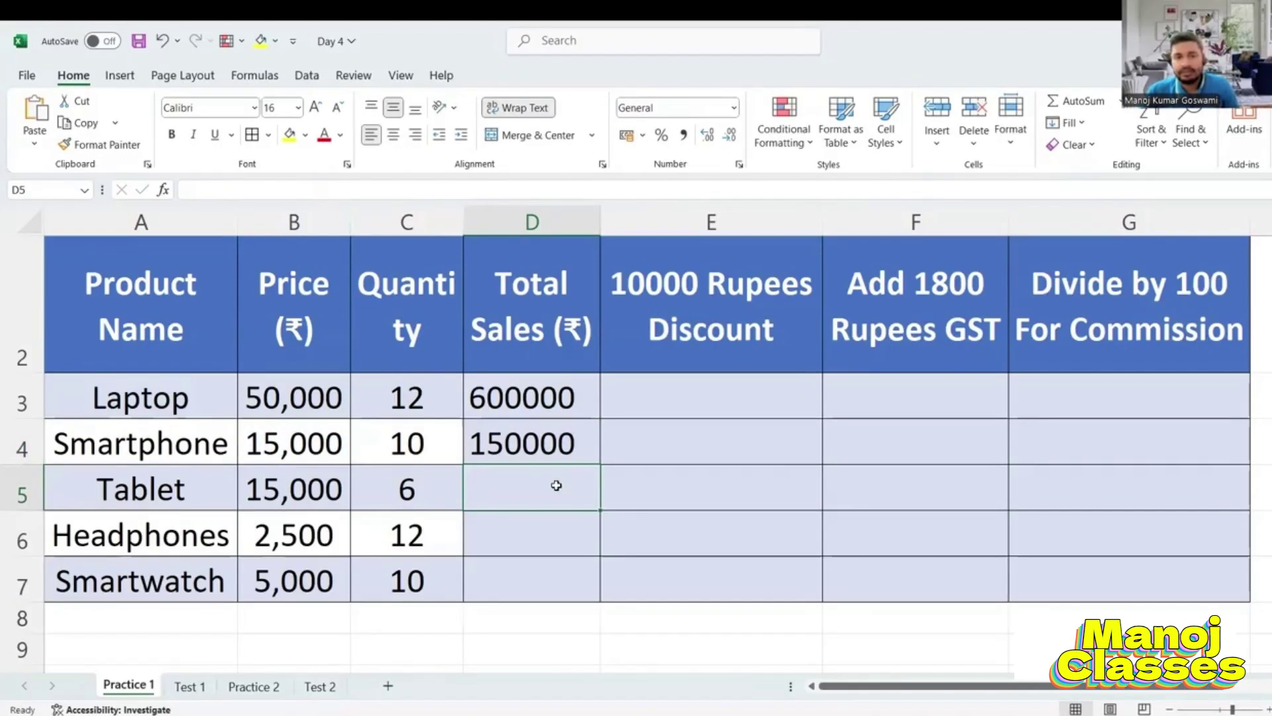
- Set the Laptop quantity in C3 to 10 and check its total sales formula in D3
click(393, 400)
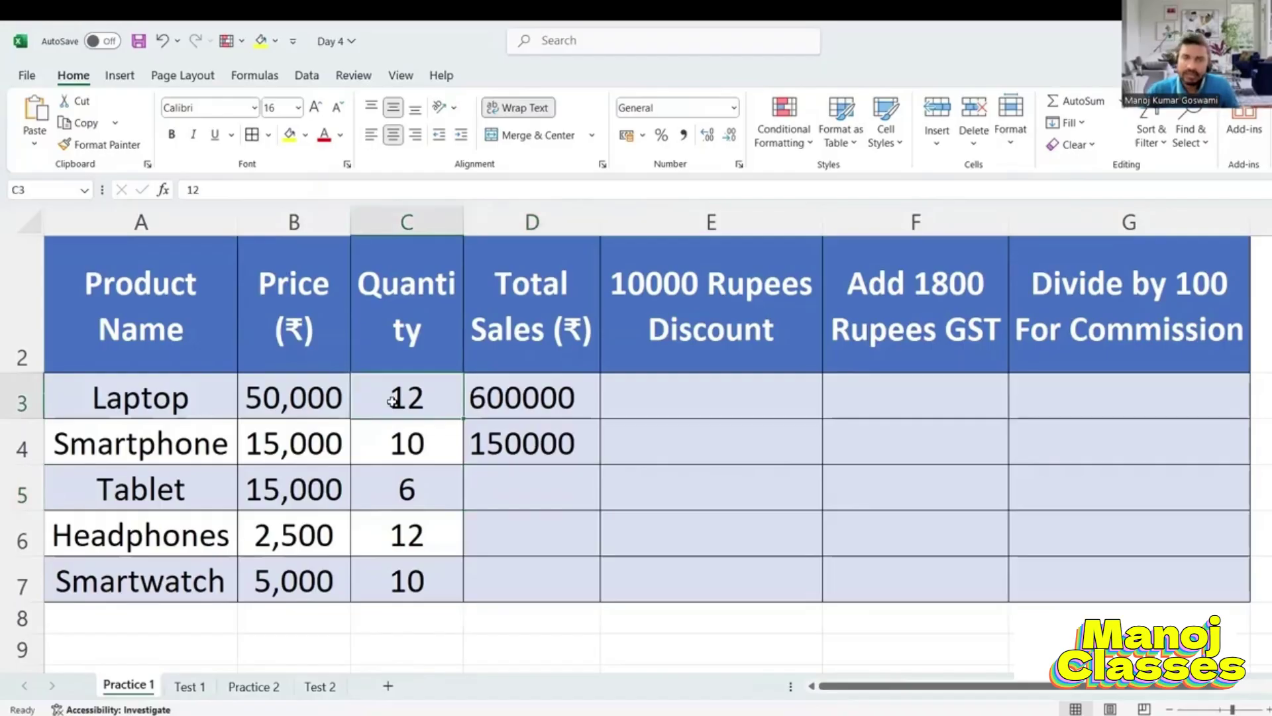
text(10)
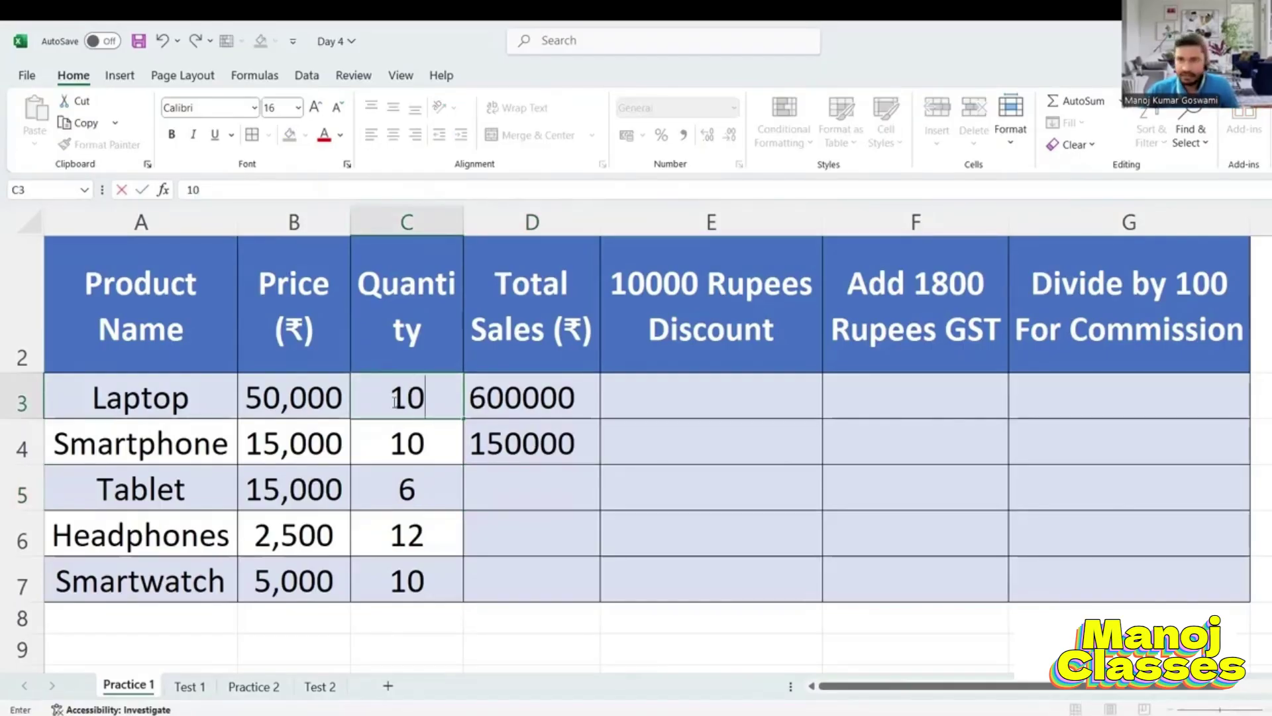
key(Return)
click(515, 394)
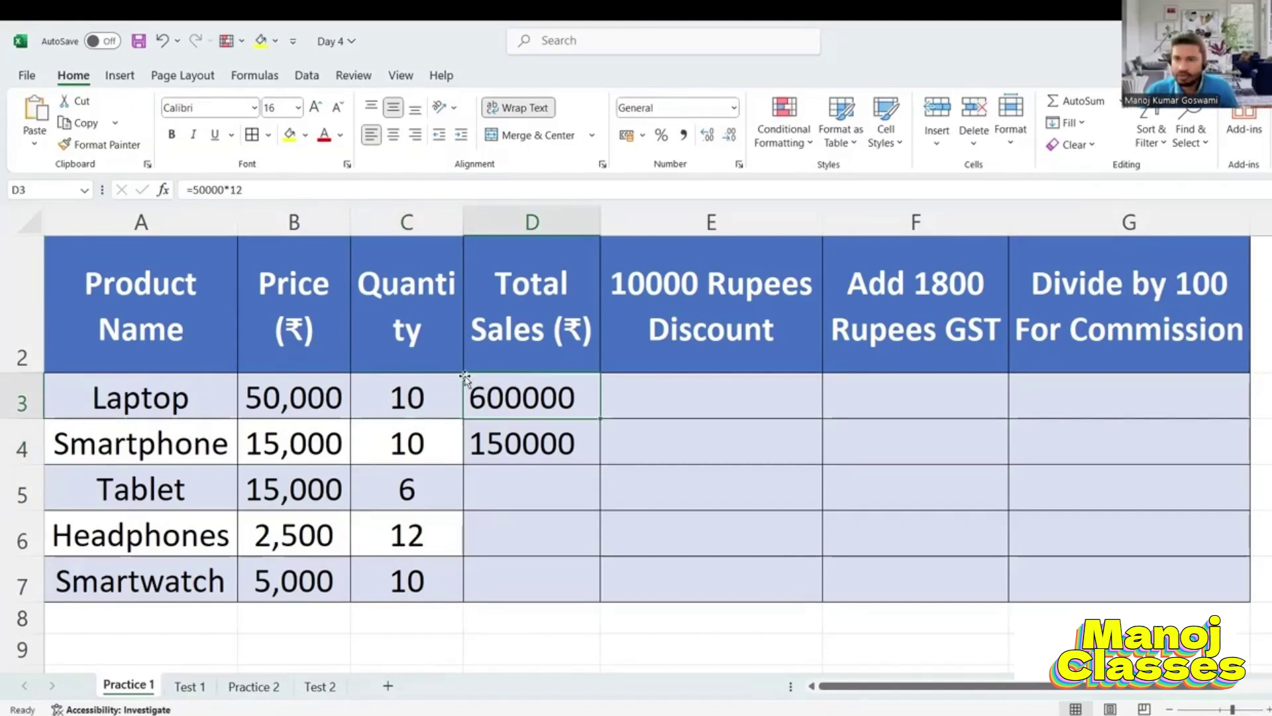
- Set the Smartphone quantity in C4 to 12 and check its total sales formula in D4
click(363, 444)
text(12)
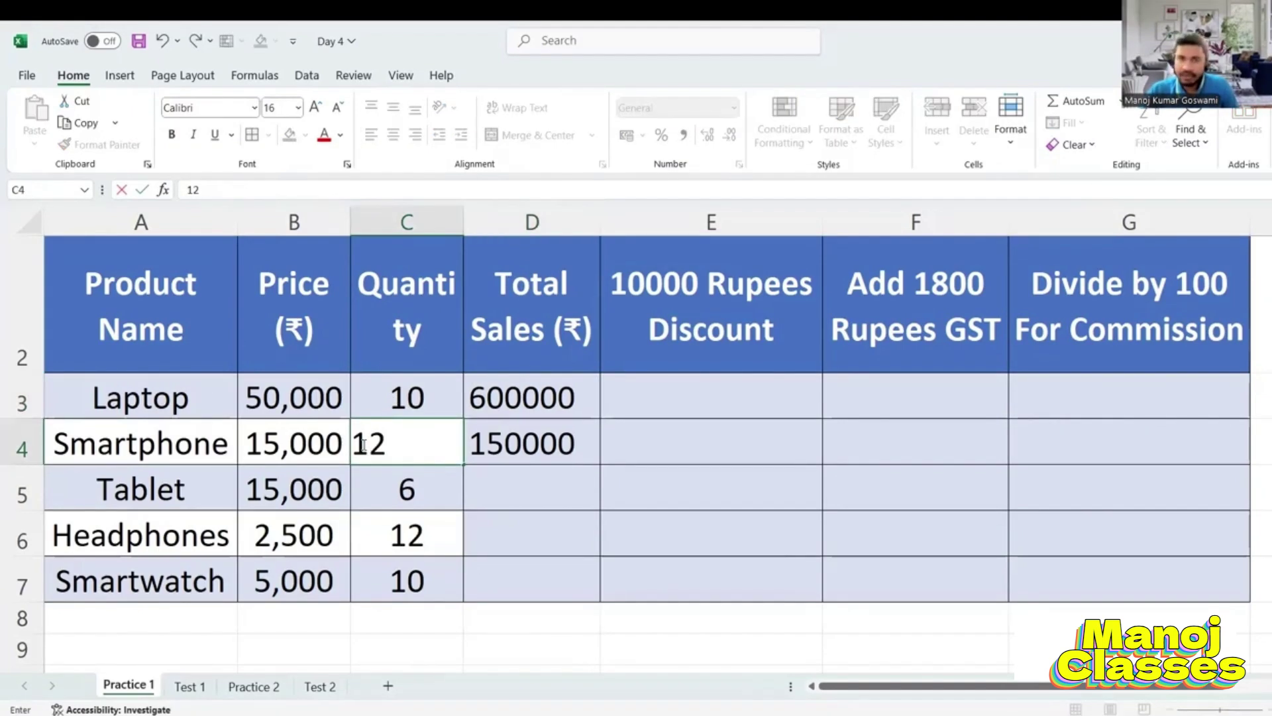
key(Return)
click(519, 443)
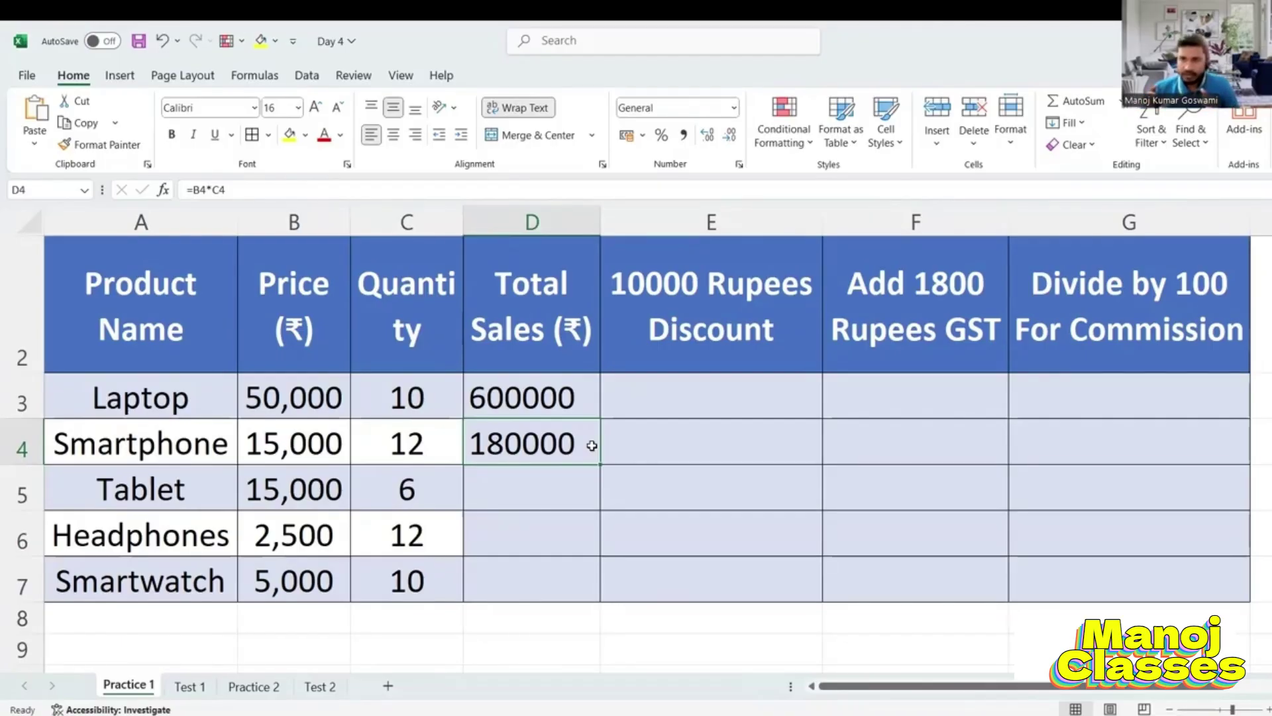
- Inspect the B4 reference in D4's formula and compare the formulas in D3 and D4
double_click(552, 454)
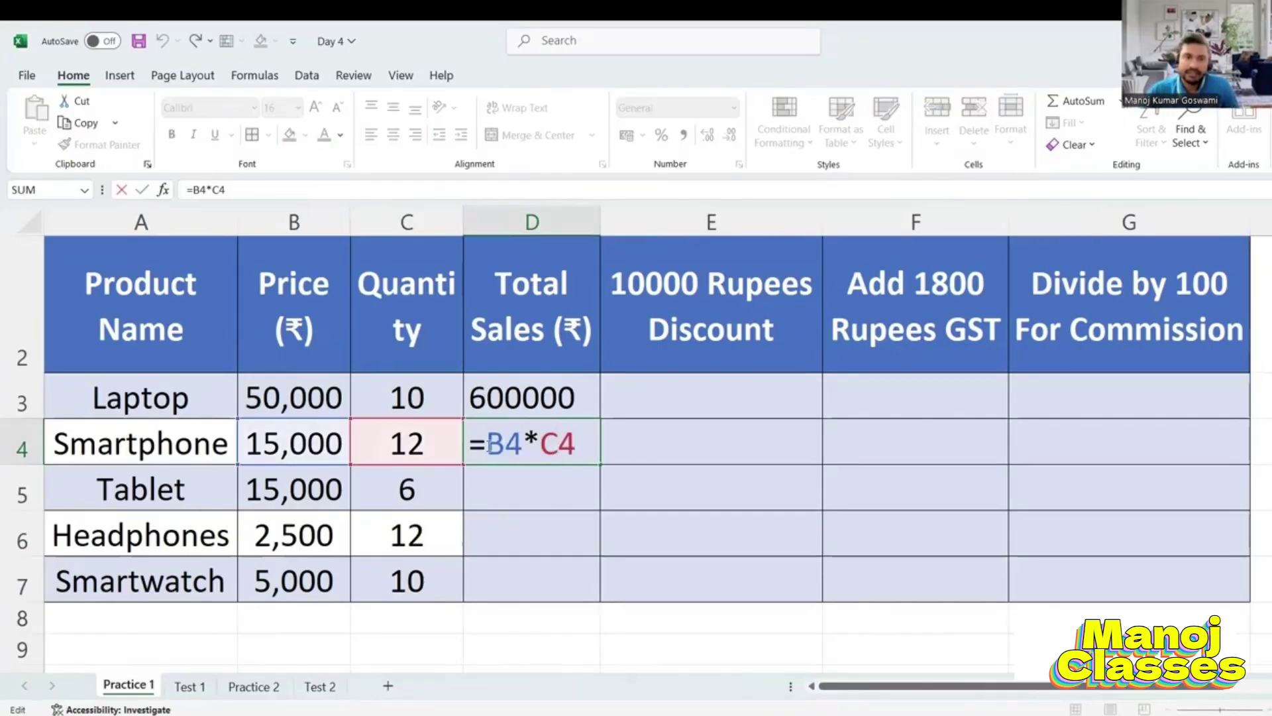
drag(489, 446, 524, 446)
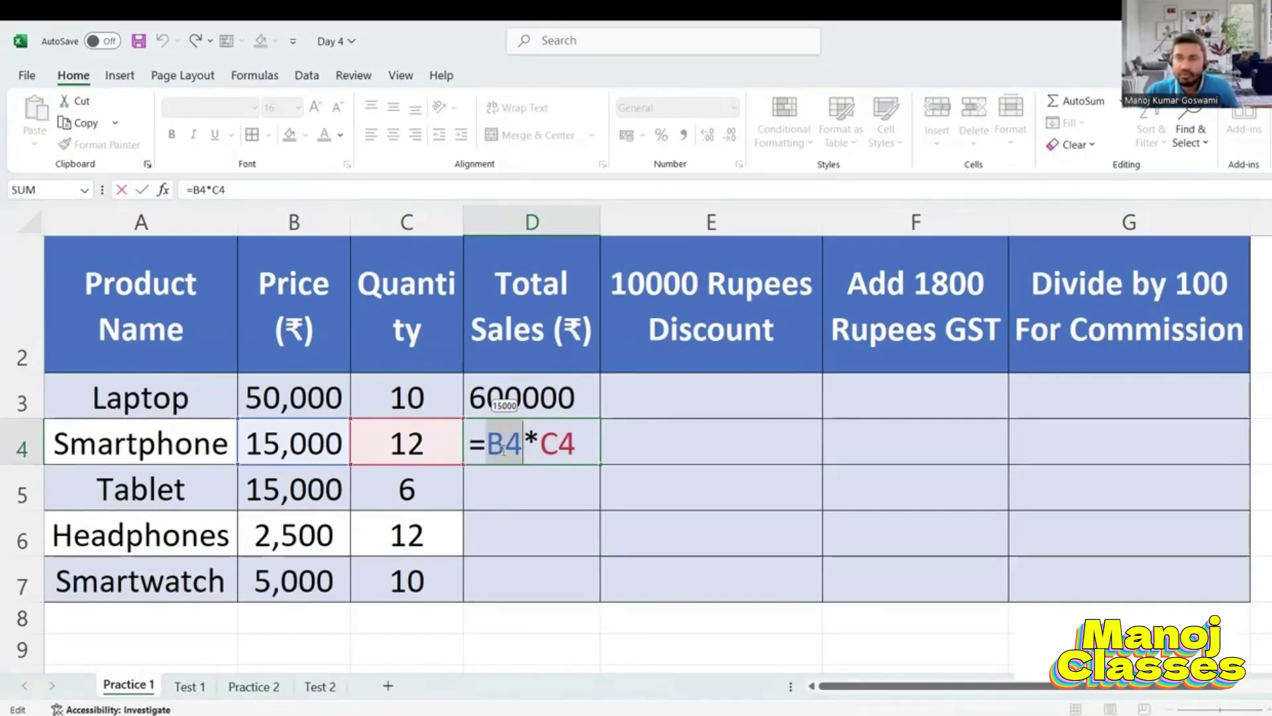
key(Return)
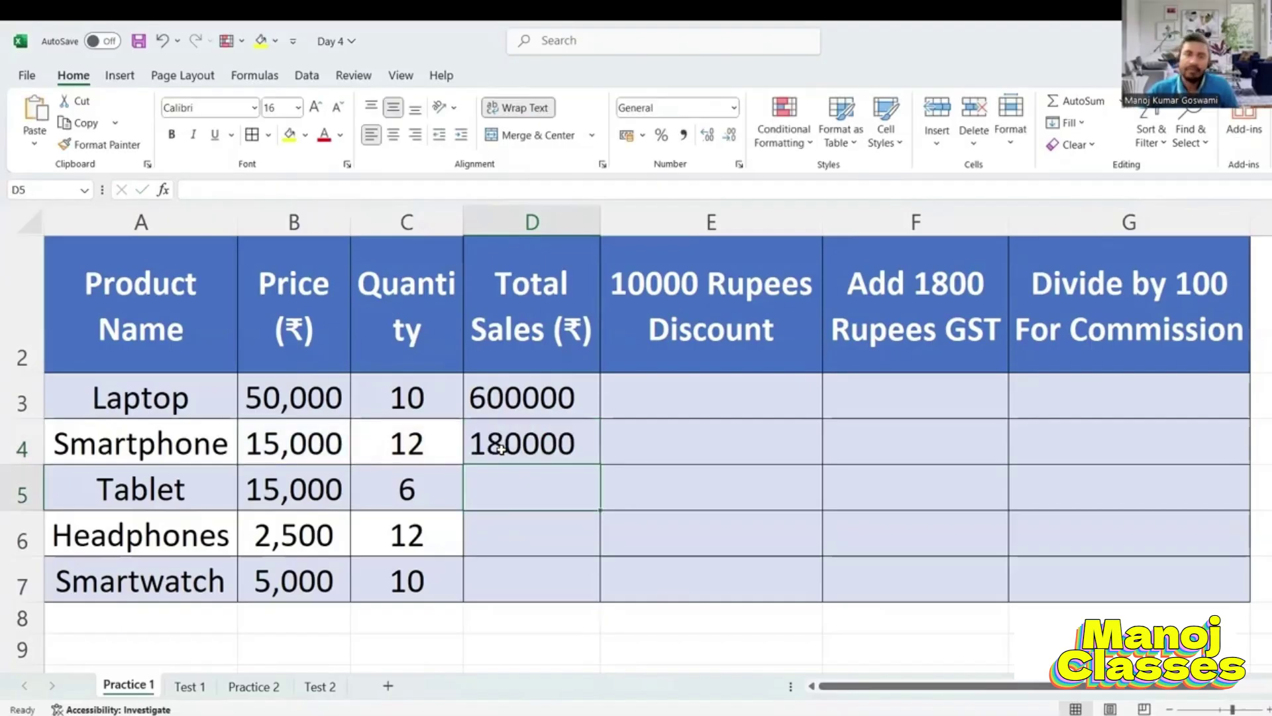
key(Up)
key(Up)
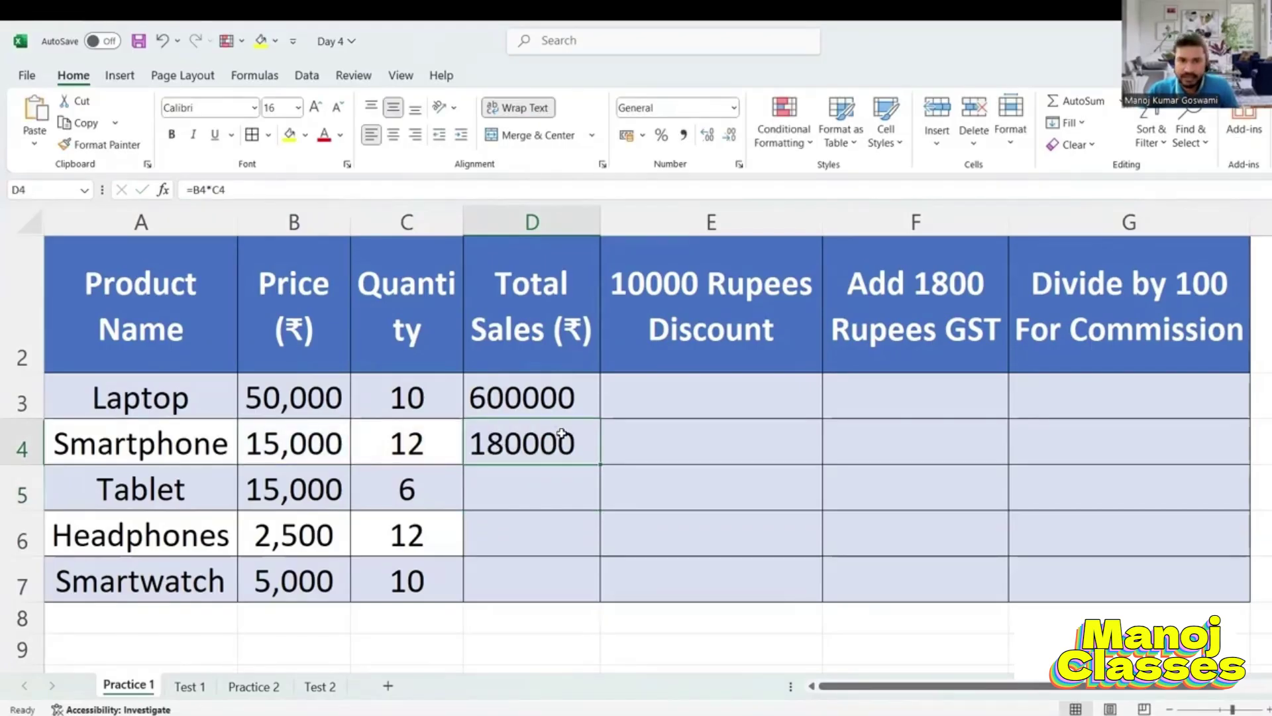
key(Down)
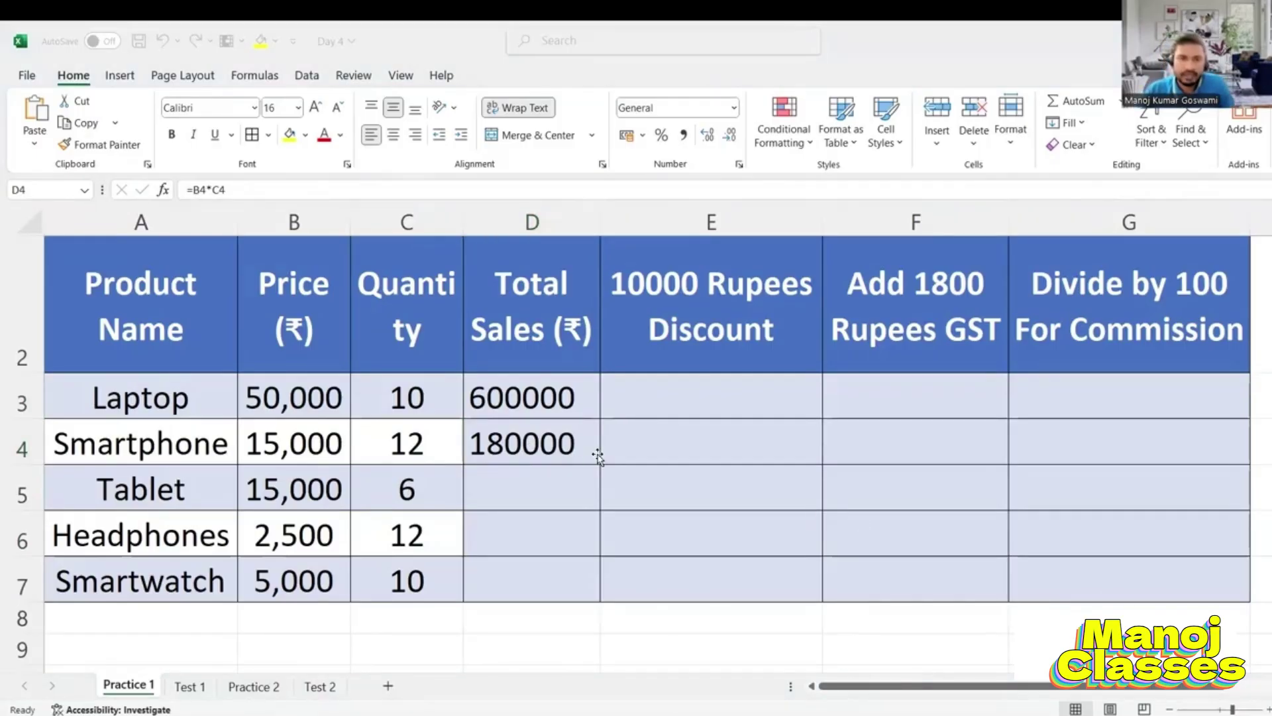
click(576, 397)
click(552, 456)
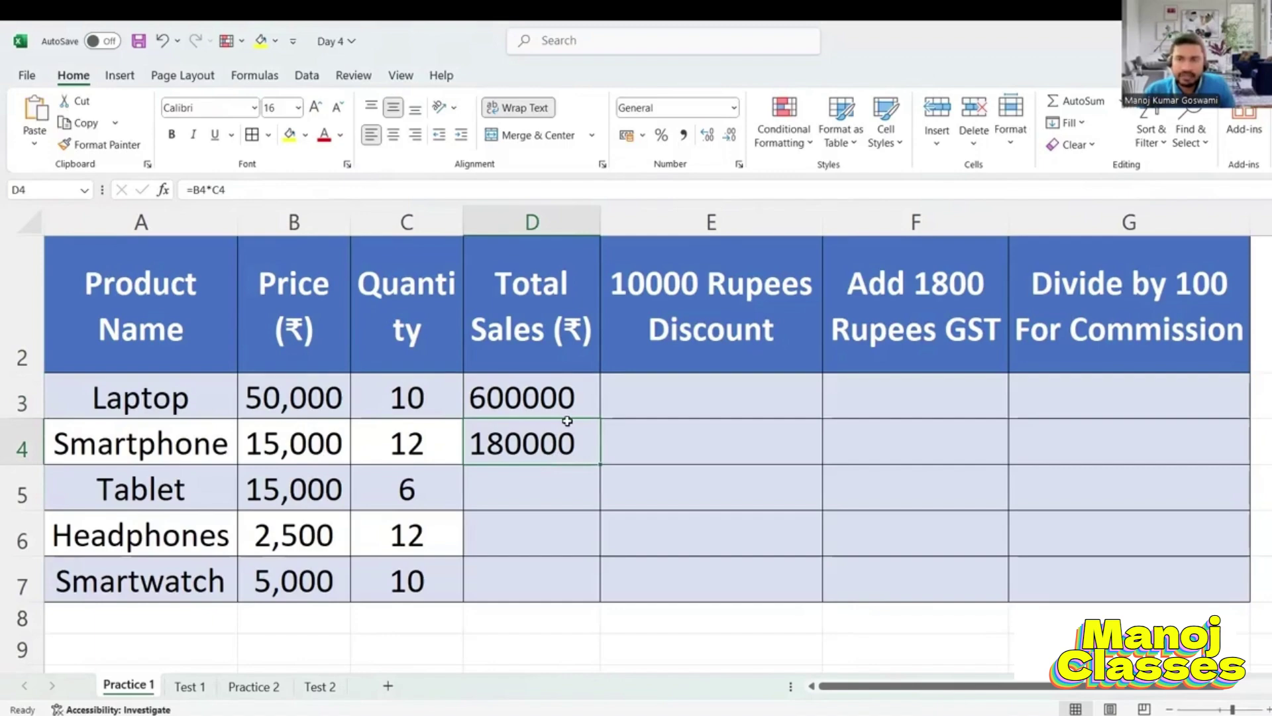
click(563, 387)
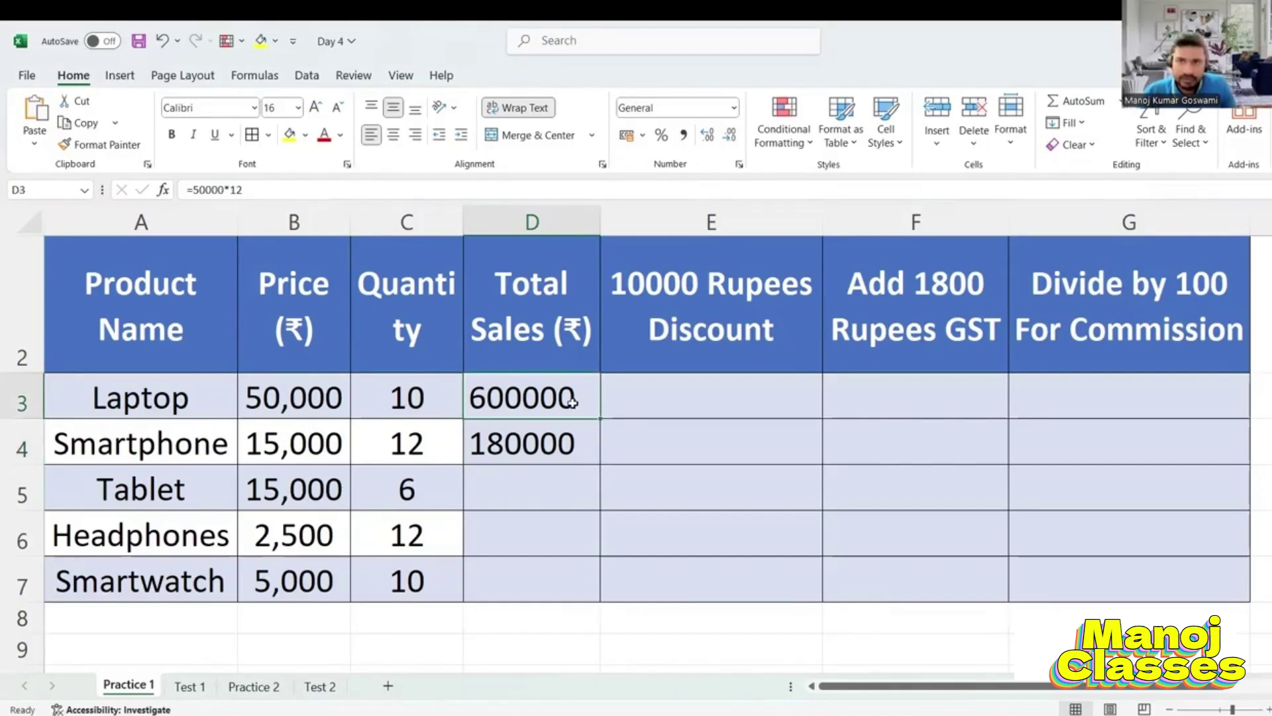
click(557, 456)
click(527, 406)
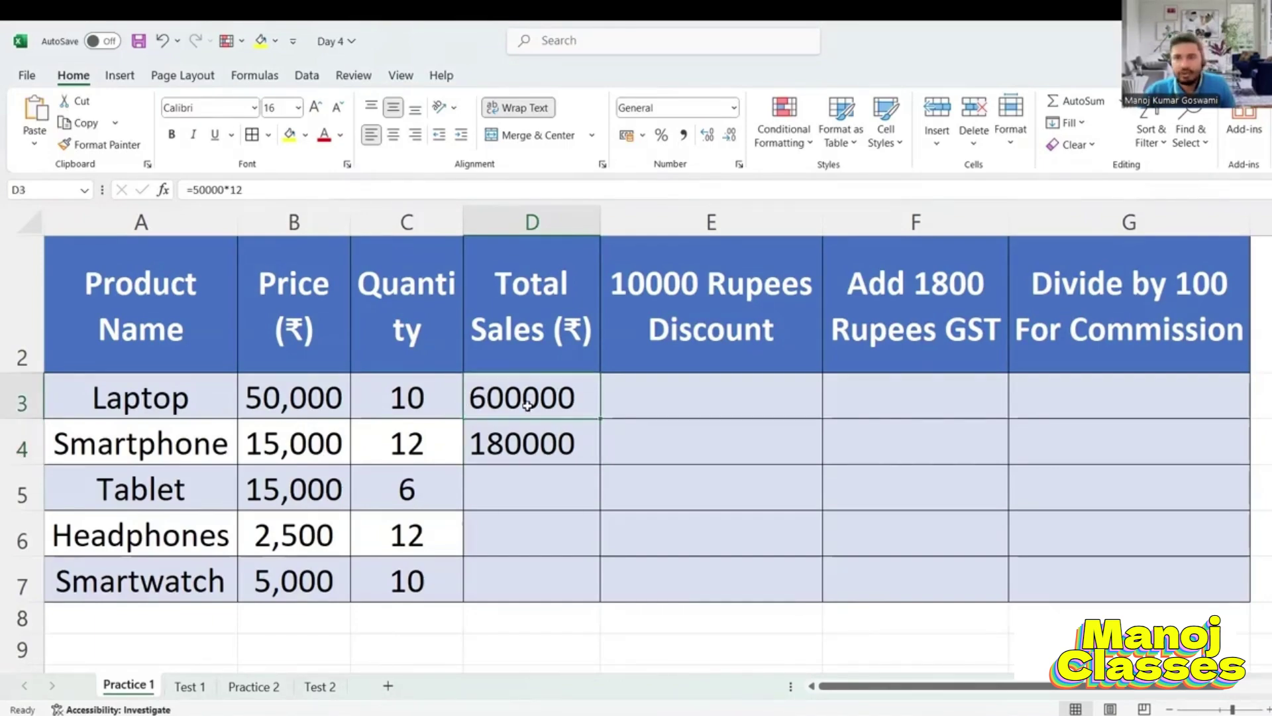
- Copy the cell-reference formula from D4 up to D3 and down through D7 to complete the Total Sales column
click(559, 457)
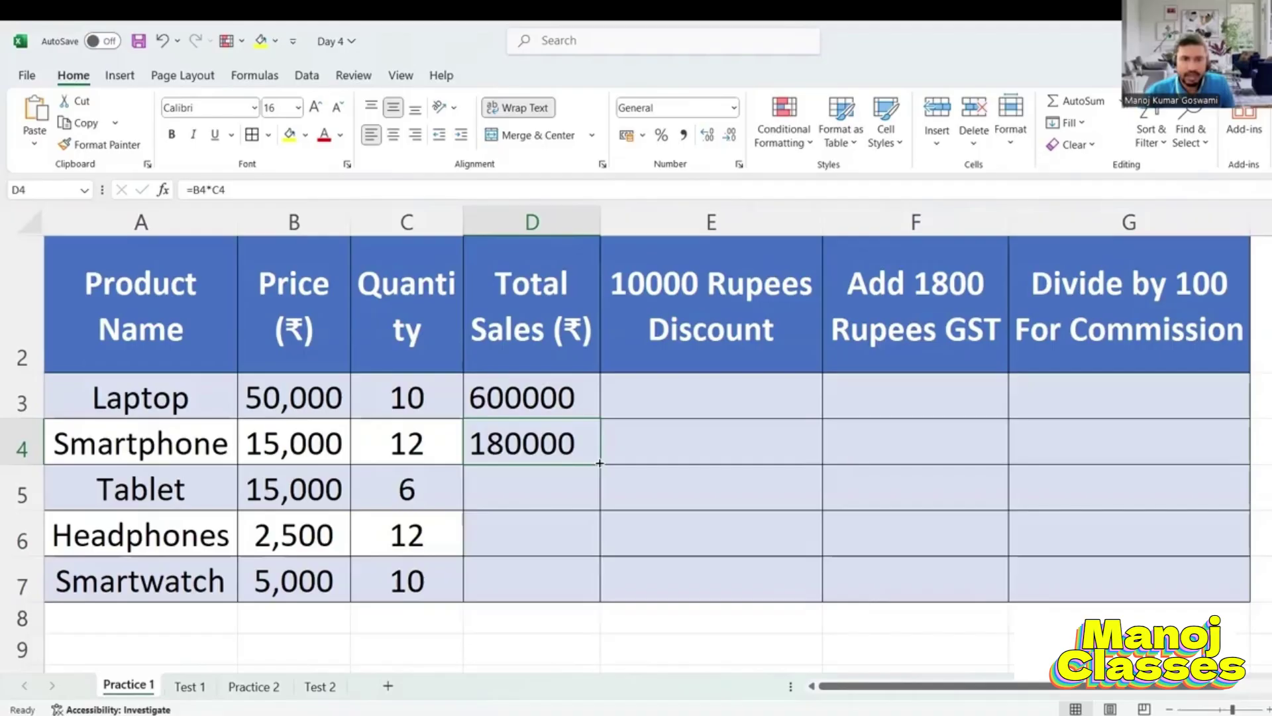
drag(599, 463, 599, 462)
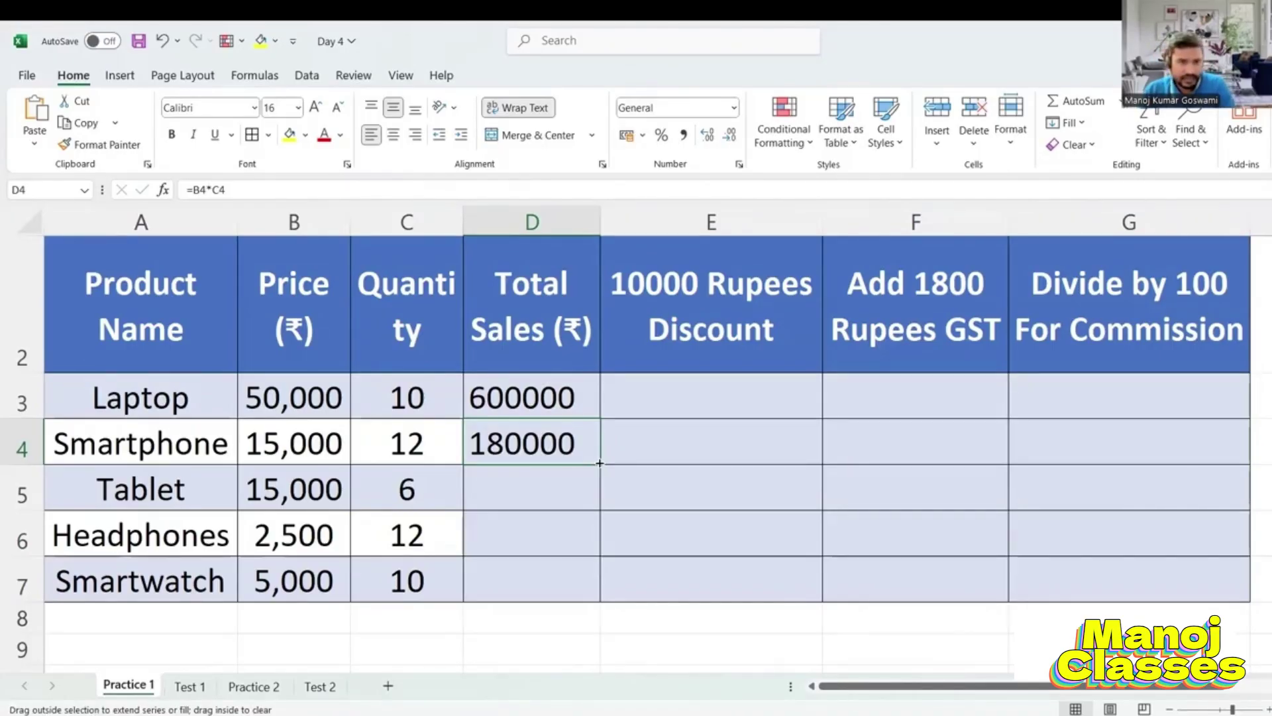
drag(599, 462, 598, 385)
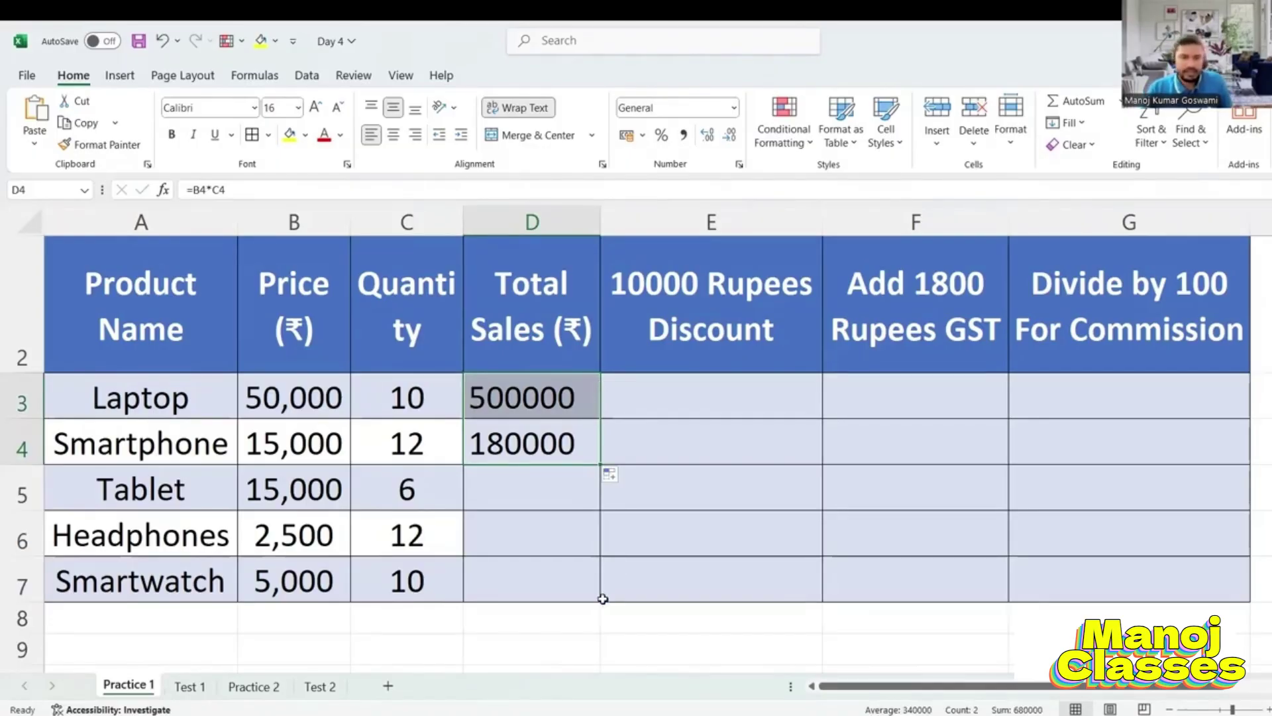
drag(599, 463, 590, 590)
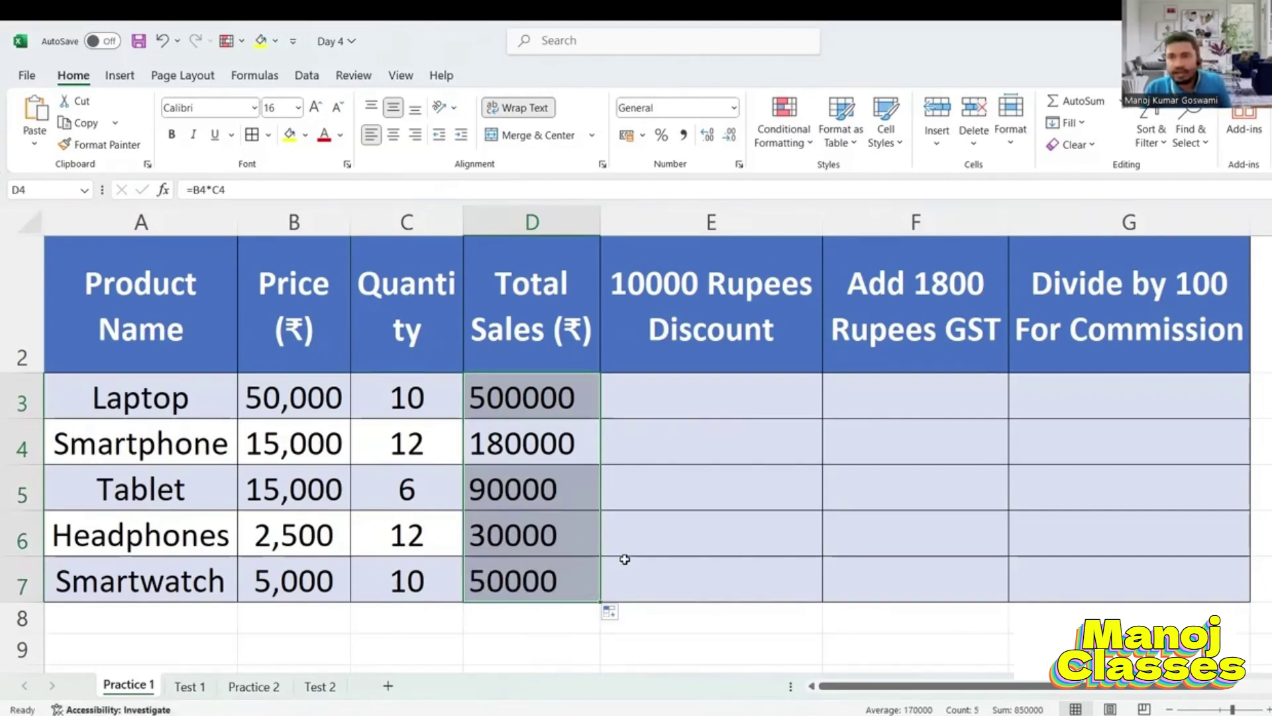
- Set the Tablet quantity in C5 to 7 and check the total sales formulas in D5 and D3
click(521, 487)
click(447, 487)
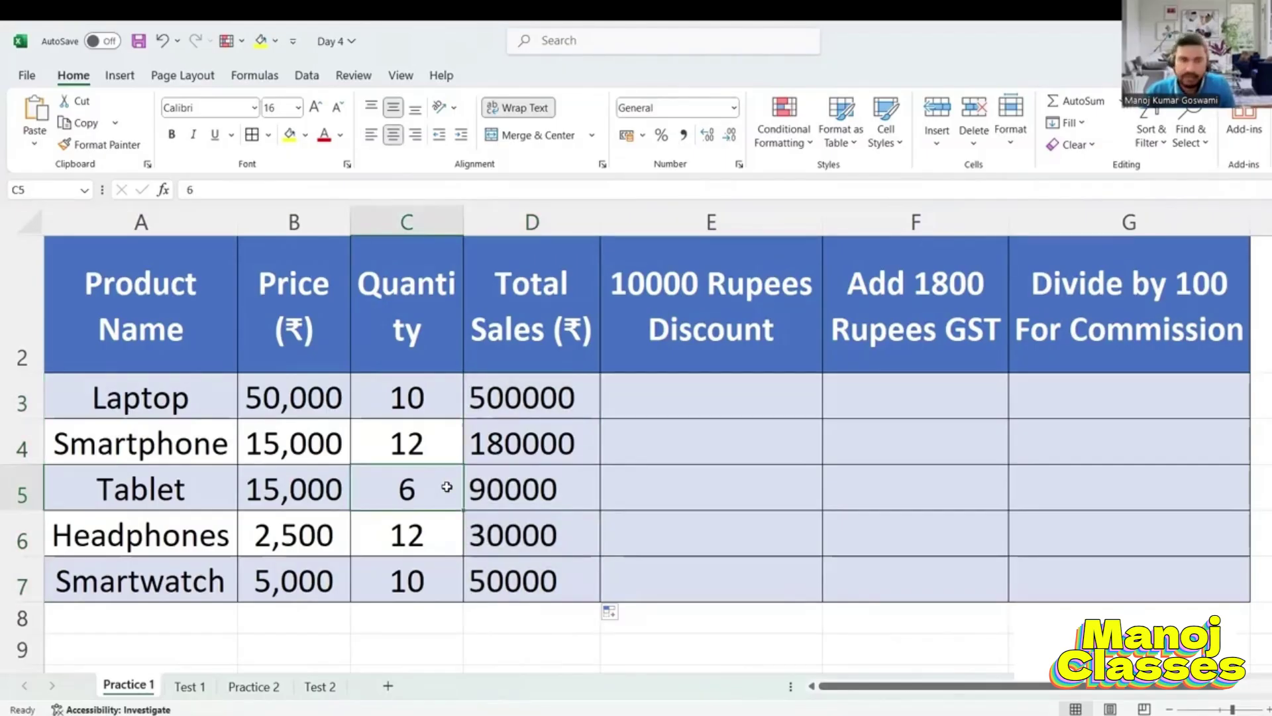
text(7)
key(Return)
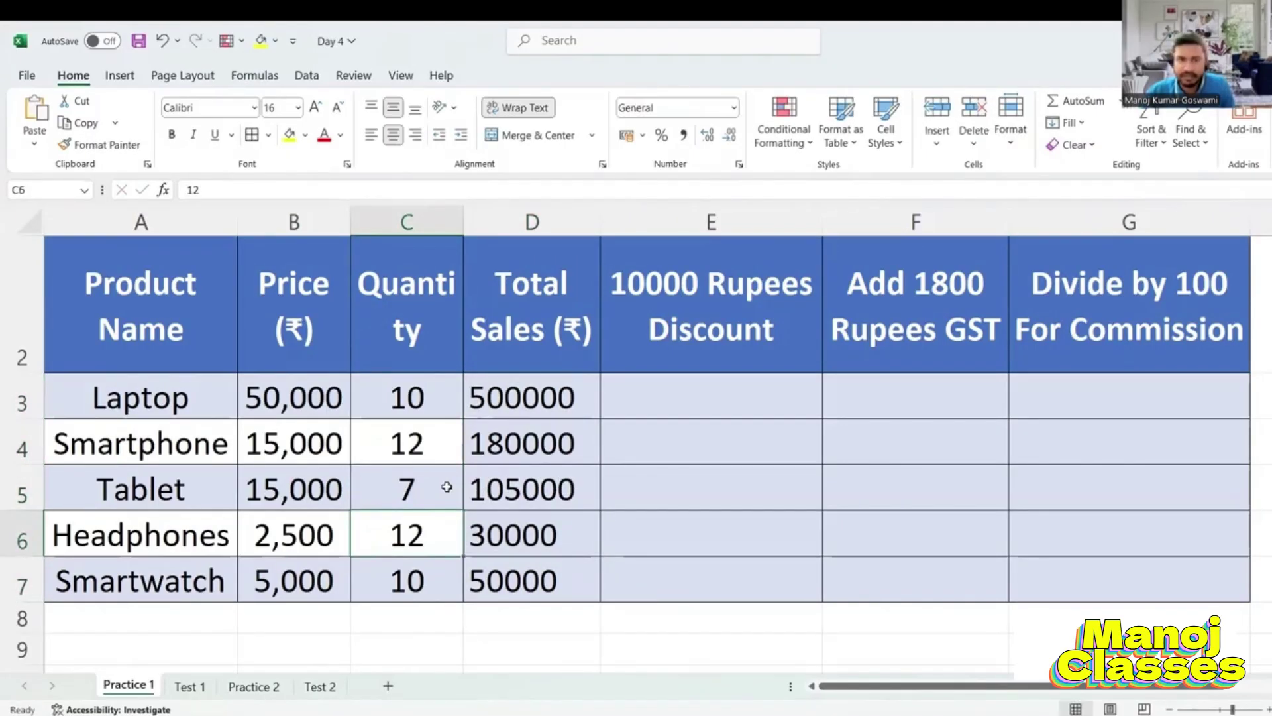
click(472, 484)
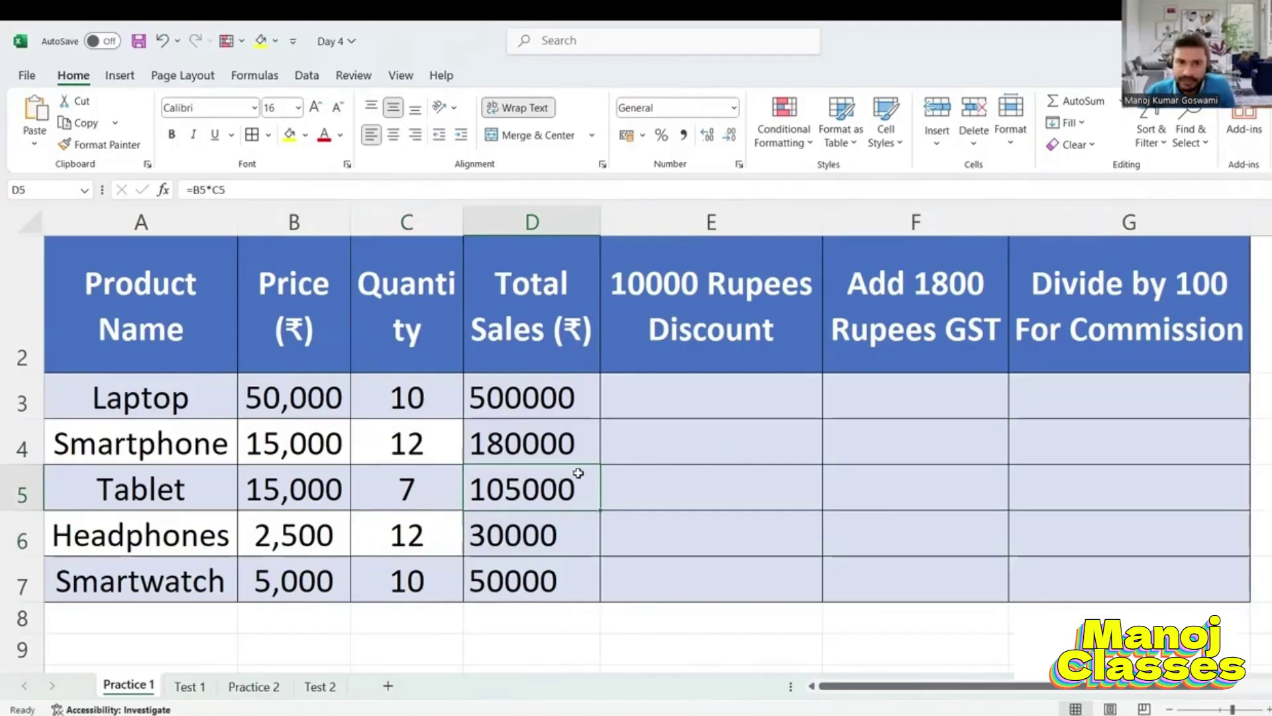
click(505, 396)
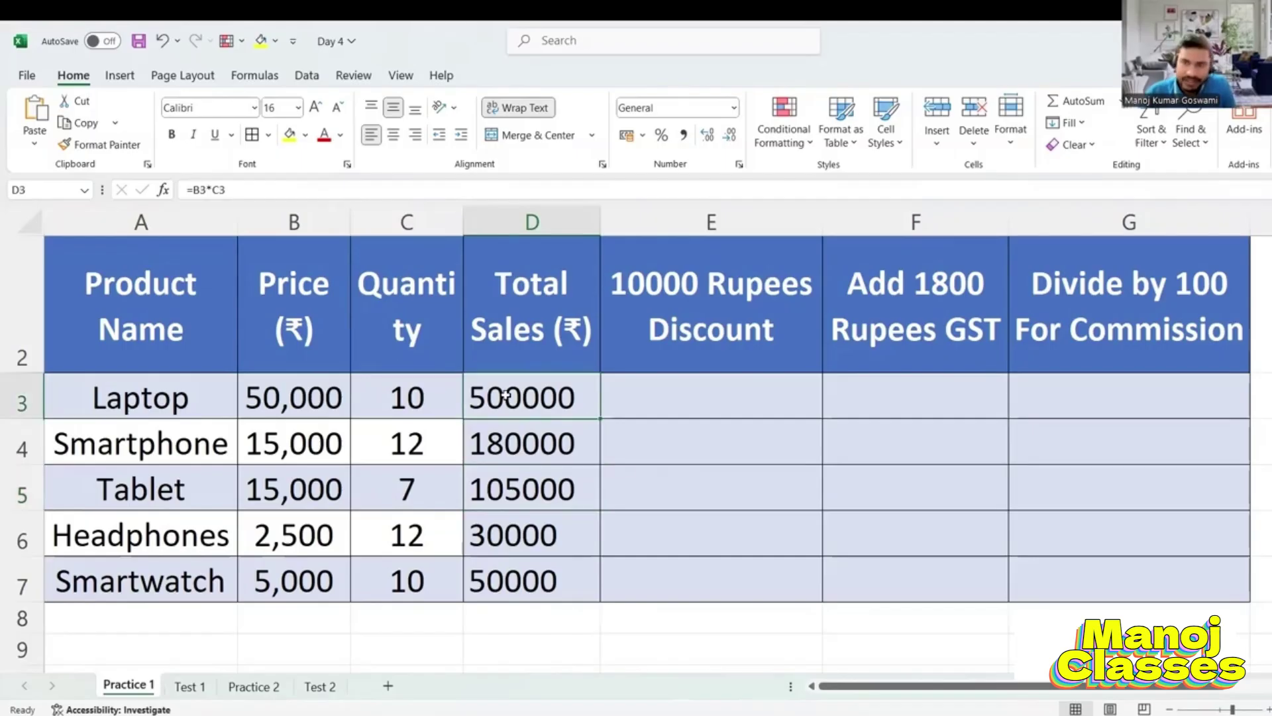
- Enter =D3-10000 in E3 for the Laptop's discounted amount and fill the formula down to E7
click(684, 402)
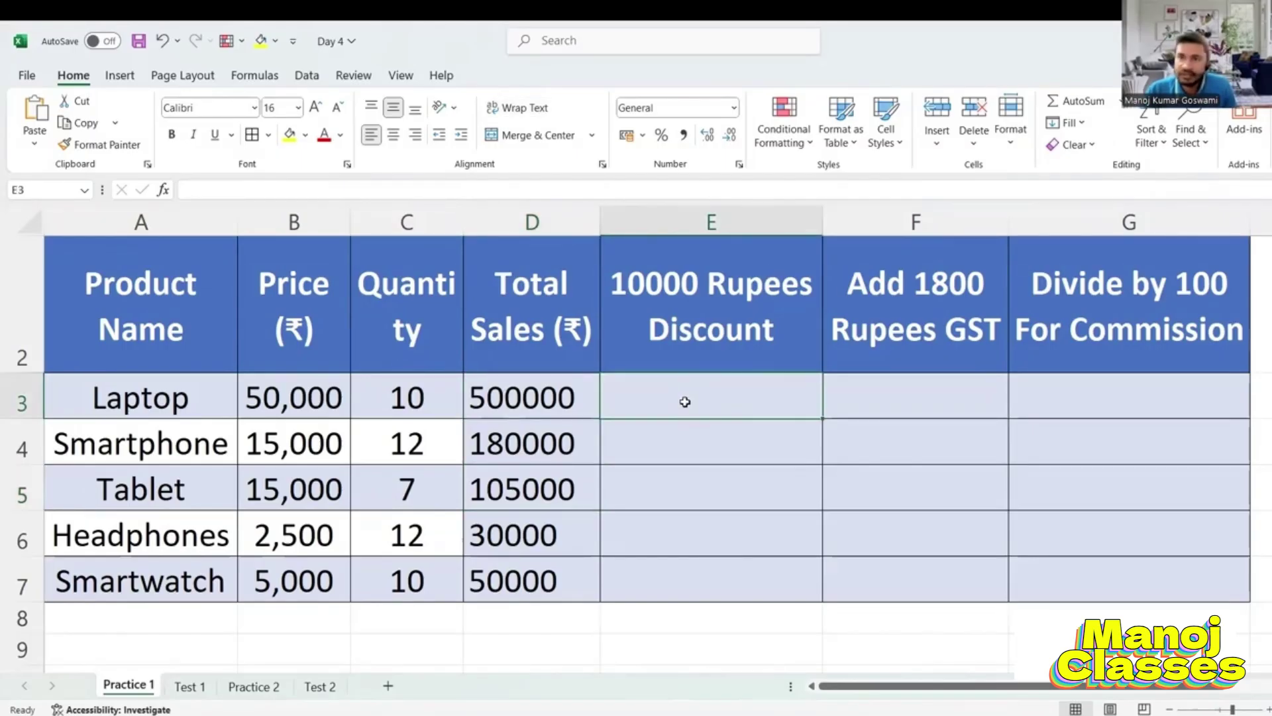
text(=)
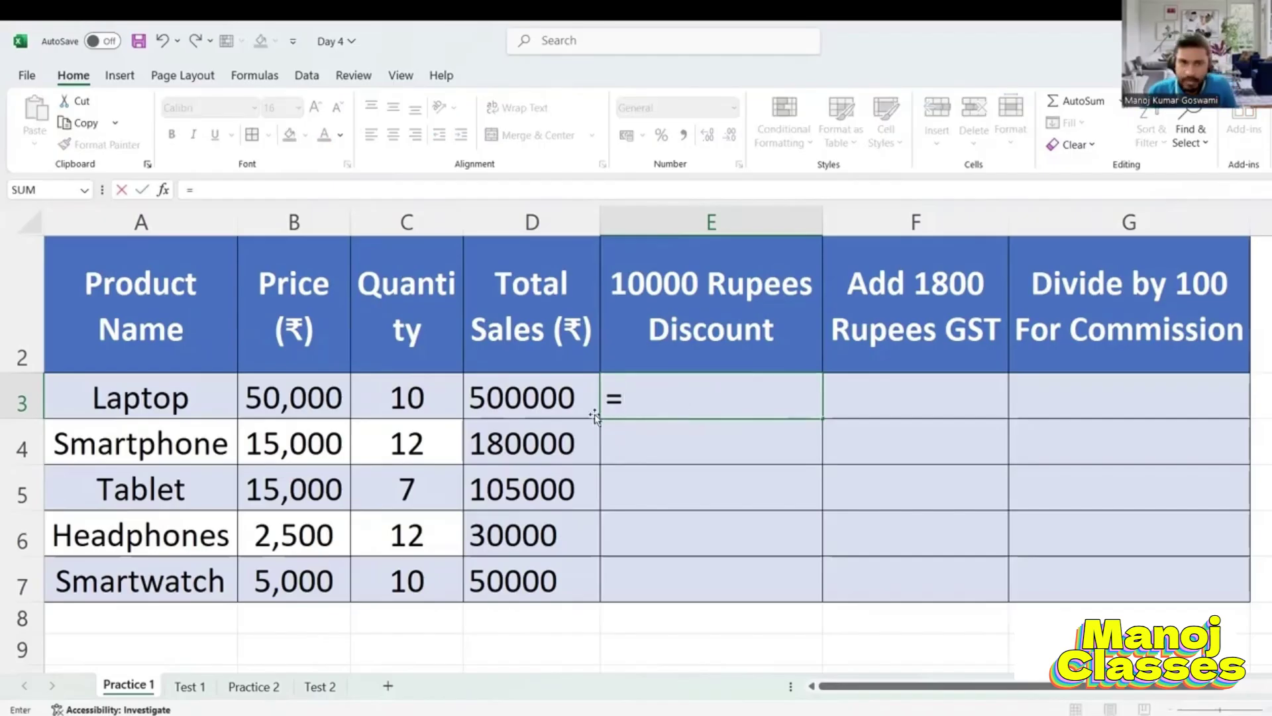
click(536, 399)
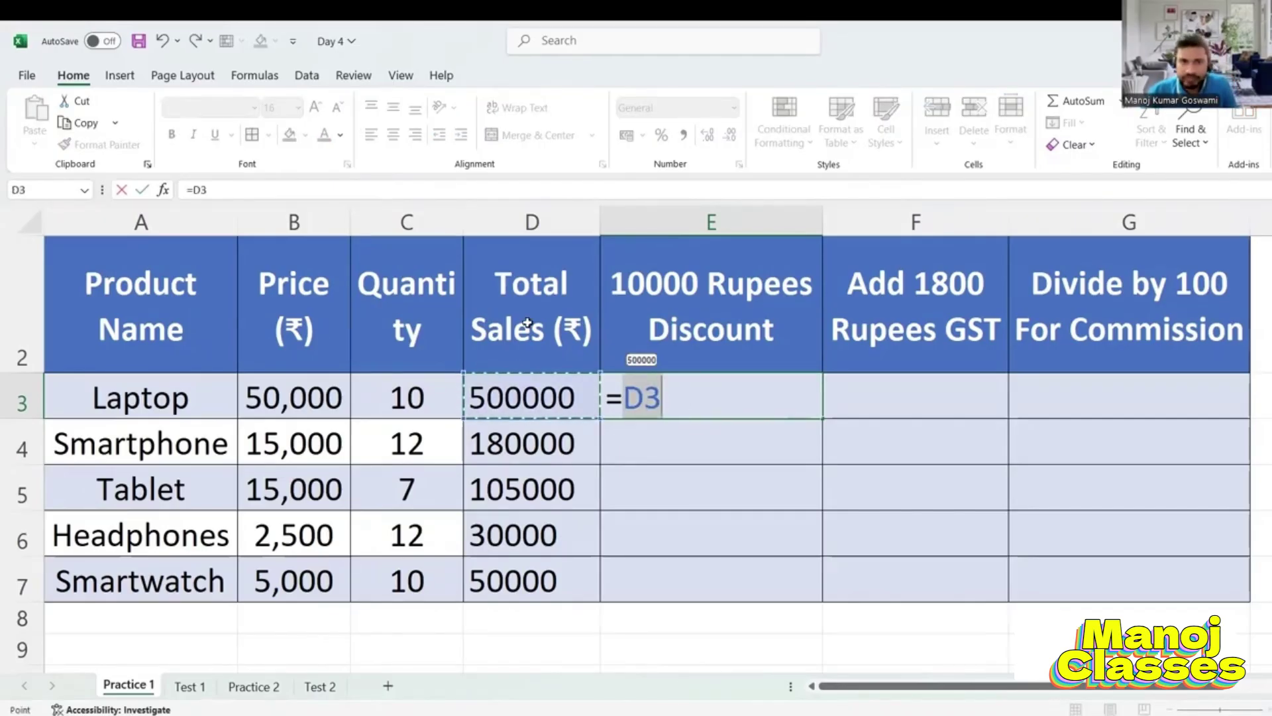
text(-)
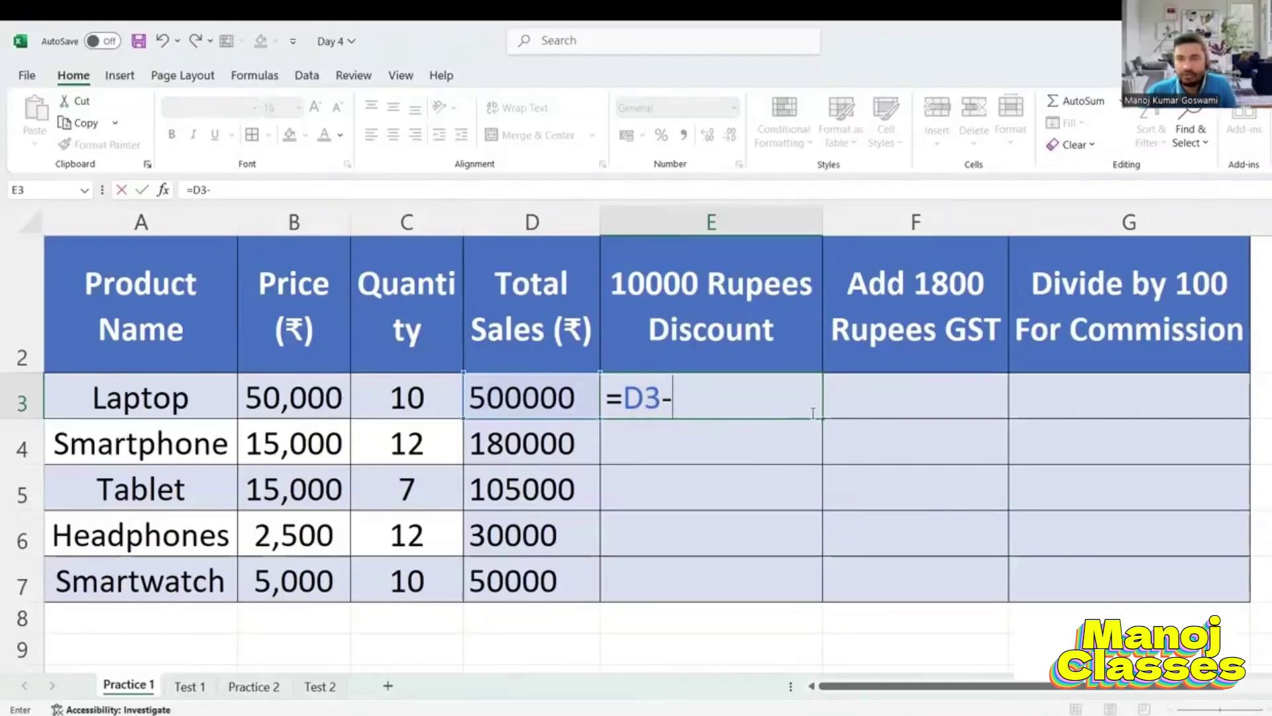
text(10000)
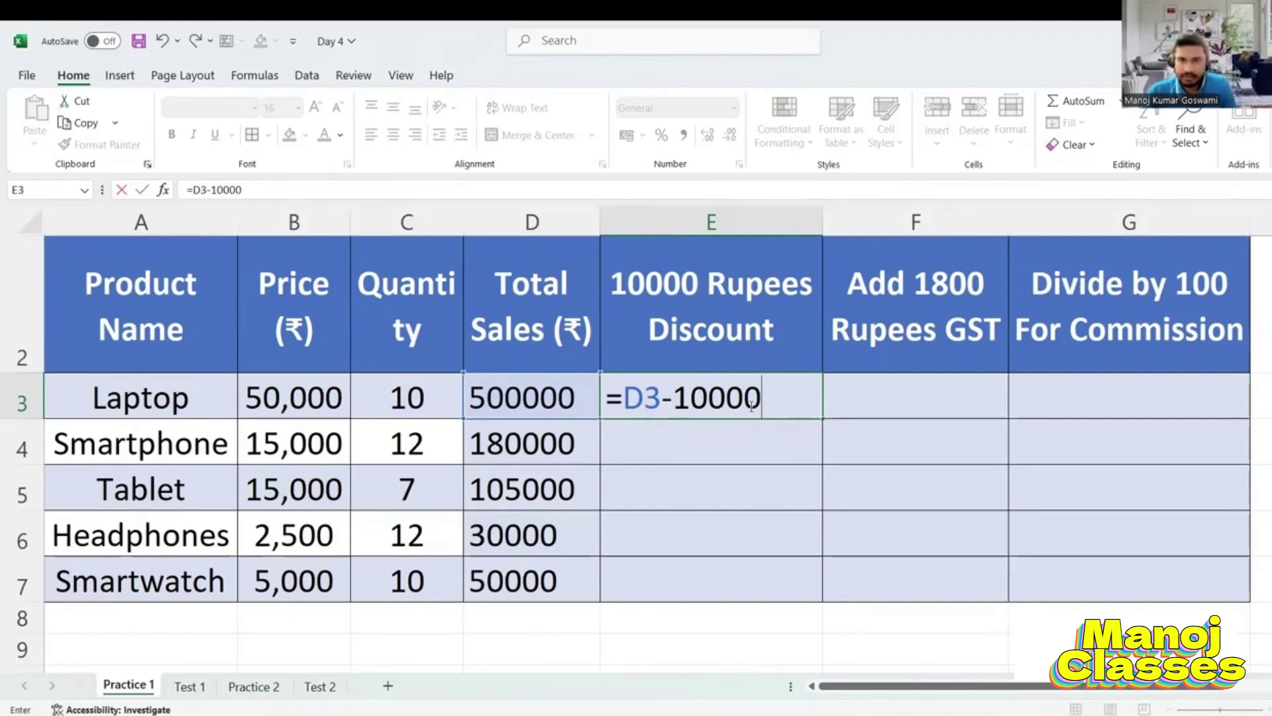
key(ctrl+Return)
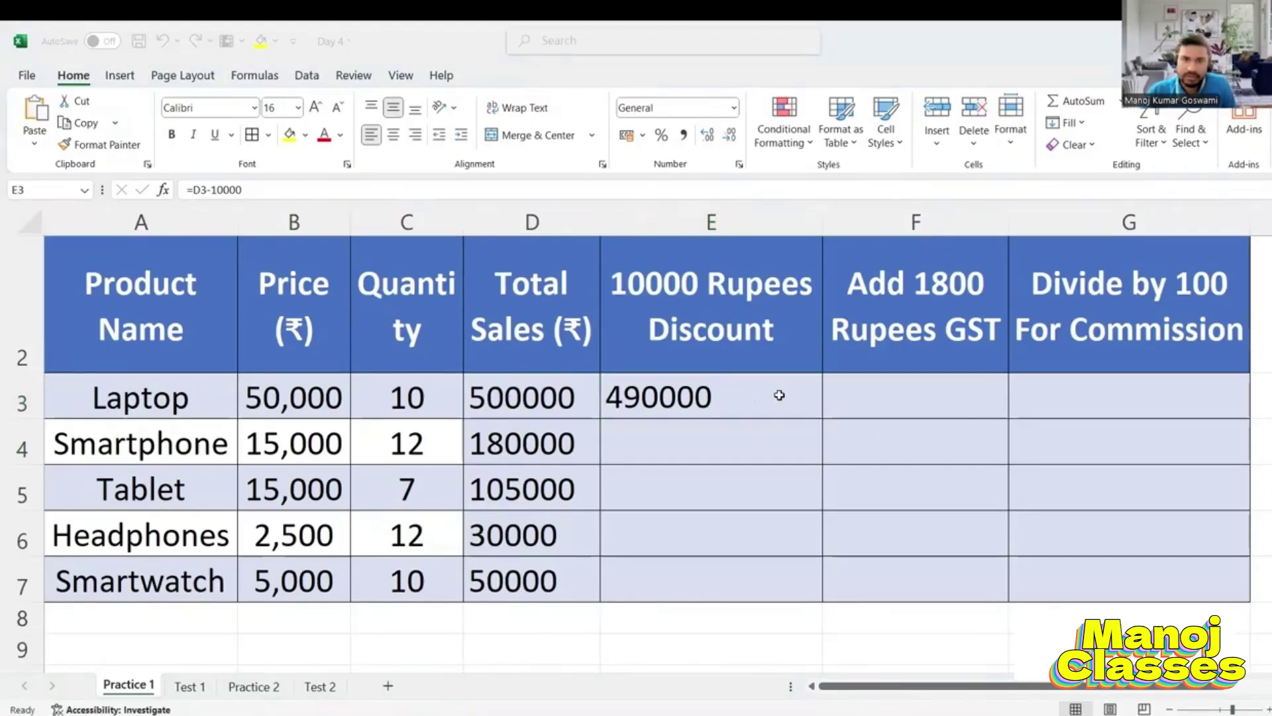
drag(822, 418, 819, 593)
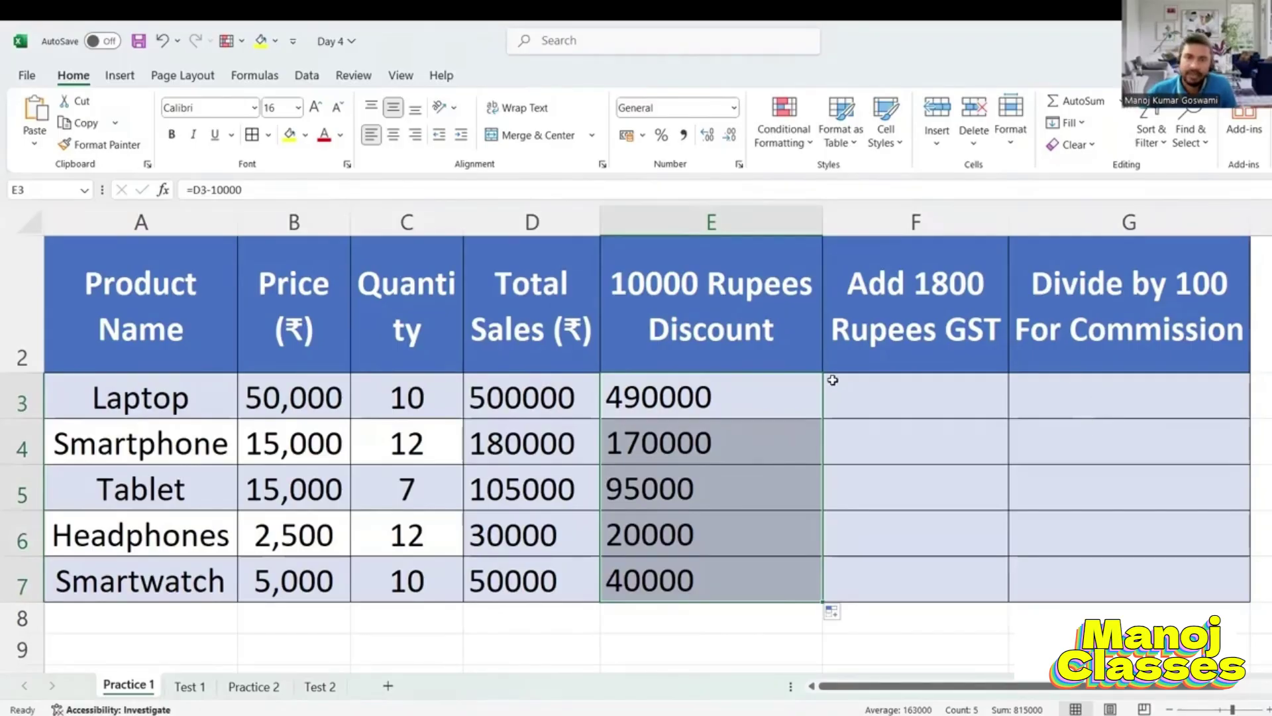
- Enter =E3+1800 in F3 to add the GST to the Laptop's discounted amount
click(880, 381)
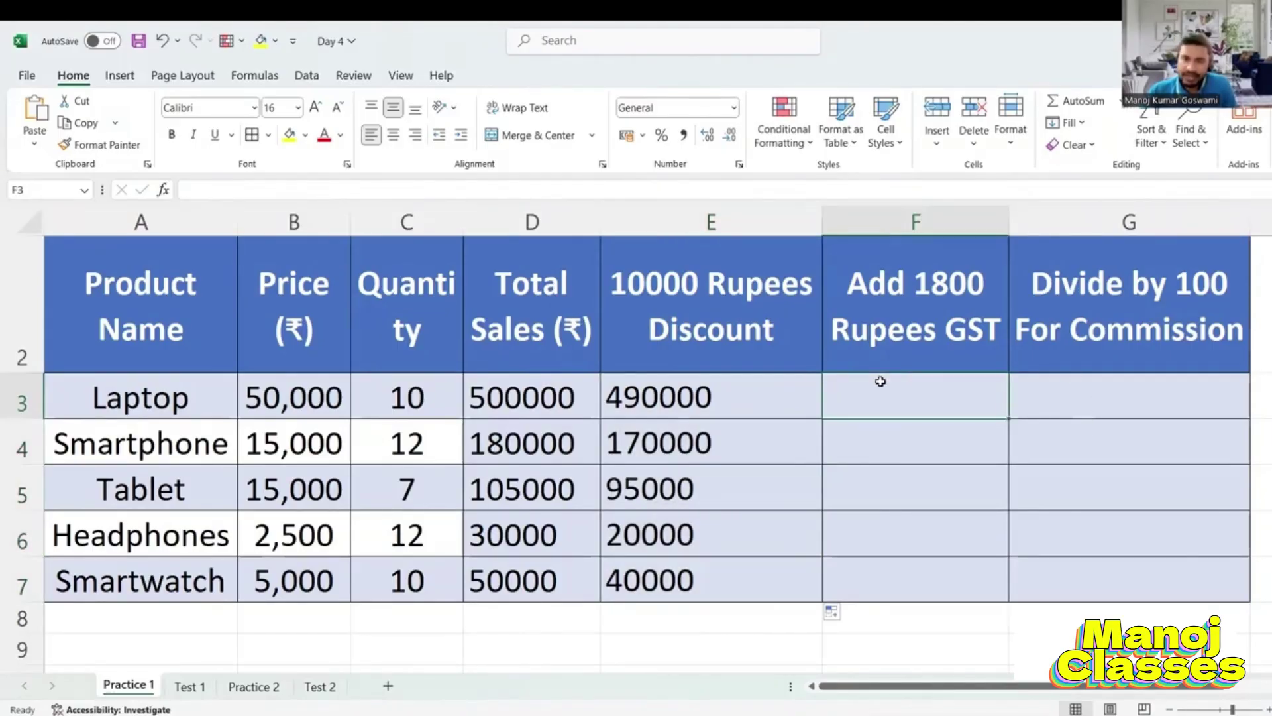
text(=)
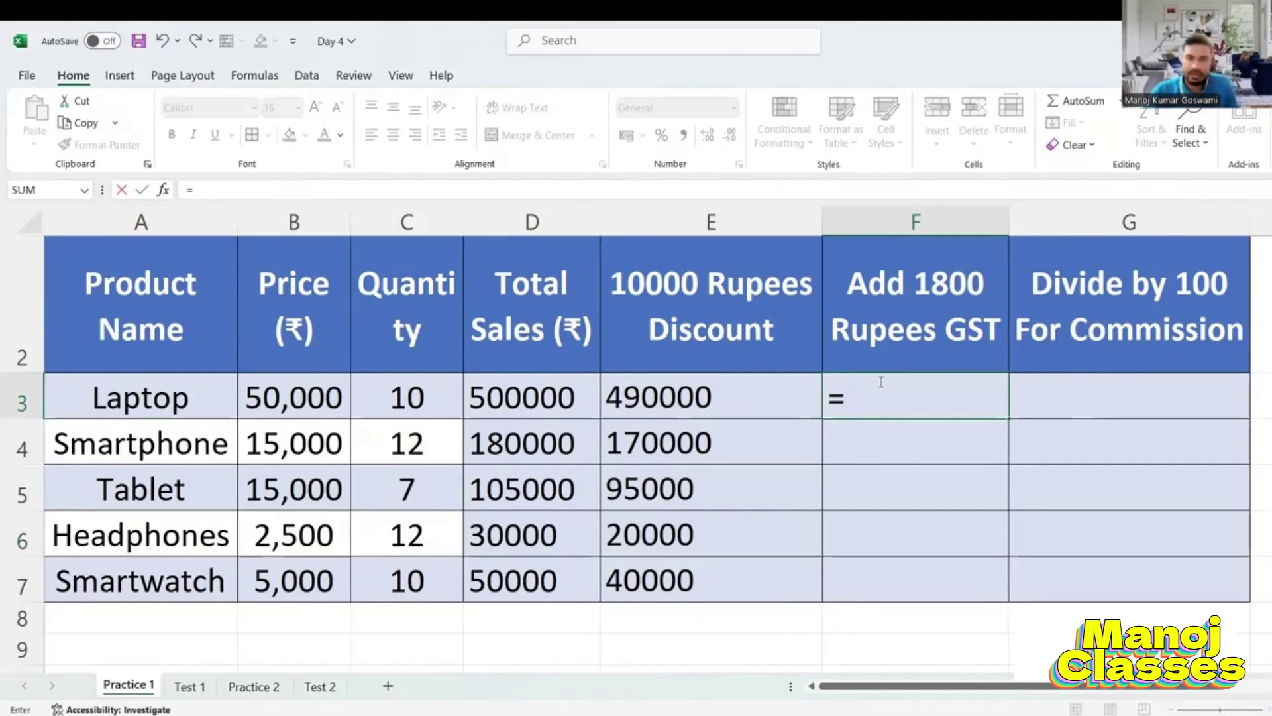
click(662, 397)
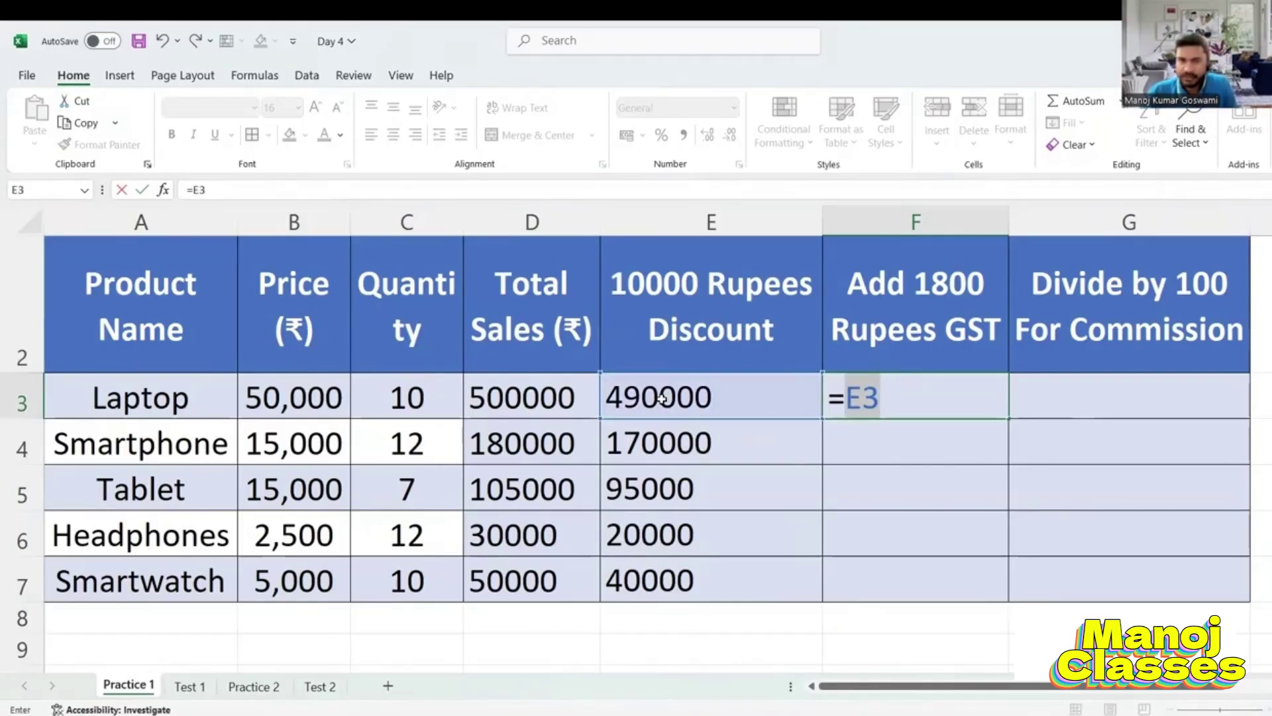
text(+1800)
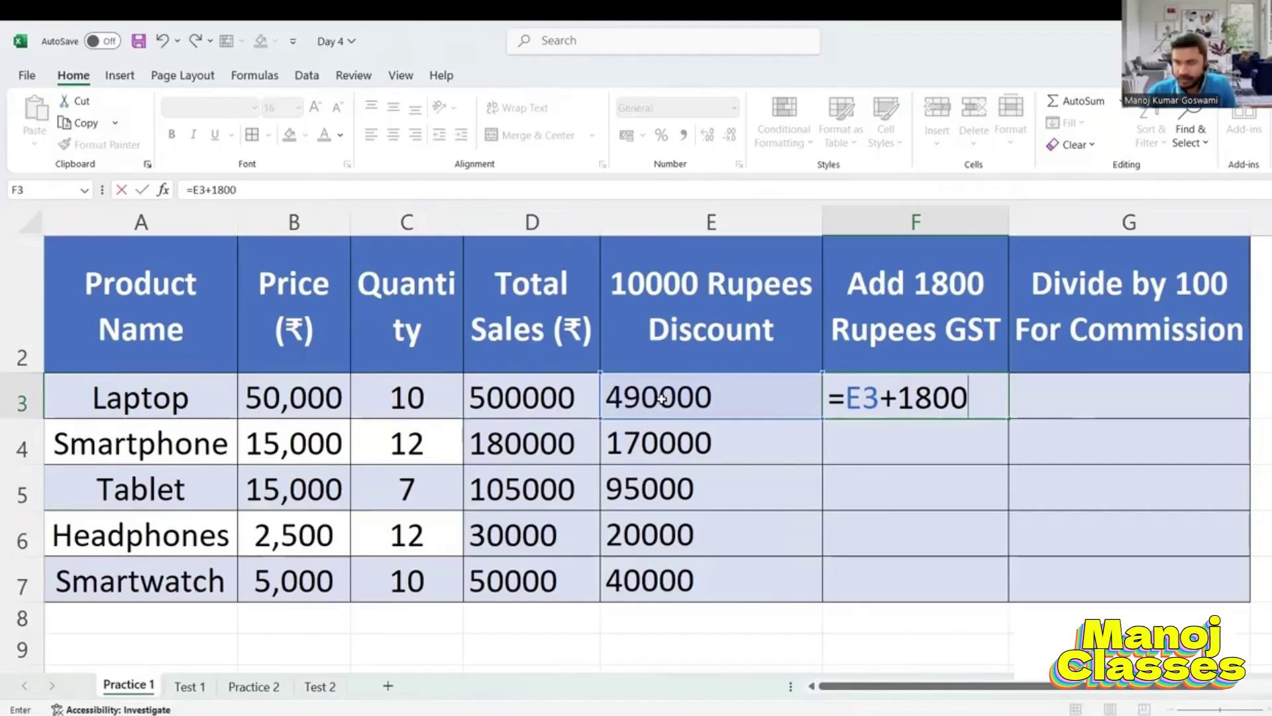
key(Return)
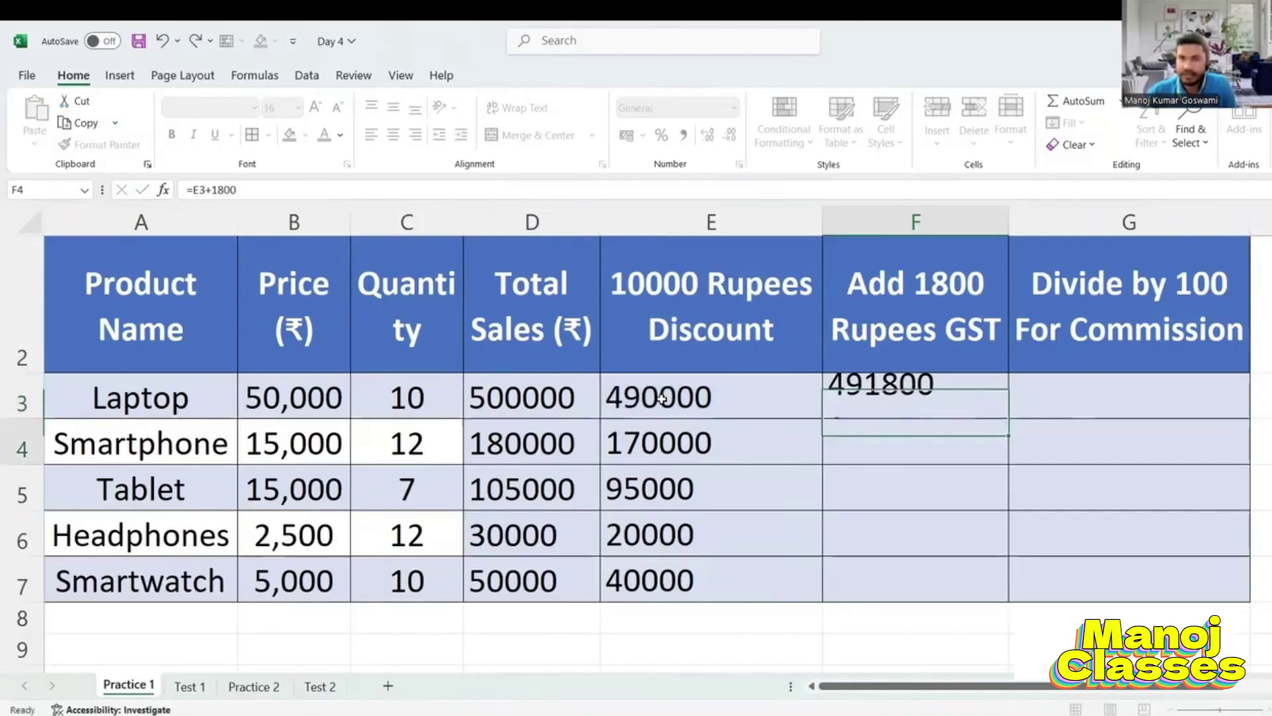
click(982, 412)
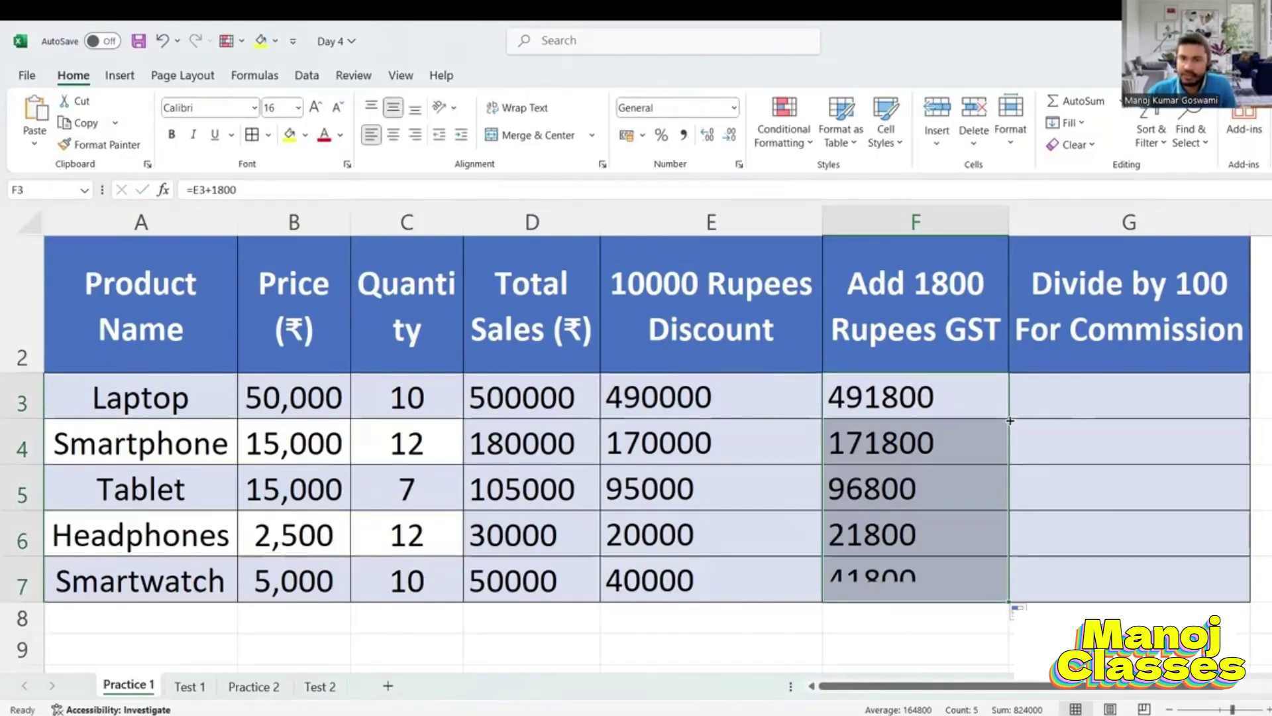
double_click(1008, 418)
click(950, 399)
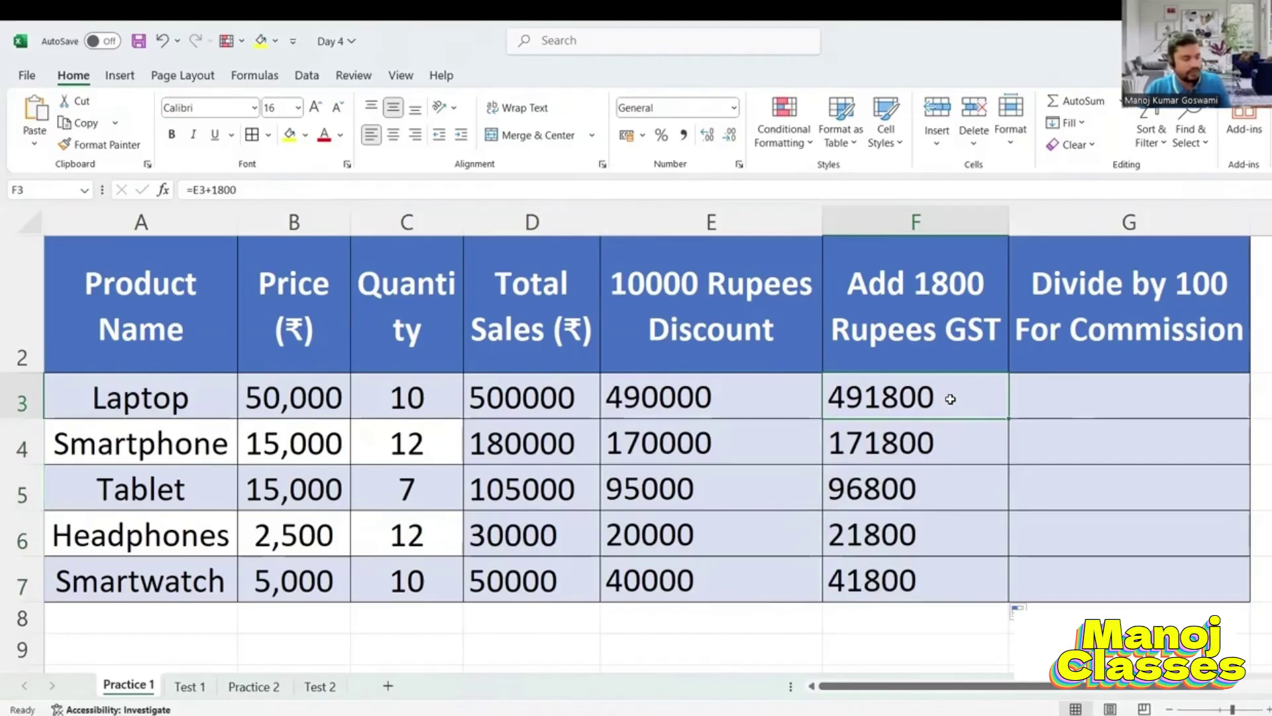
key(ctrl+z)
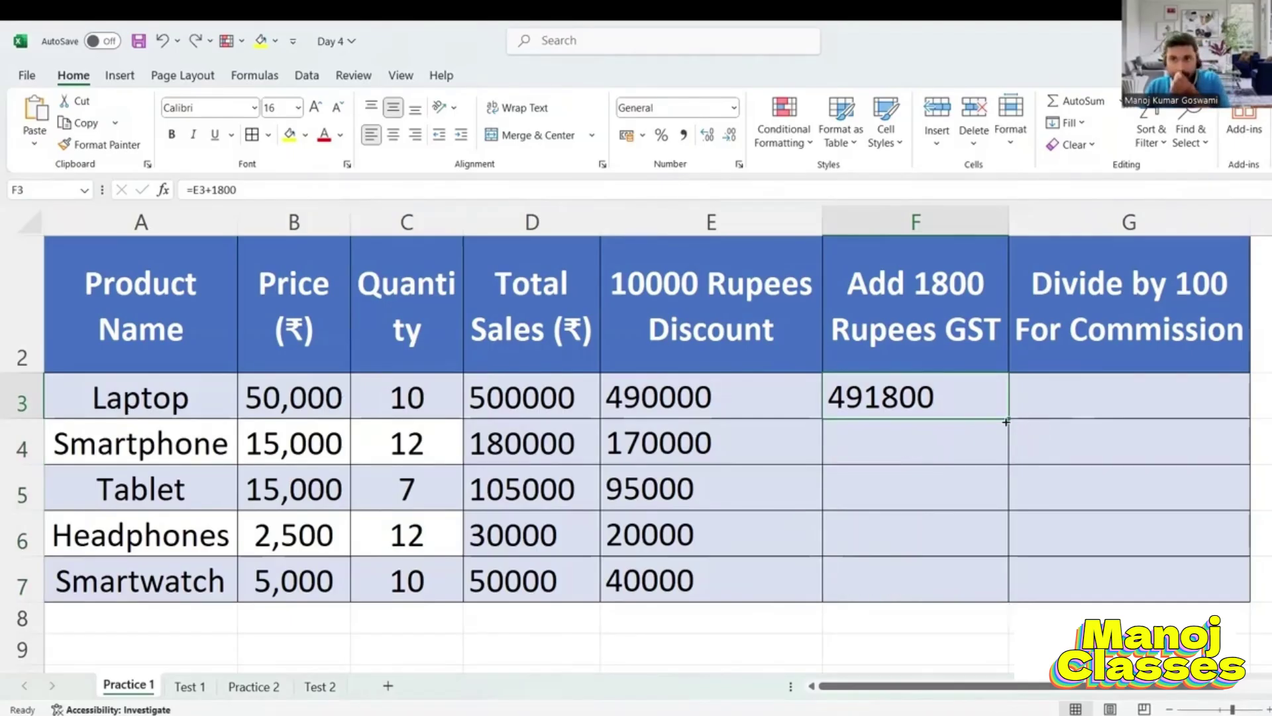
- Fill the GST formula in F3 down to F7 for the remaining products
mouse_move(1009, 418)
mouse_down()
mouse_move(1007, 597)
mouse_move(1014, 419)
mouse_up()
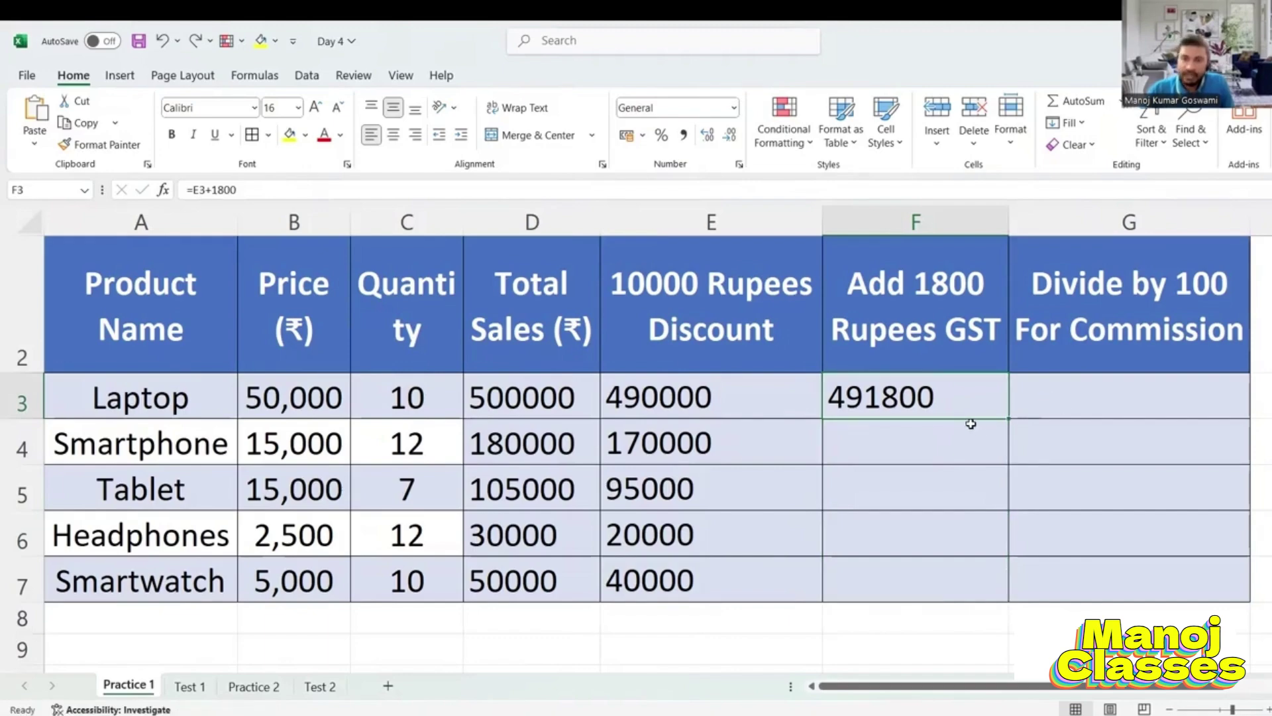
double_click(1007, 420)
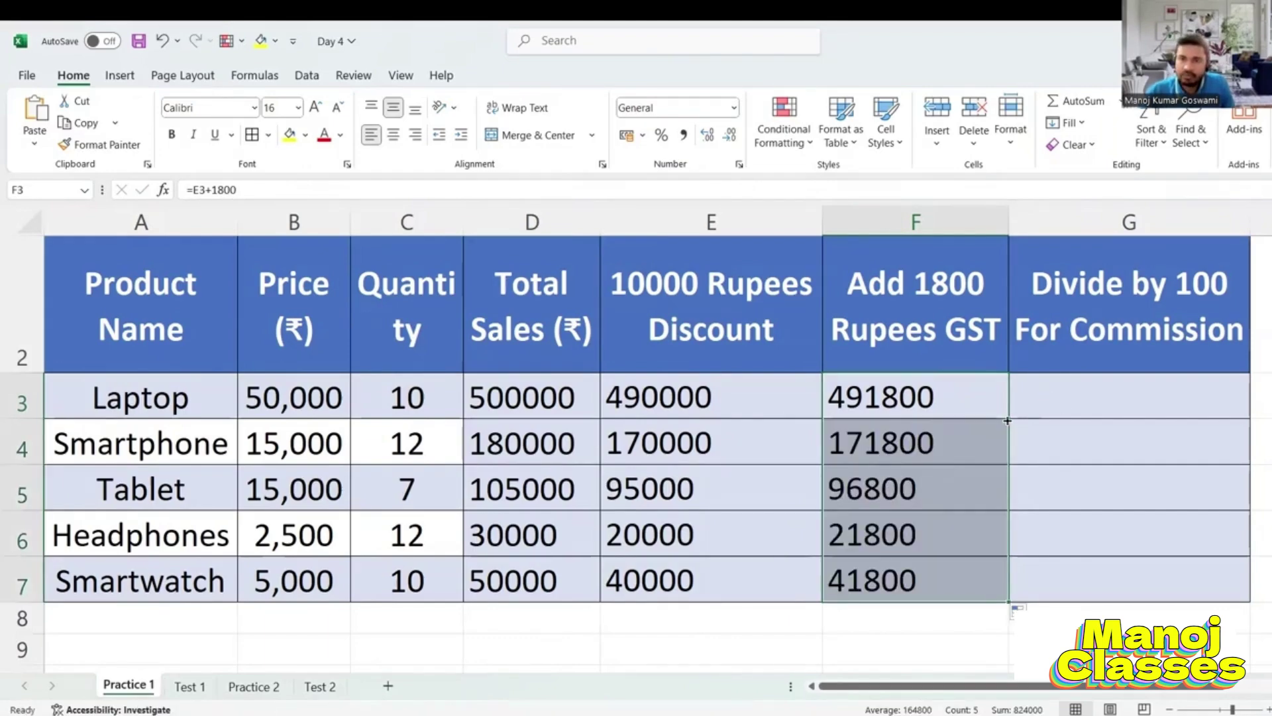
- Enter =F3/100 in G3 for the Laptop's commission and fill the formula down to G7
click(1041, 405)
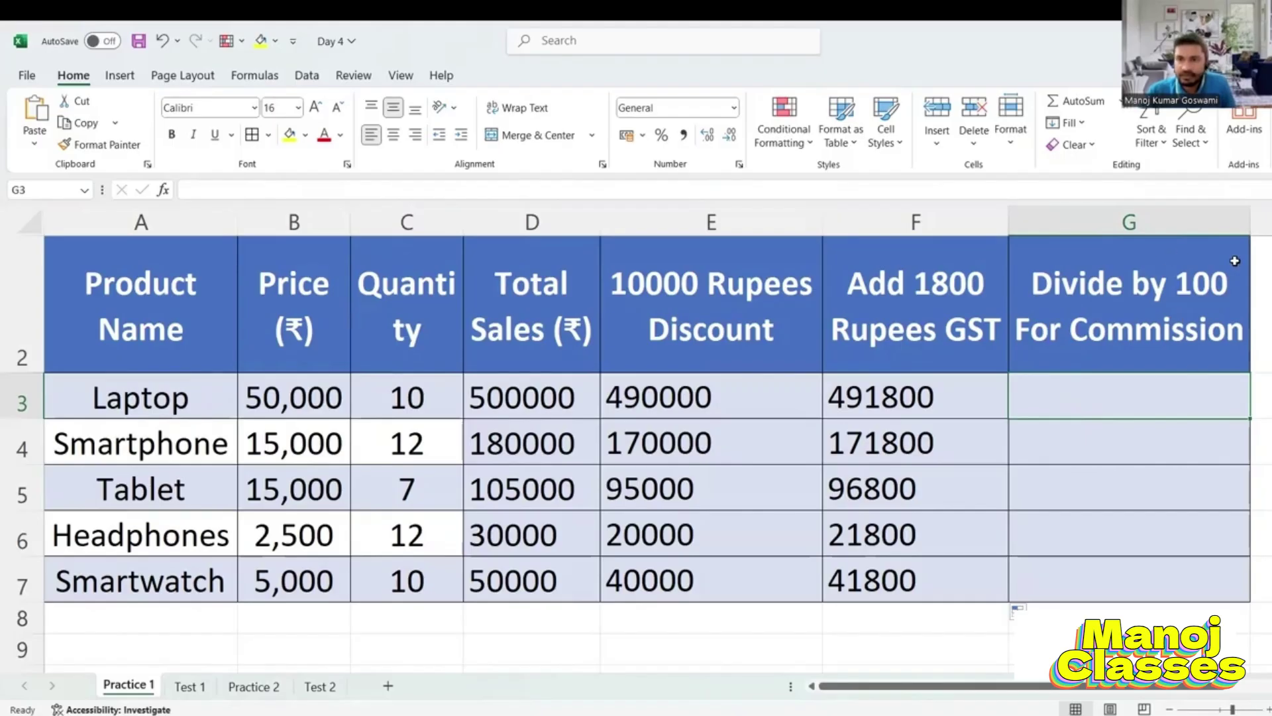
text(=)
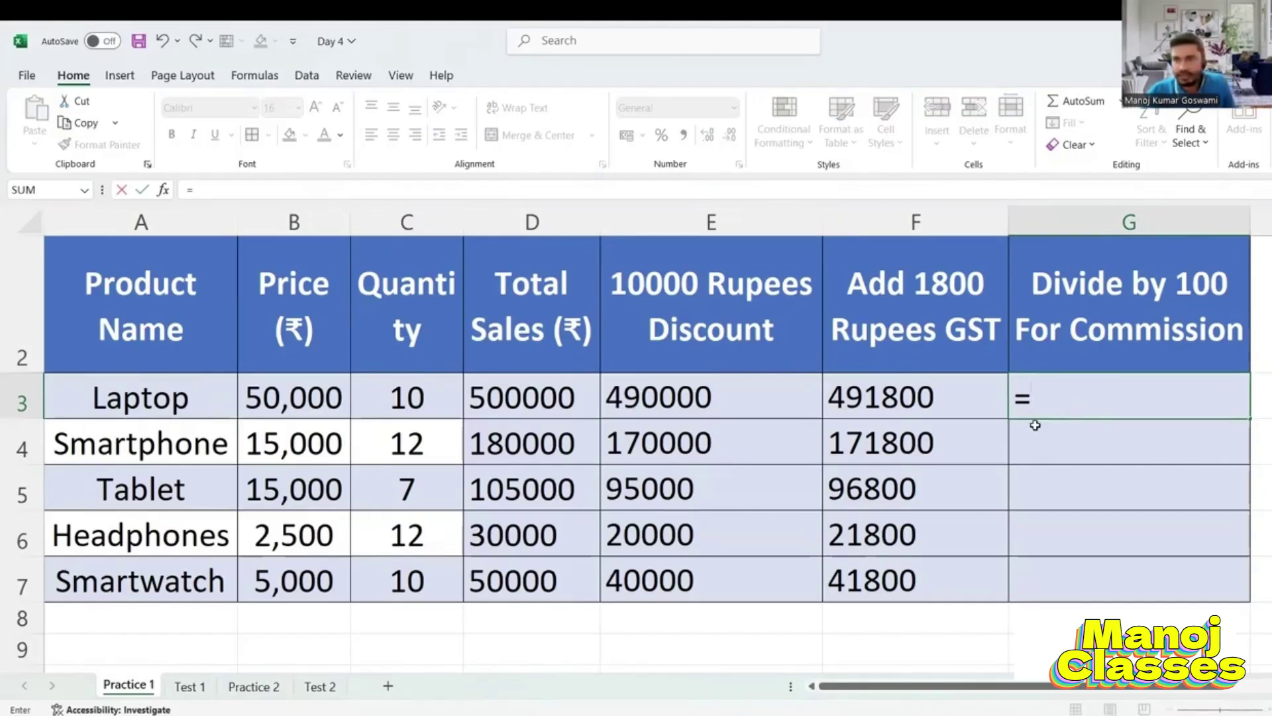
click(925, 404)
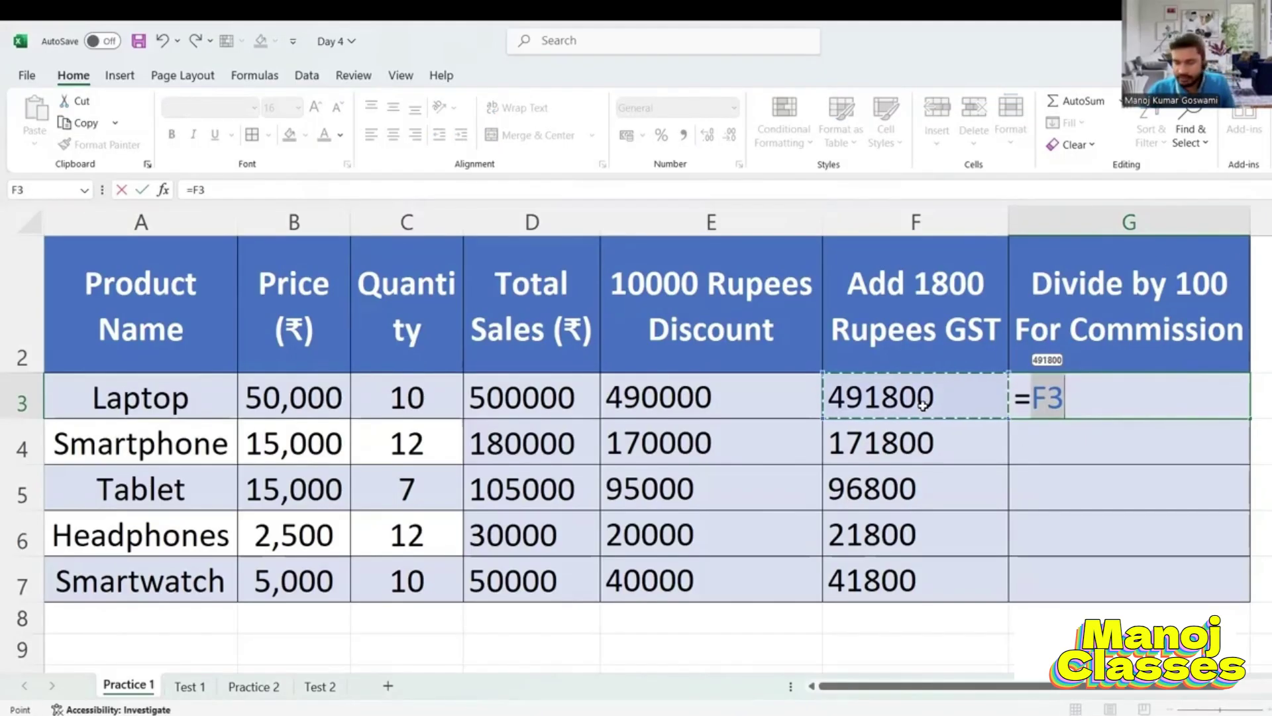
text(/100)
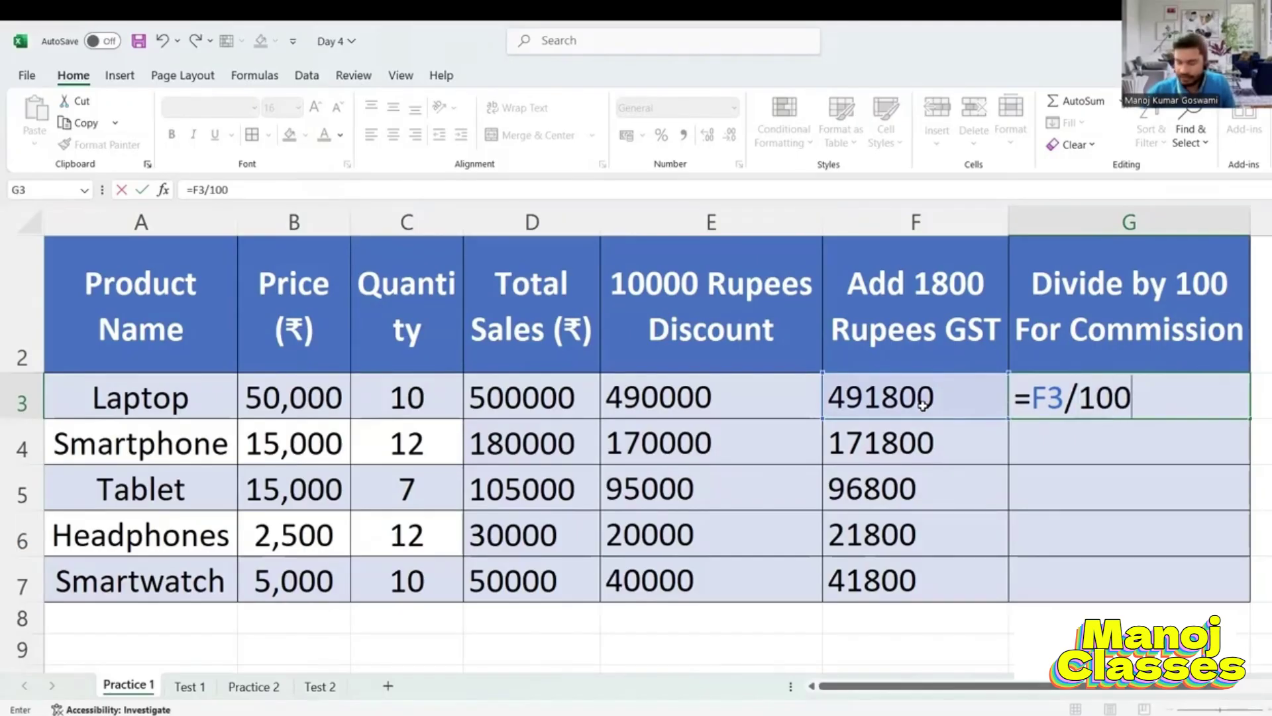
key(Return)
click(1155, 395)
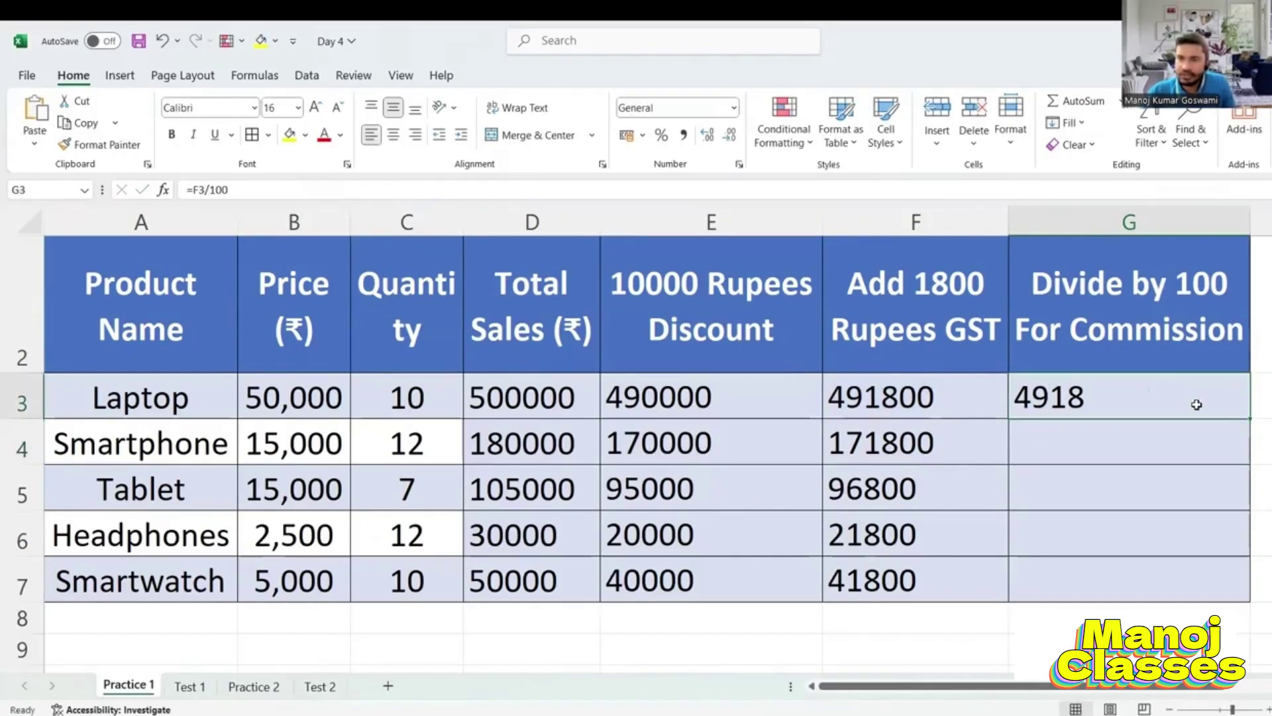
double_click(1251, 419)
click(1267, 400)
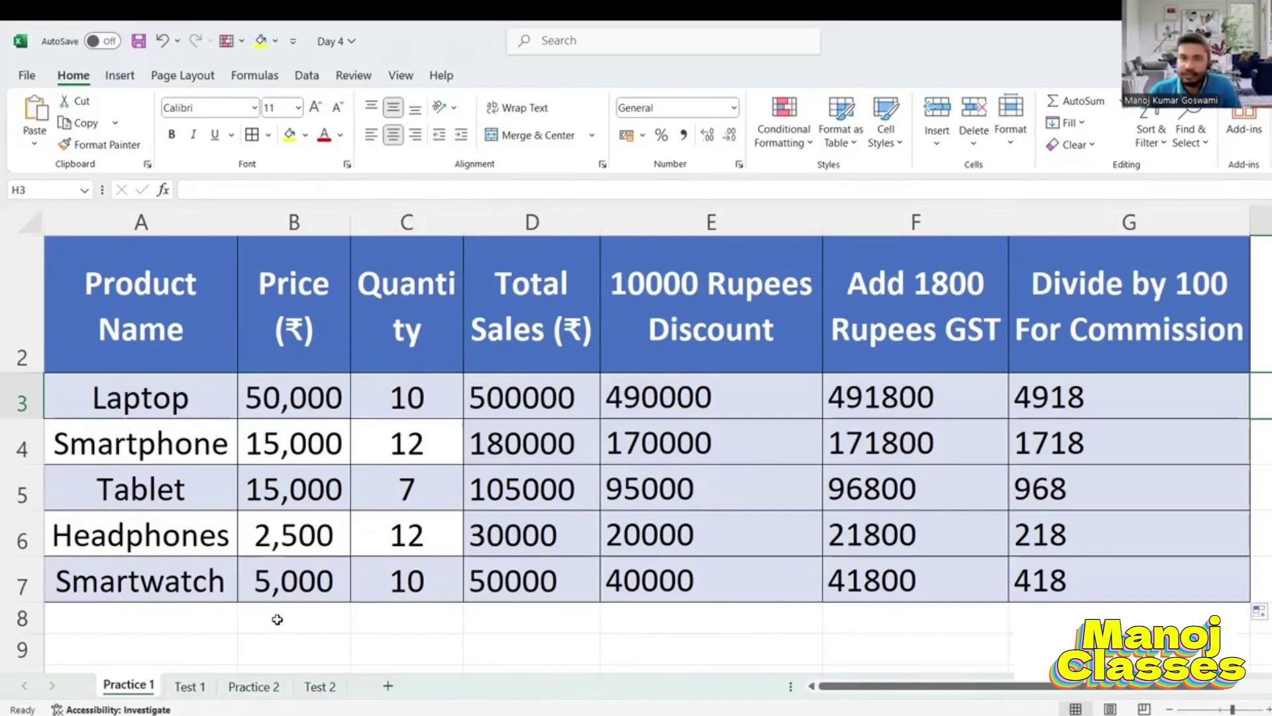
- Look over the Test 1 sheet's product table and its blank calculation columns from Total Sales to column G
click(191, 687)
scroll(324, 412, down, 2)
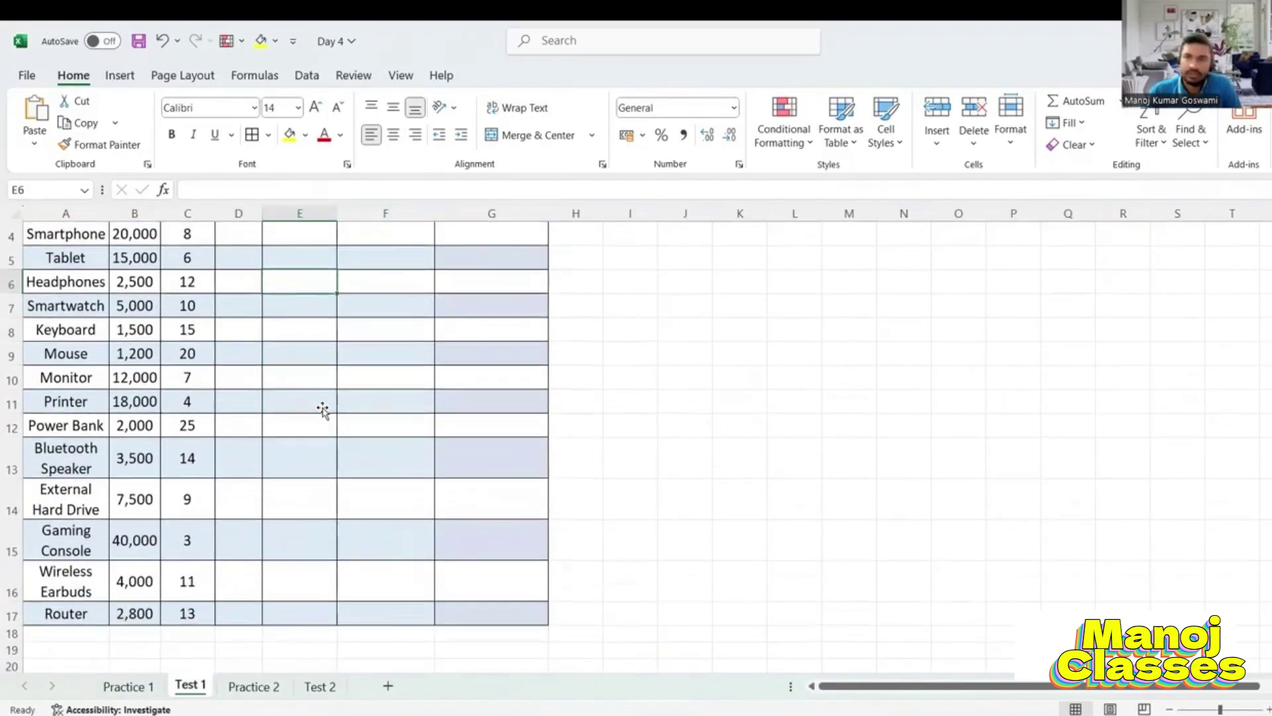
scroll(324, 412, up, 2)
drag(254, 331, 511, 576)
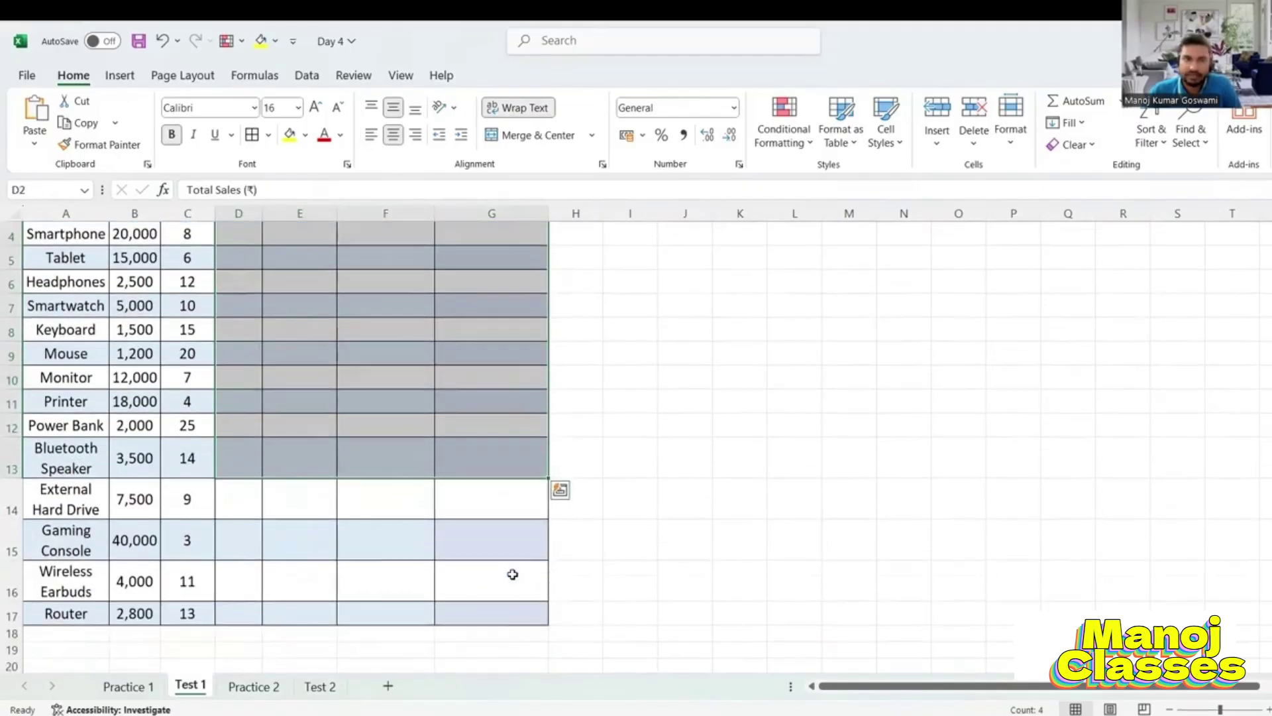
- Open the Practice 2 sheet with the student marks and clear the selection of its blank result columns
click(254, 686)
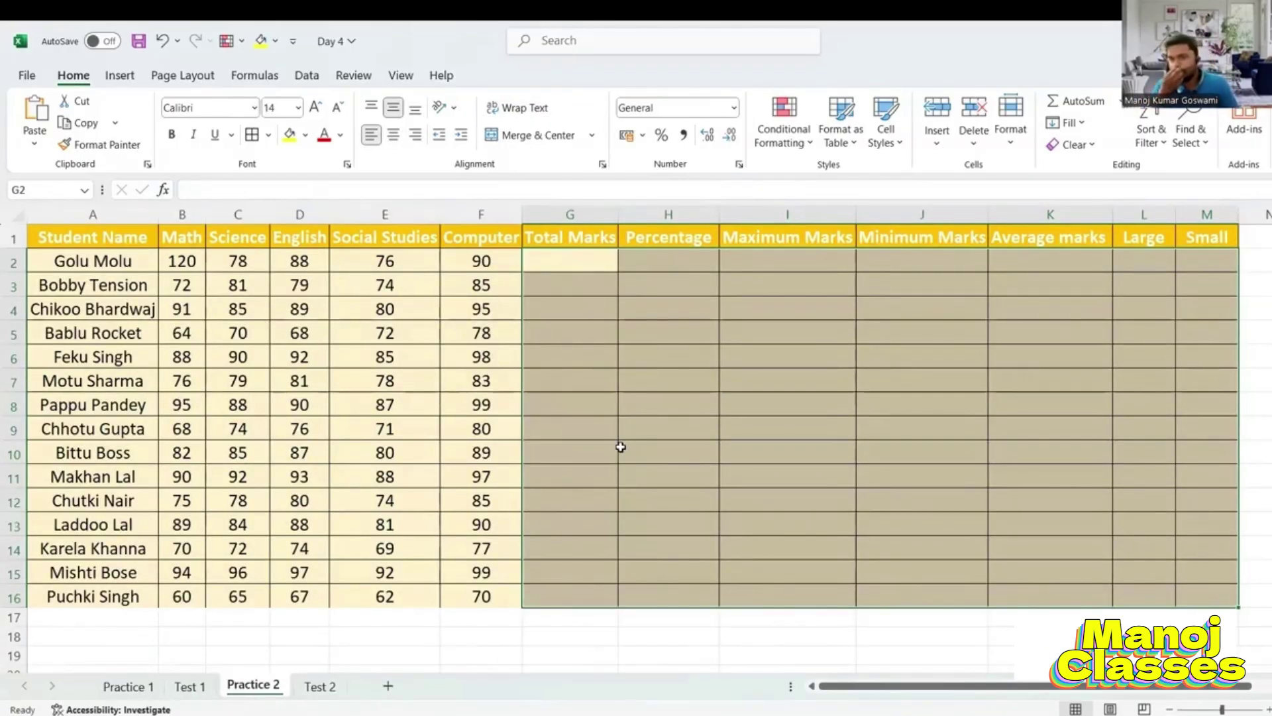
click(628, 431)
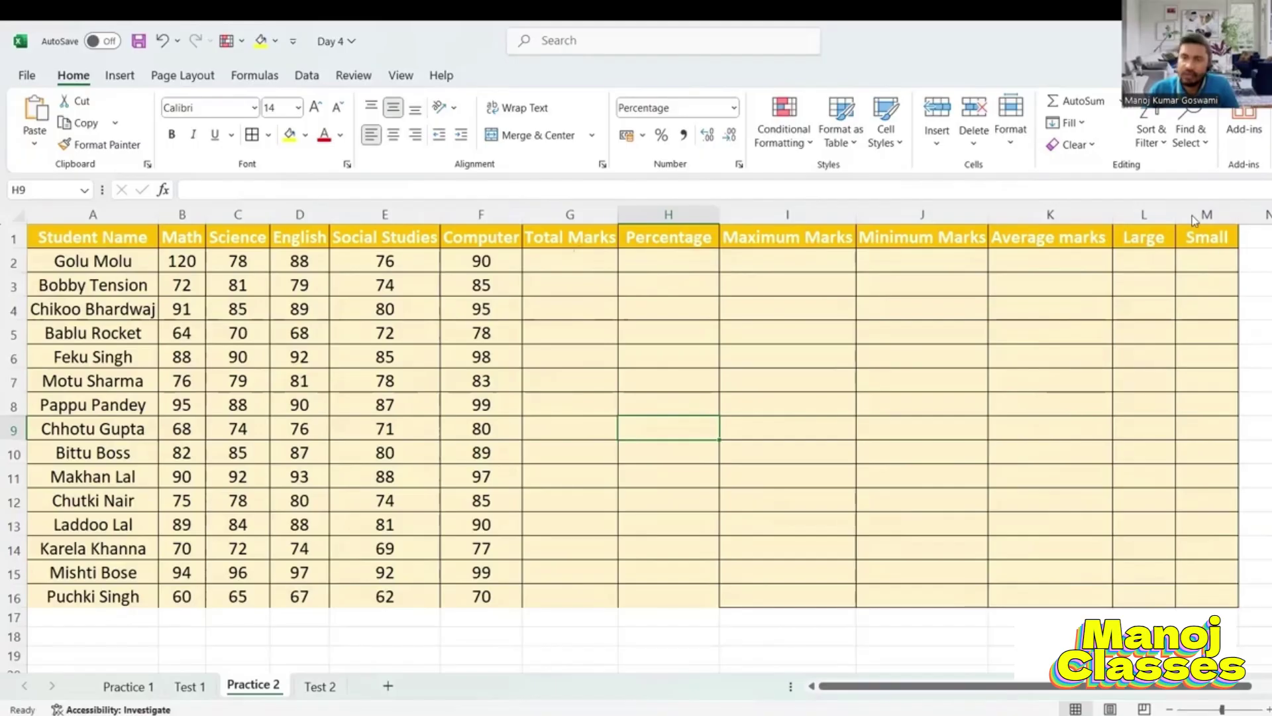
- Begin a SUM function in G2 for the first student's total marks
click(570, 261)
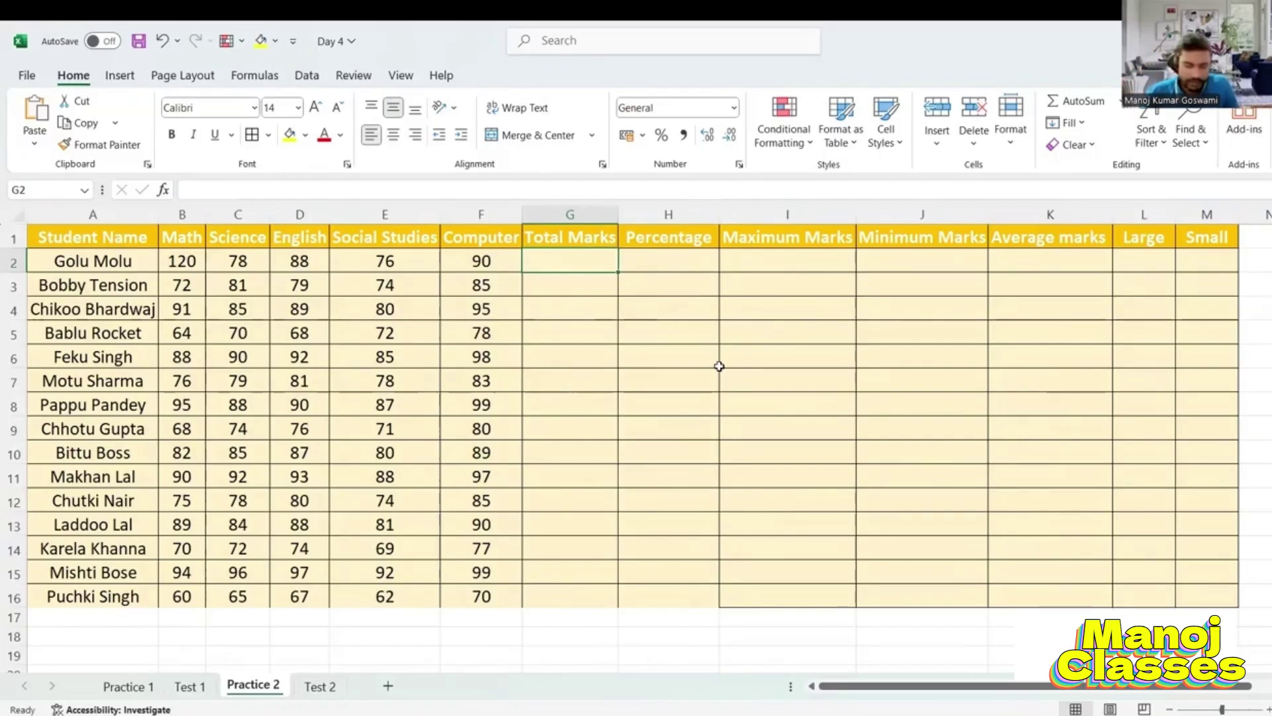
text(=)
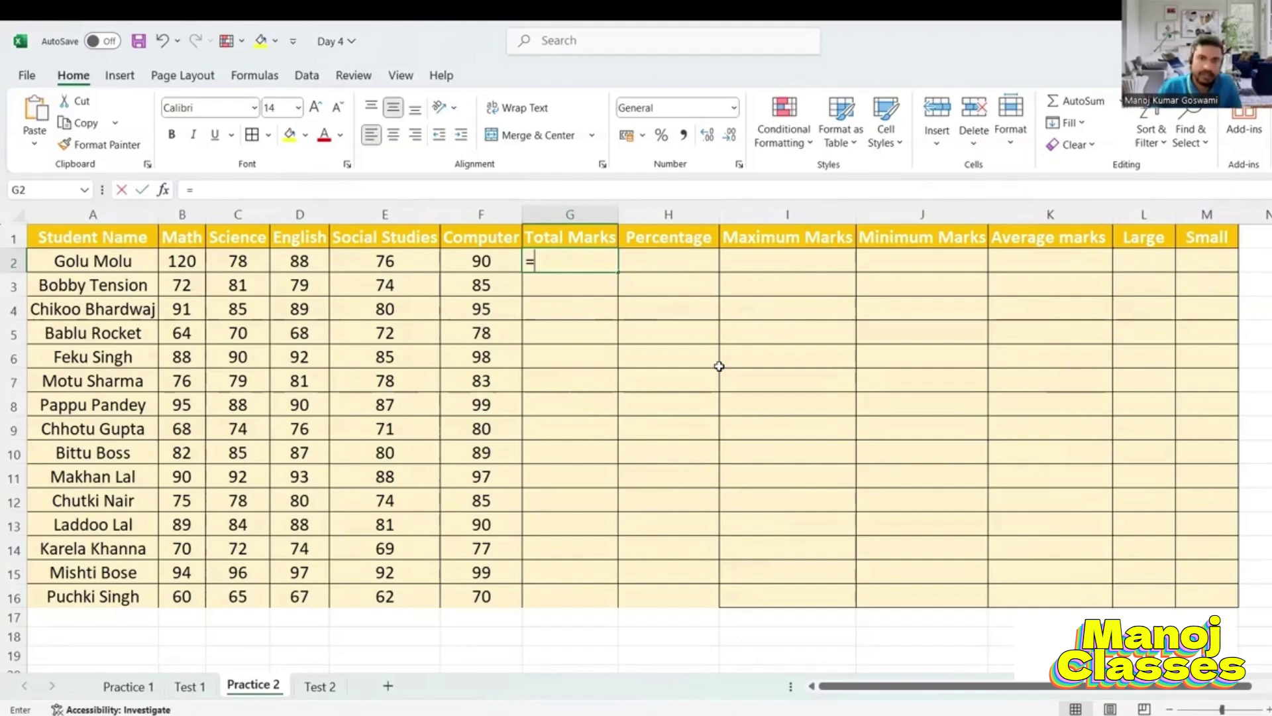
text(s)
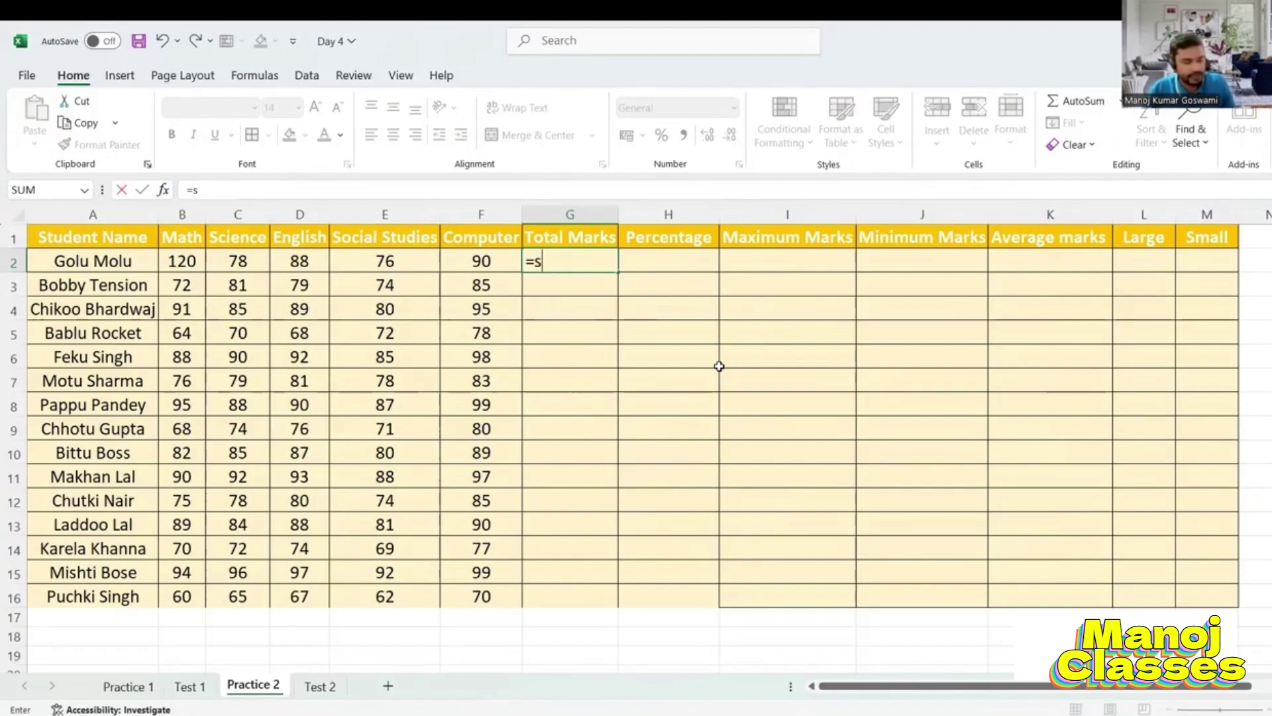
text(um)
key(Escape)
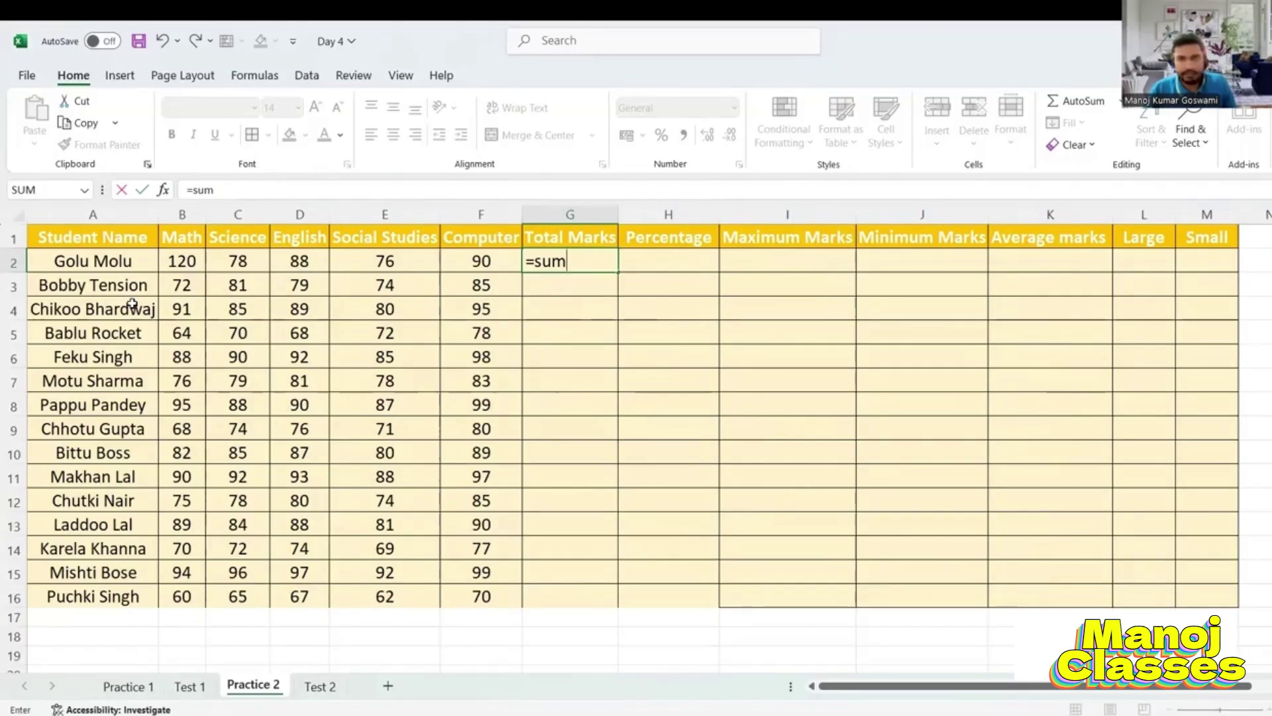
key(Tab)
double_click(587, 265)
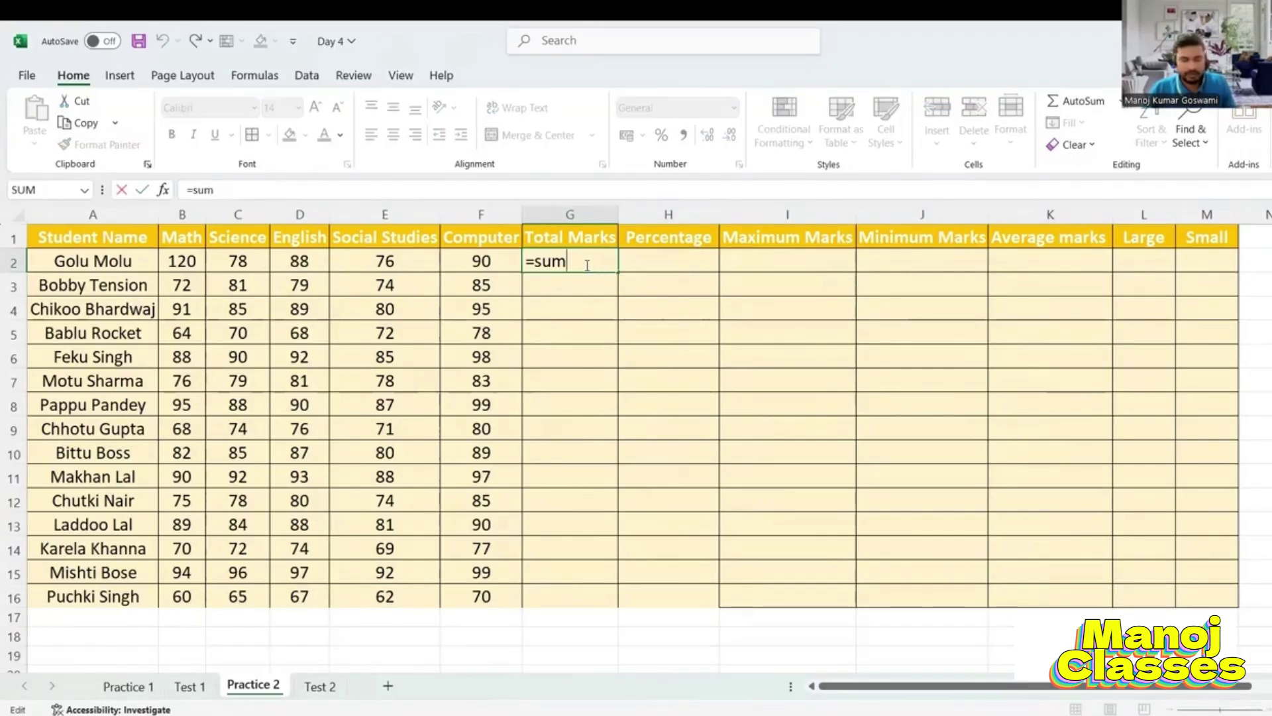
key(BackSpace)
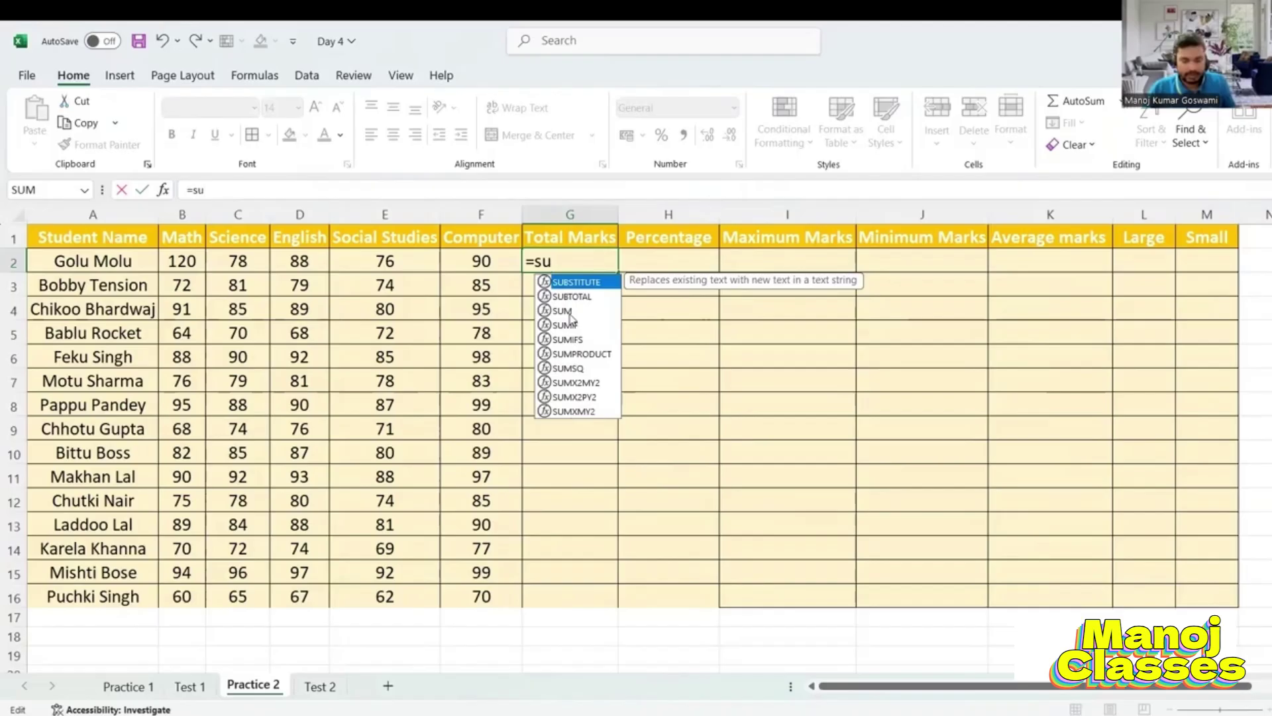
click(570, 312)
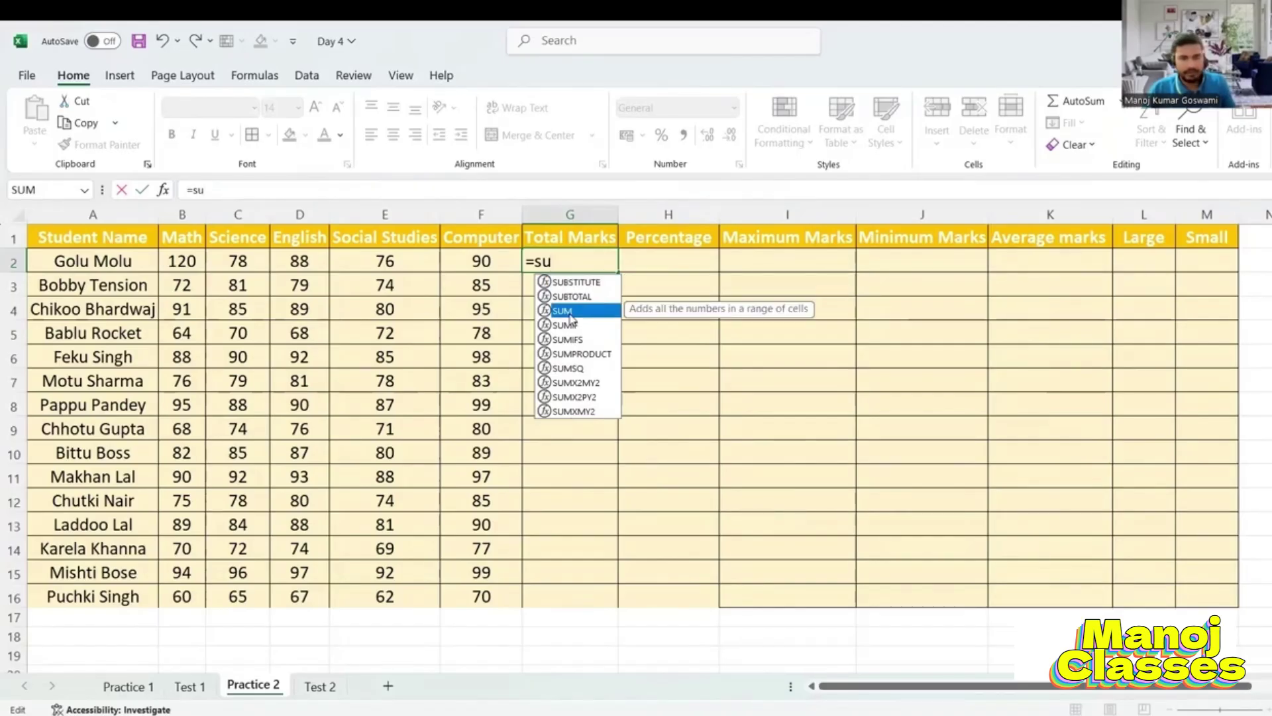
double_click(569, 316)
key(BackSpace)
key(BackSpace)
text(m)
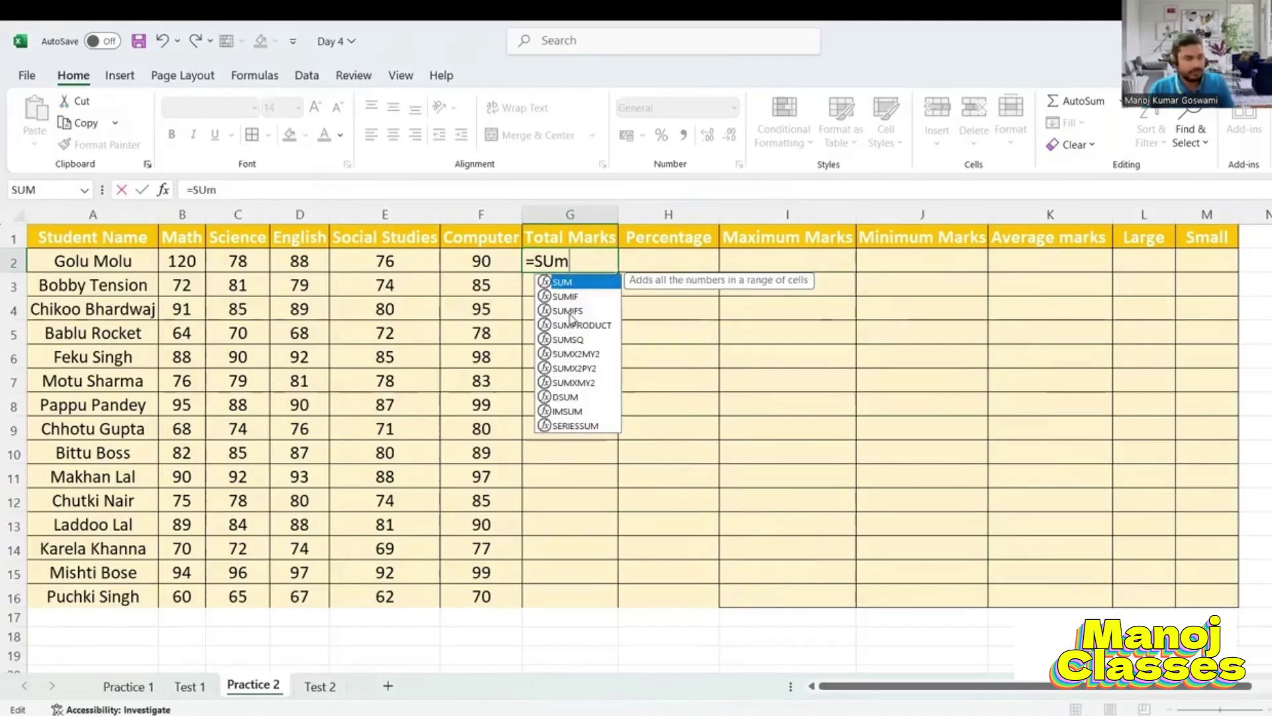
key(Tab)
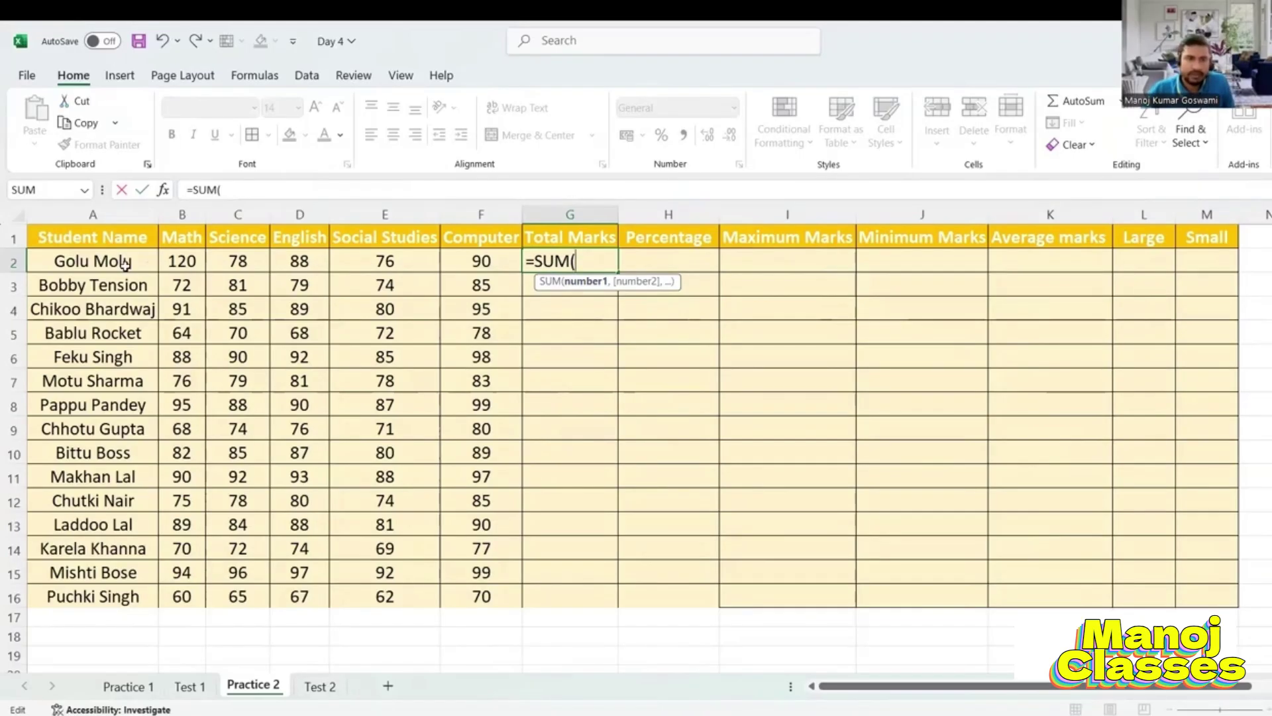
- Try the range B2:F2 as the SUM argument in G2 and clear it again
drag(174, 260, 495, 261)
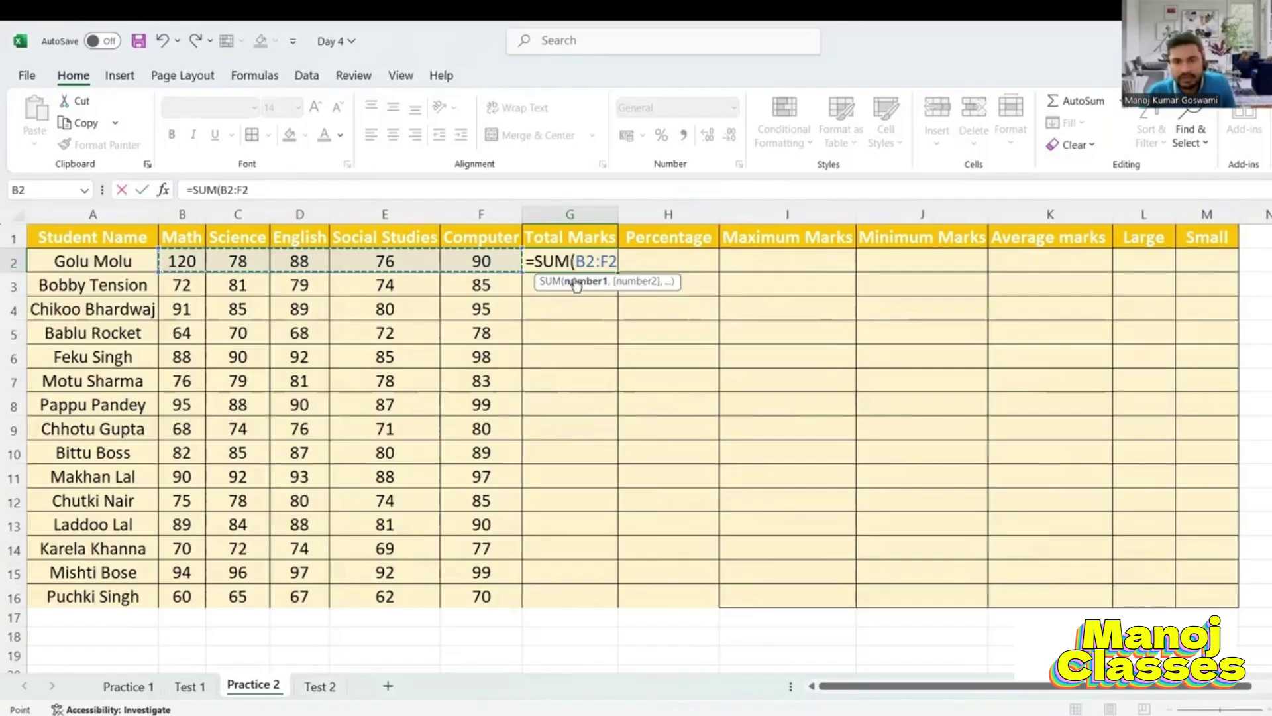
drag(577, 285, 542, 296)
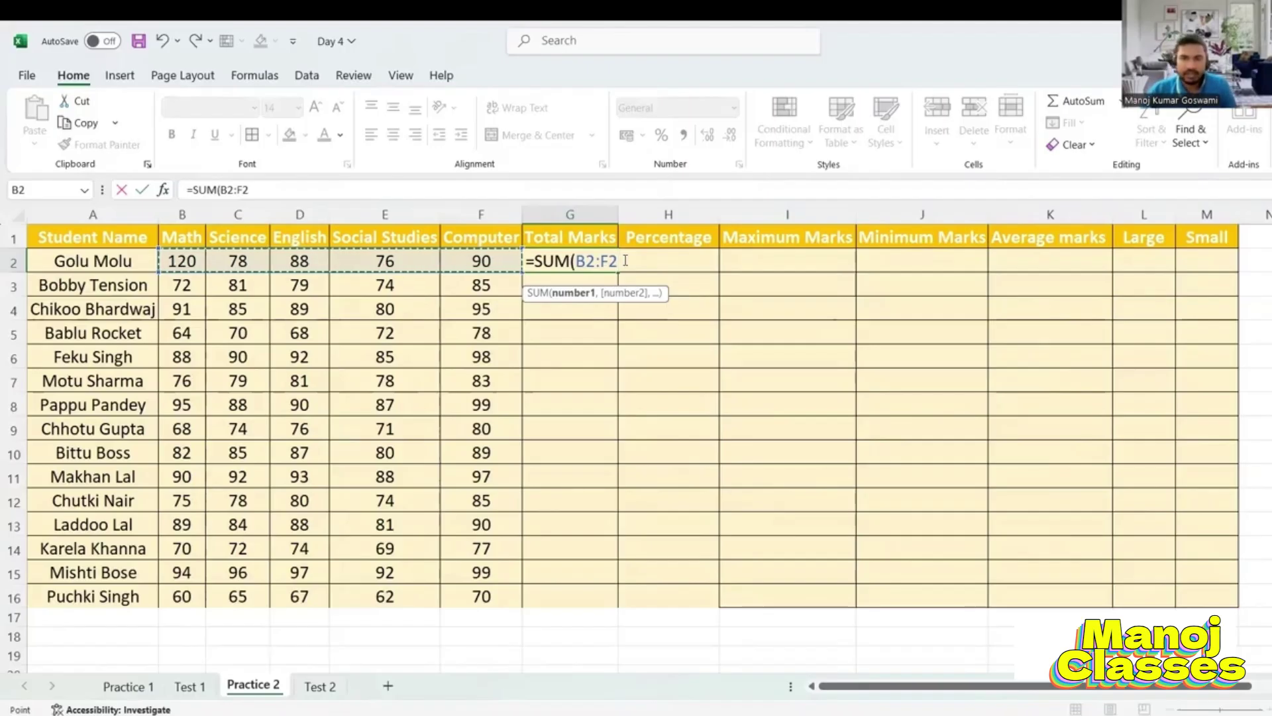
key(BackSpace)
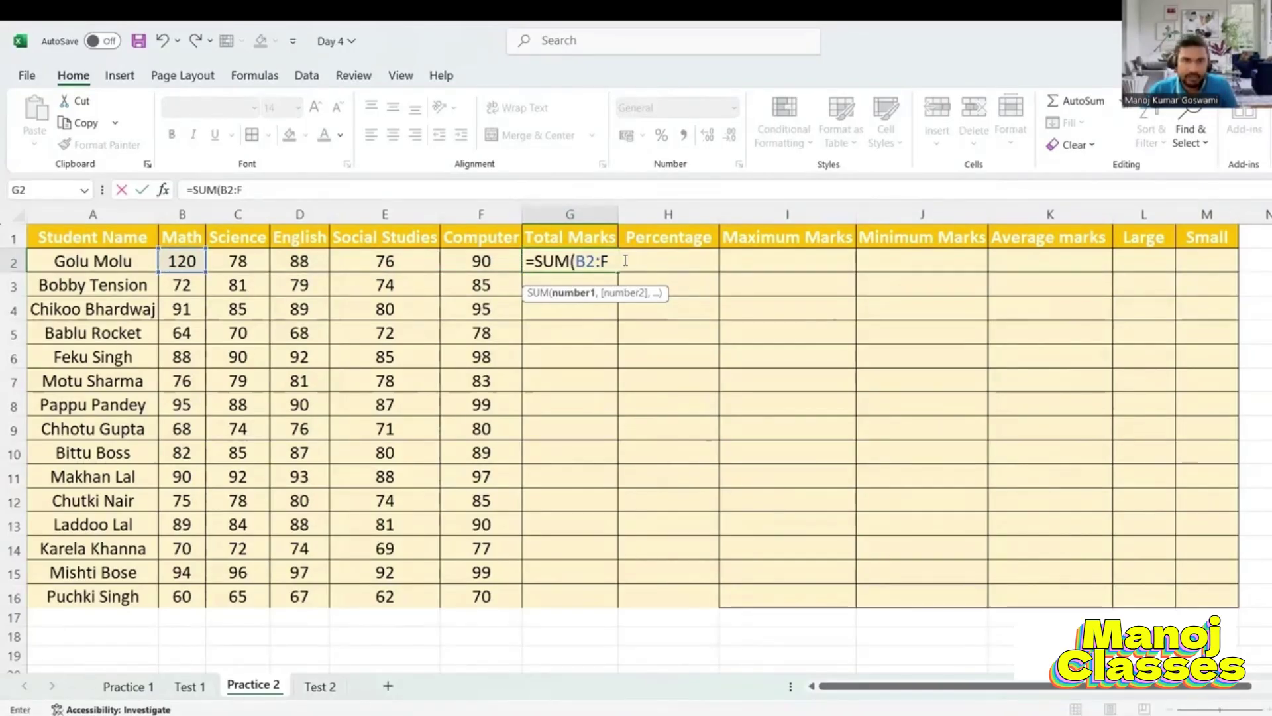
key(BackSpace)
key(BackSpace)
key(BackSpace)
key(BackSpace)
- Complete the G2 formula with individual cell references as =SUM(B2,C2,D2,E2,F2)
click(186, 261)
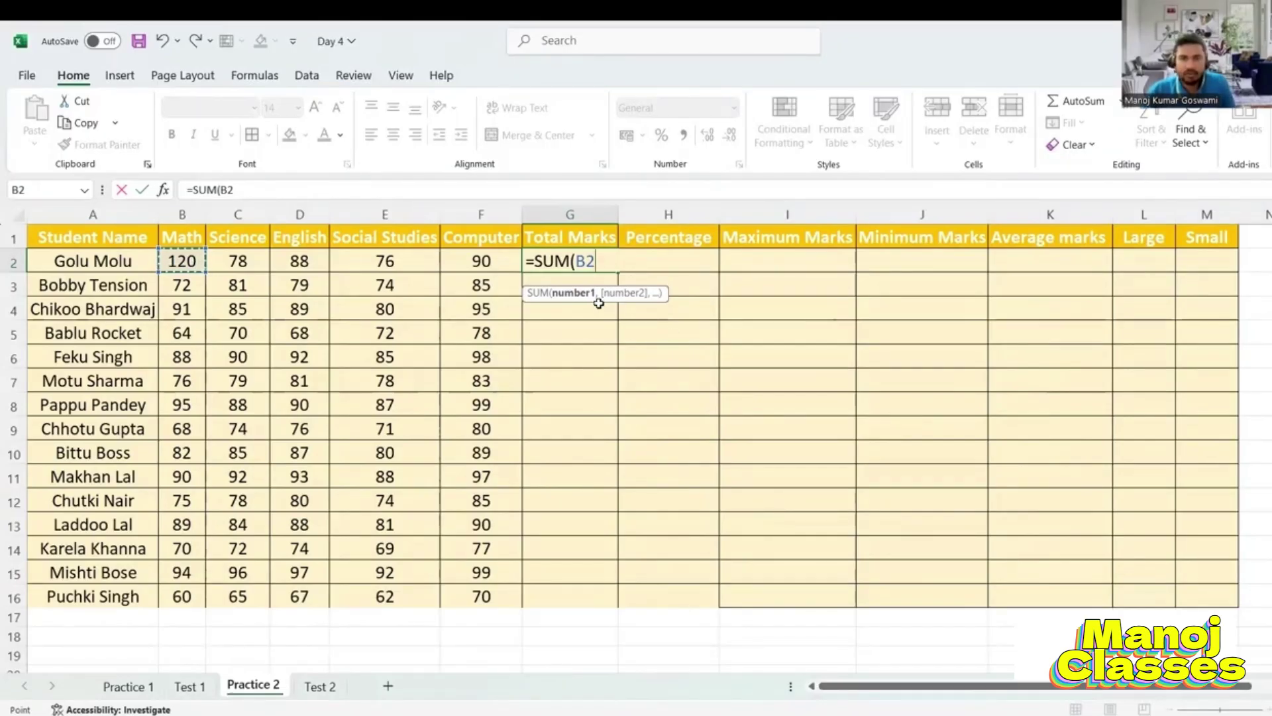
text(,)
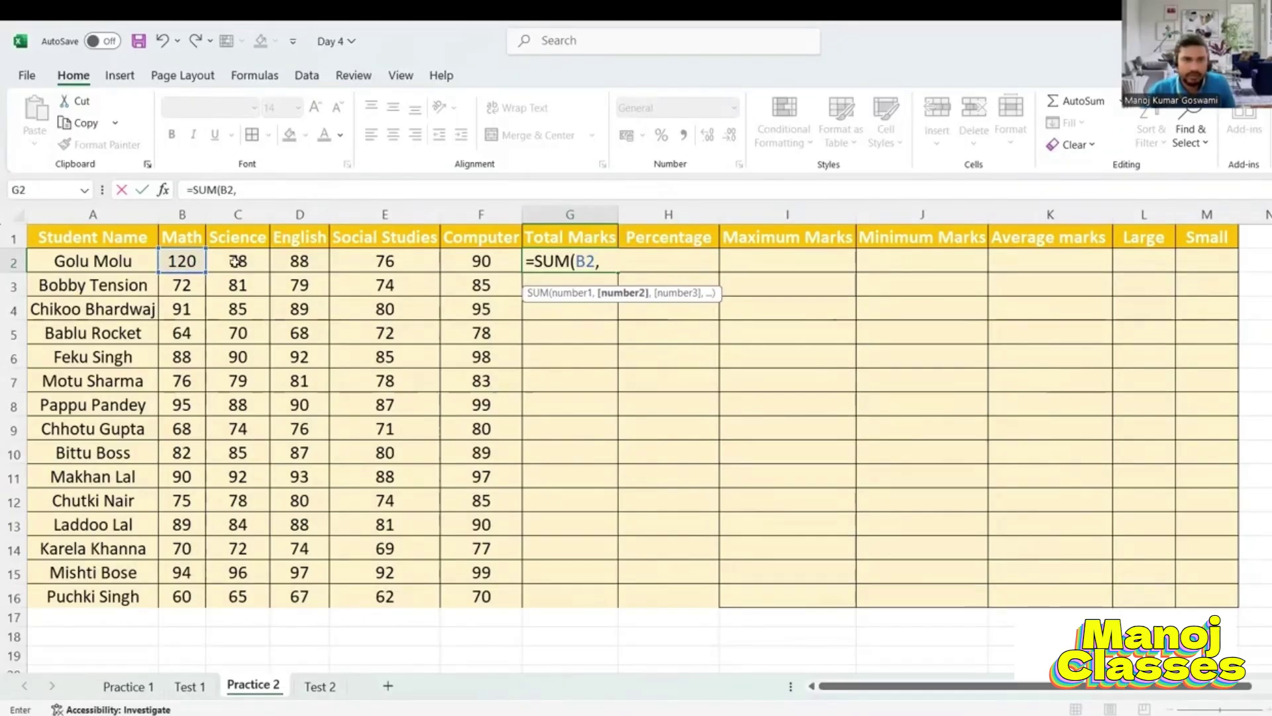
click(260, 262)
text(,)
click(302, 261)
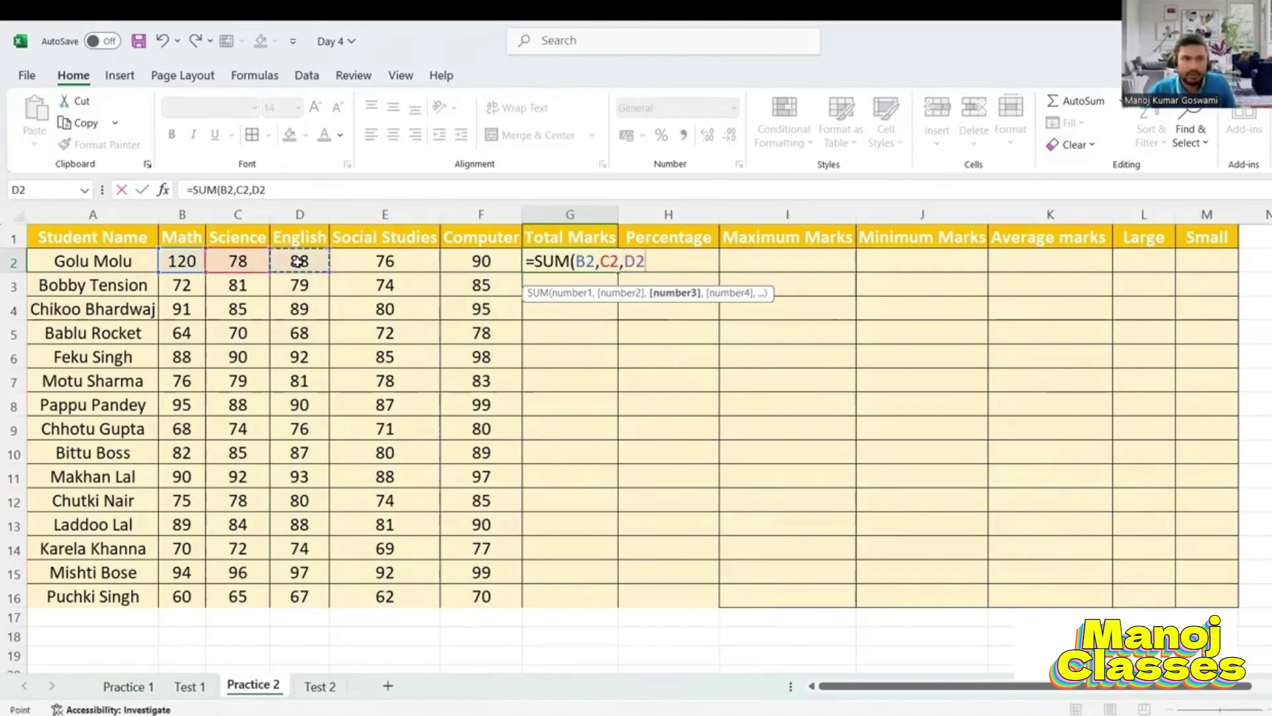
text(,)
click(374, 257)
text(,)
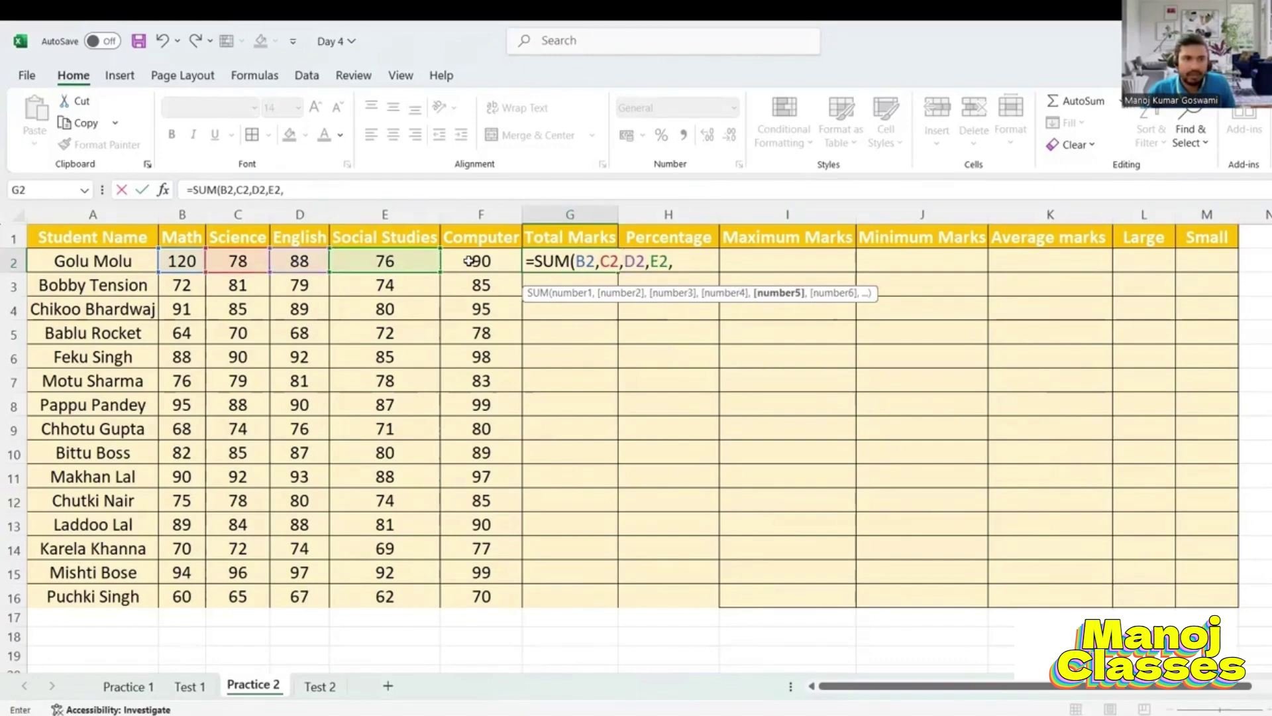
click(470, 262)
text(,)
key(BackSpace)
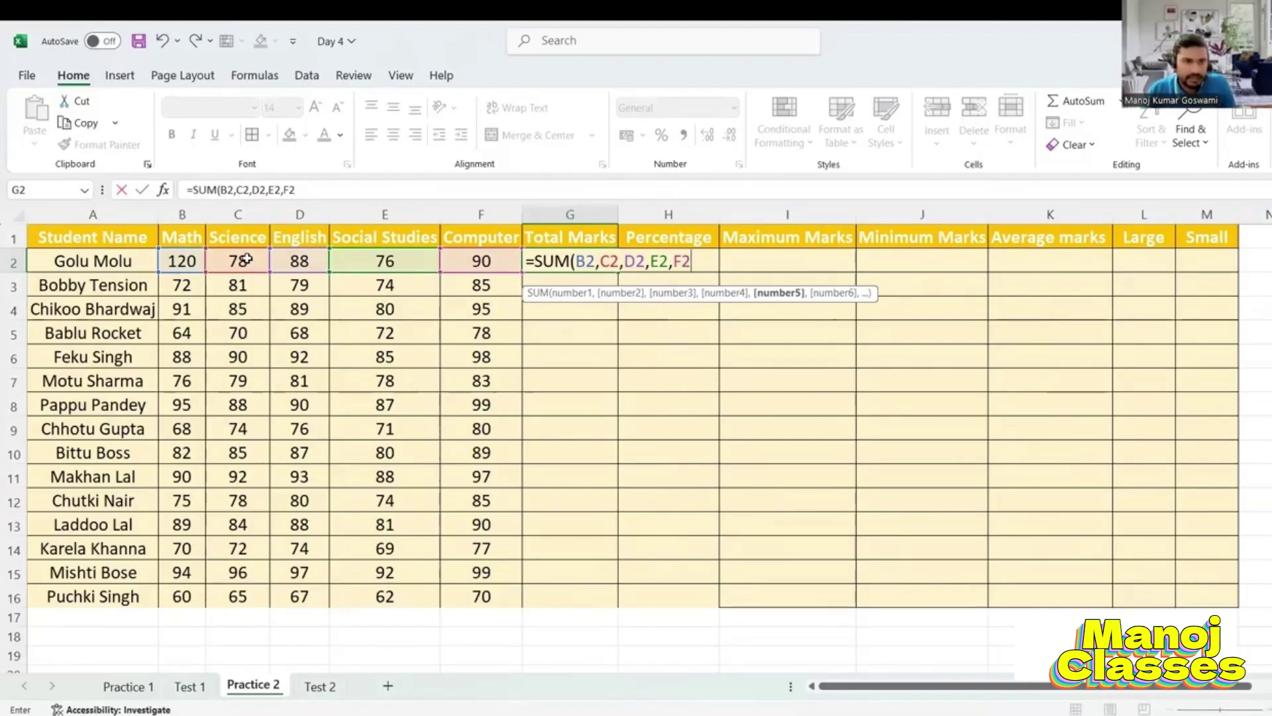
key(Return)
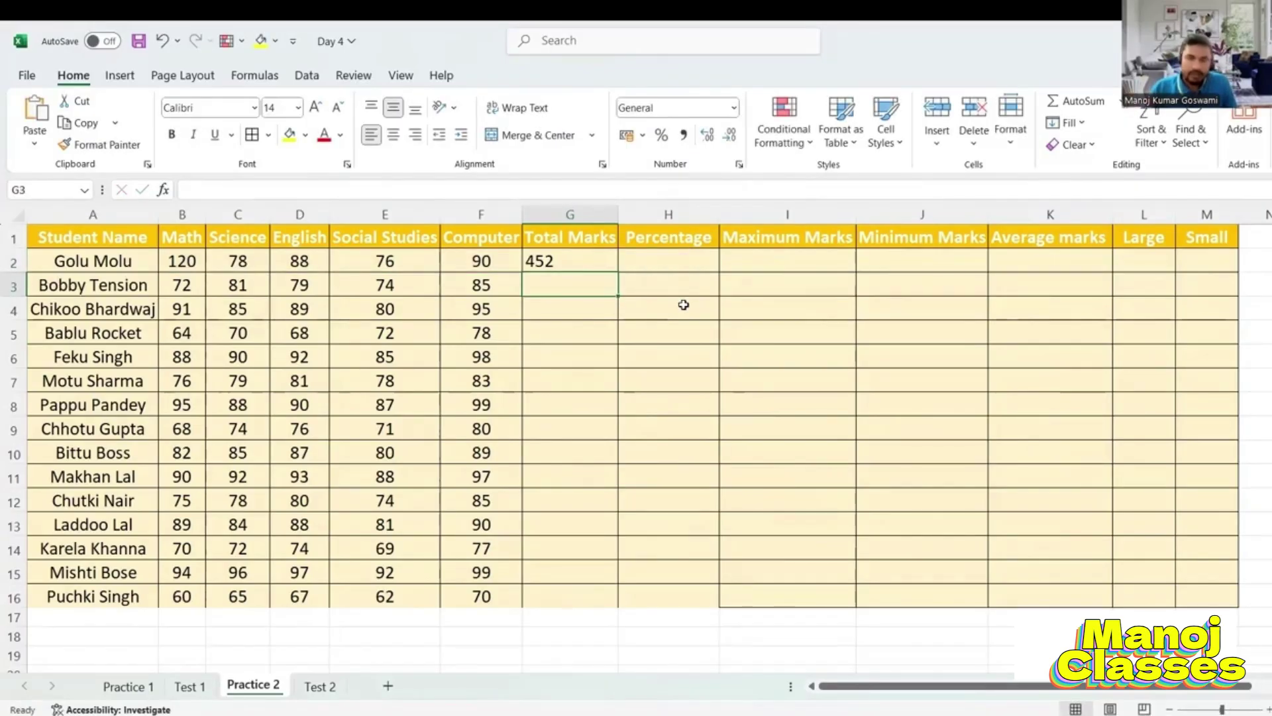
- Enter =SUM(B3:F3) in G3 for the second student's total marks
text(=s)
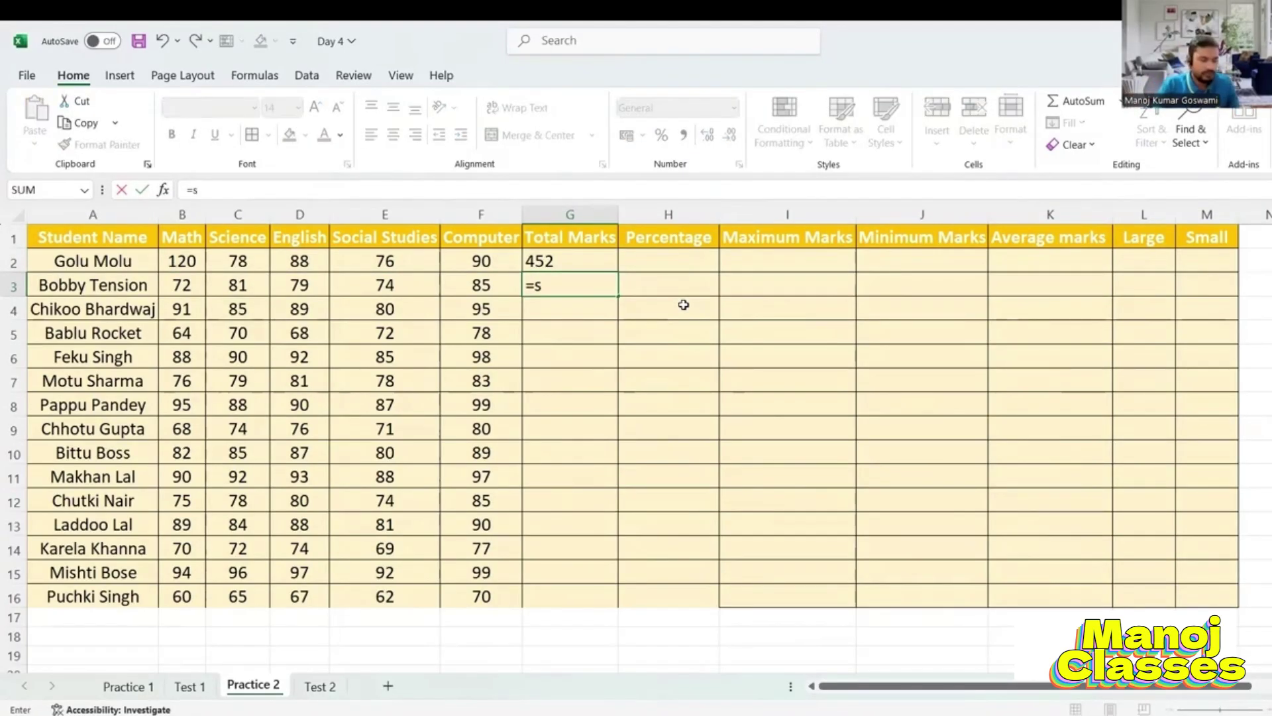
text(um)
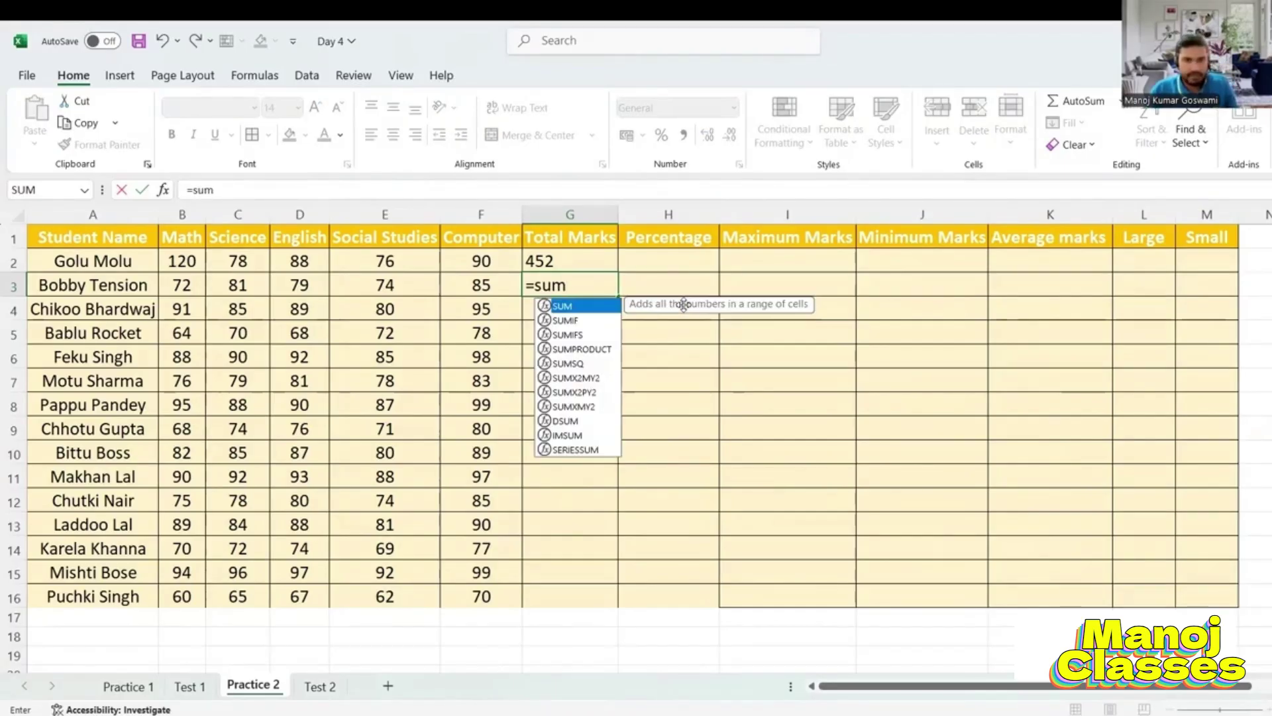
key(Tab)
drag(178, 285, 249, 285)
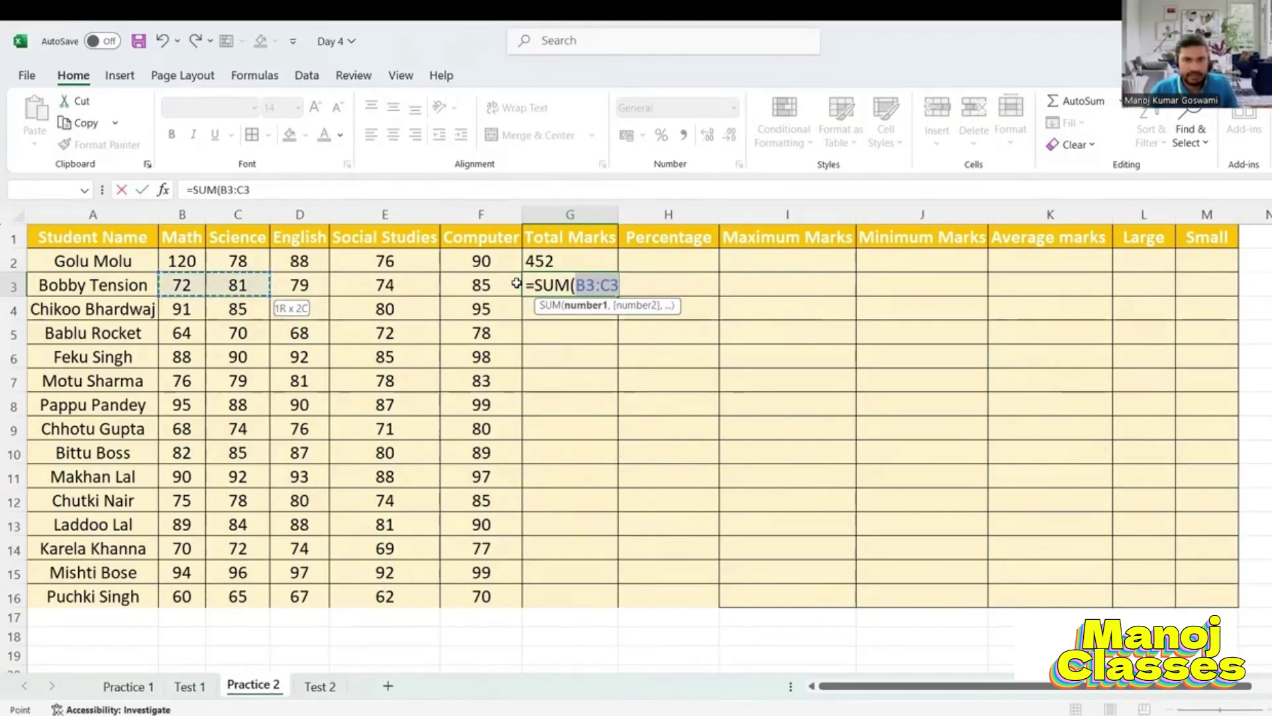
drag(517, 284, 515, 284)
key(Return)
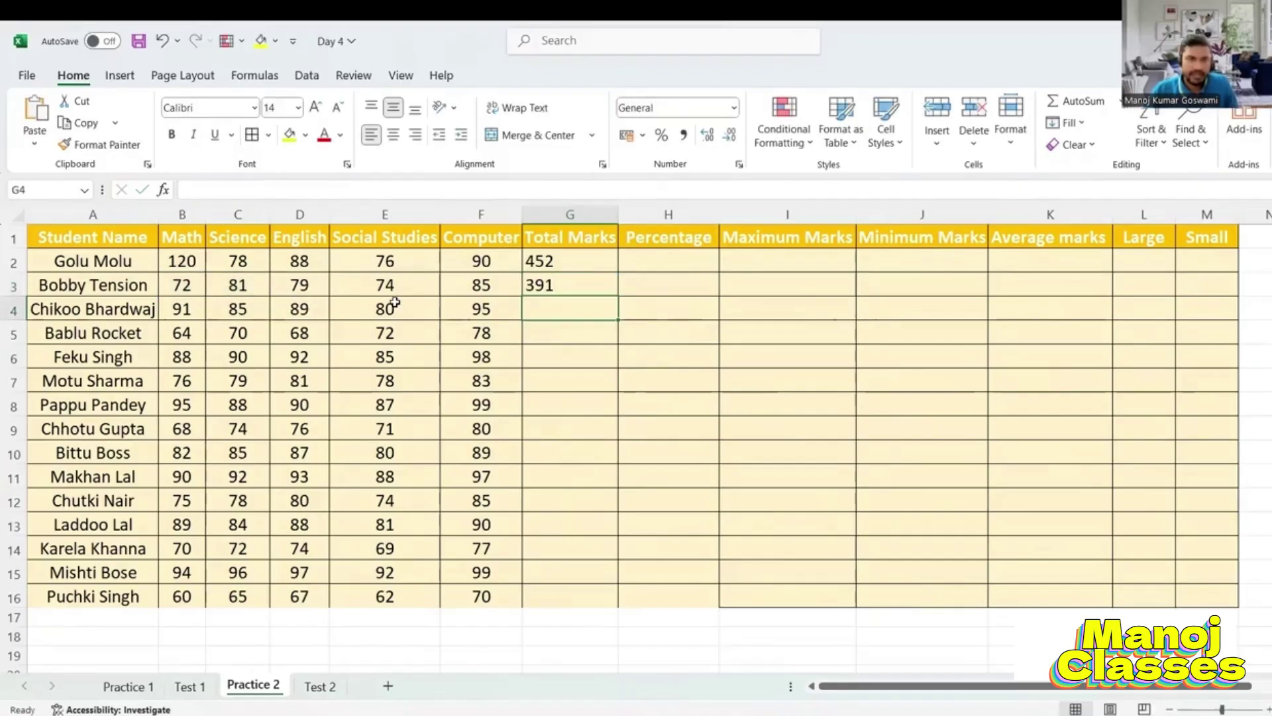
- Compare the range-based SUM formula in G3 with the comma-separated one in G2
click(547, 285)
click(577, 252)
click(567, 285)
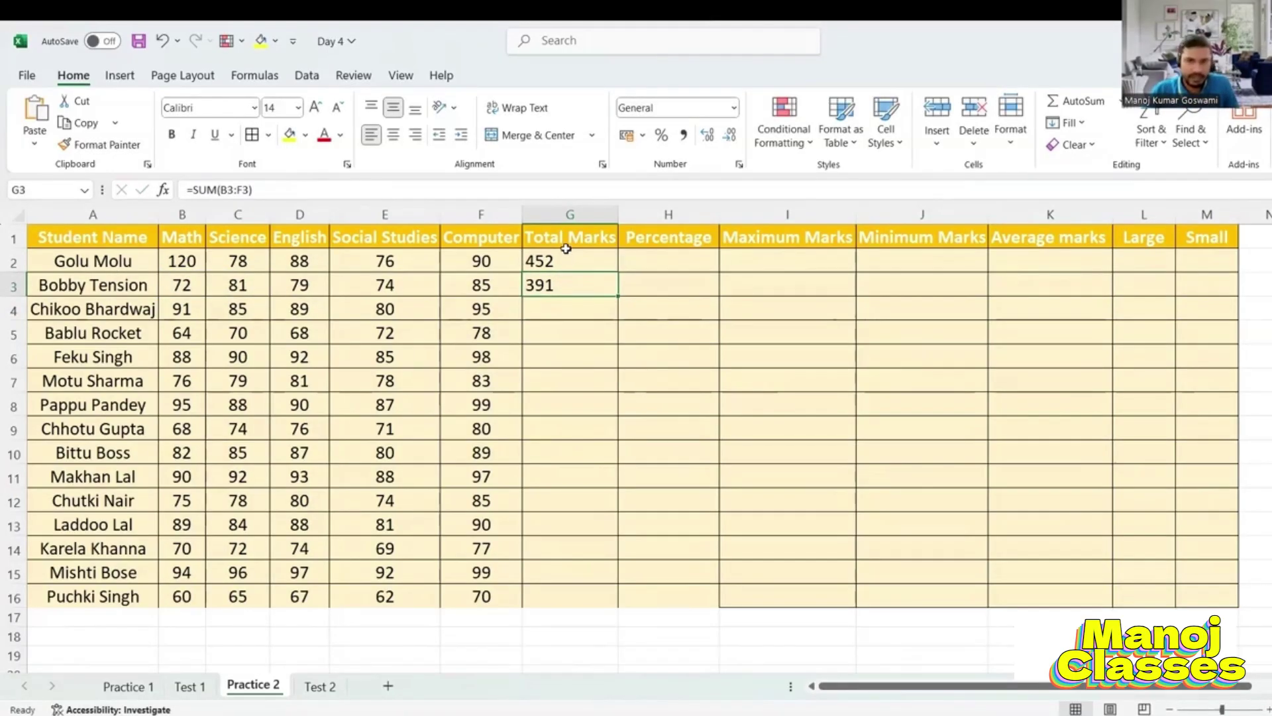
double_click(562, 282)
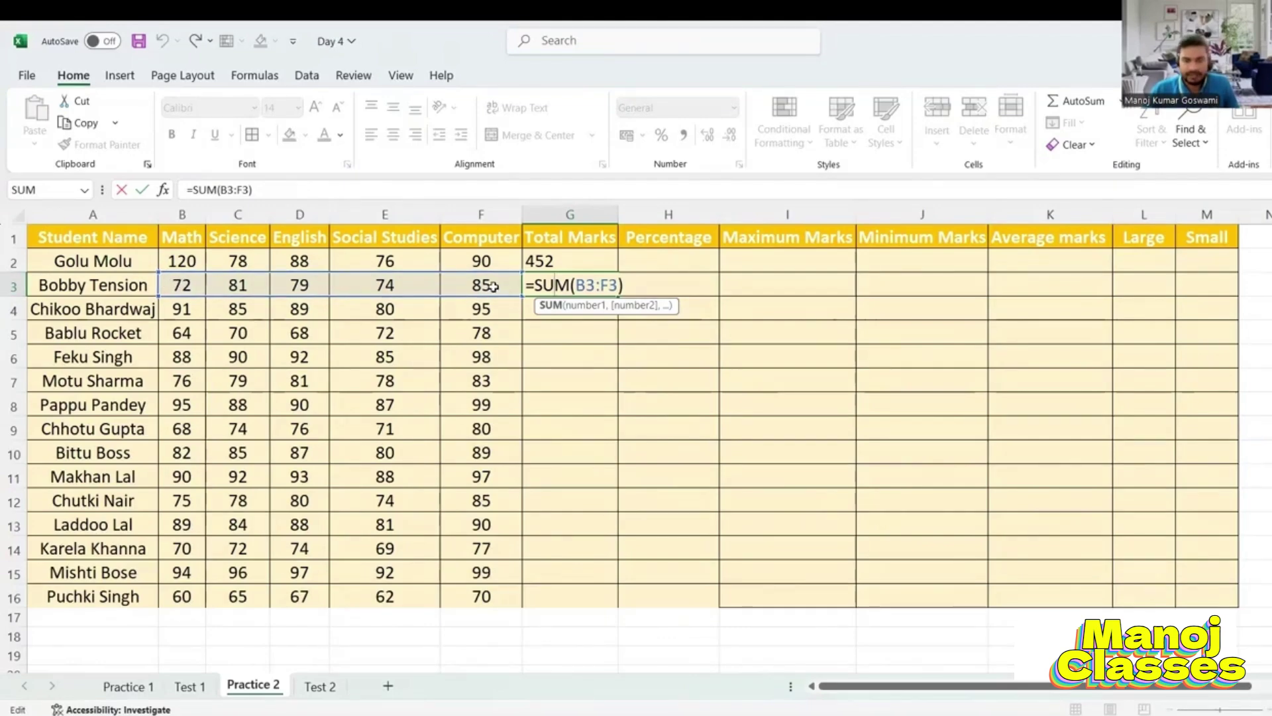
key(Return)
double_click(580, 260)
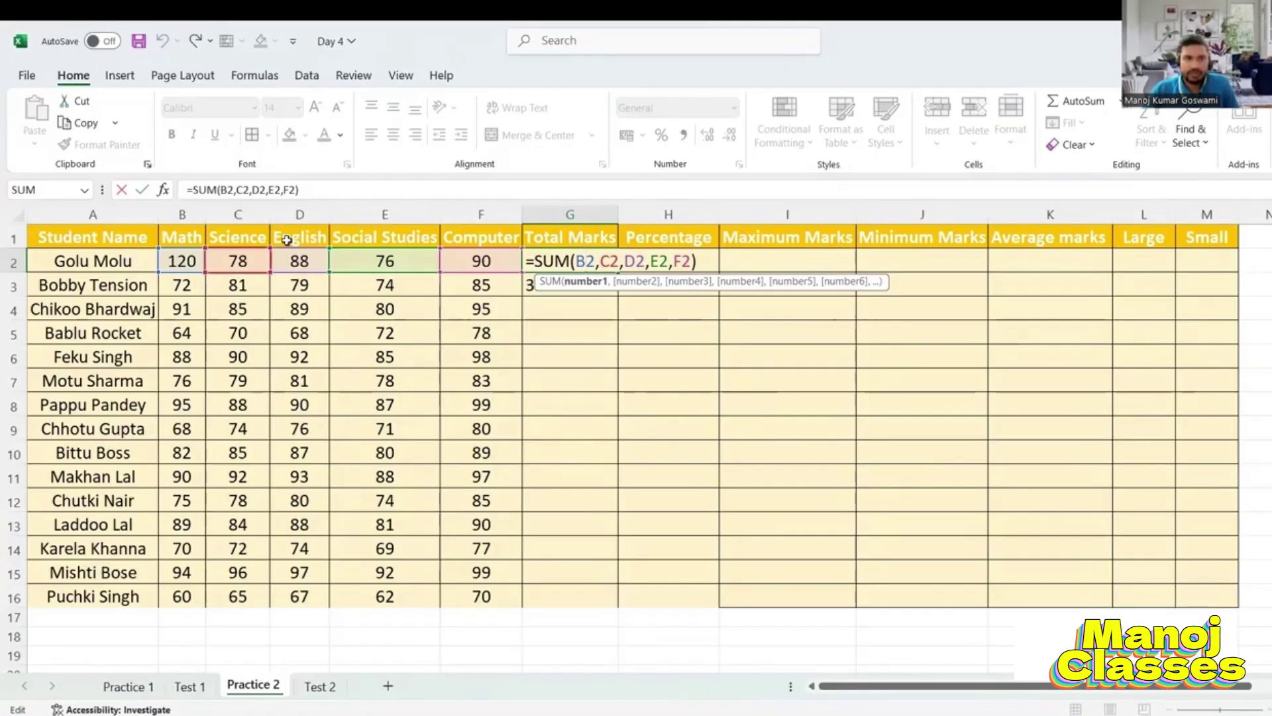
click(586, 261)
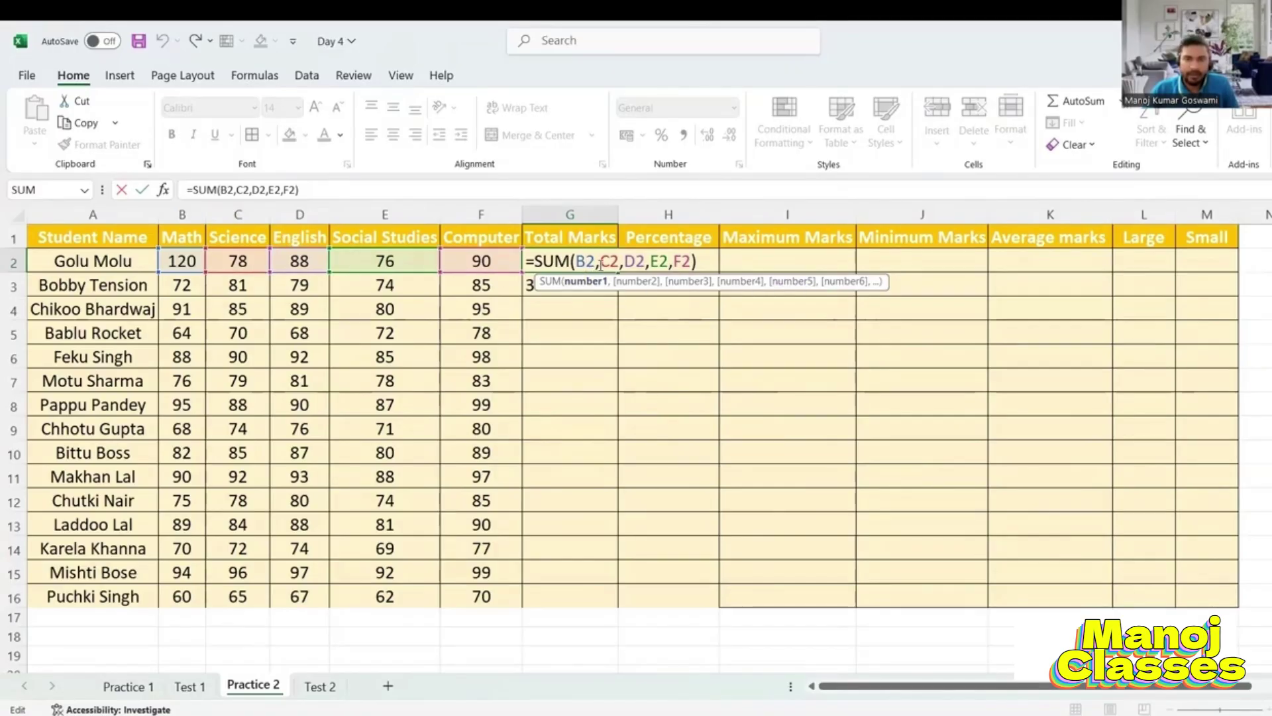
- Remove all cell references and the closing bracket from the SUM formula in G2
click(686, 263)
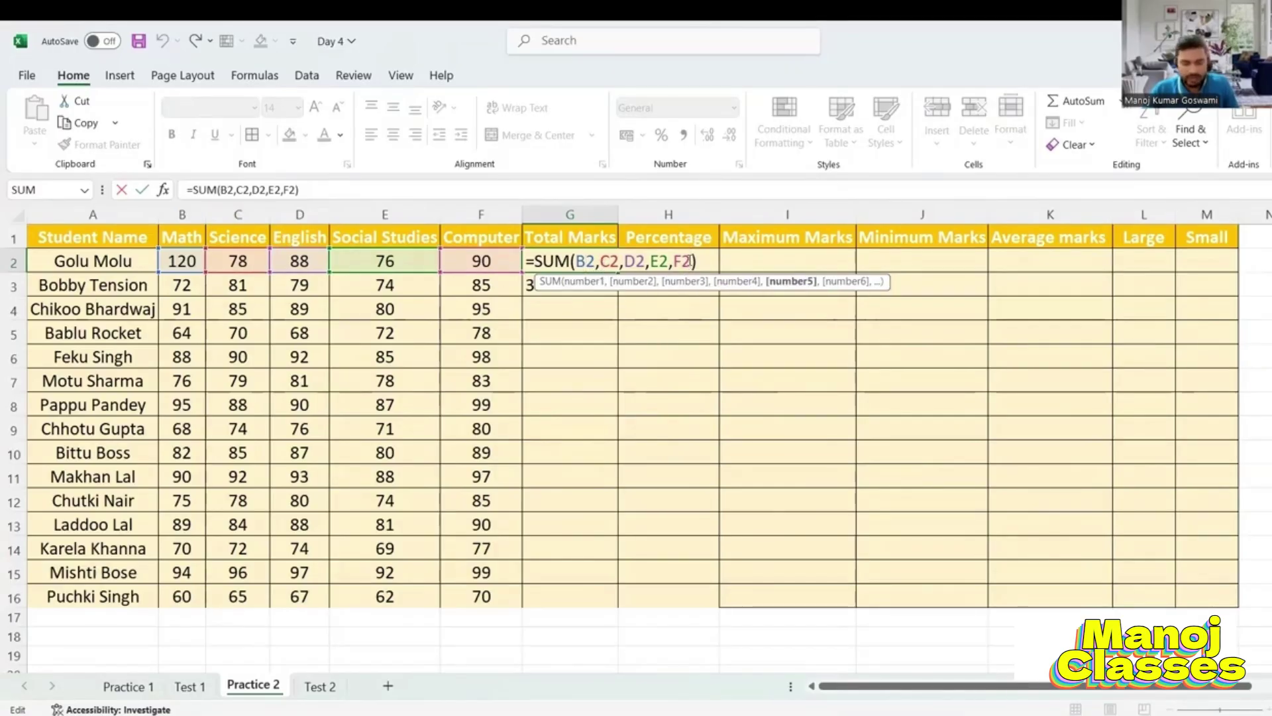
key(BackSpace)
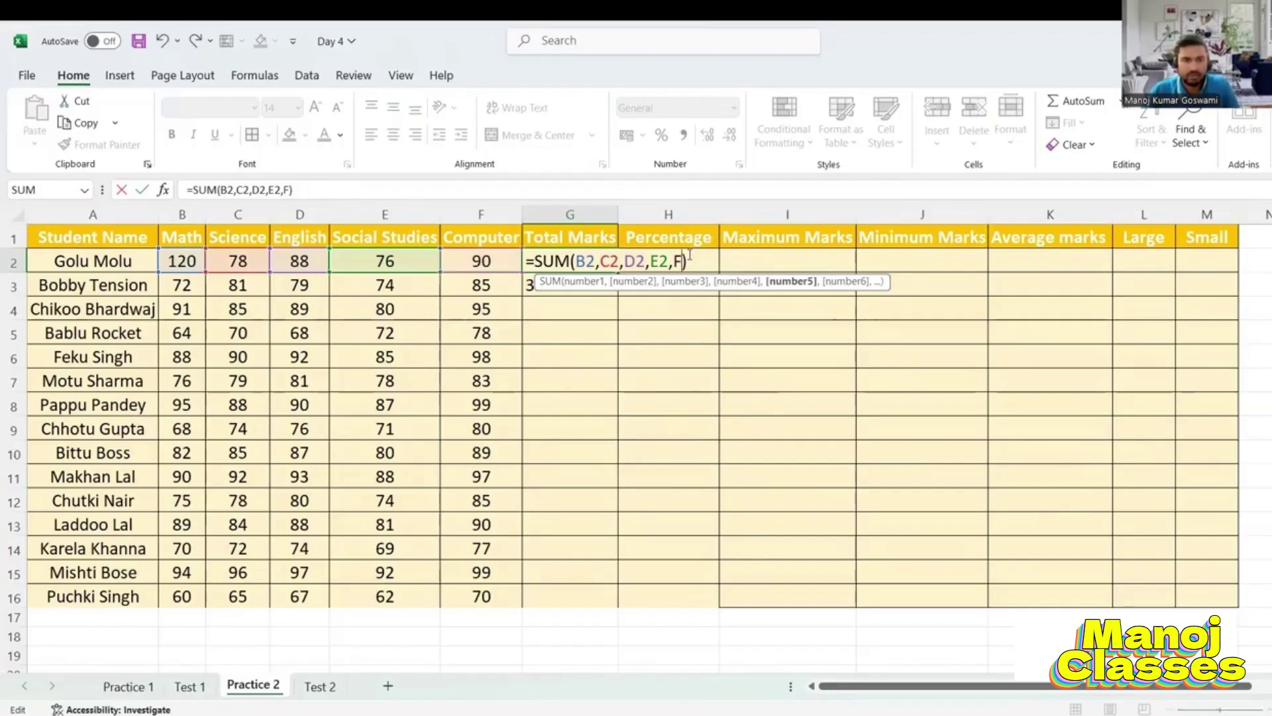
key(BackSpace)
key(BackSpace)
key(BackSpace)
key(BackSpace)
key(BackSpace)
key(BackSpace)
key(BackSpace)
key(BackSpace)
key(BackSpace)
key(BackSpace)
key(BackSpace)
key(BackSpace)
key(BackSpace)
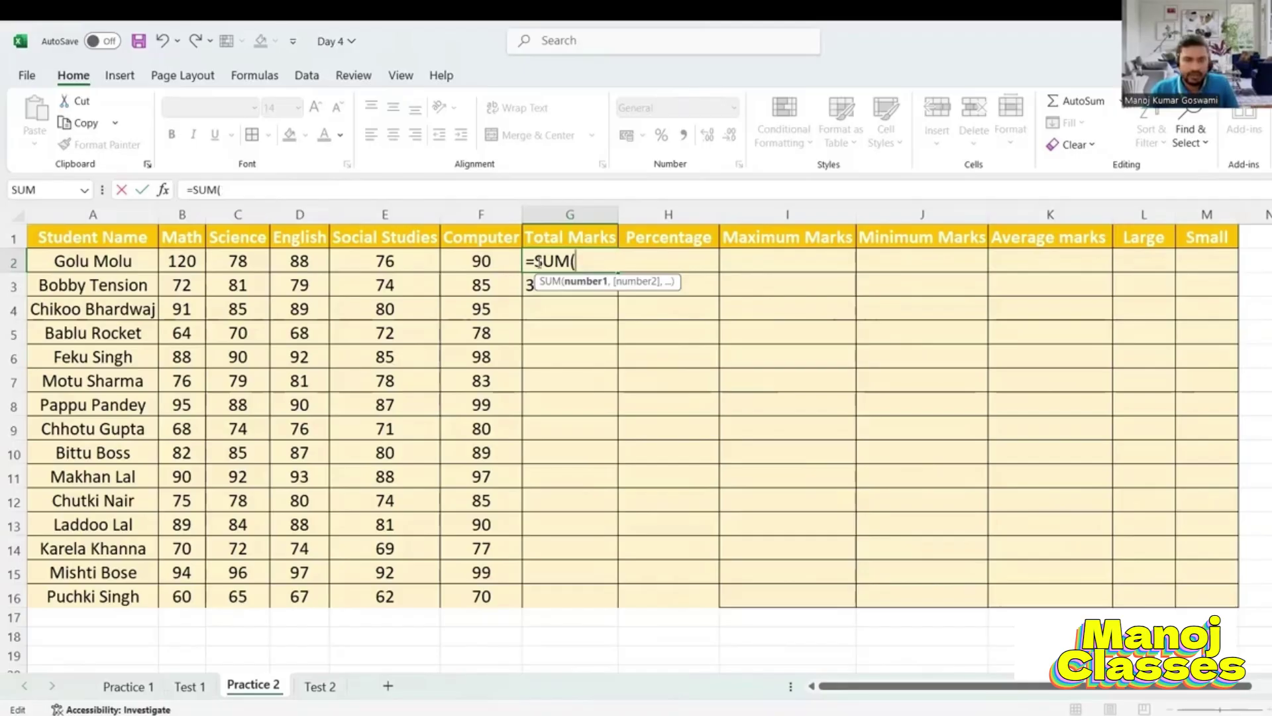
key(Delete)
- Try to reselect the first student's marks B2:F2 as the SUM range in G2
click(183, 260)
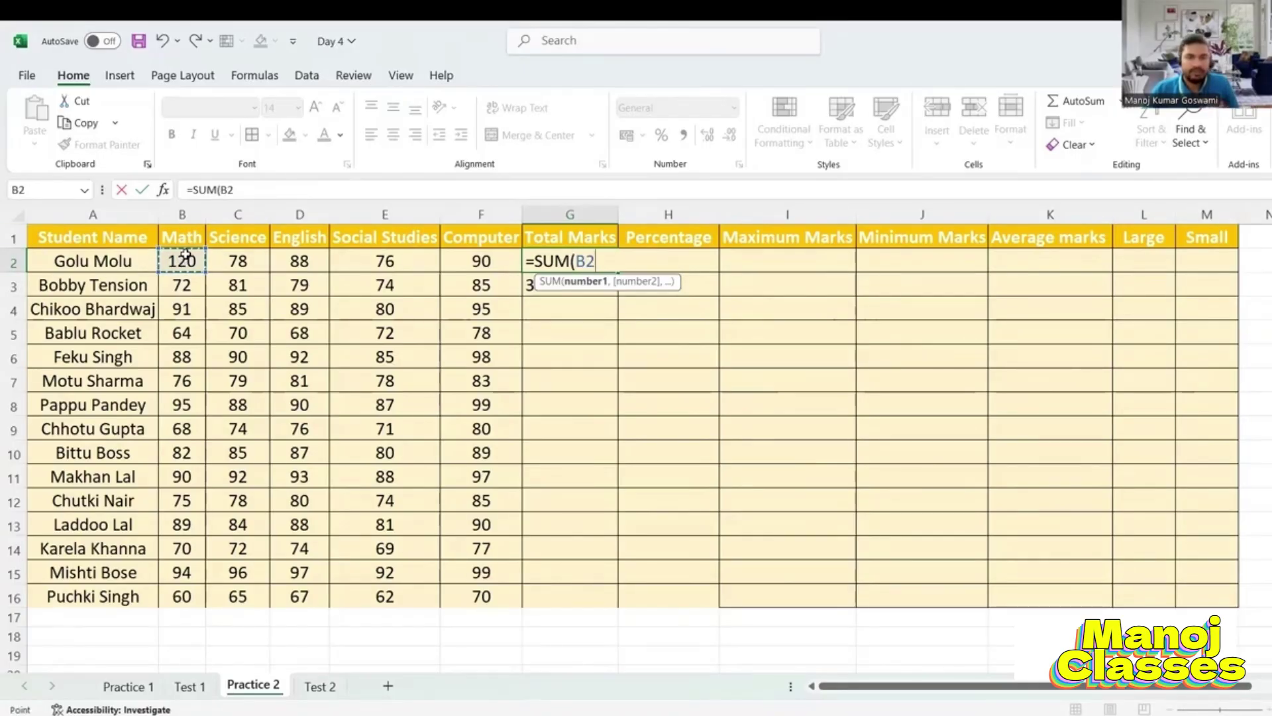
drag(239, 262, 484, 261)
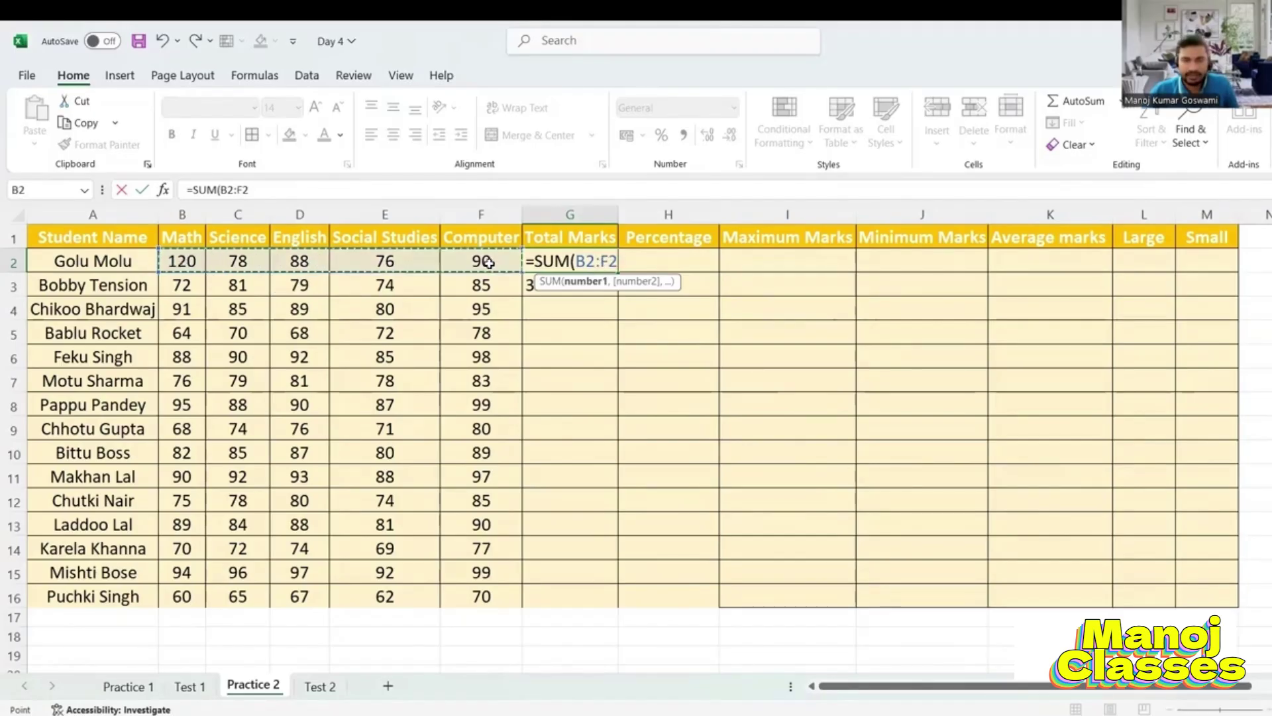
click(183, 259)
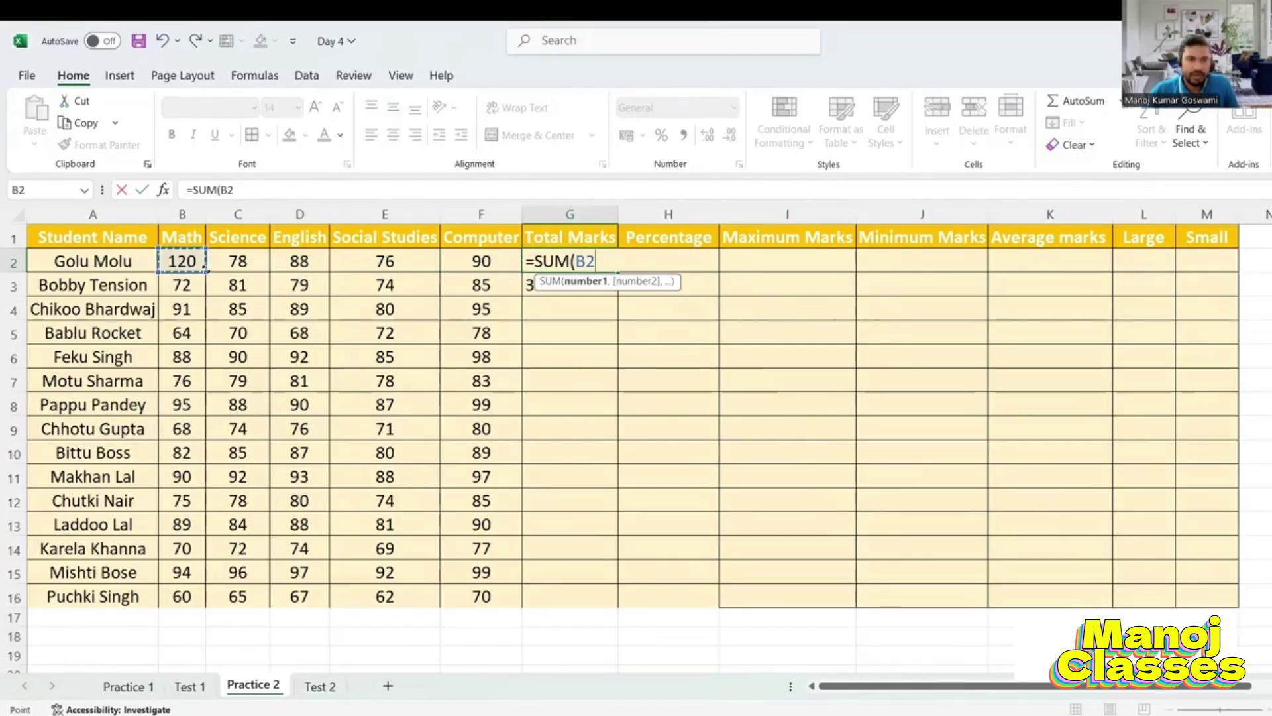
drag(184, 272, 600, 334)
click(194, 257)
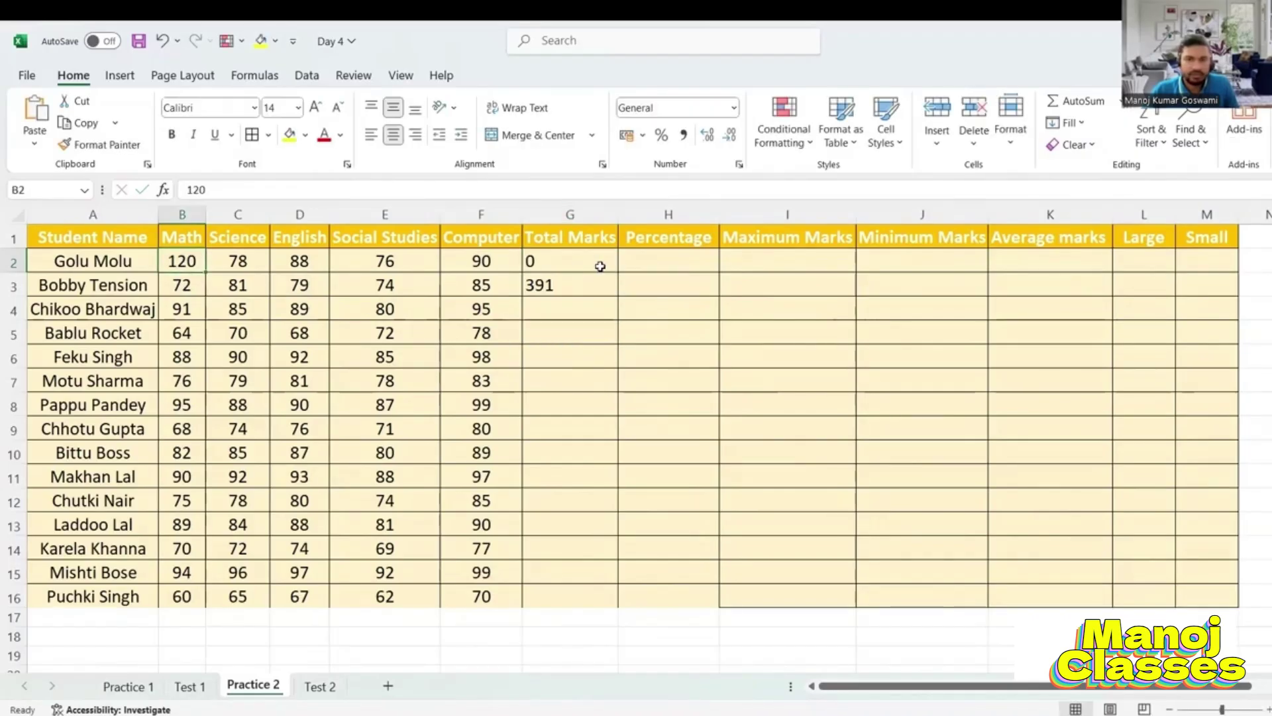
- Enter =SUM(B2:F2) in G2 for the first student's total marks and fill the formula down through G16
double_click(538, 257)
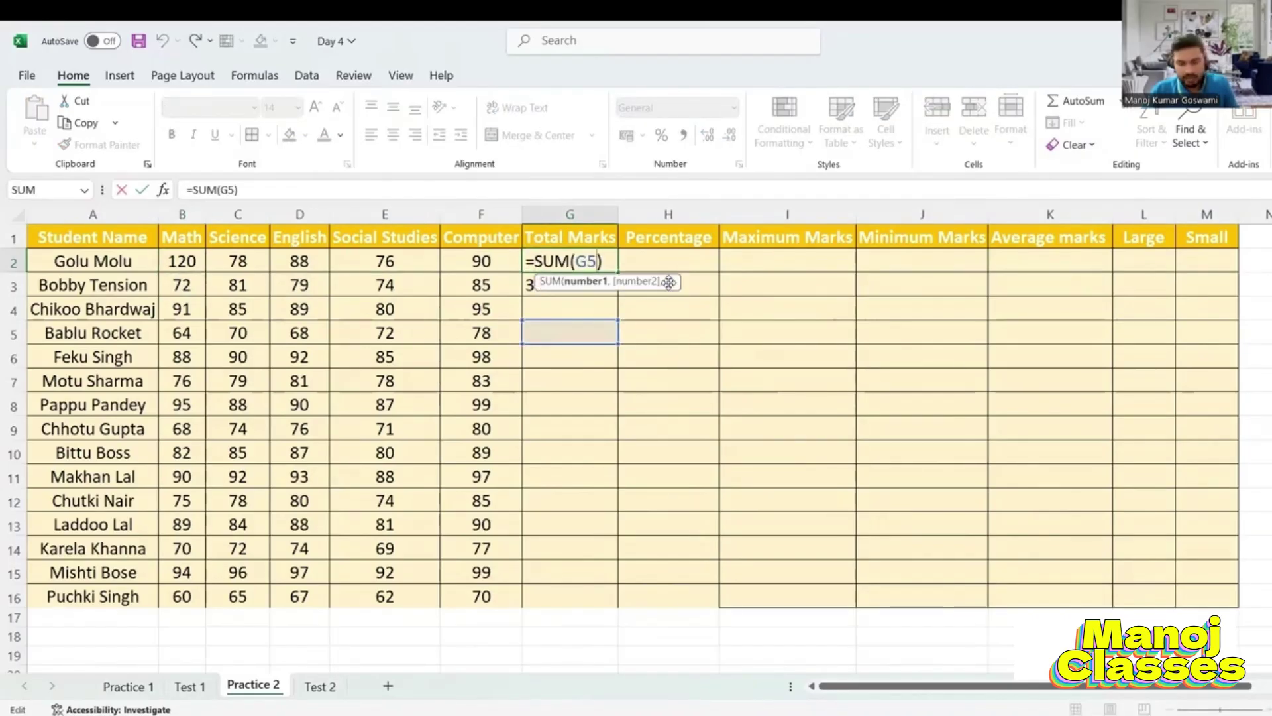
click(180, 261)
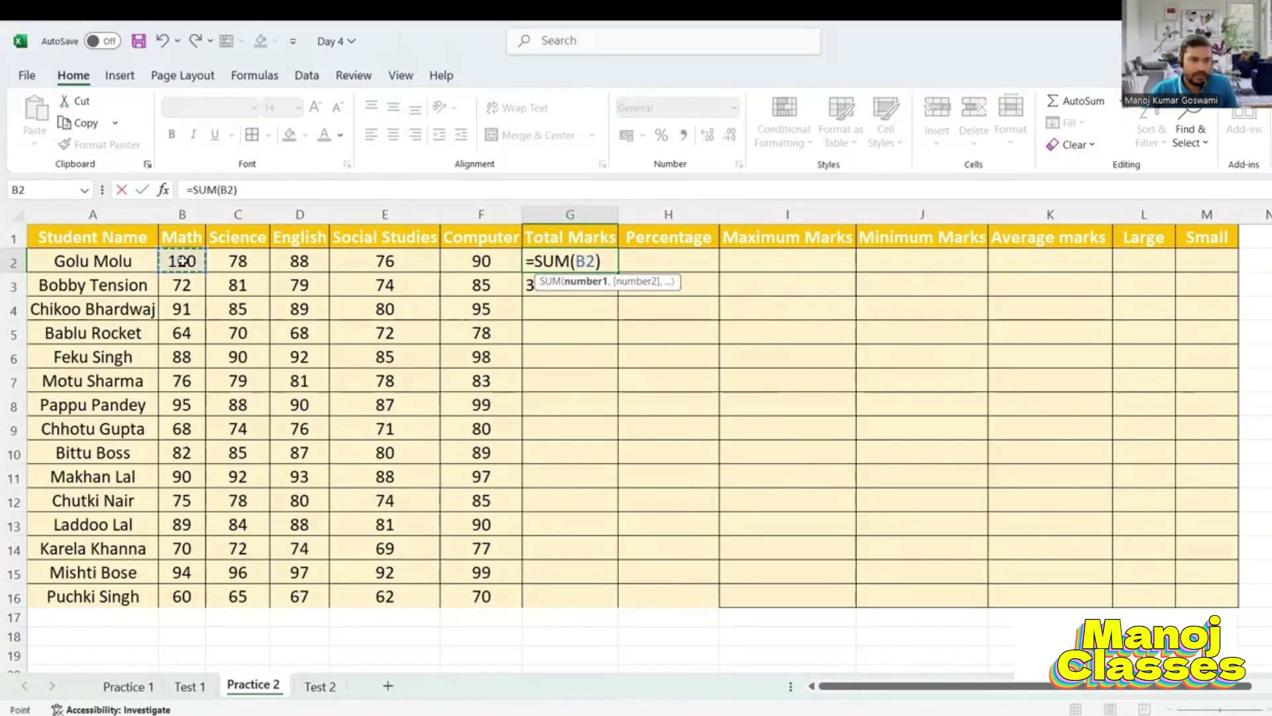
drag(180, 261, 485, 260)
key(Return)
click(589, 262)
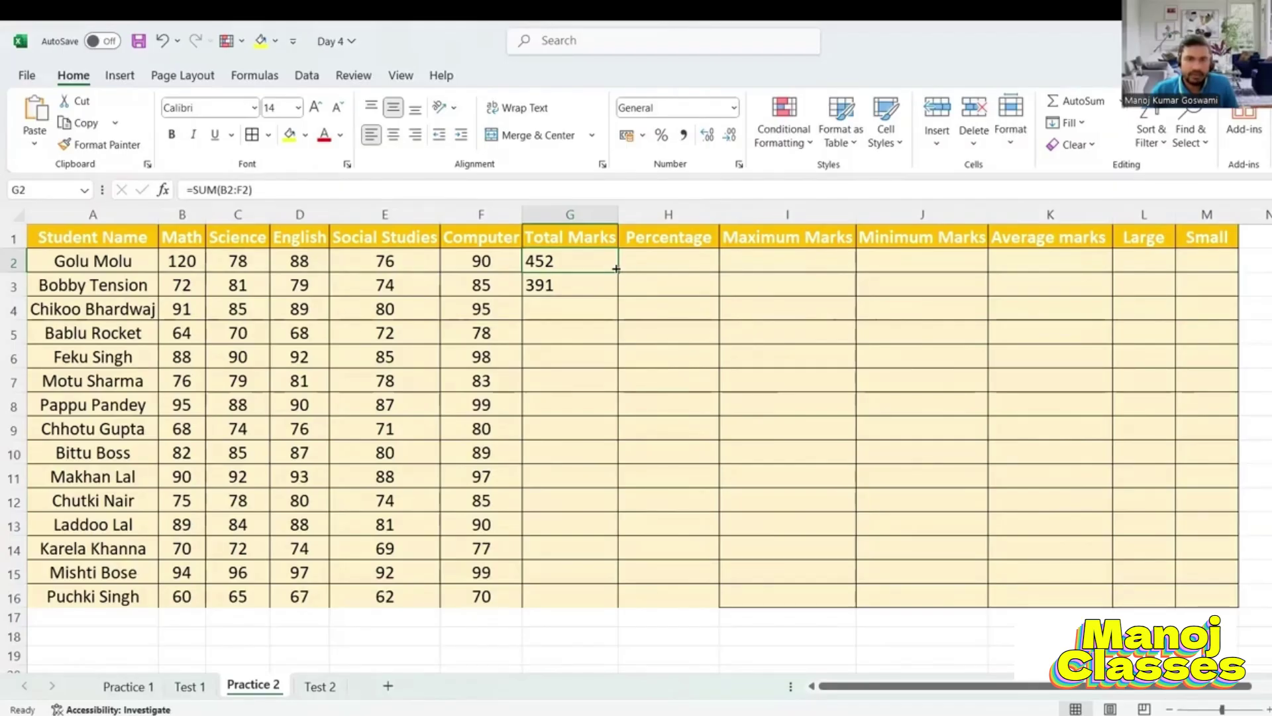
double_click(619, 273)
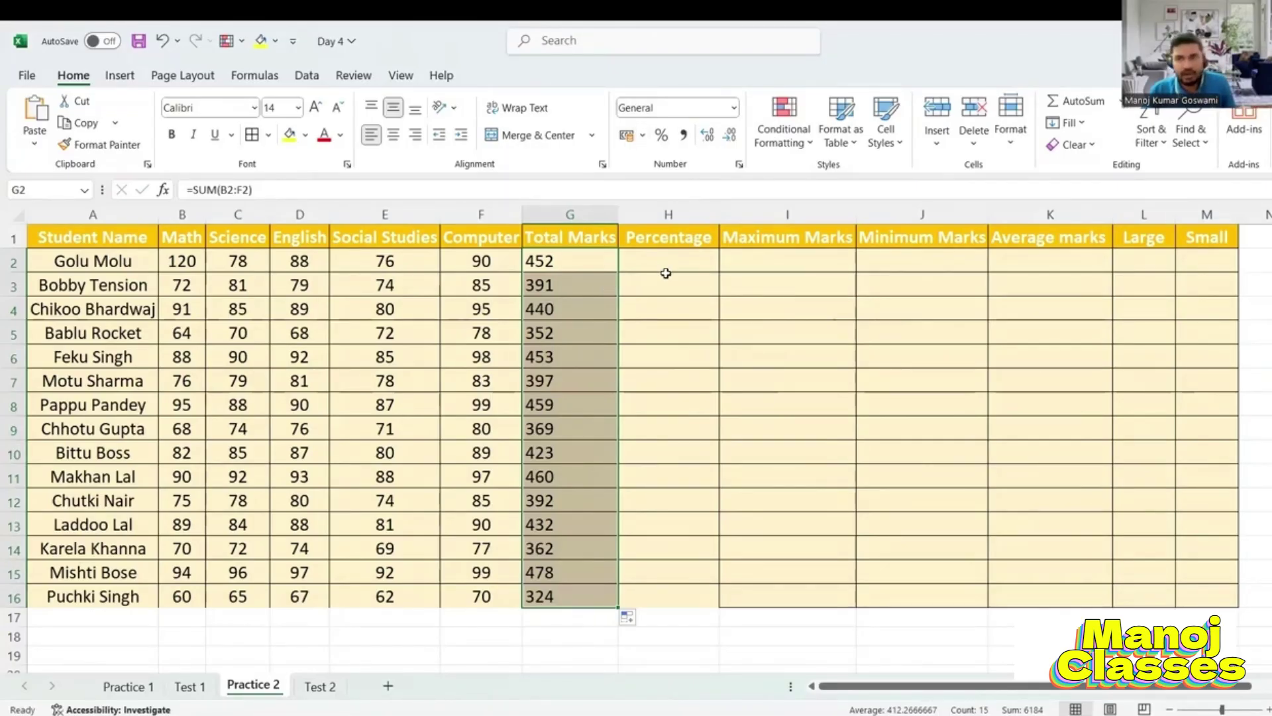
click(690, 312)
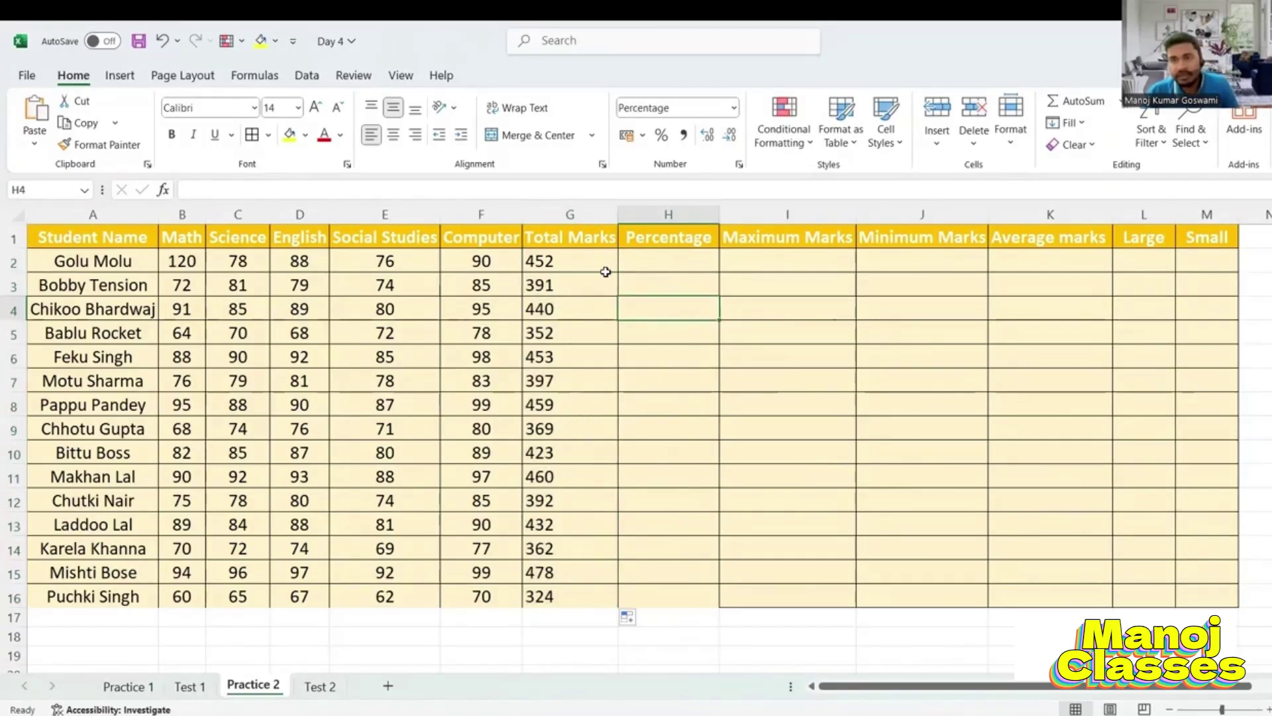
- Undo the Total Marks entries one after another until the whole column is empty below its header
key(ctrl+z)
key(ctrl+z)
key(ctrl+z)
key(ctrl+z)
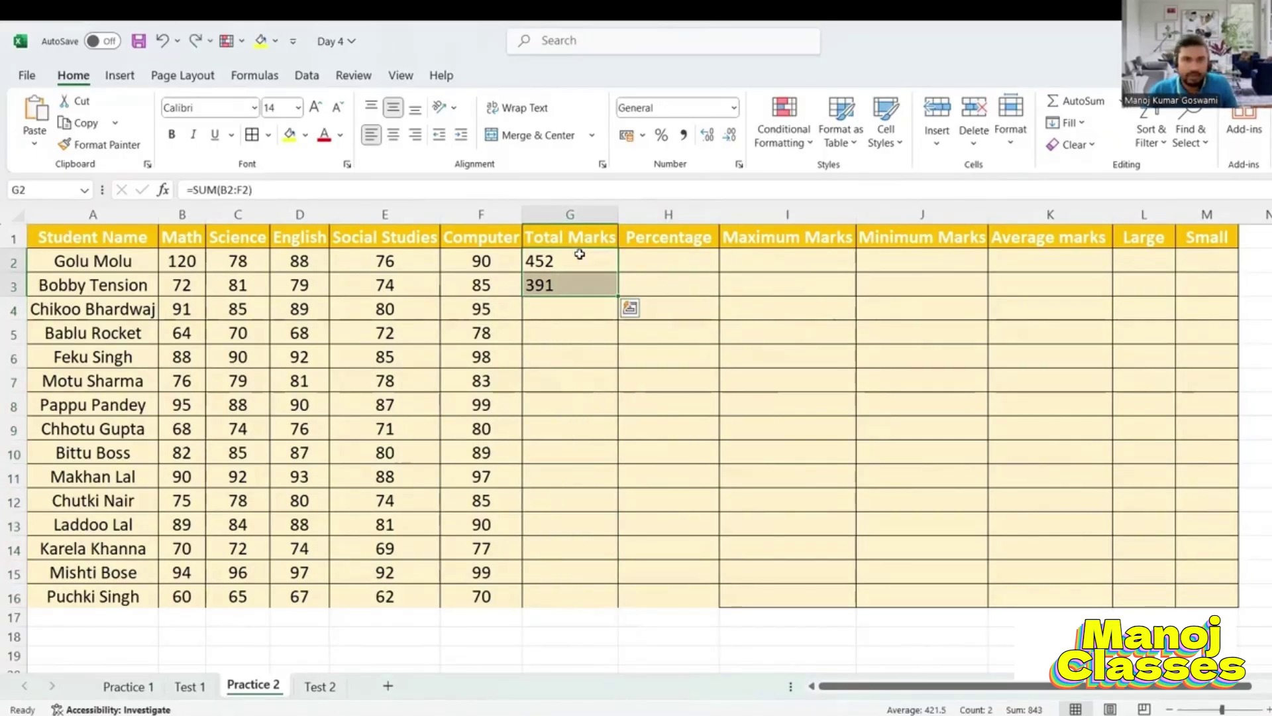
key(ctrl+z)
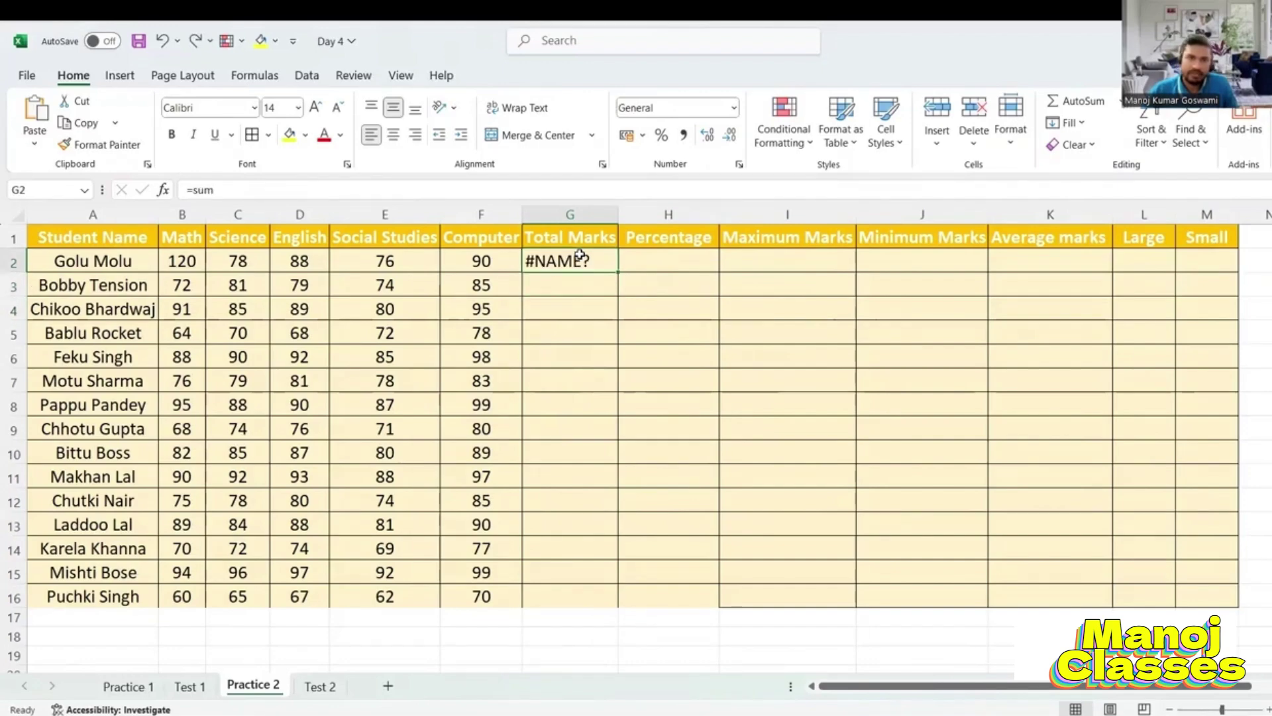
key(ctrl+z)
click(714, 348)
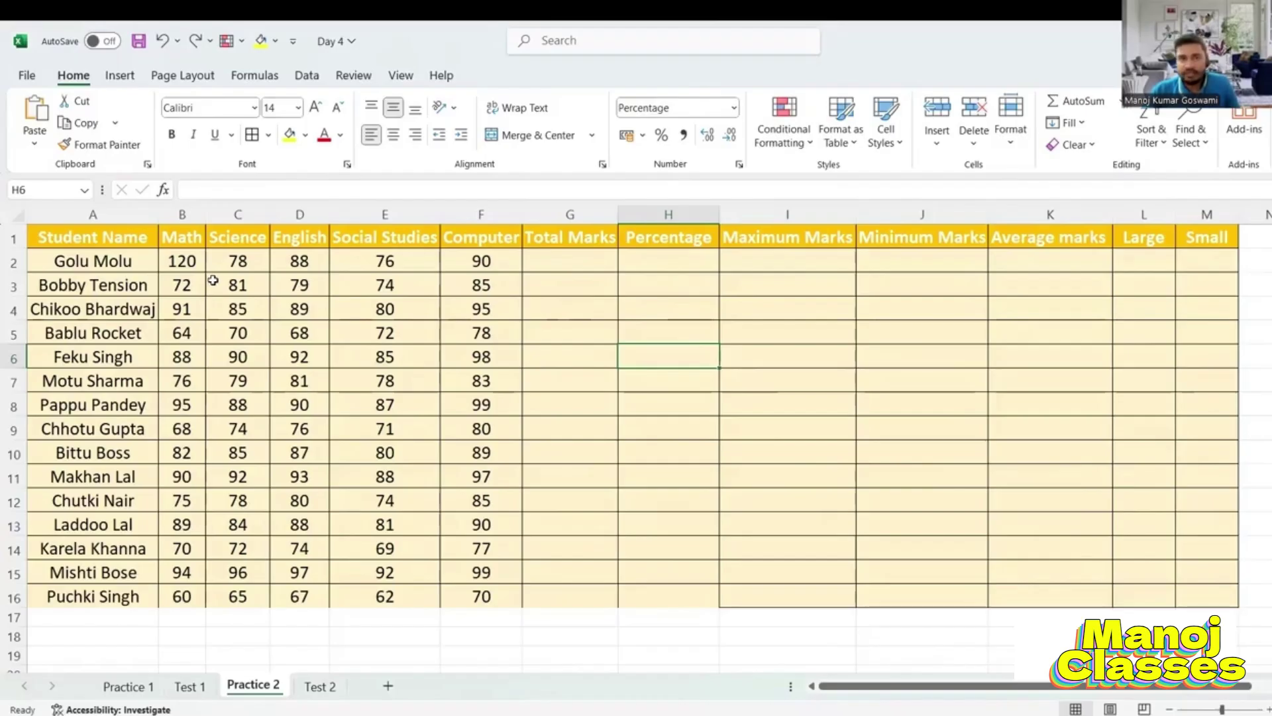
- Fill G2:G16 at once by applying AutoSum to B2:G16, and clear those totals again
drag(181, 259, 574, 594)
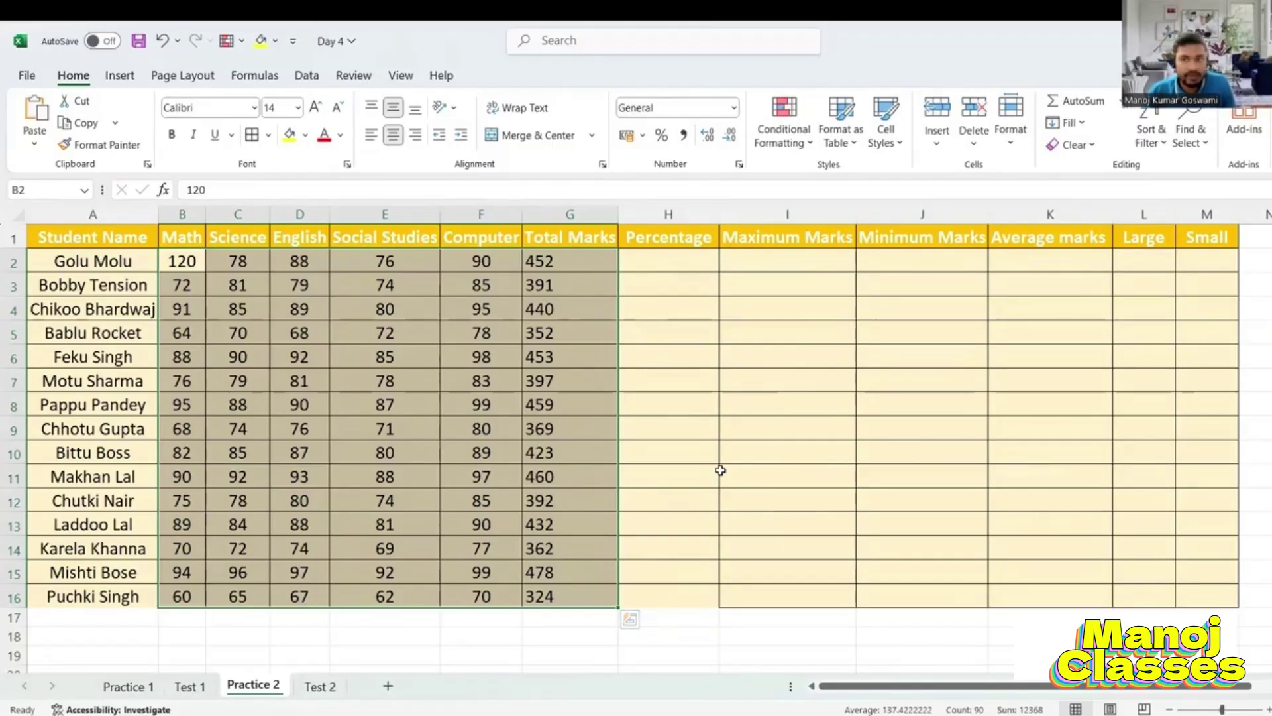
click(655, 262)
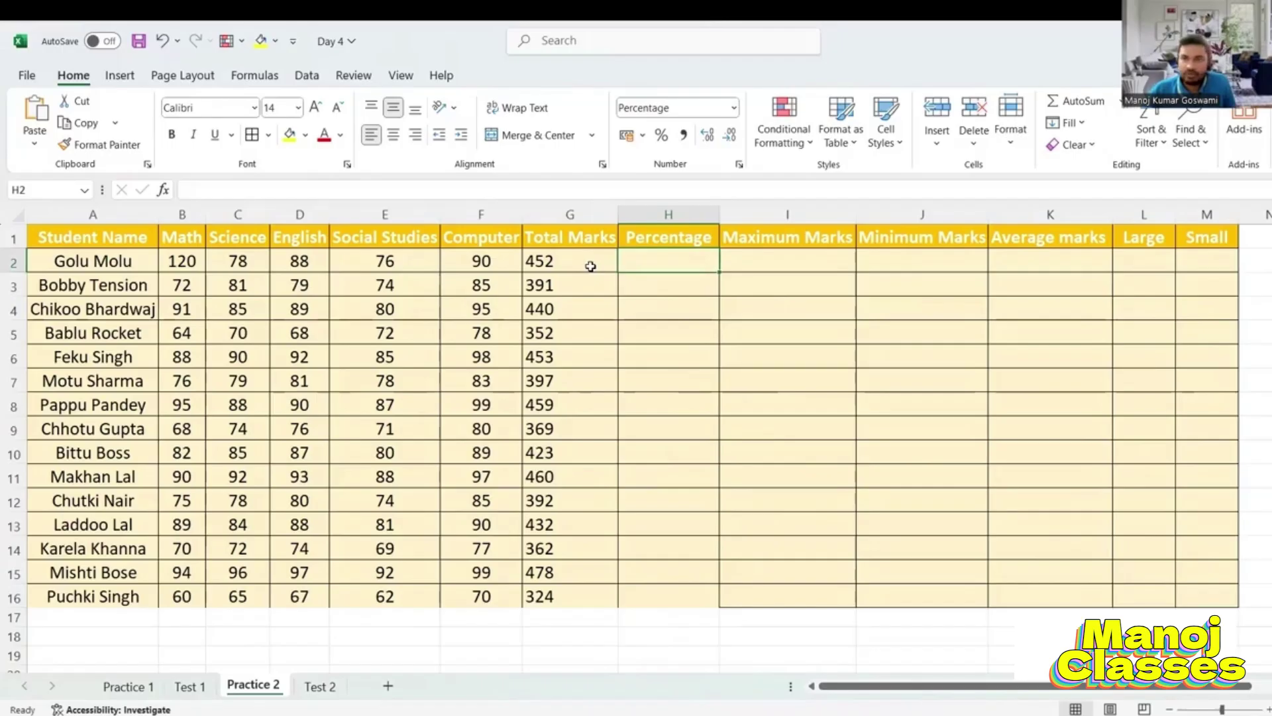
drag(597, 260, 601, 602)
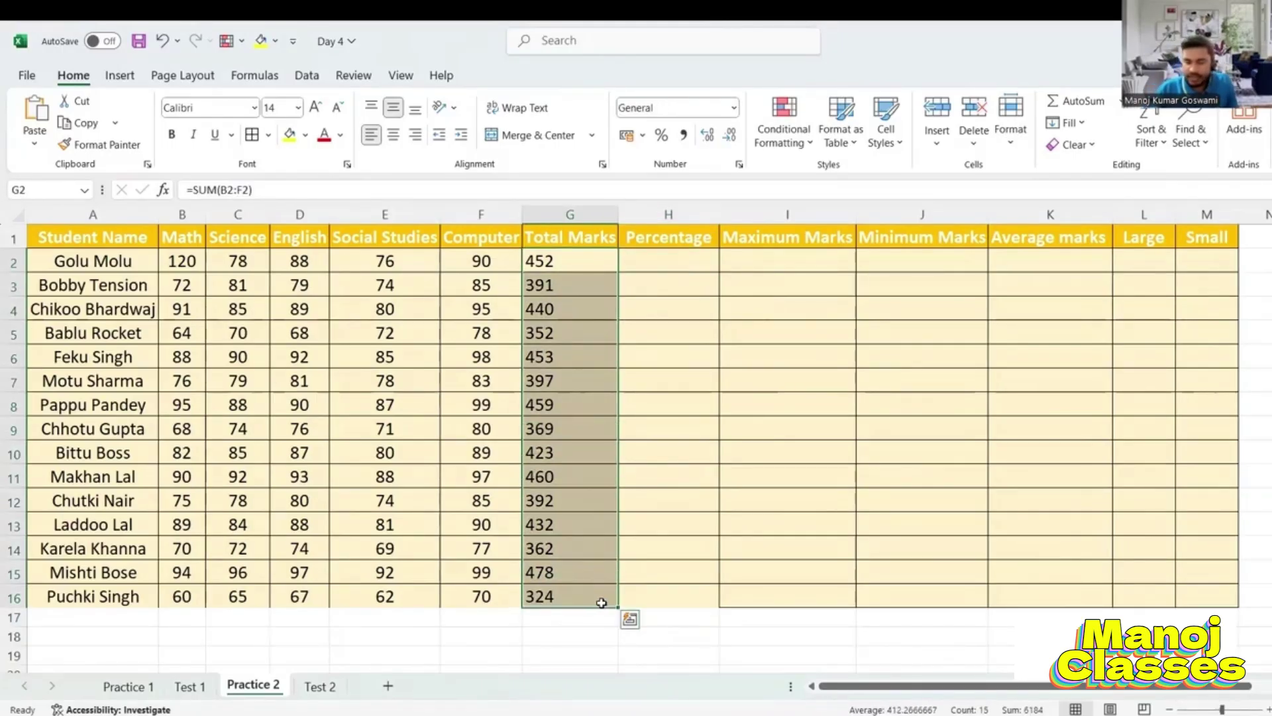
key(Delete)
- Use AutoSum to enter =SUM(B2:F2) in G2 and fill the formula down through G16
click(561, 261)
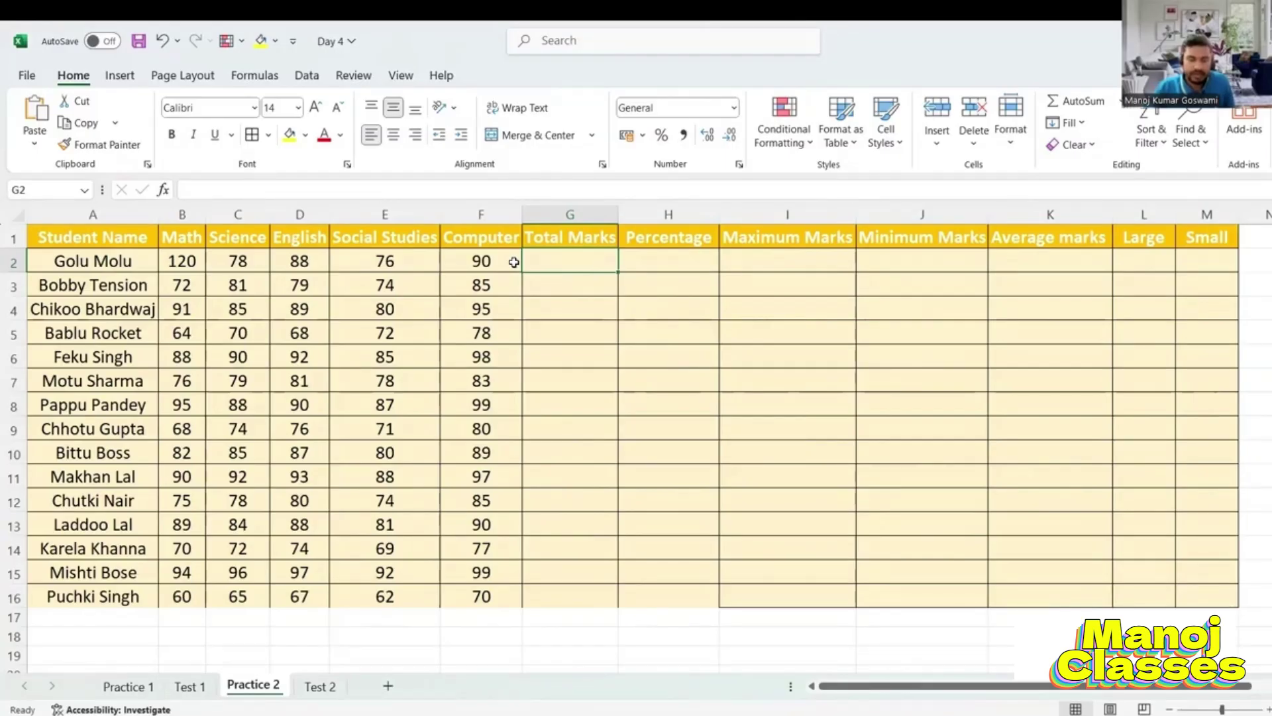
key(alt+equal)
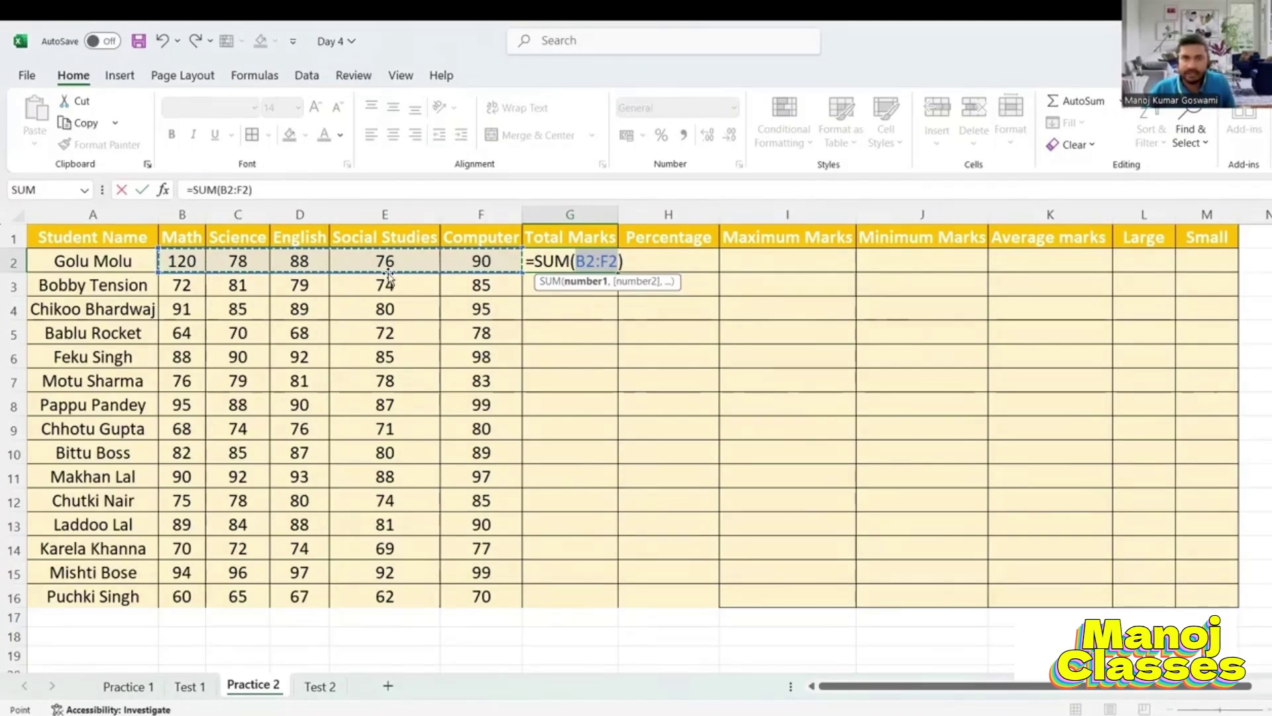
key(Return)
click(568, 261)
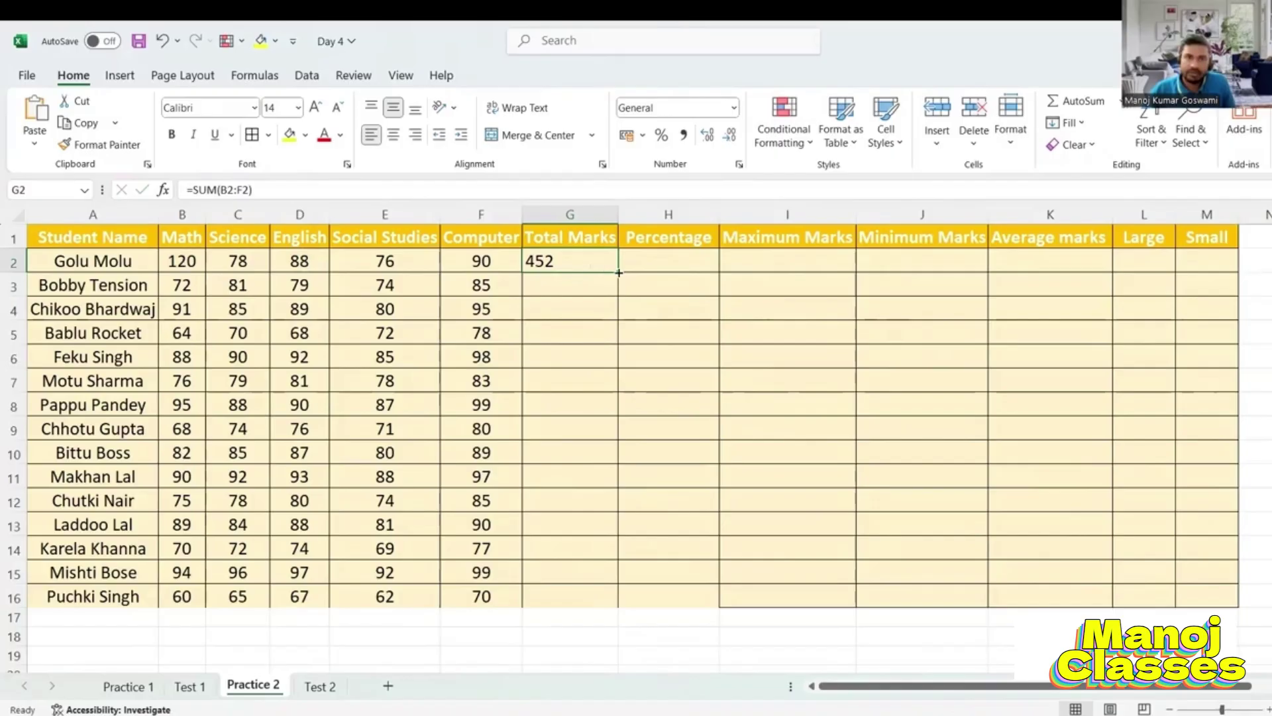
double_click(618, 273)
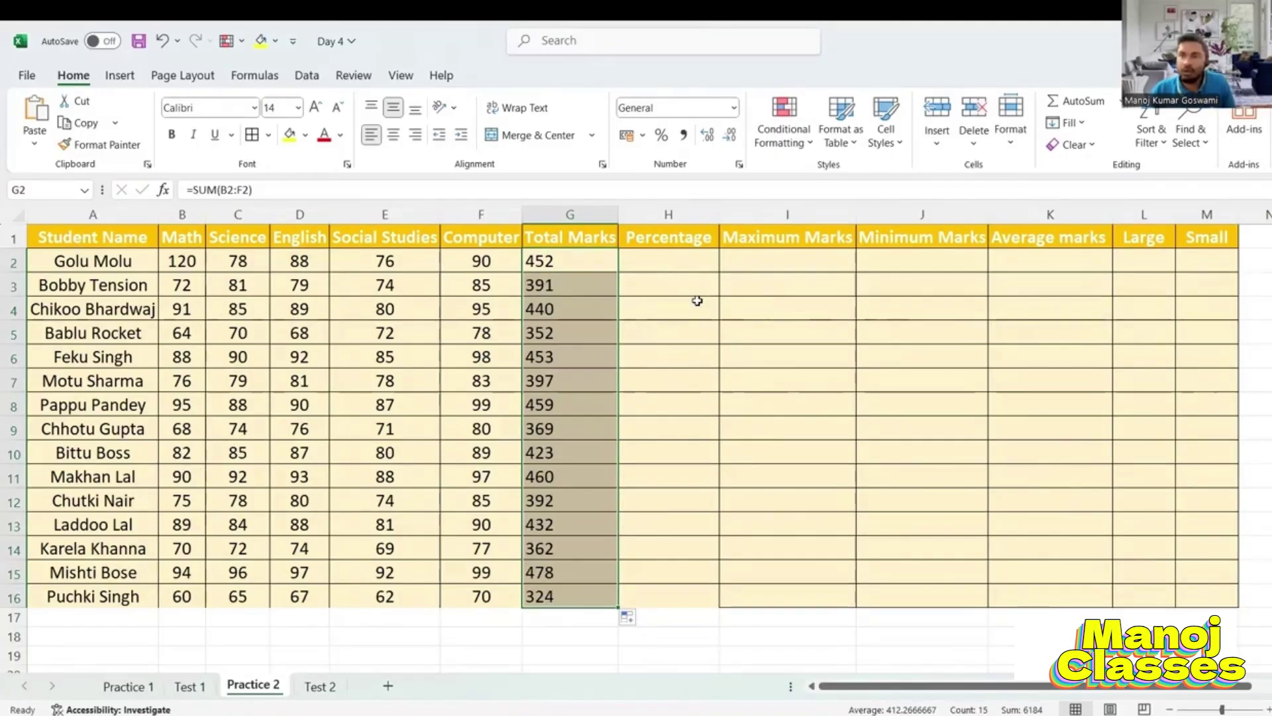
- Enter =G2/500*100 in H2 to calculate the first student's percentage
click(667, 267)
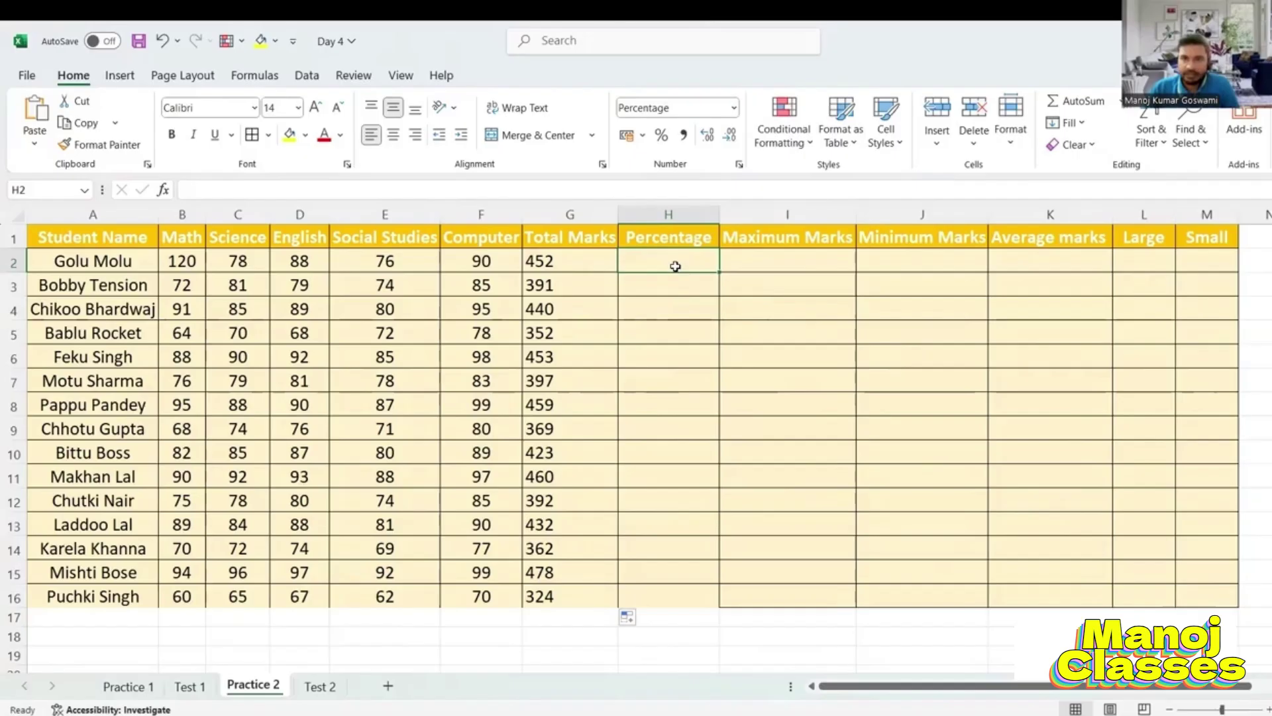
text(=)
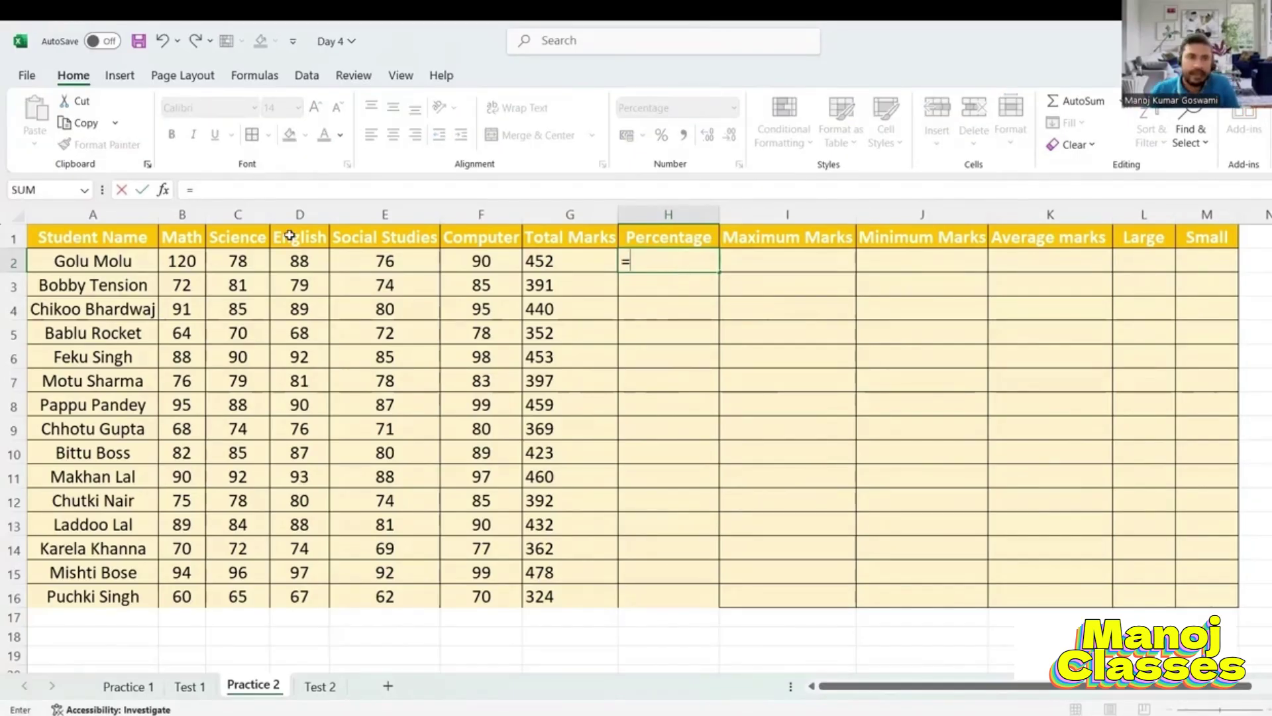
click(564, 258)
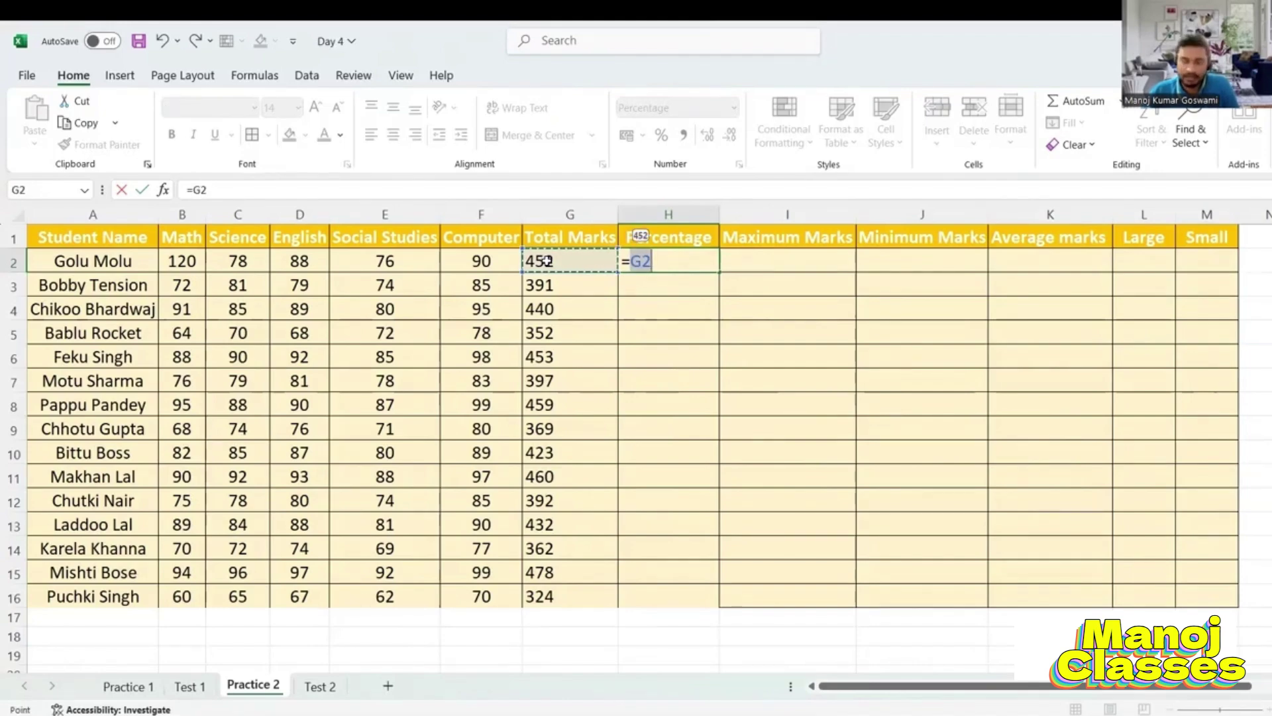
text(/)
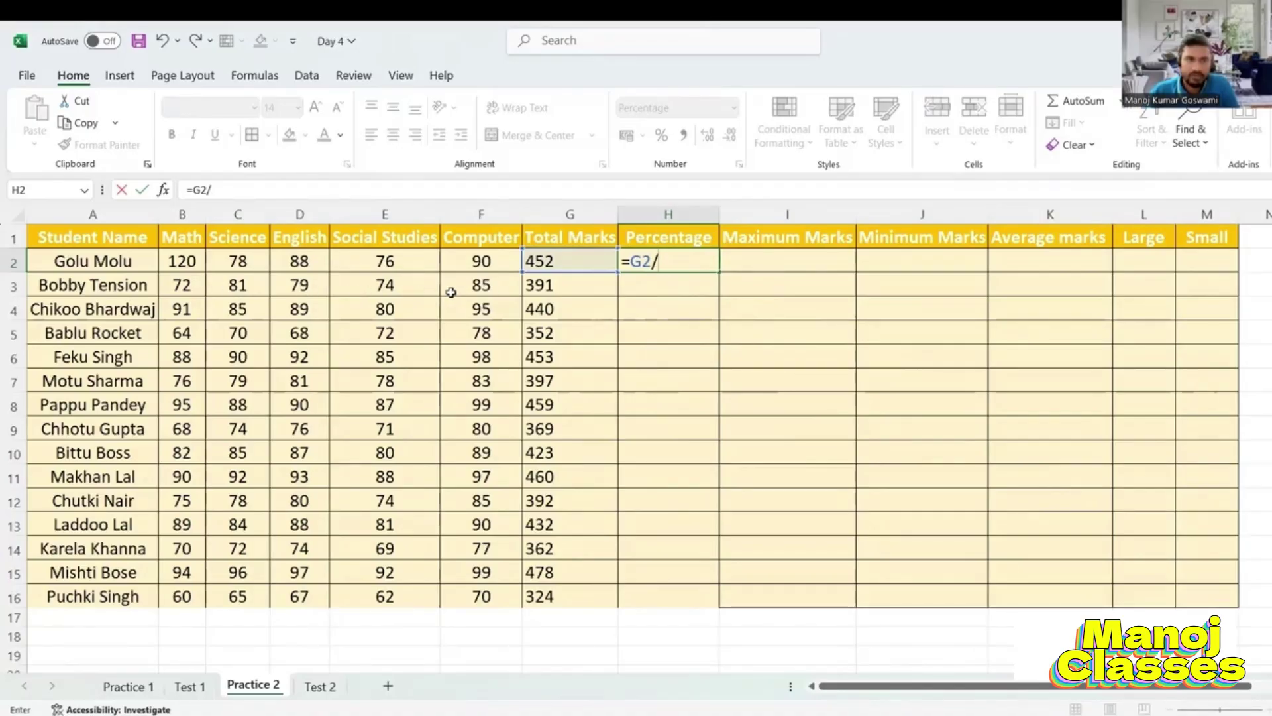
text(500)
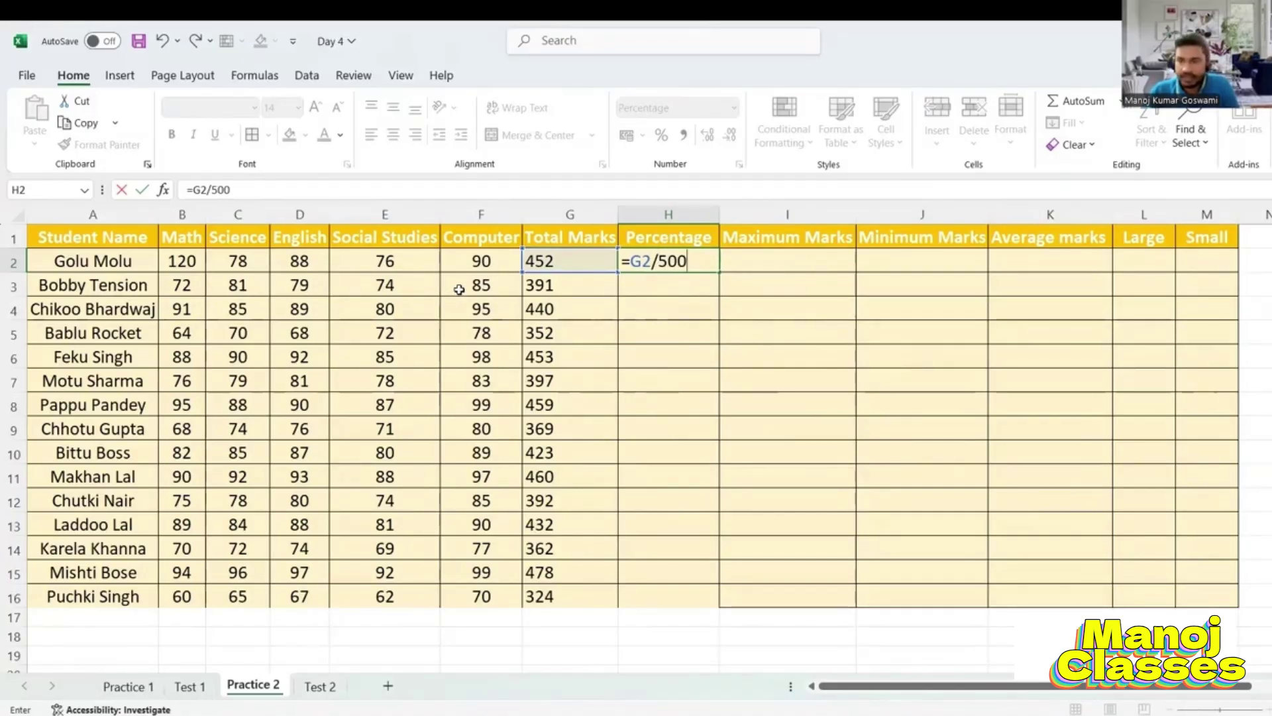
text(*)
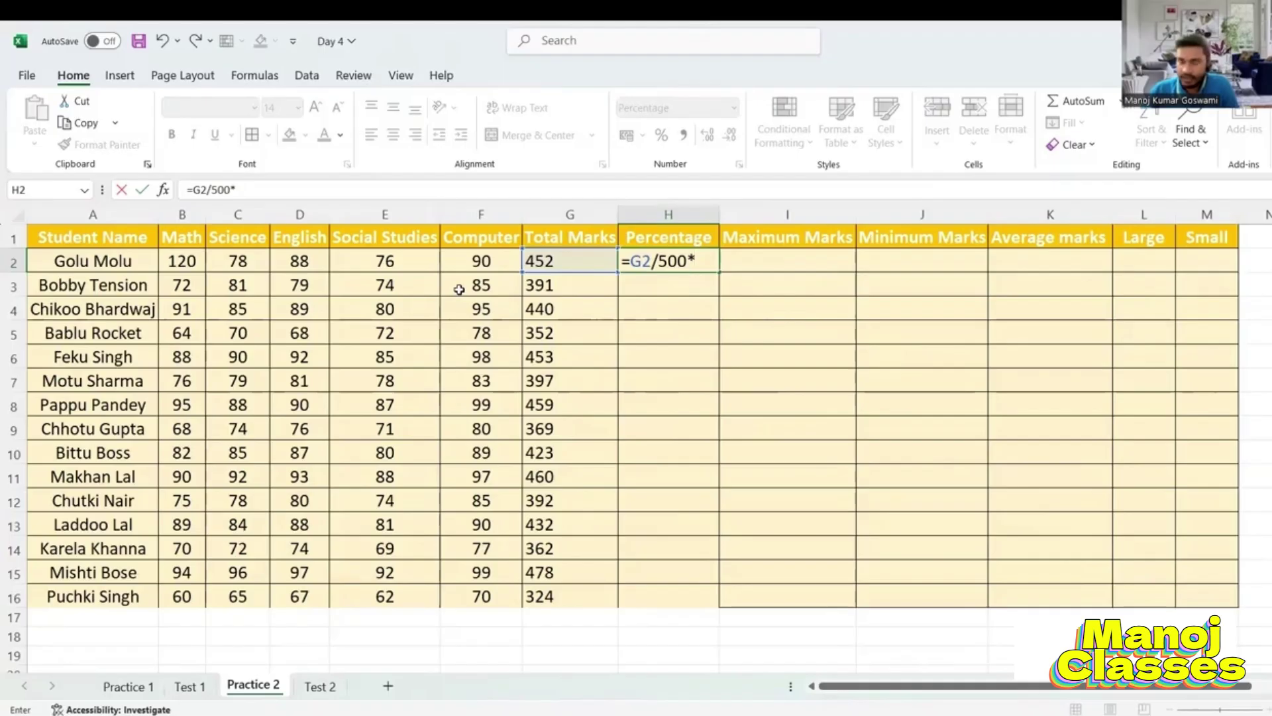
text(100)
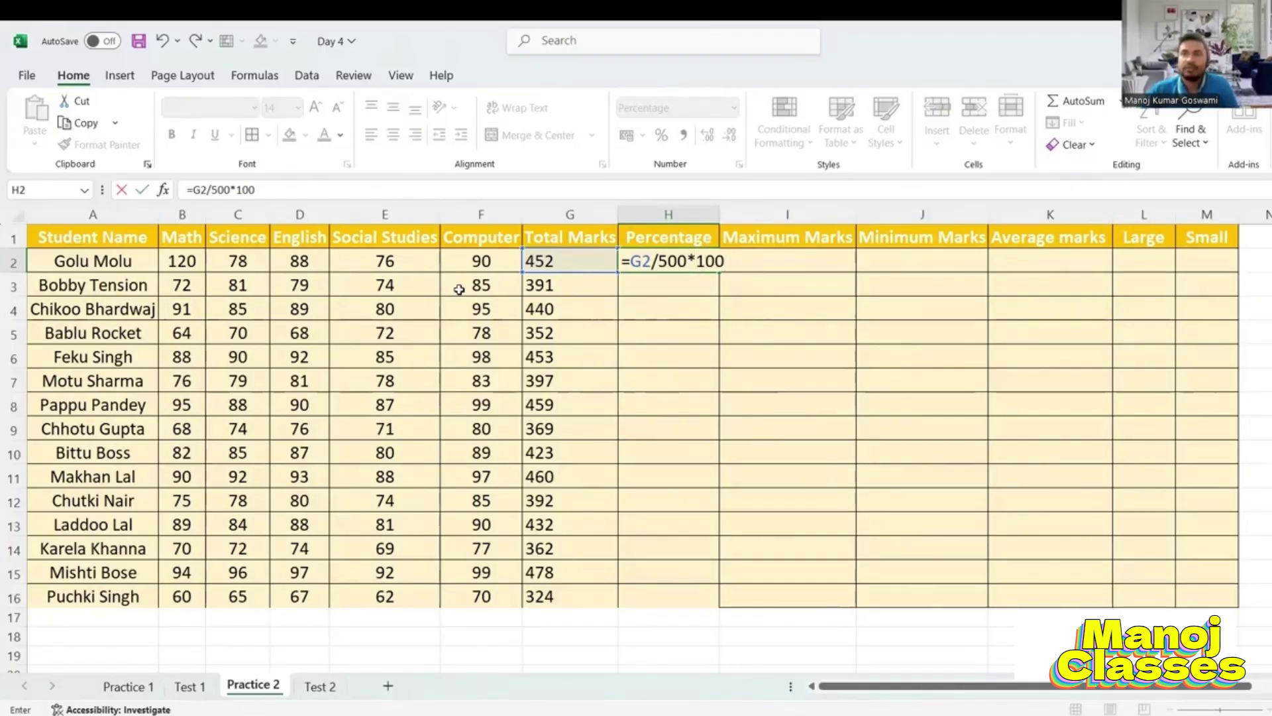
key(Return)
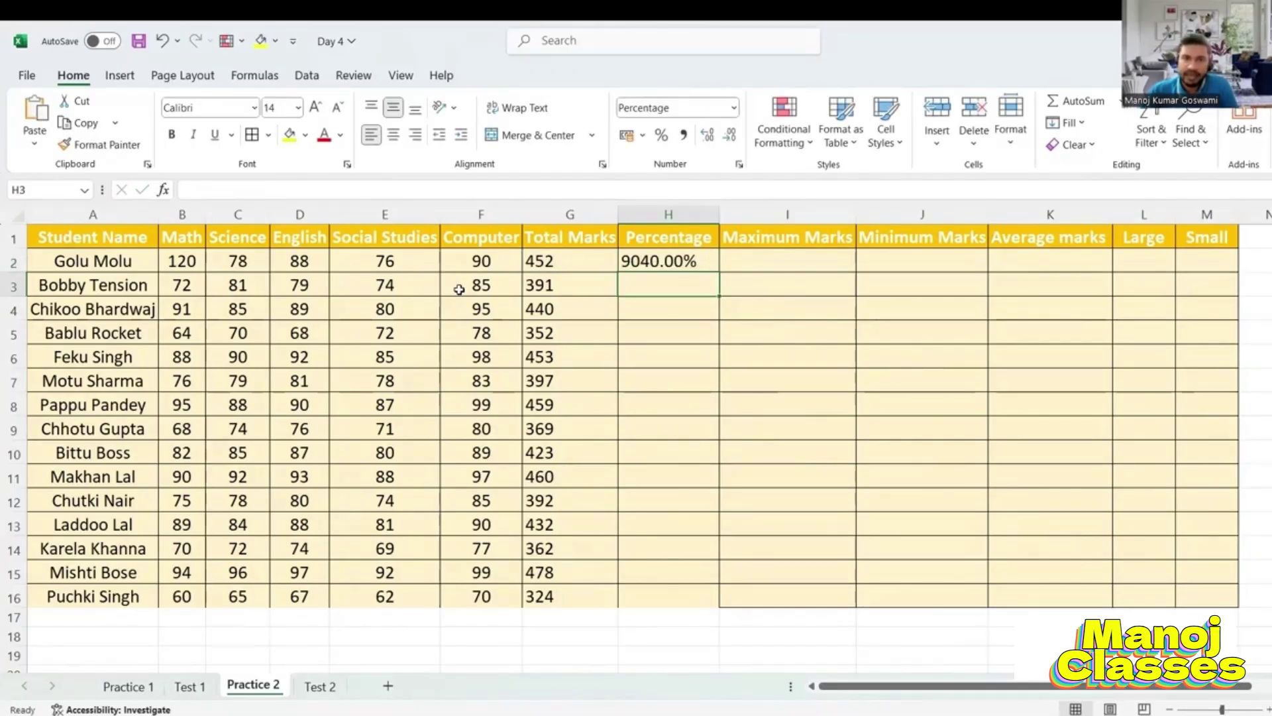
- Set the Percentage column H to the General number format and fill the H2 formula down through H16
click(669, 214)
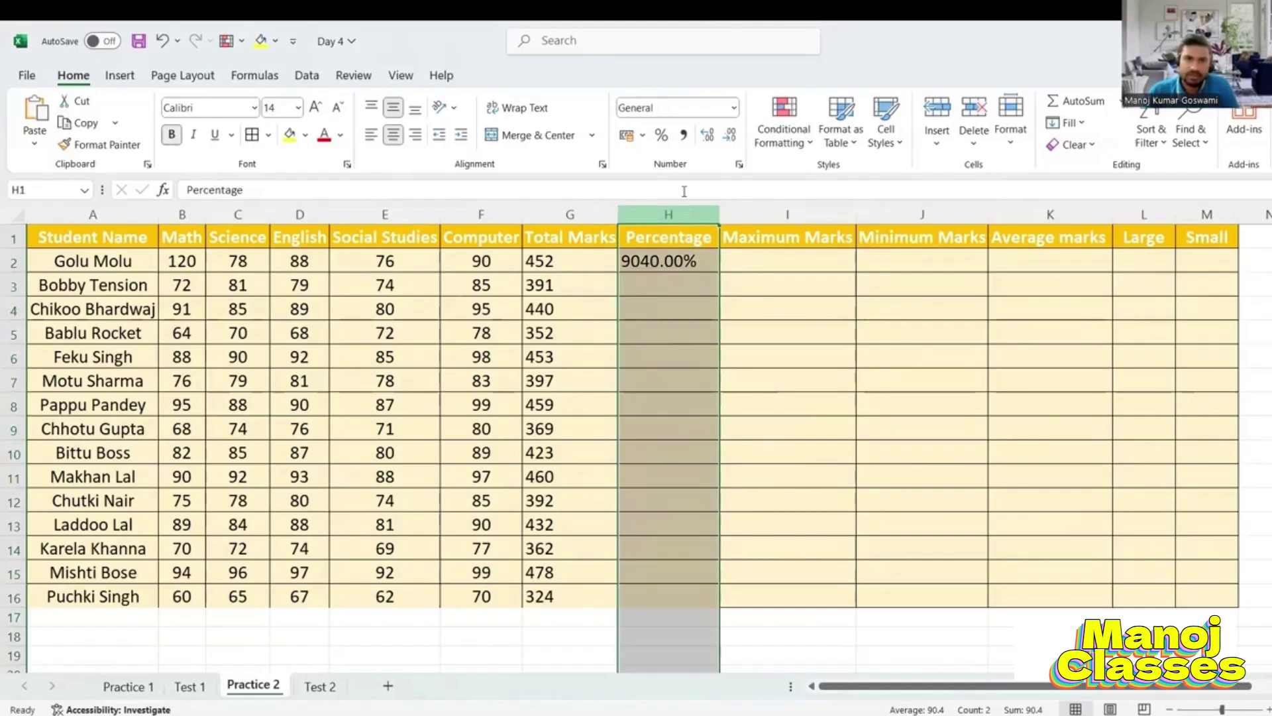
click(734, 108)
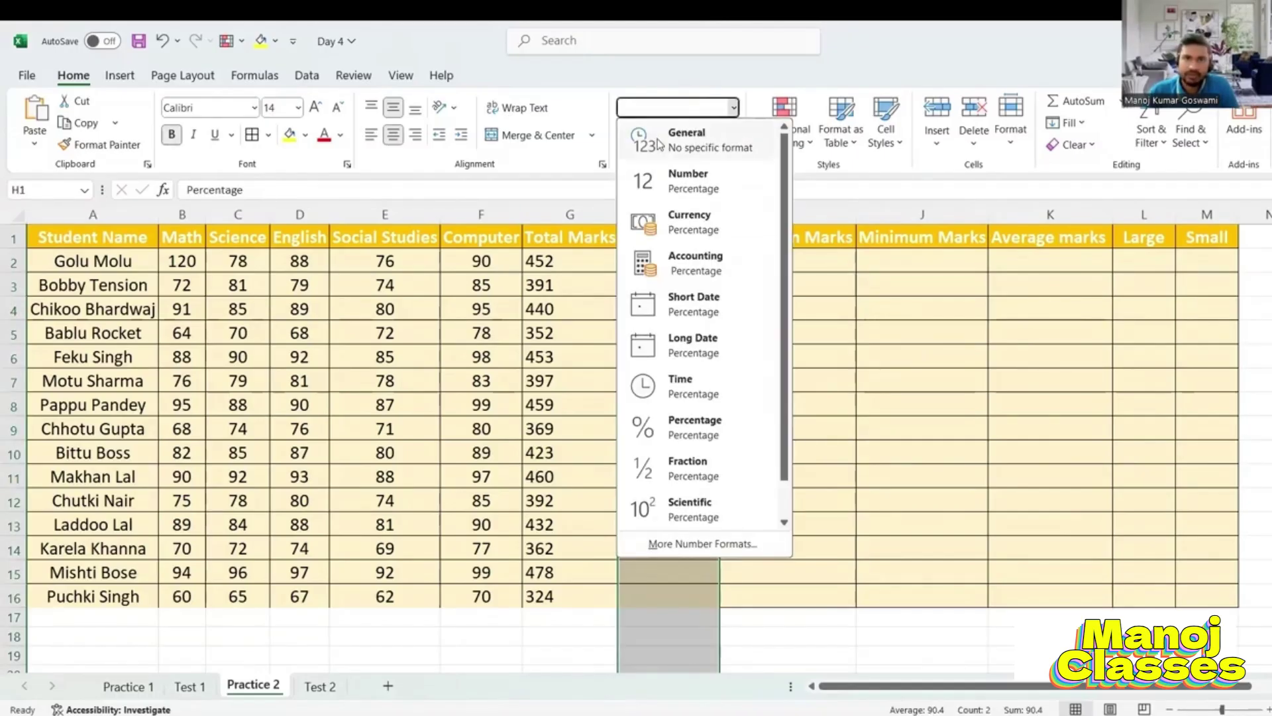
click(663, 139)
key(Down)
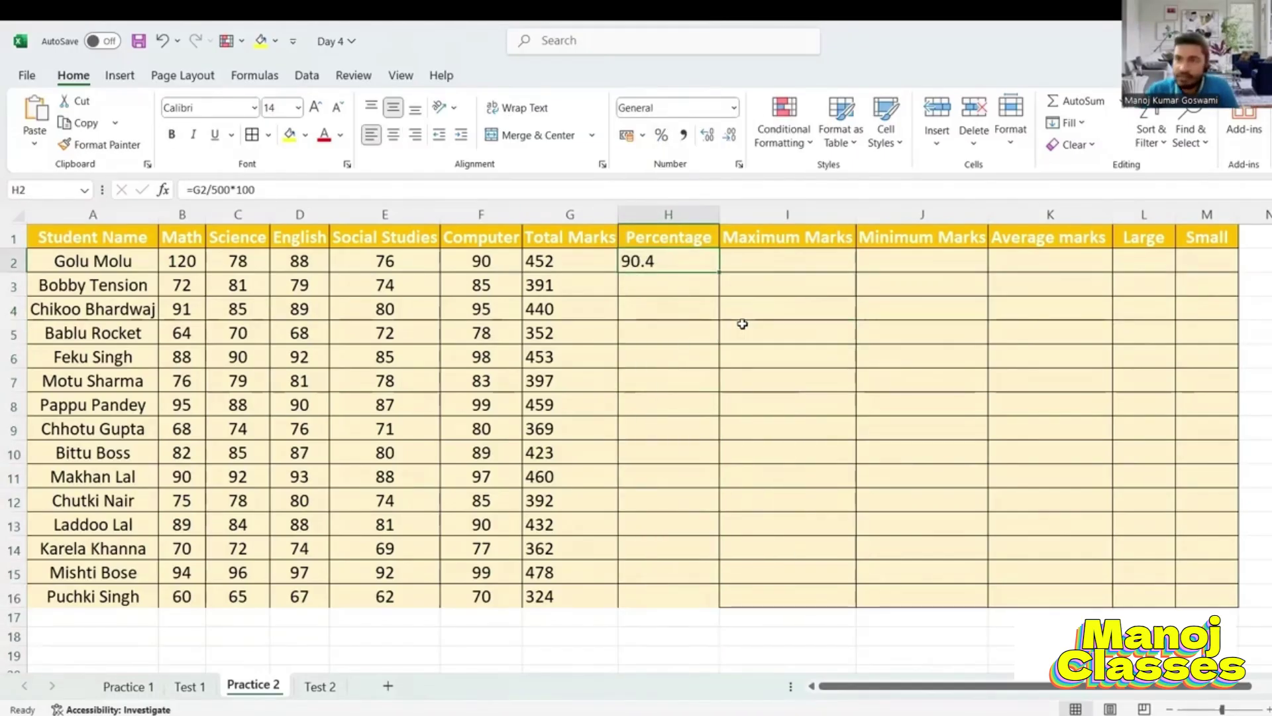
double_click(719, 274)
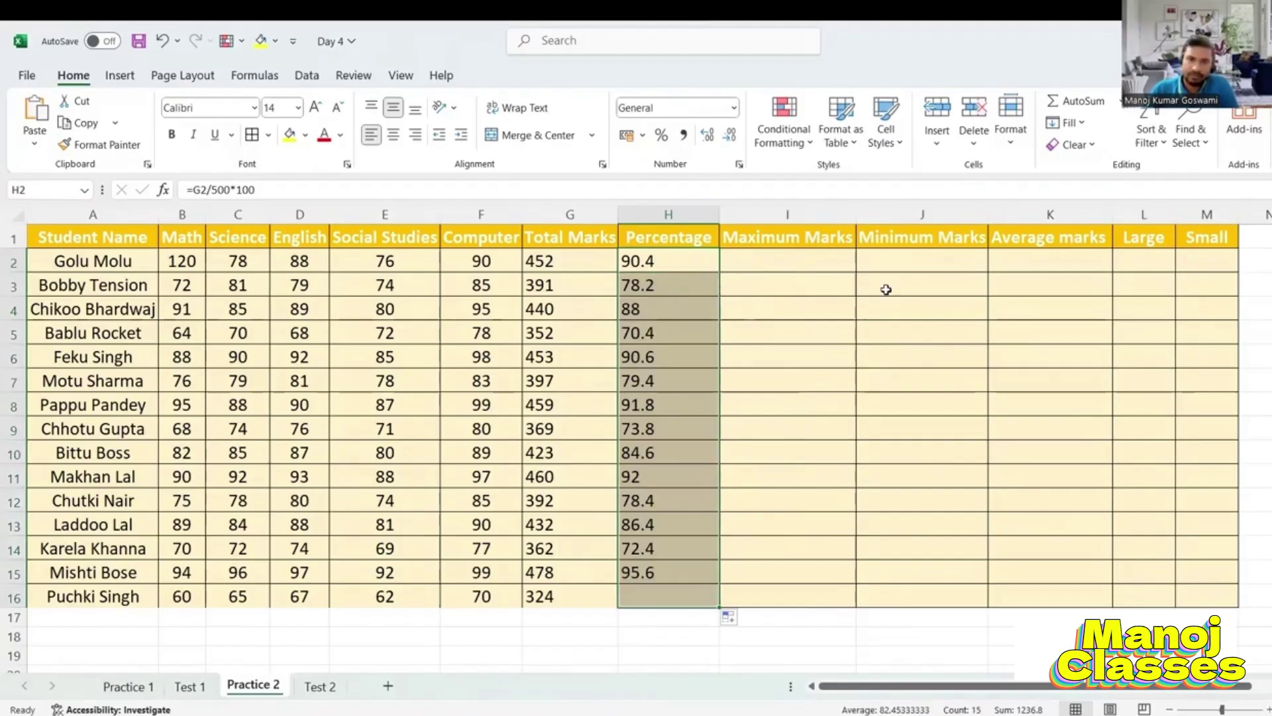
click(865, 303)
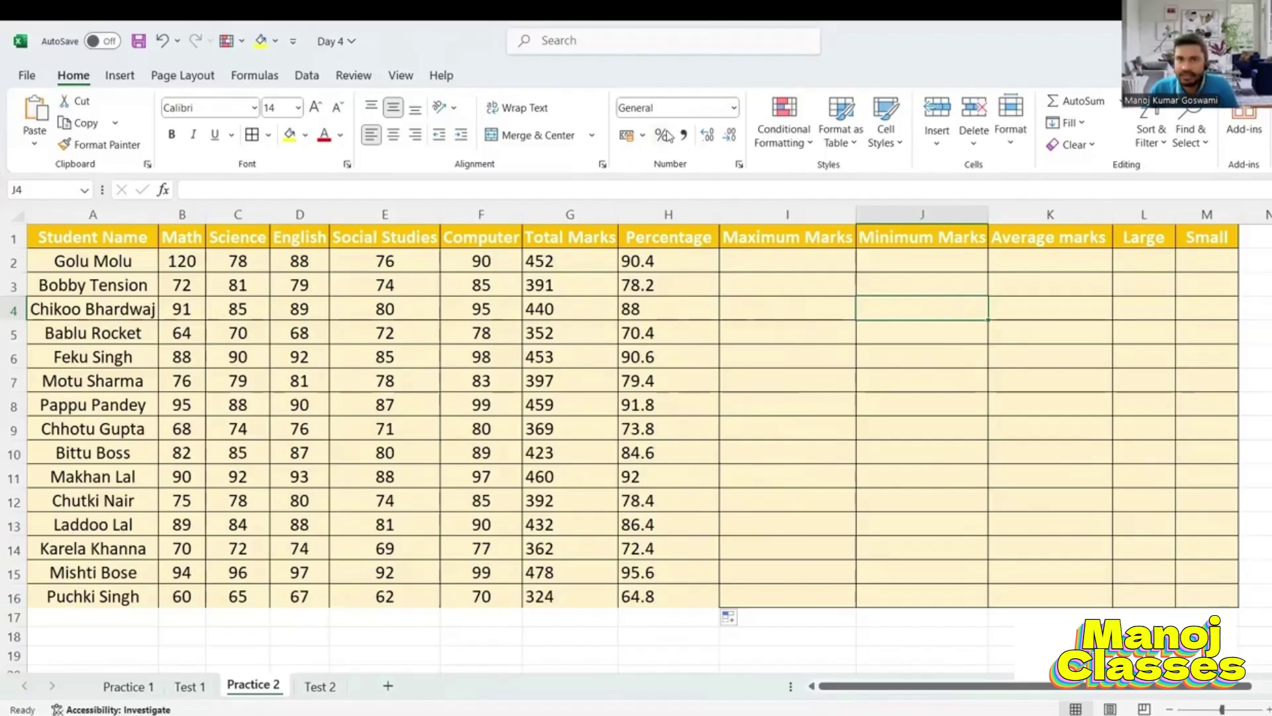
- Apply the Percent style to the percentage values in H2:H16
drag(659, 261, 656, 599)
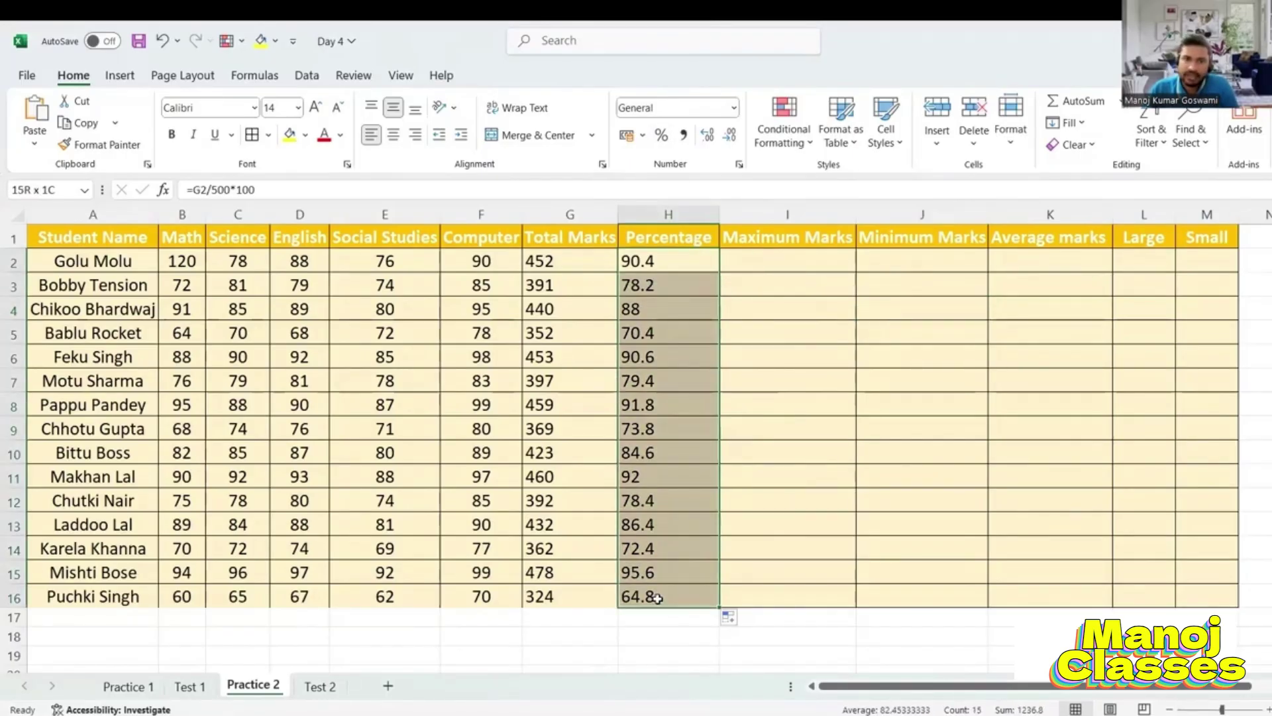
click(661, 136)
click(841, 332)
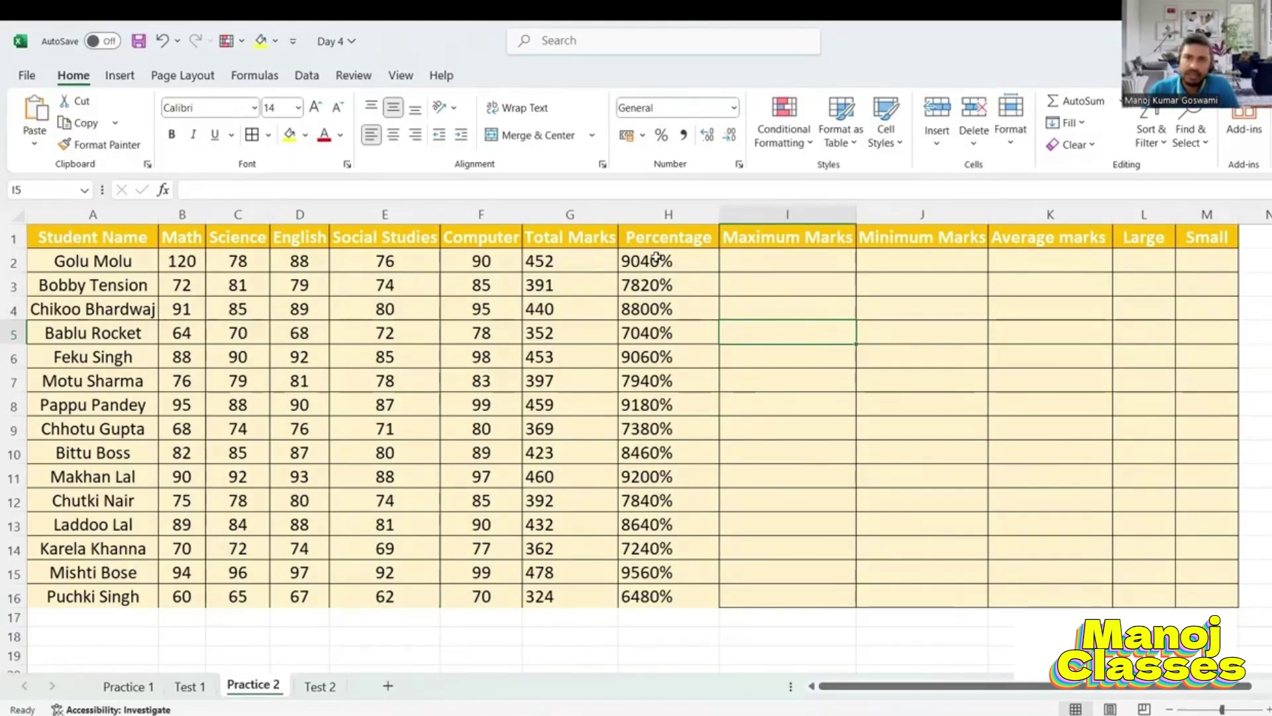
- Enter =90.4*100 in I17 below the table as a check calculation
scroll(747, 383, down, 1)
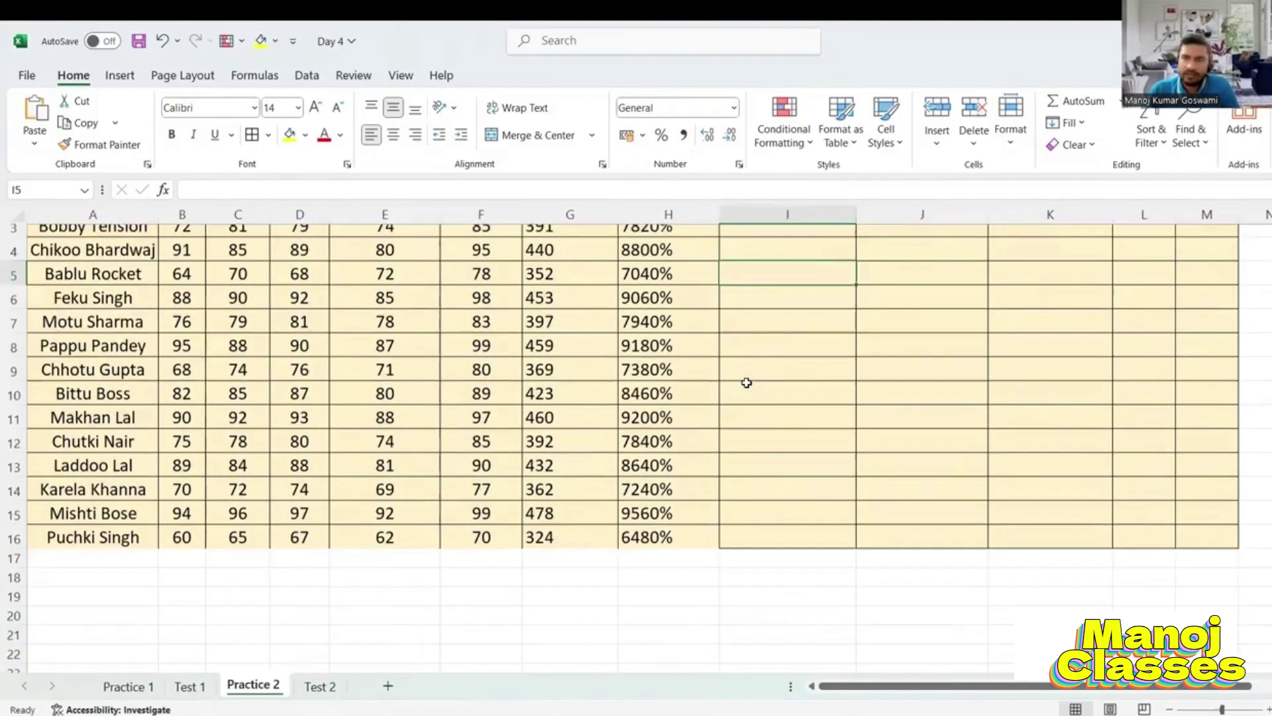
scroll(747, 384, up, 1)
click(768, 611)
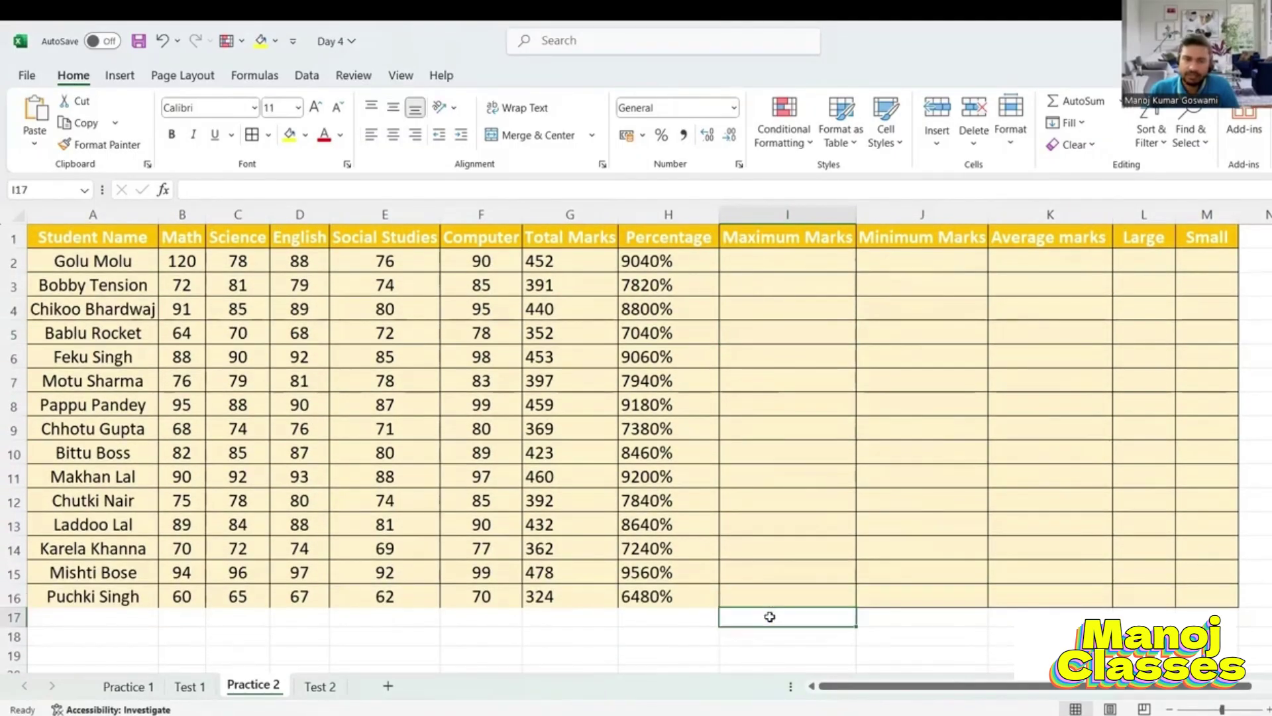
text(90.4)
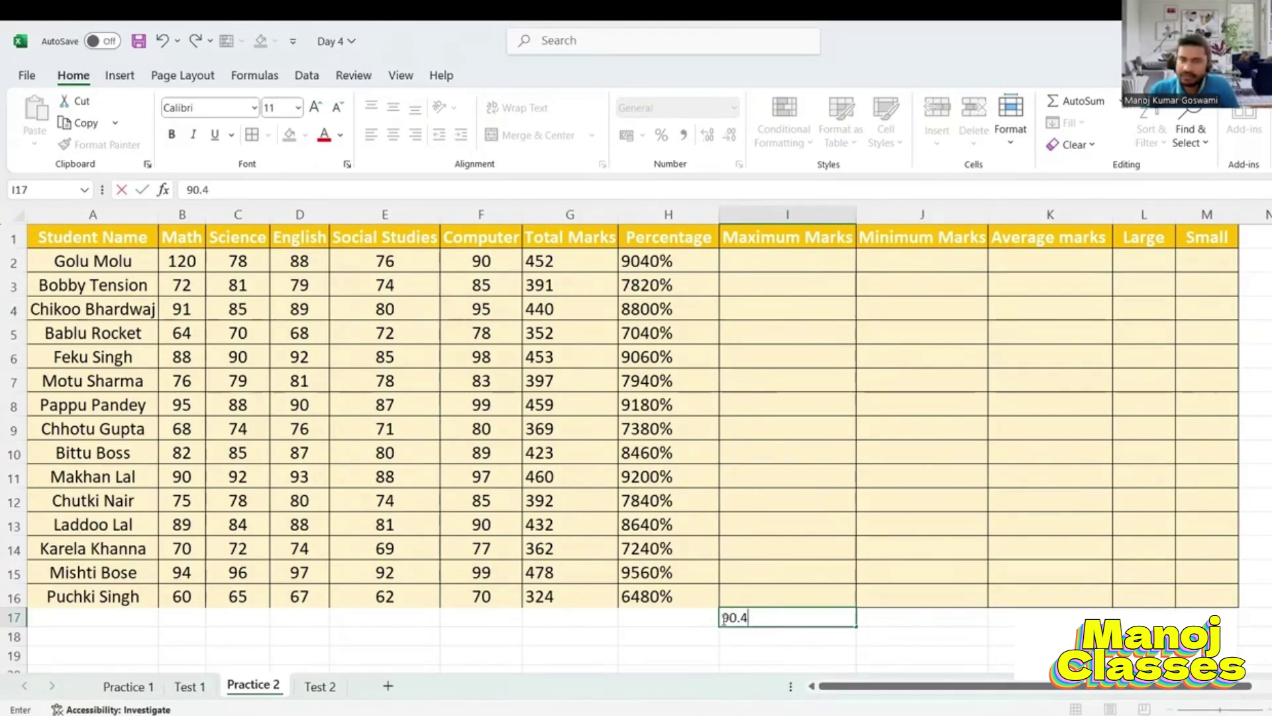
click(723, 618)
text(=)
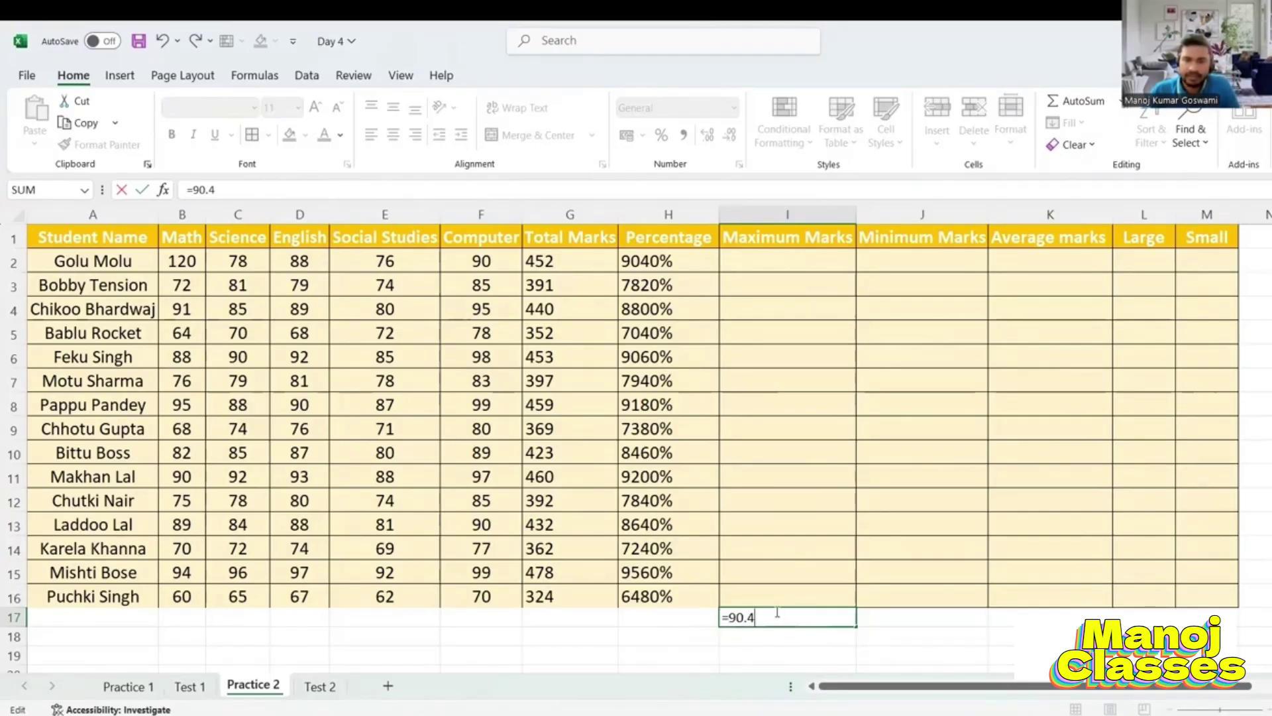
text(*)
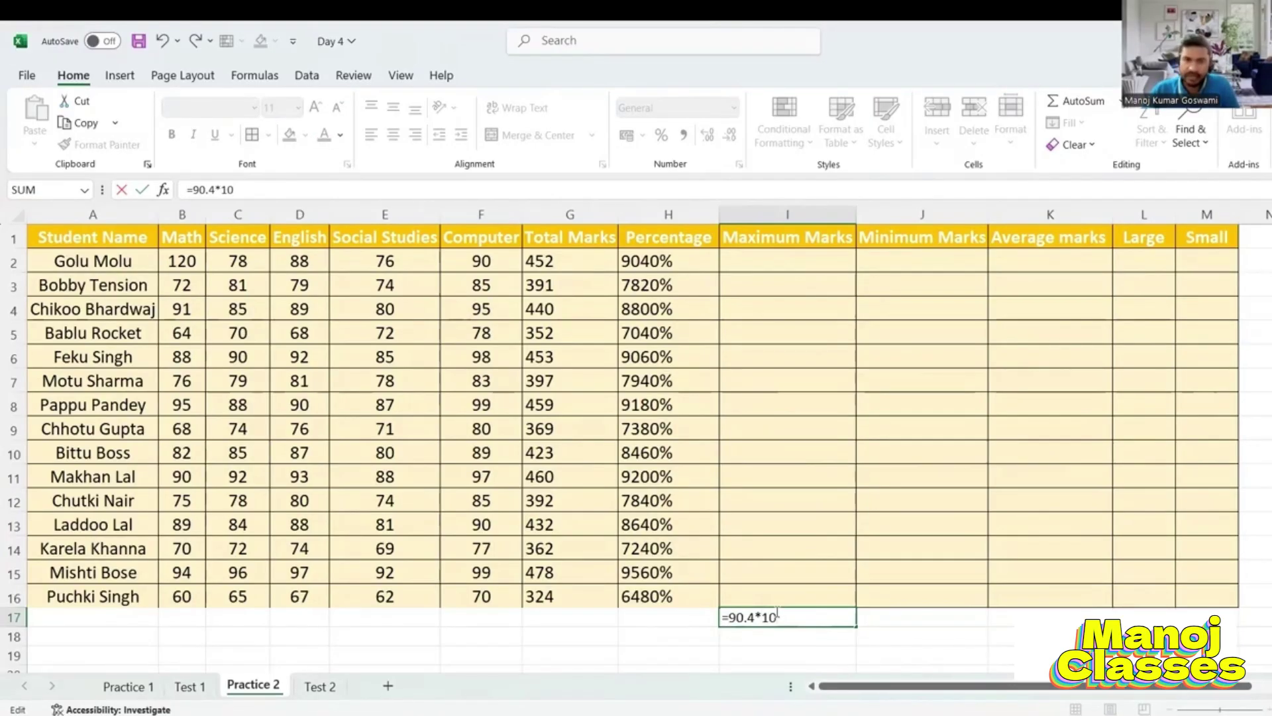
text(100)
key(Return)
scroll(818, 583, down, 1)
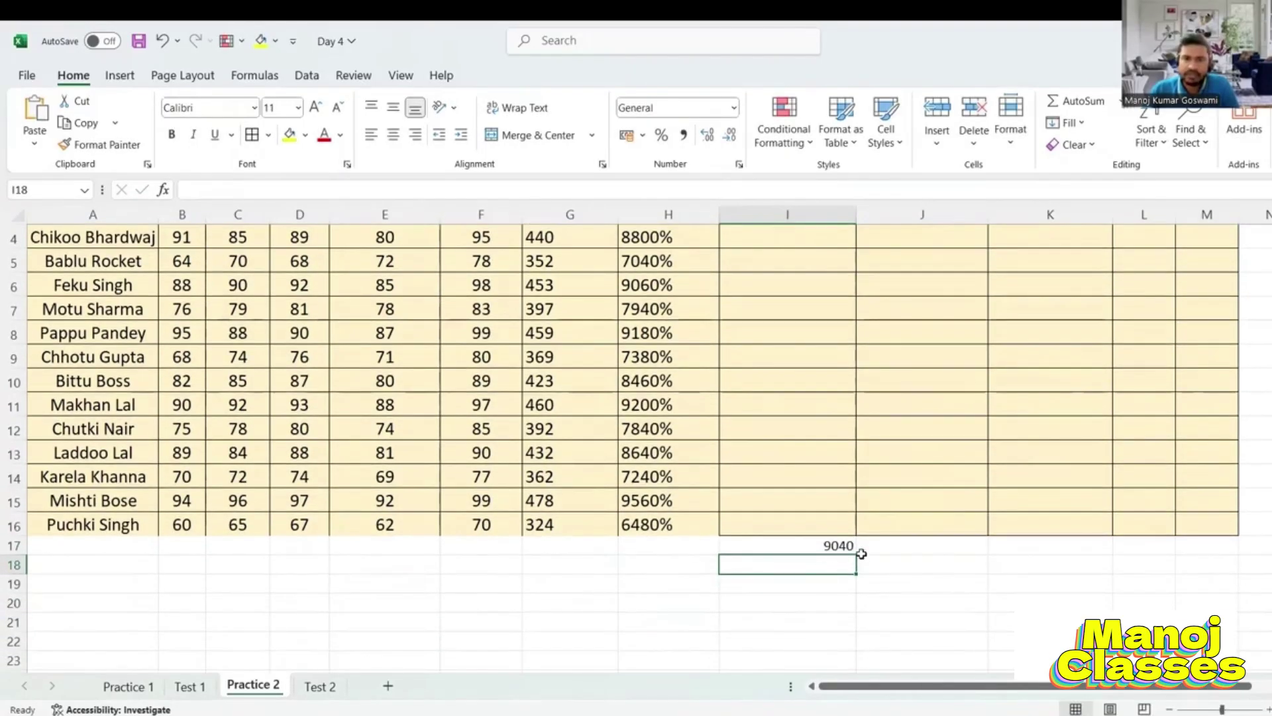
scroll(861, 553, up, 1)
scroll(862, 554, up, 1)
- Change the first student's percentage formula in H2 to =G2/500
click(653, 259)
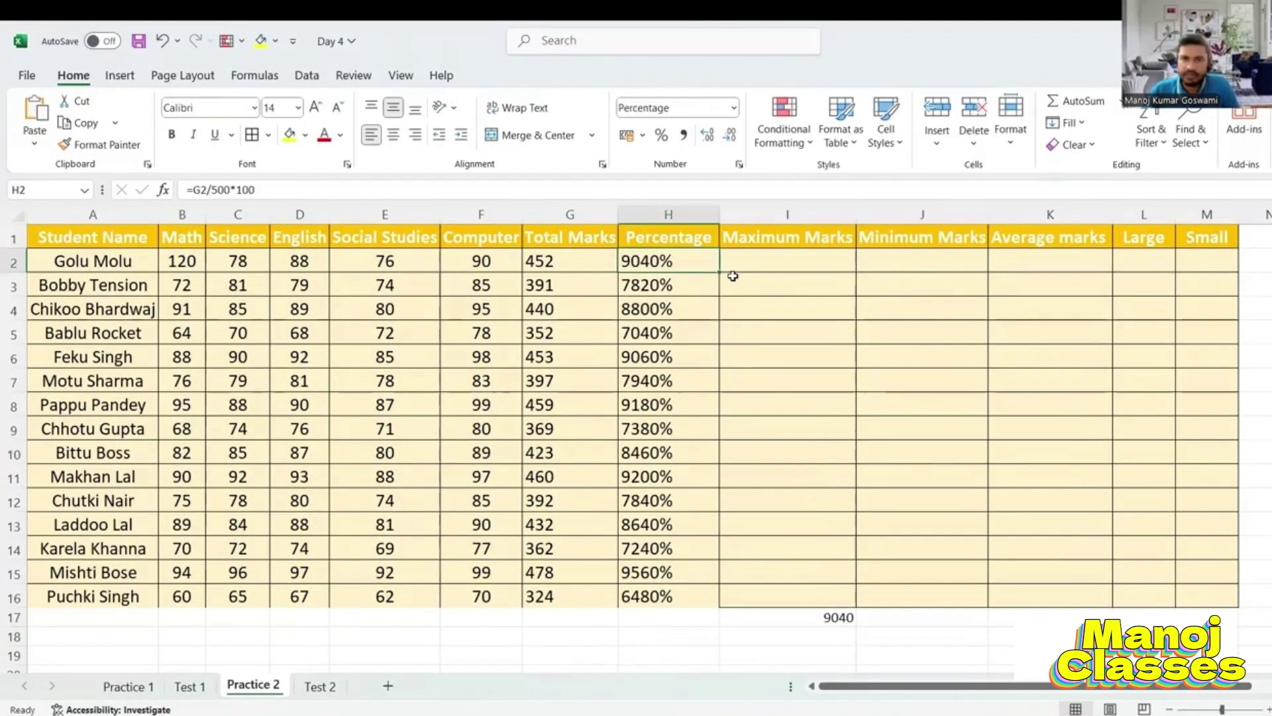
click(684, 214)
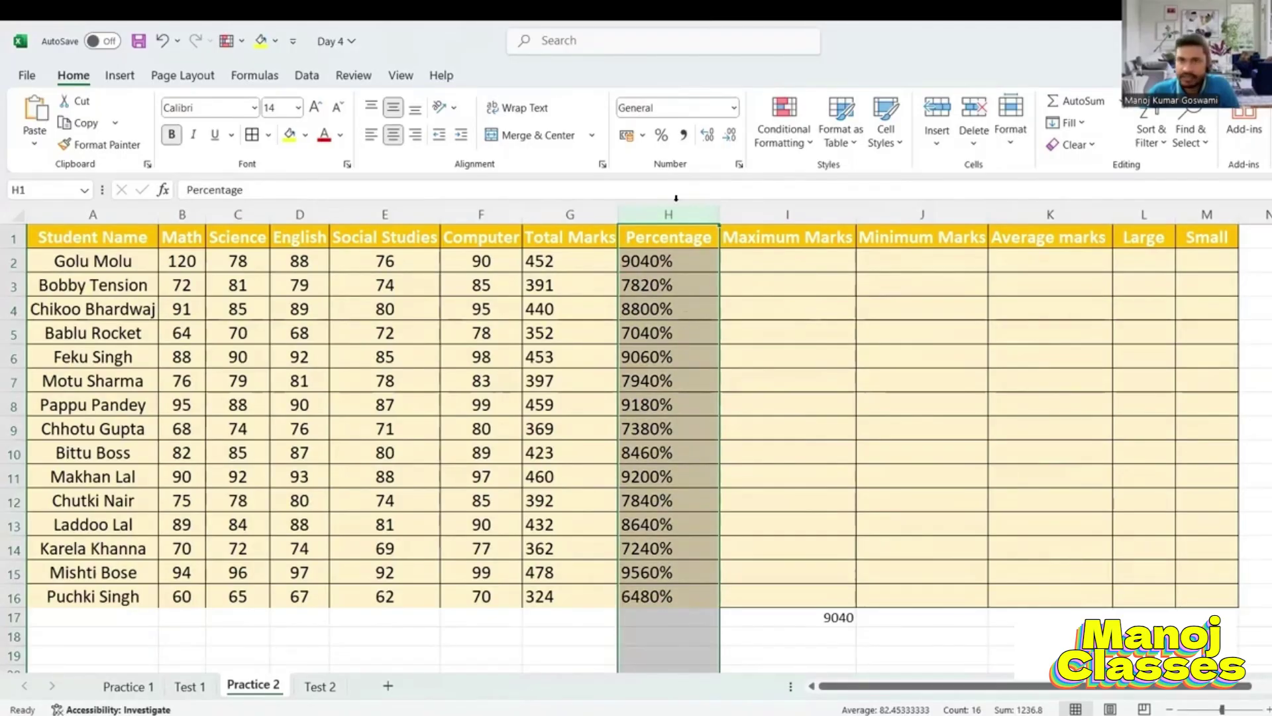
click(656, 262)
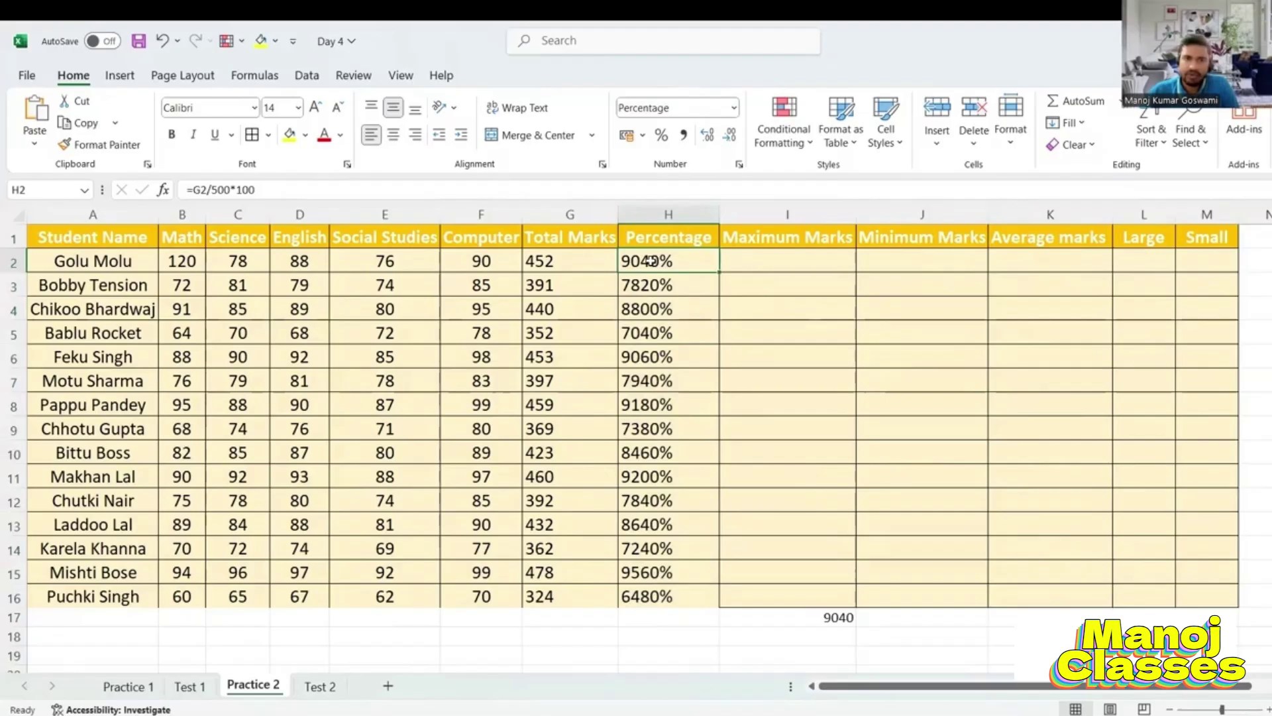
double_click(692, 260)
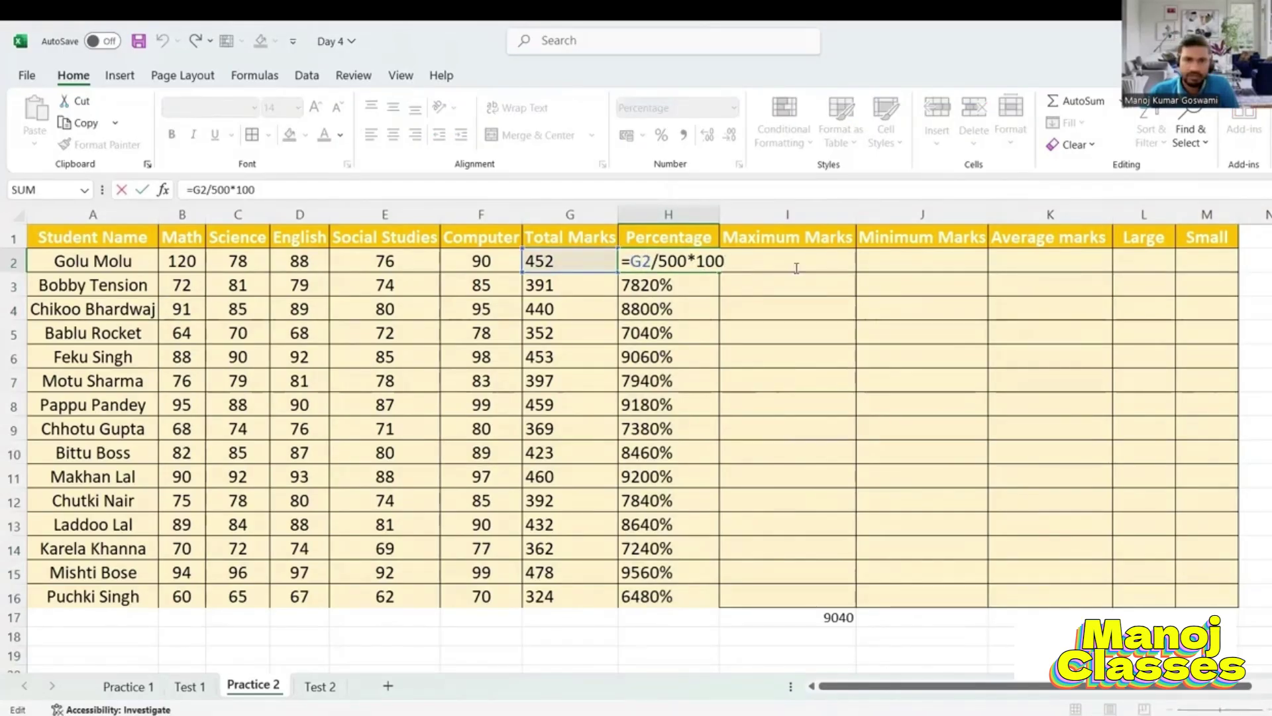
key(BackSpace)
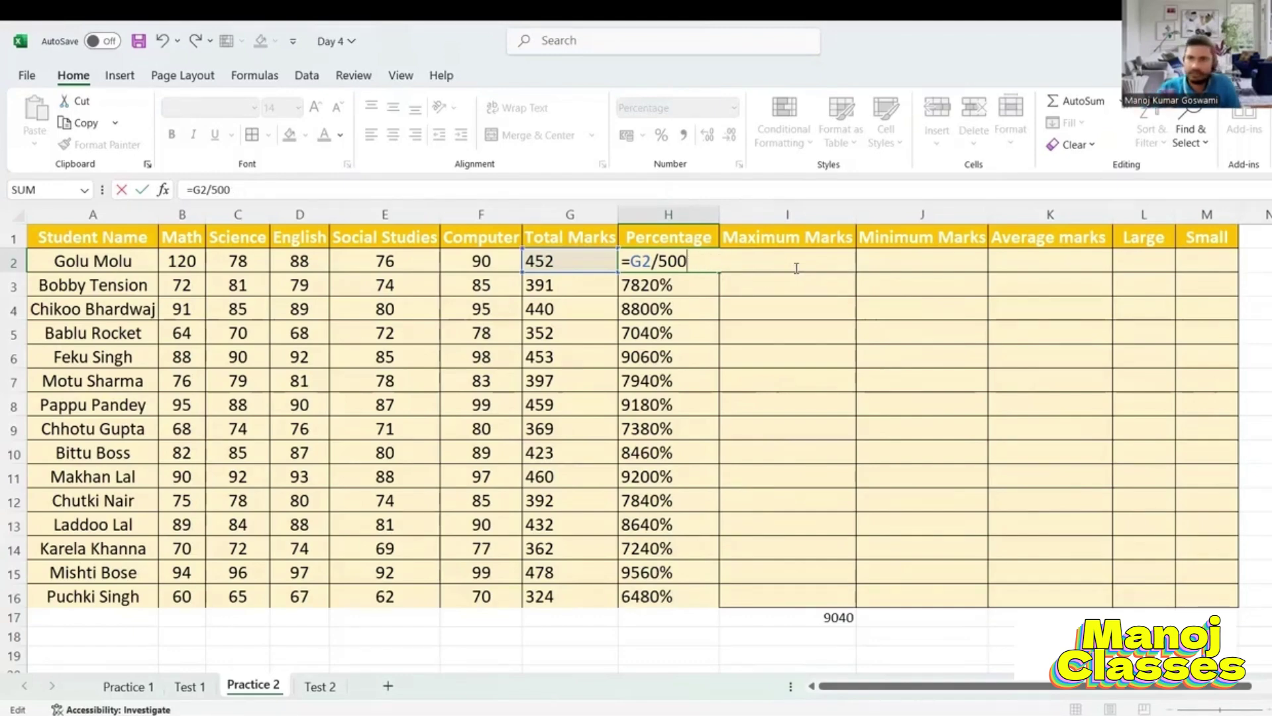
text(100)
key(Return)
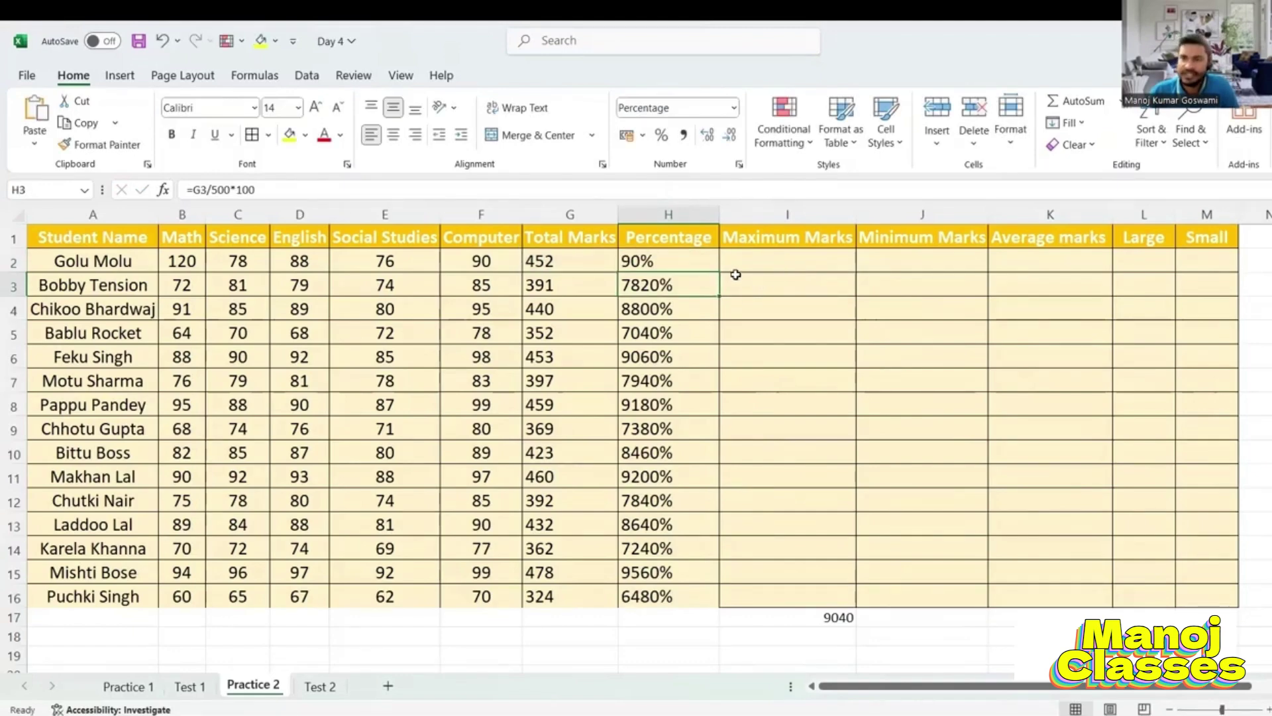
- Fill the H2 percentage formula down through H16 and review the formula in H2
click(692, 265)
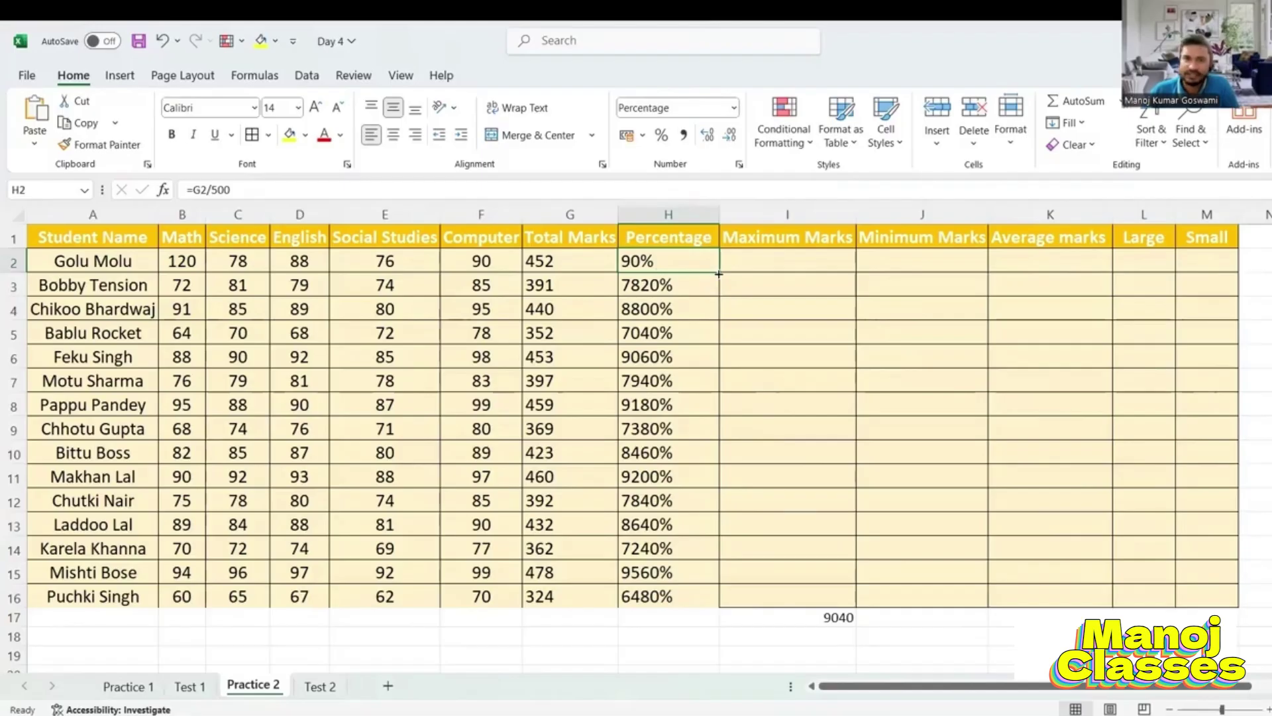
double_click(718, 271)
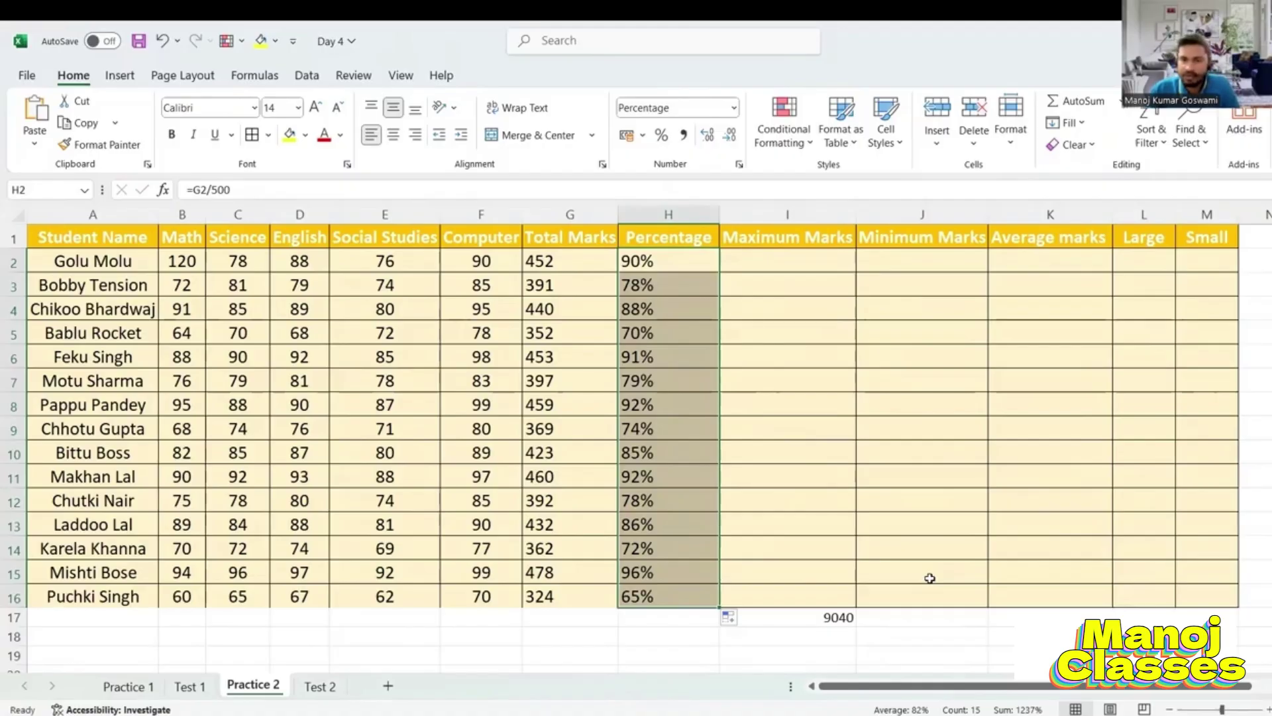
double_click(686, 260)
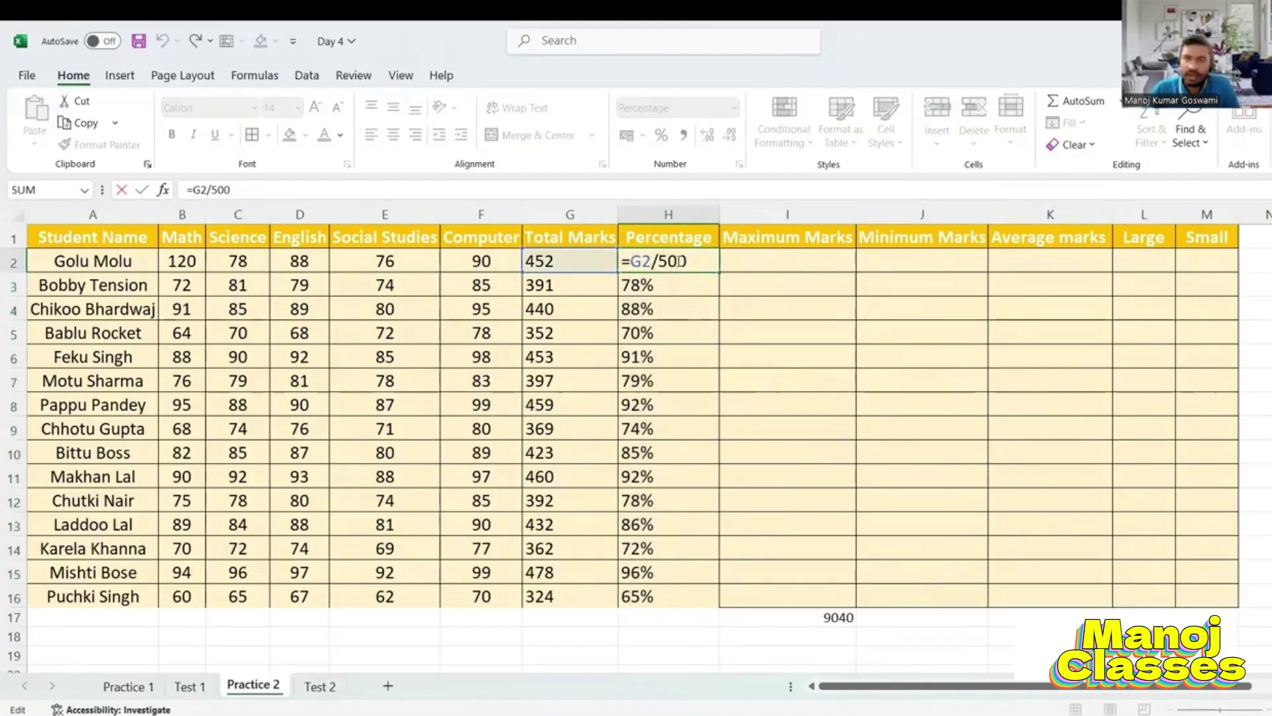
key(Return)
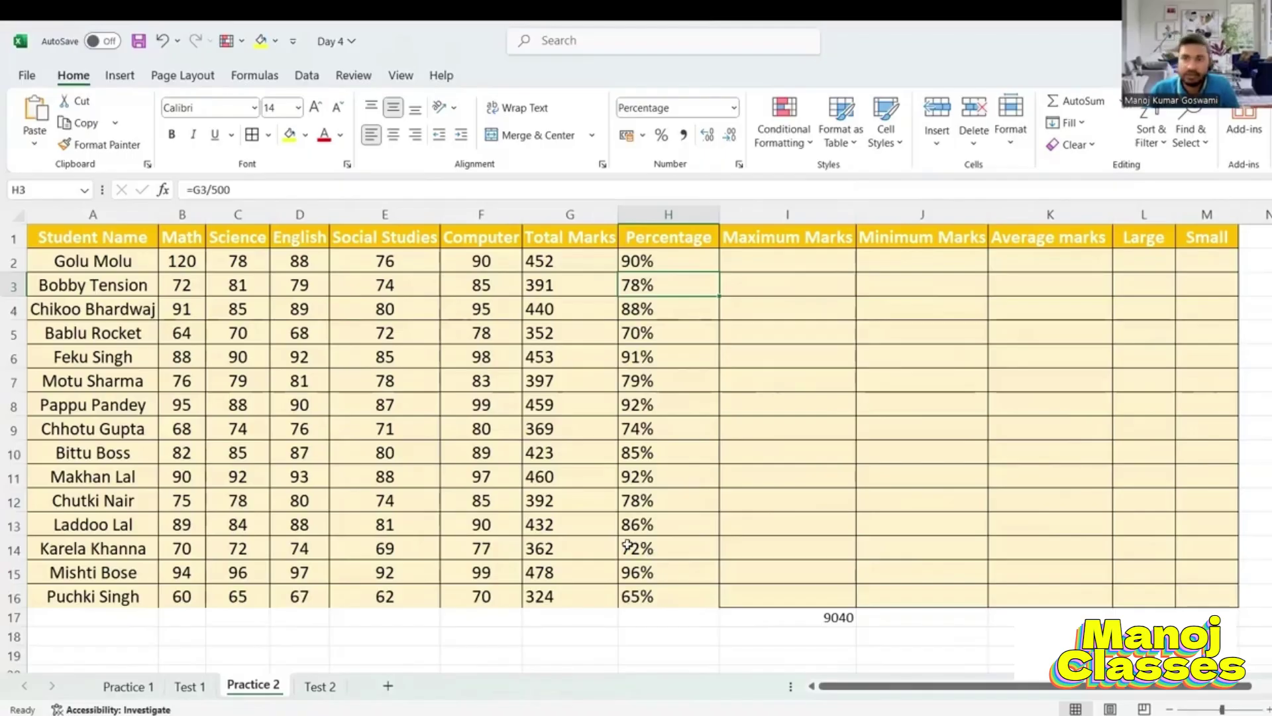
- Delete the check calculation from I17 below the table
click(761, 473)
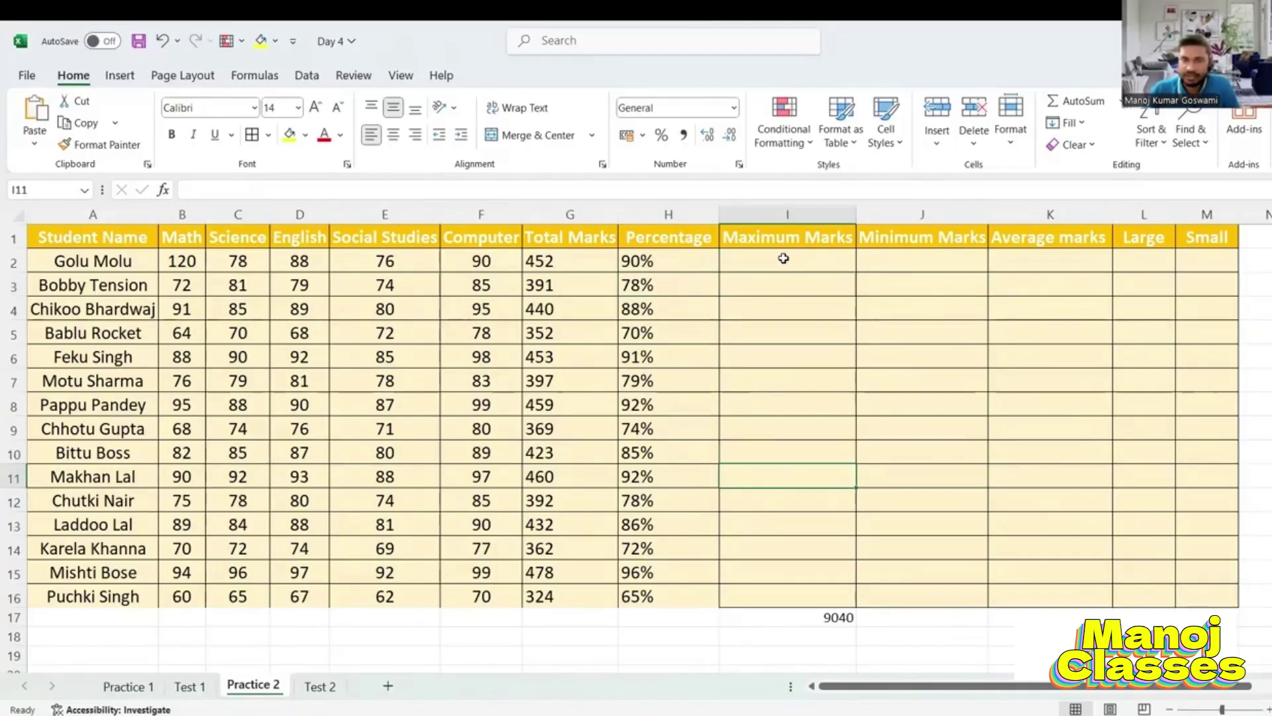
click(815, 618)
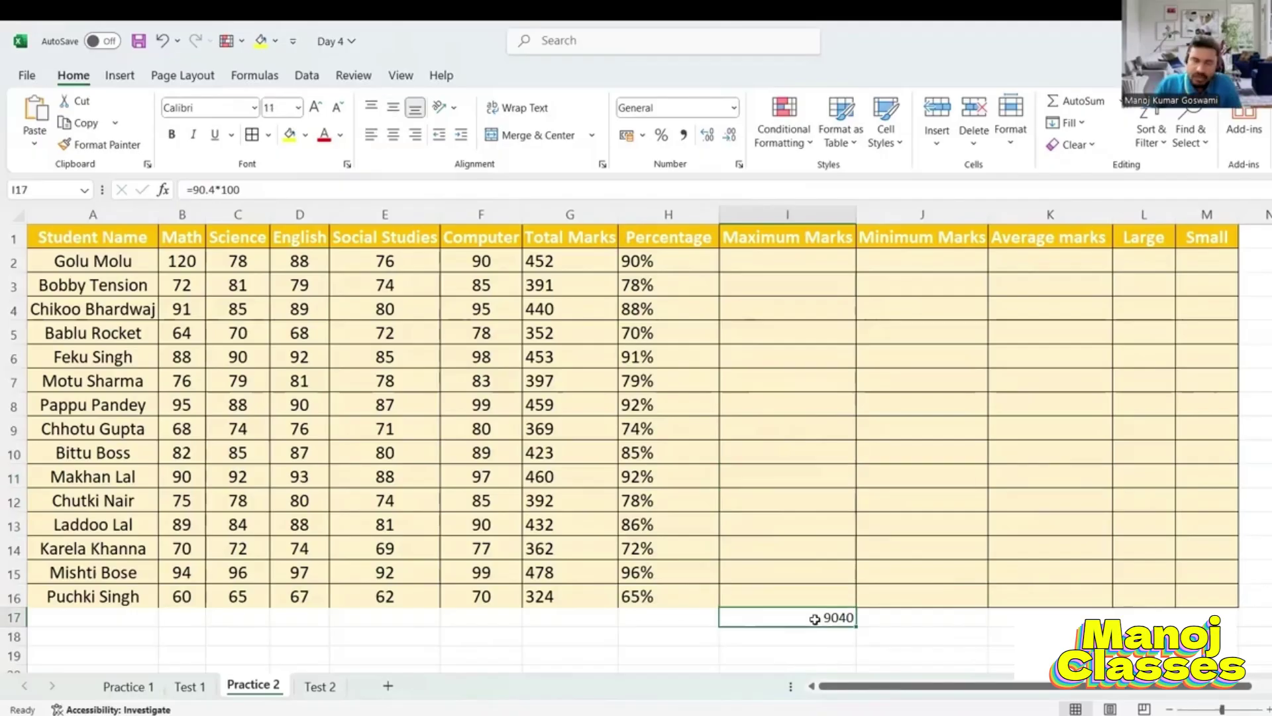
key(Delete)
- Enter =MAX(B2:F2) in I2 to find the first student's maximum marks across the five subjects
click(766, 263)
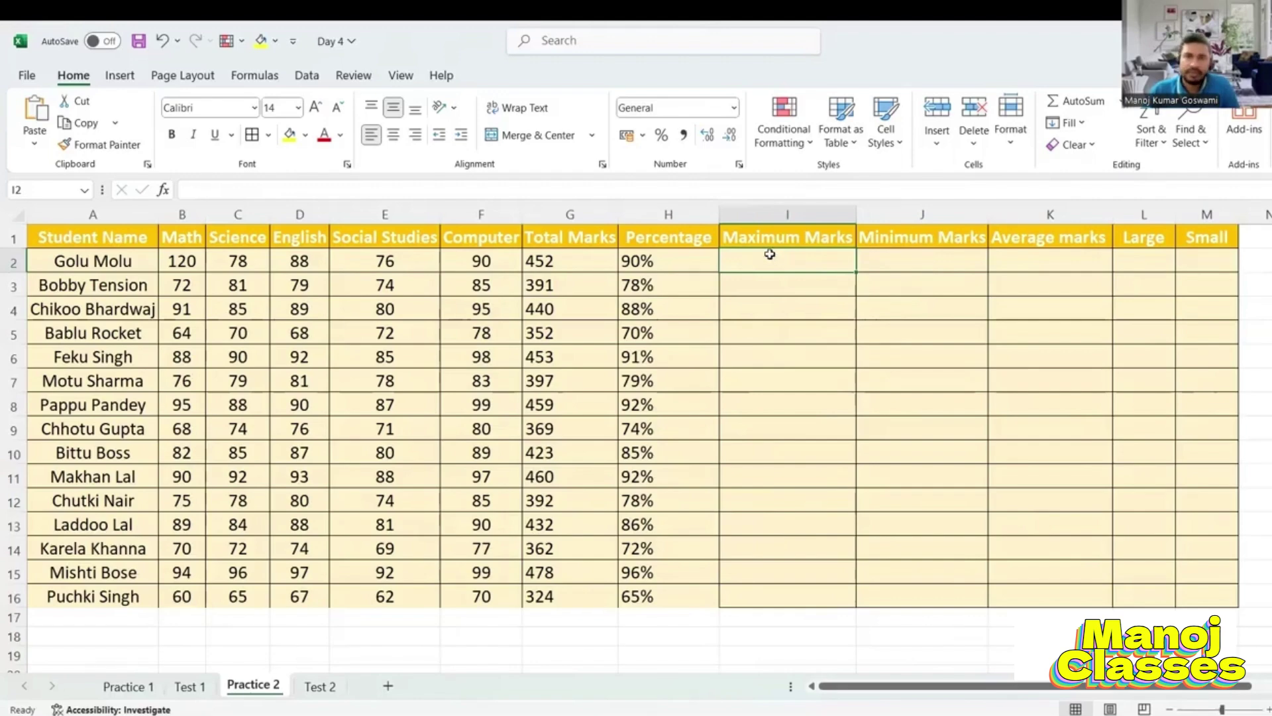
drag(199, 262, 491, 257)
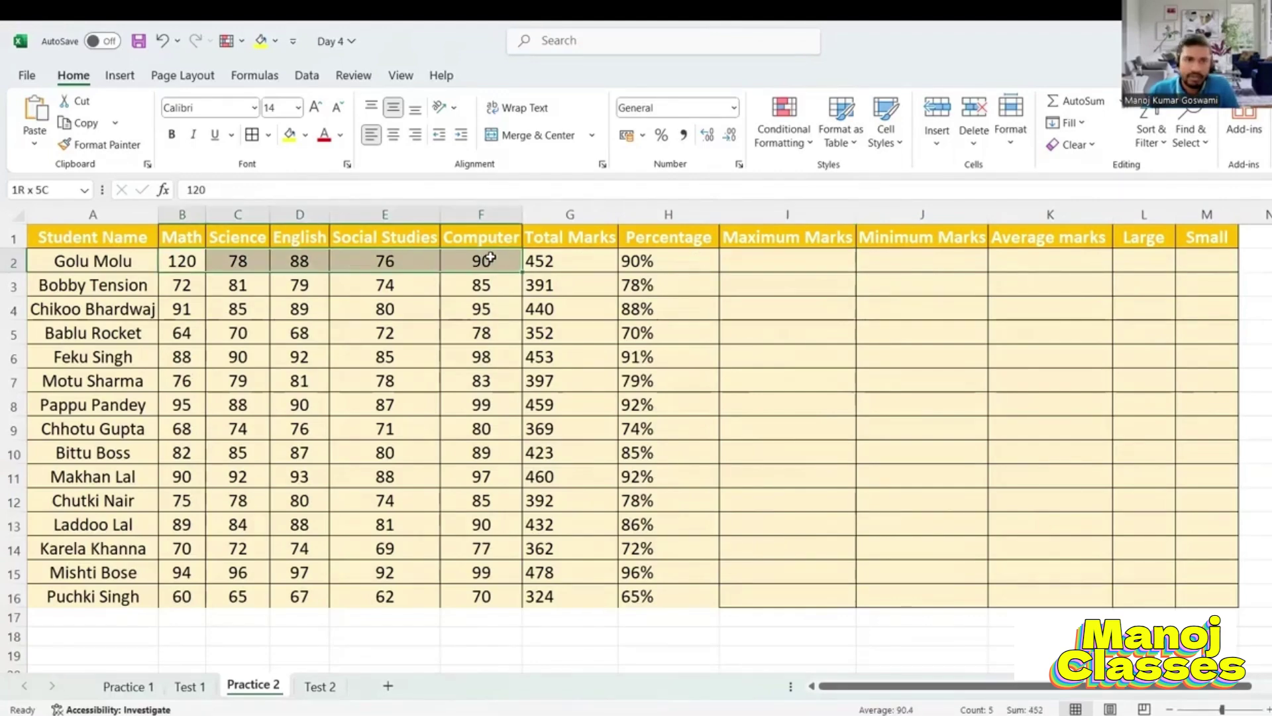
click(824, 257)
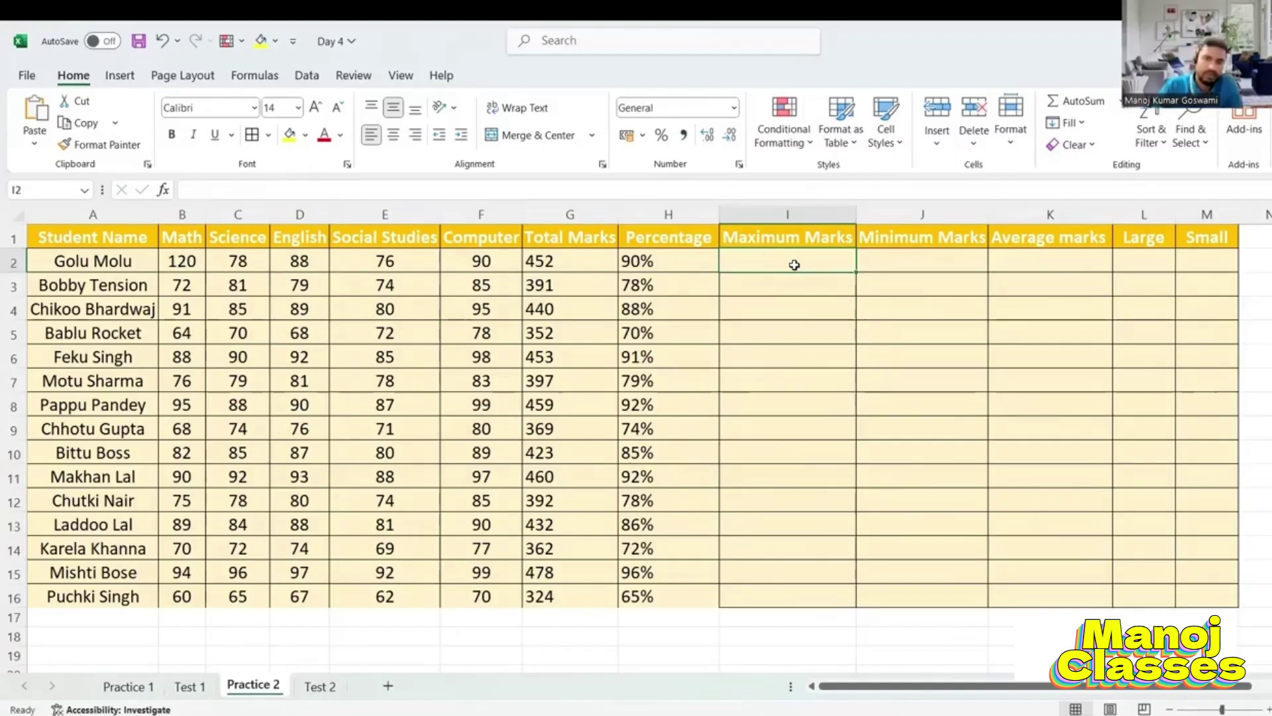
text(=ma)
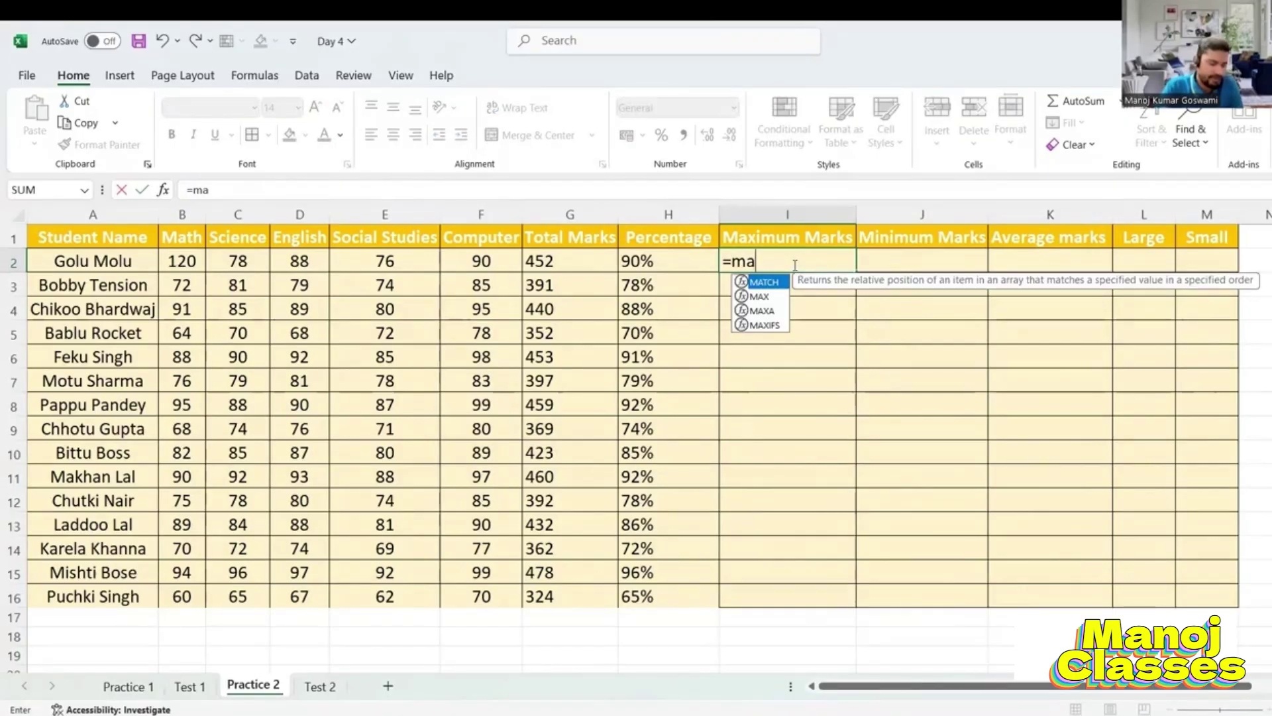
text(x)
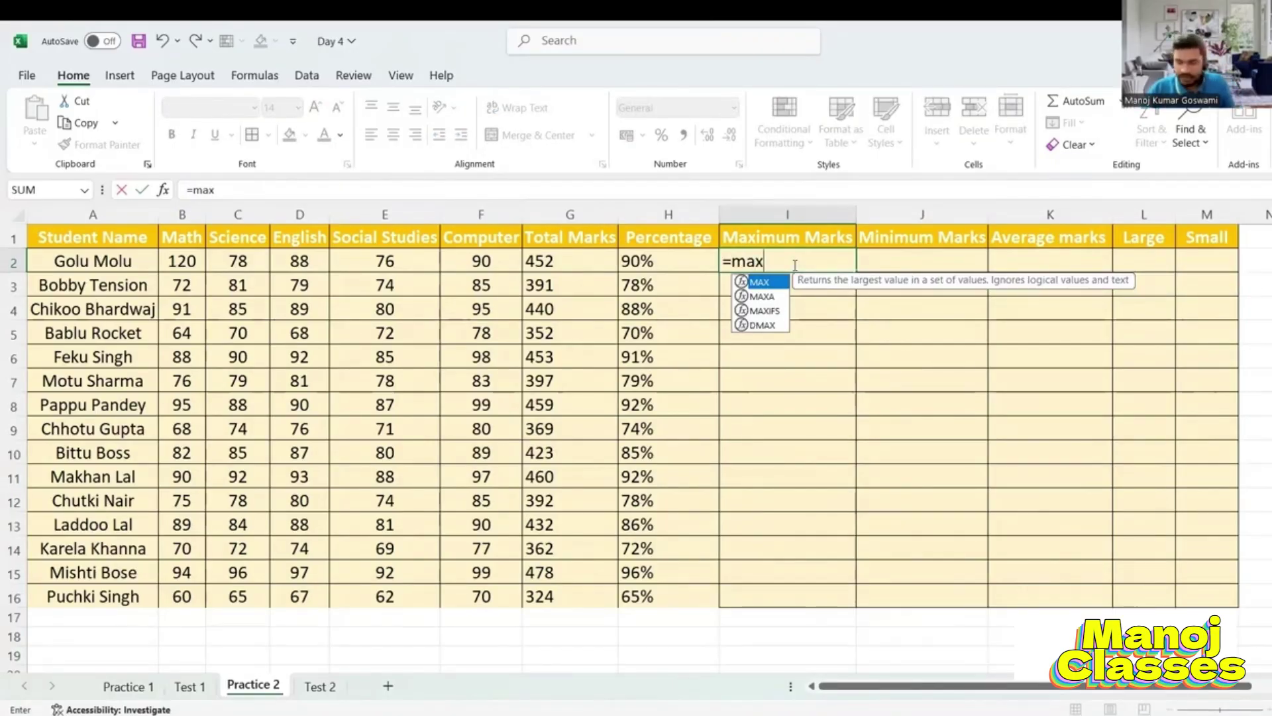
key(Escape)
key(BackSpace)
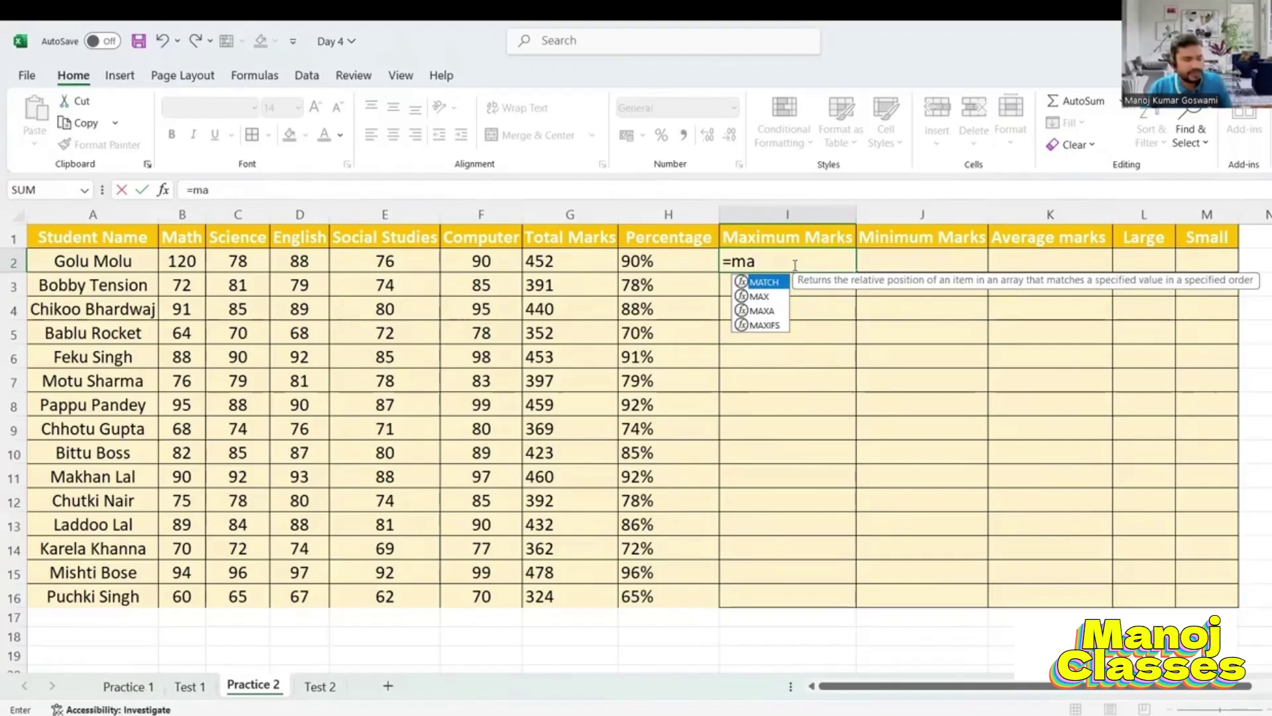
text(x)
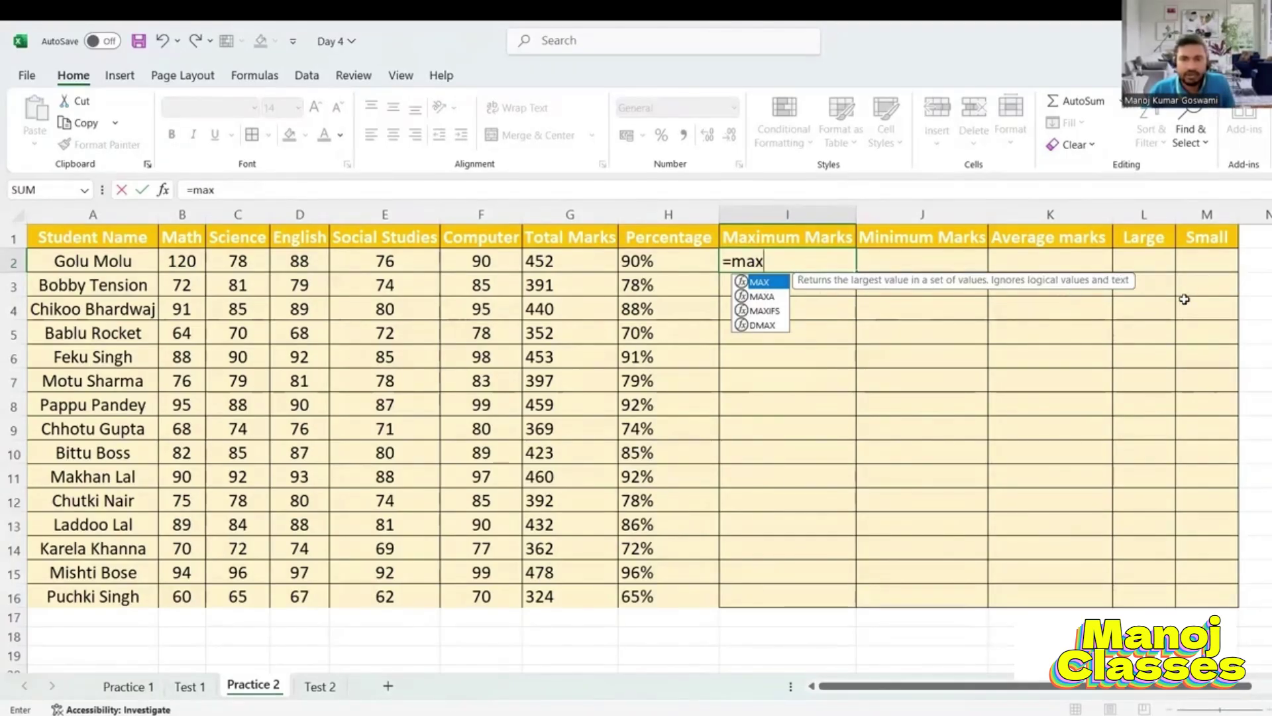
click(1125, 288)
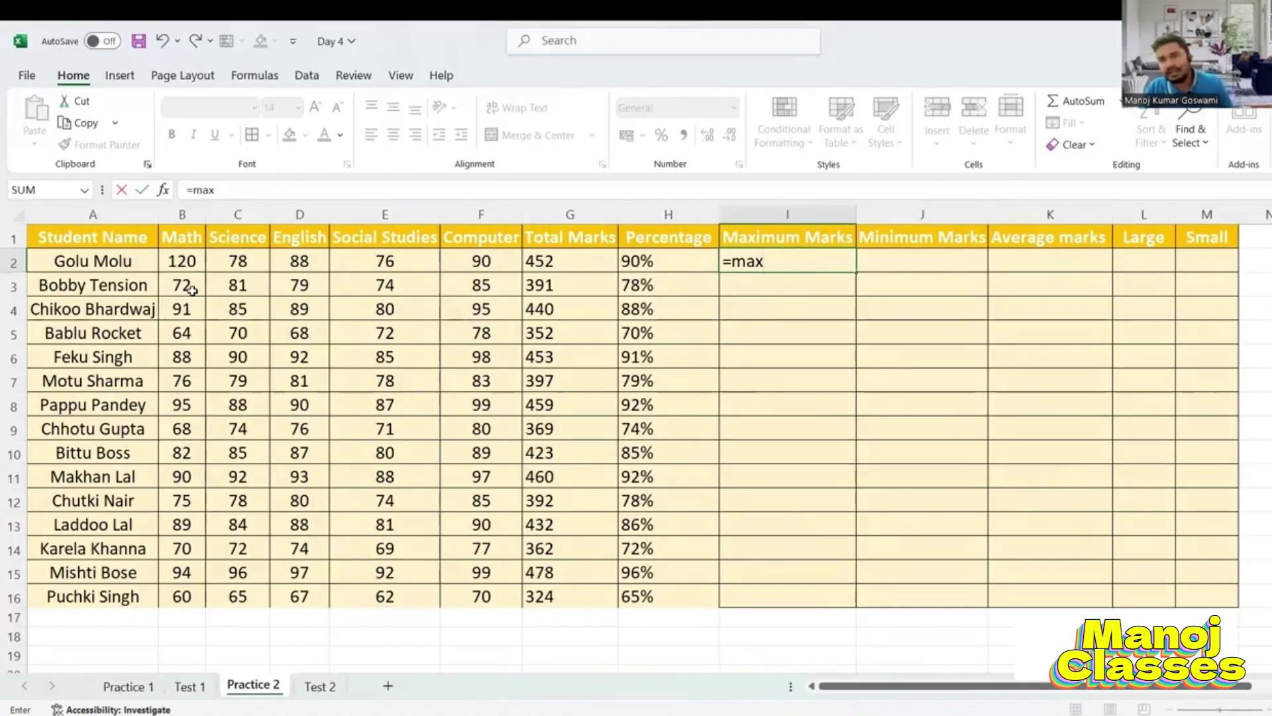
key(BackSpace)
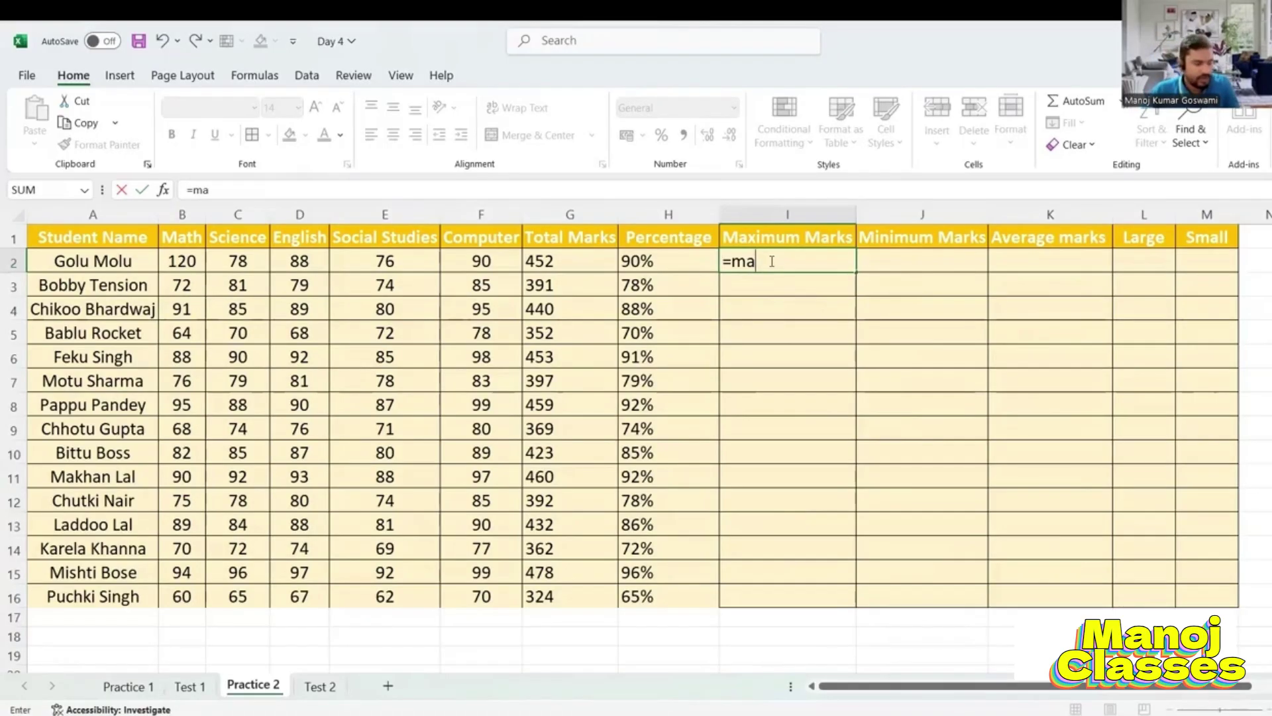
text(x)
key(Tab)
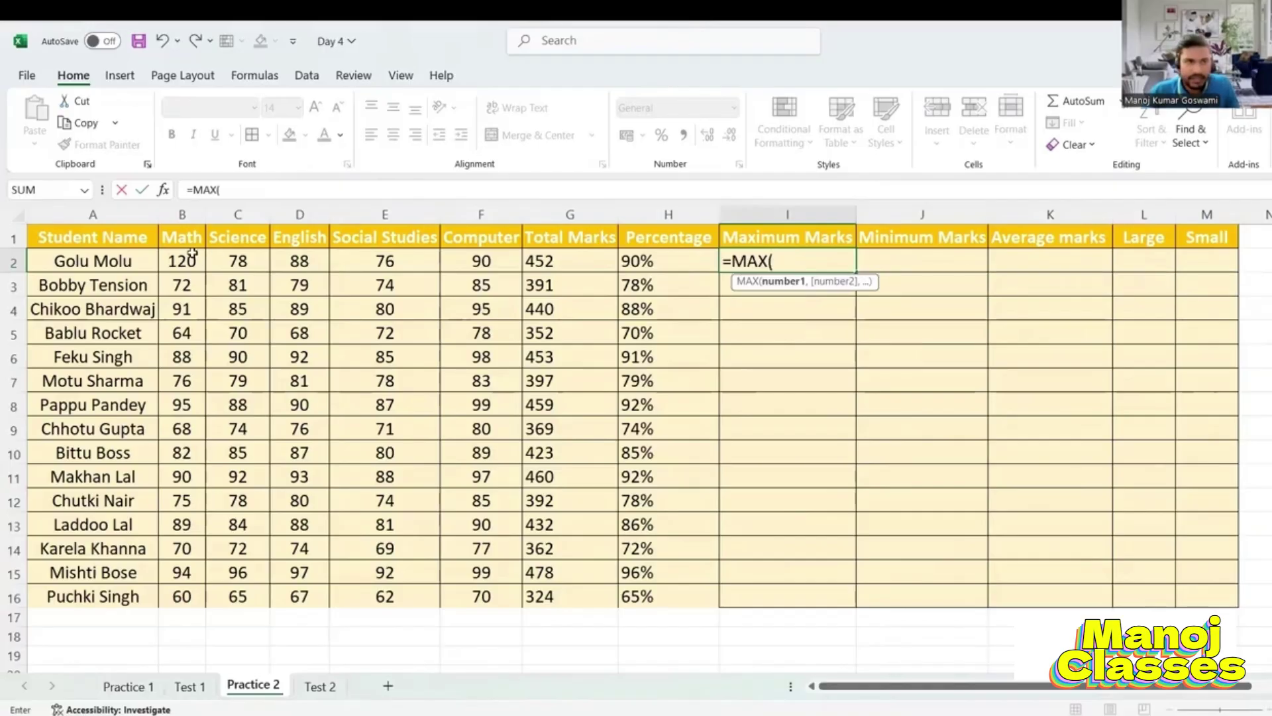
drag(172, 260, 481, 260)
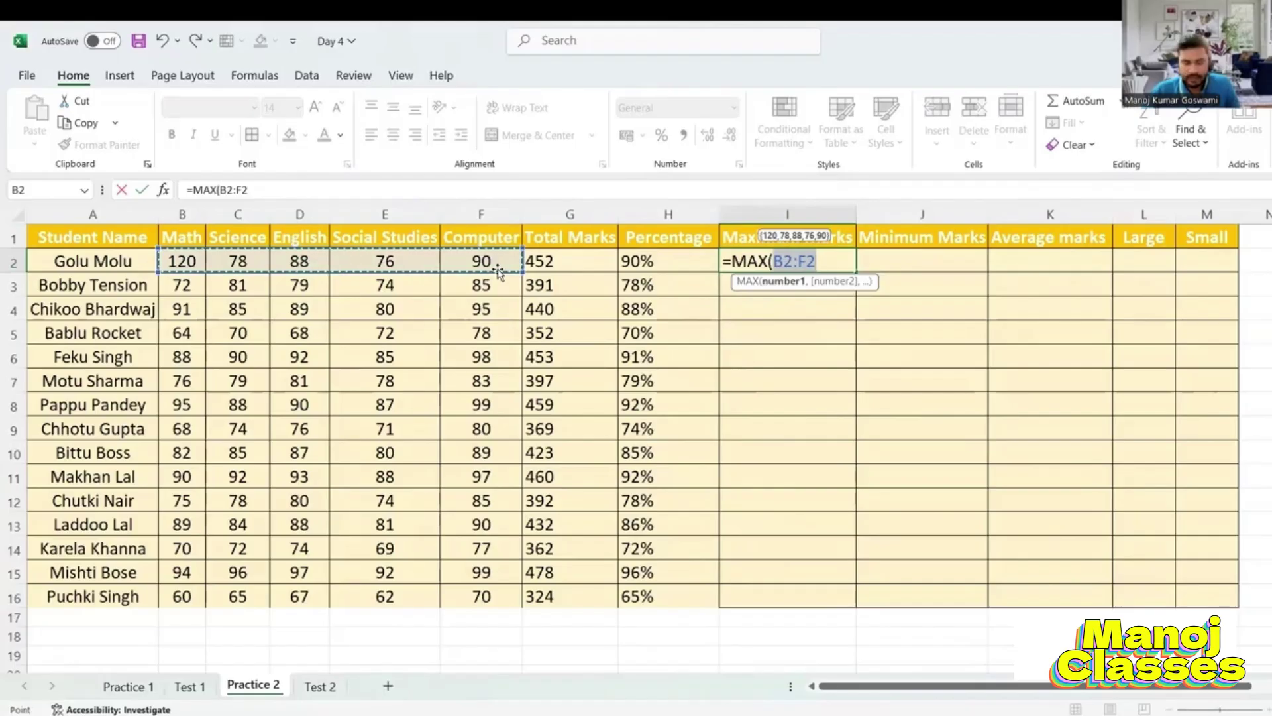
key(Return)
- Fill the MAX formula from I2 down through I16 and open the I2 formula for review
click(768, 245)
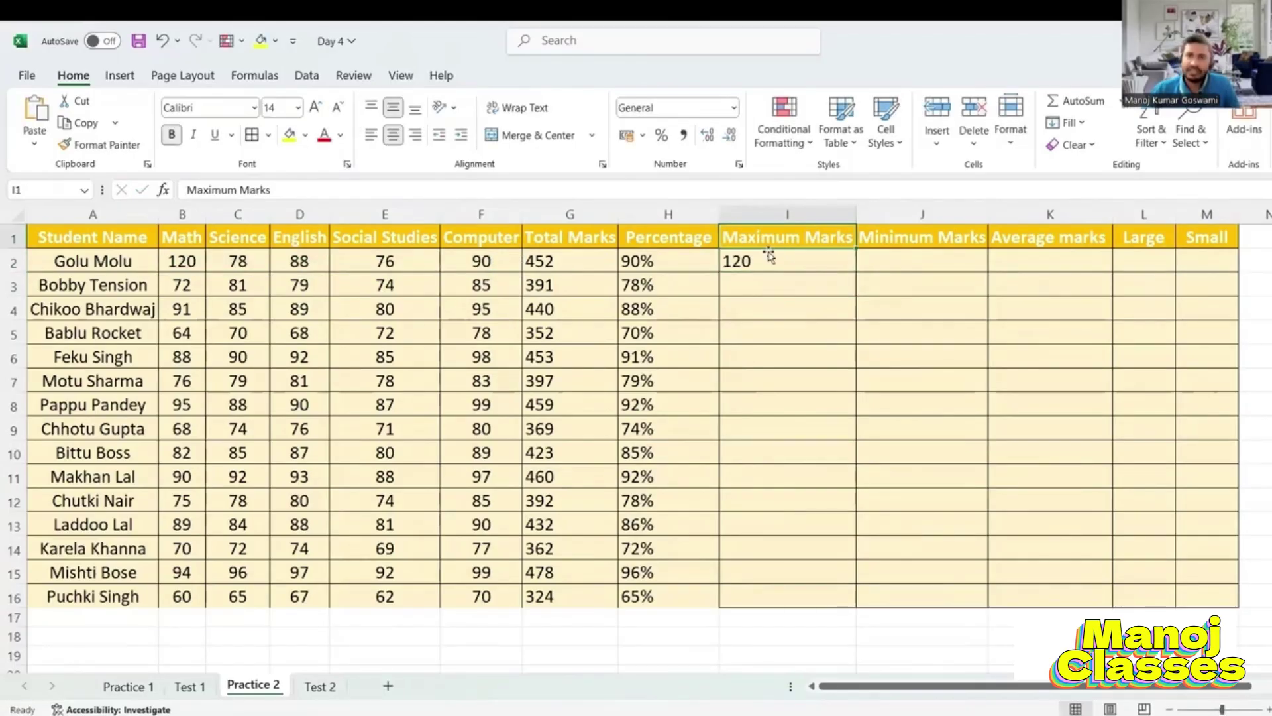
click(762, 259)
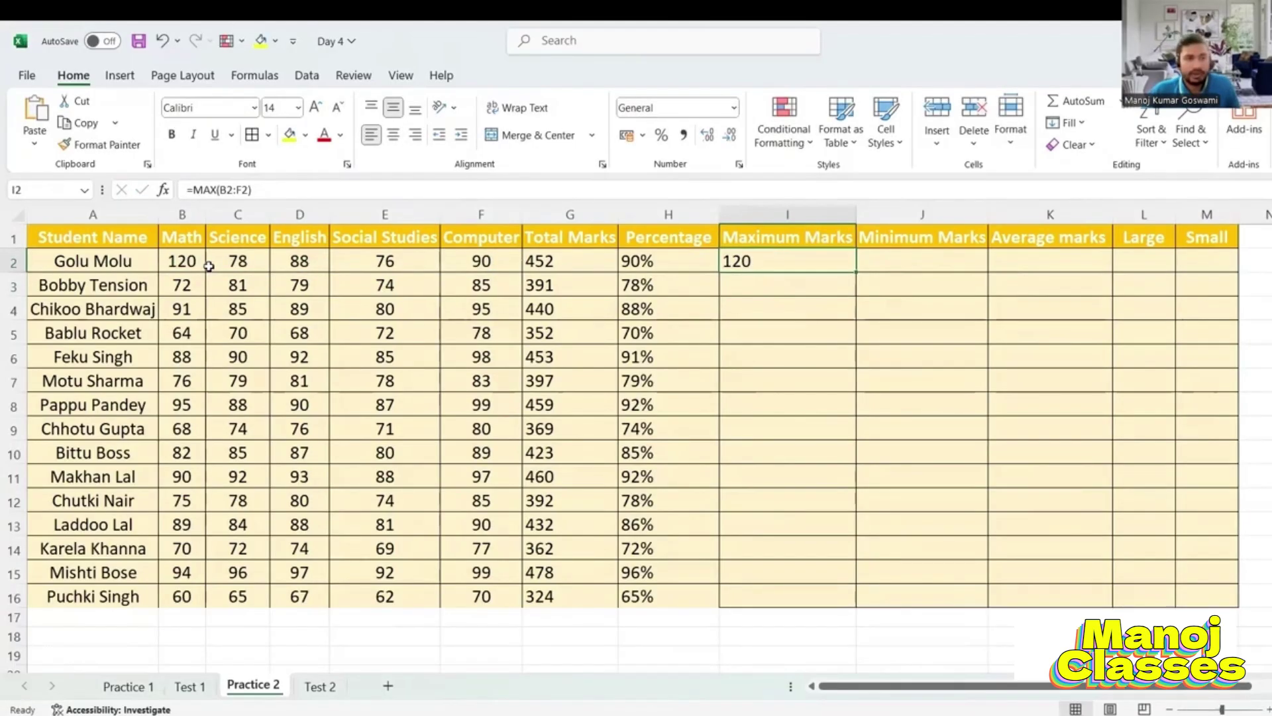
click(196, 262)
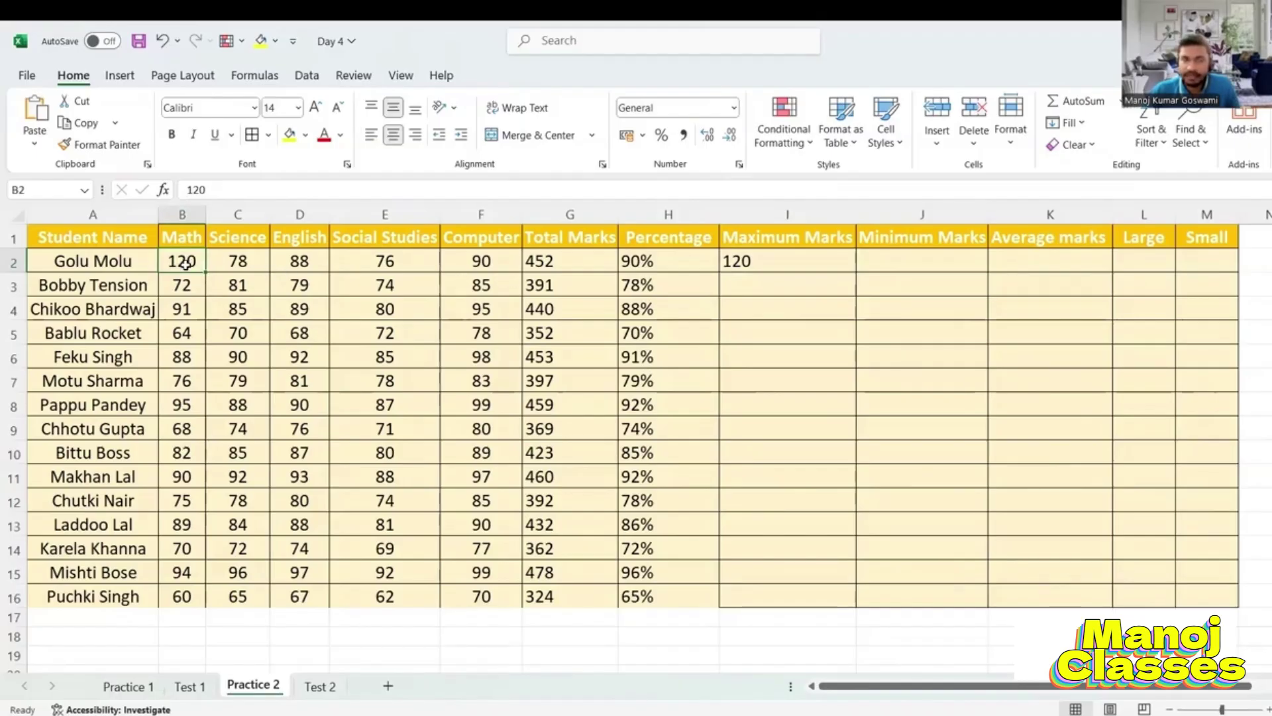
drag(187, 263, 566, 265)
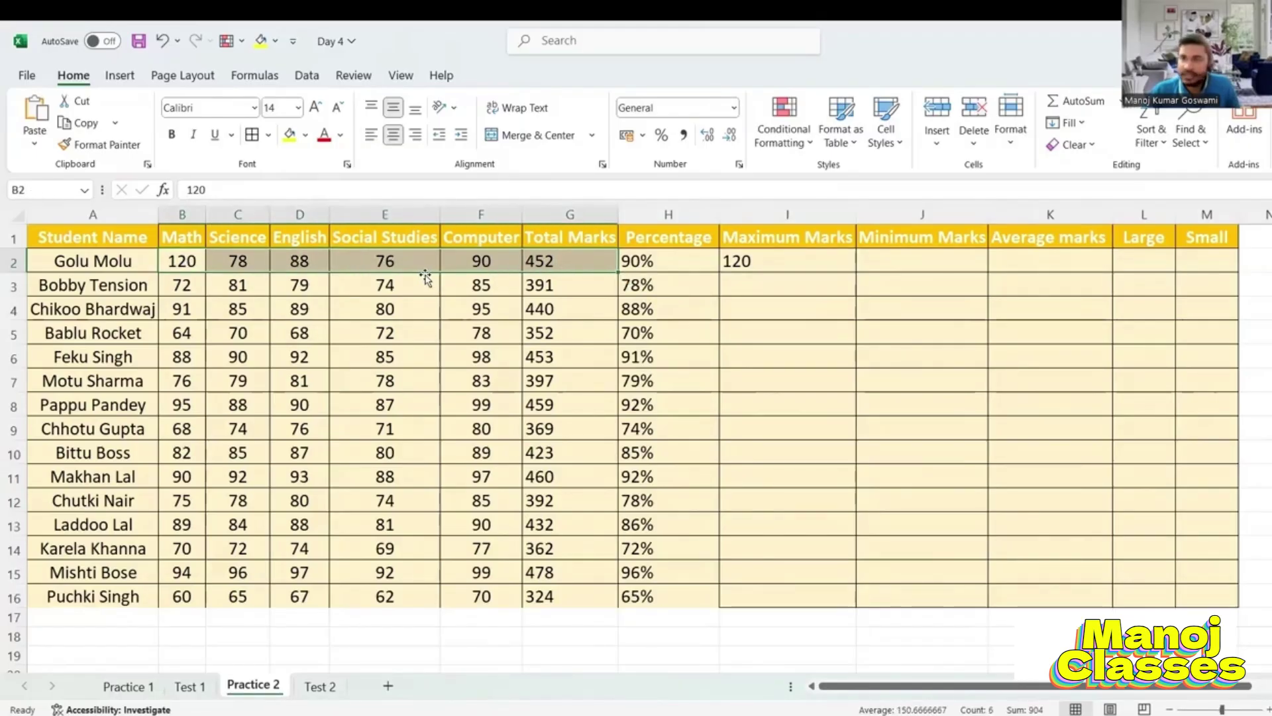
click(802, 264)
double_click(858, 272)
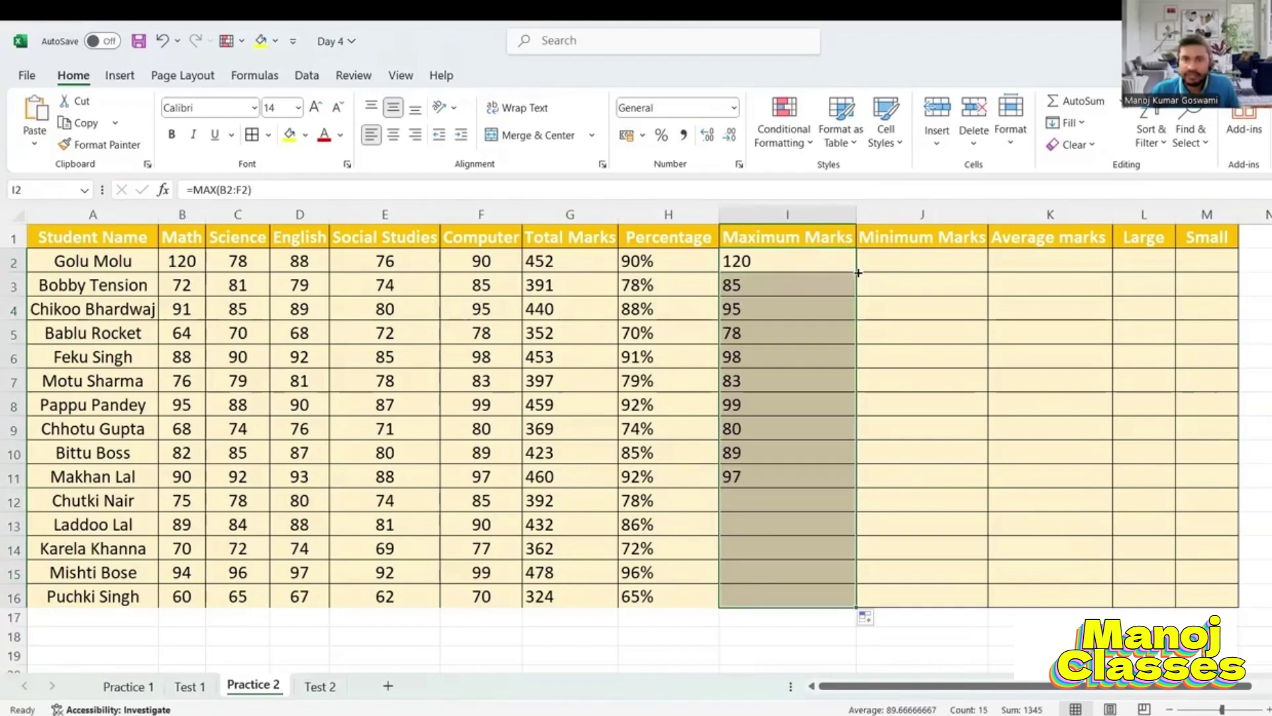
double_click(767, 260)
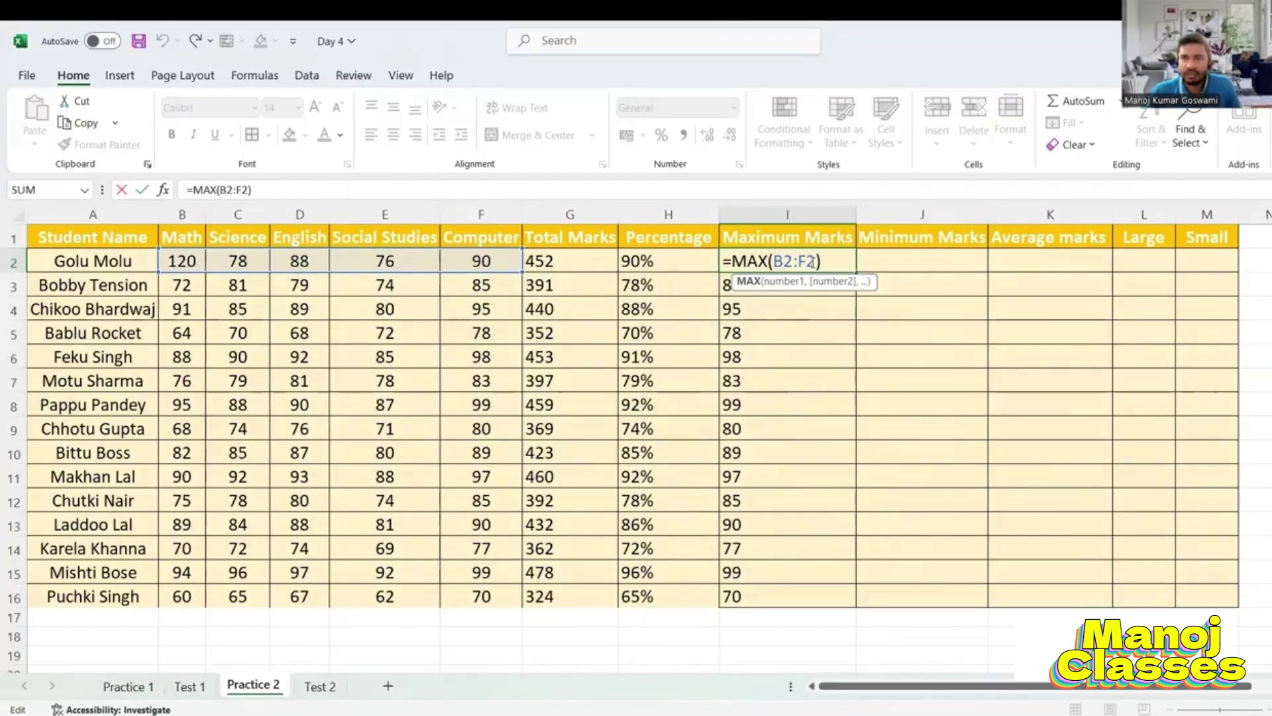
- Enter =MIN(B2:F2) in J2 to find the first student's minimum marks across the five subjects
key(Return)
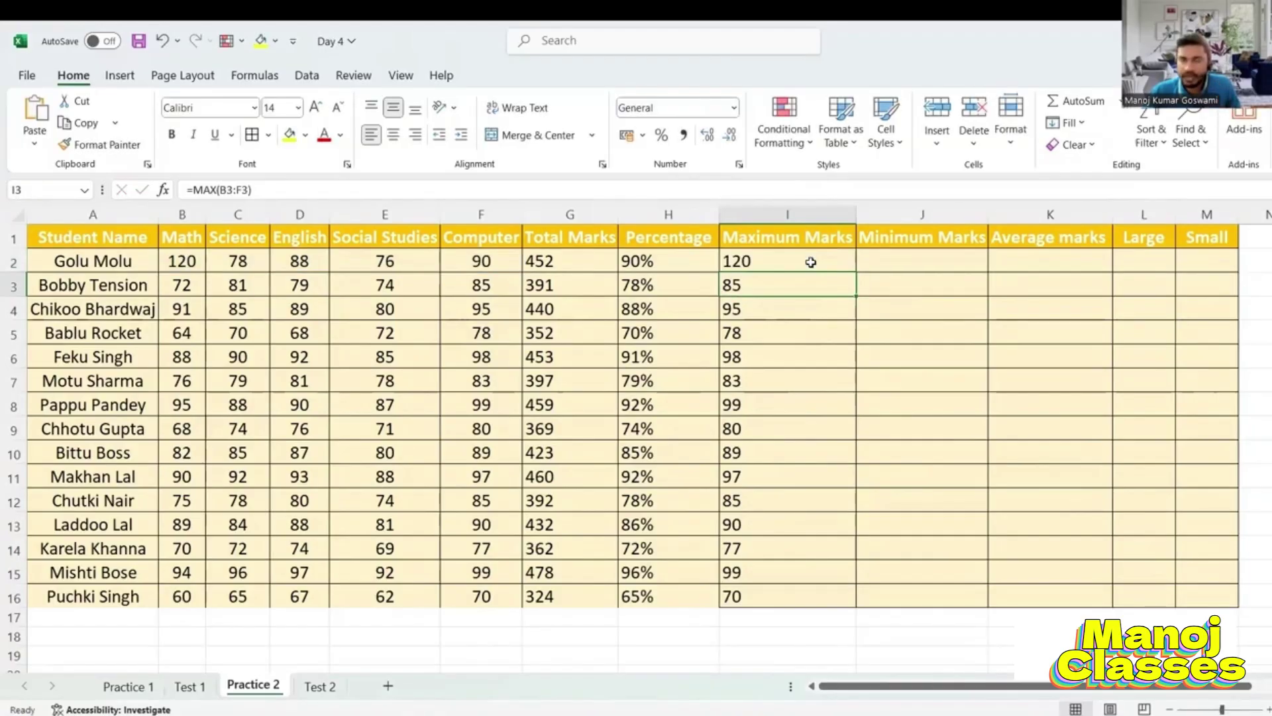
click(917, 255)
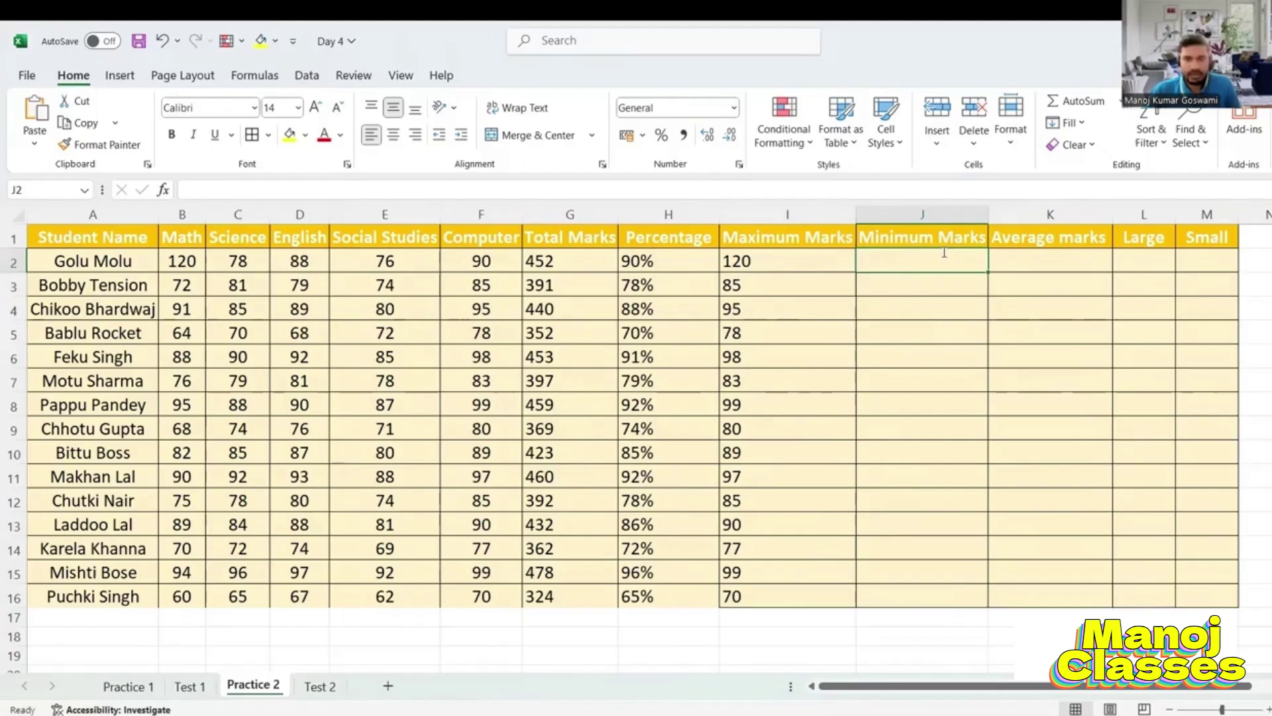
text(=m)
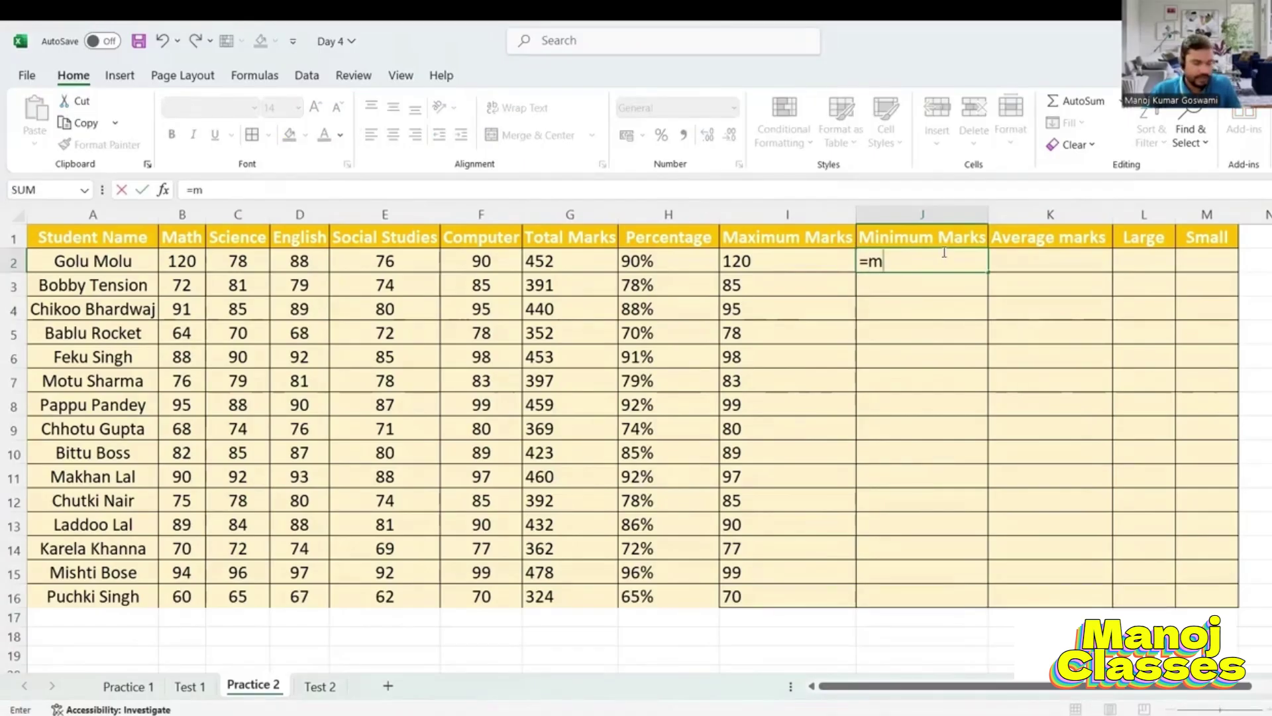
text(in)
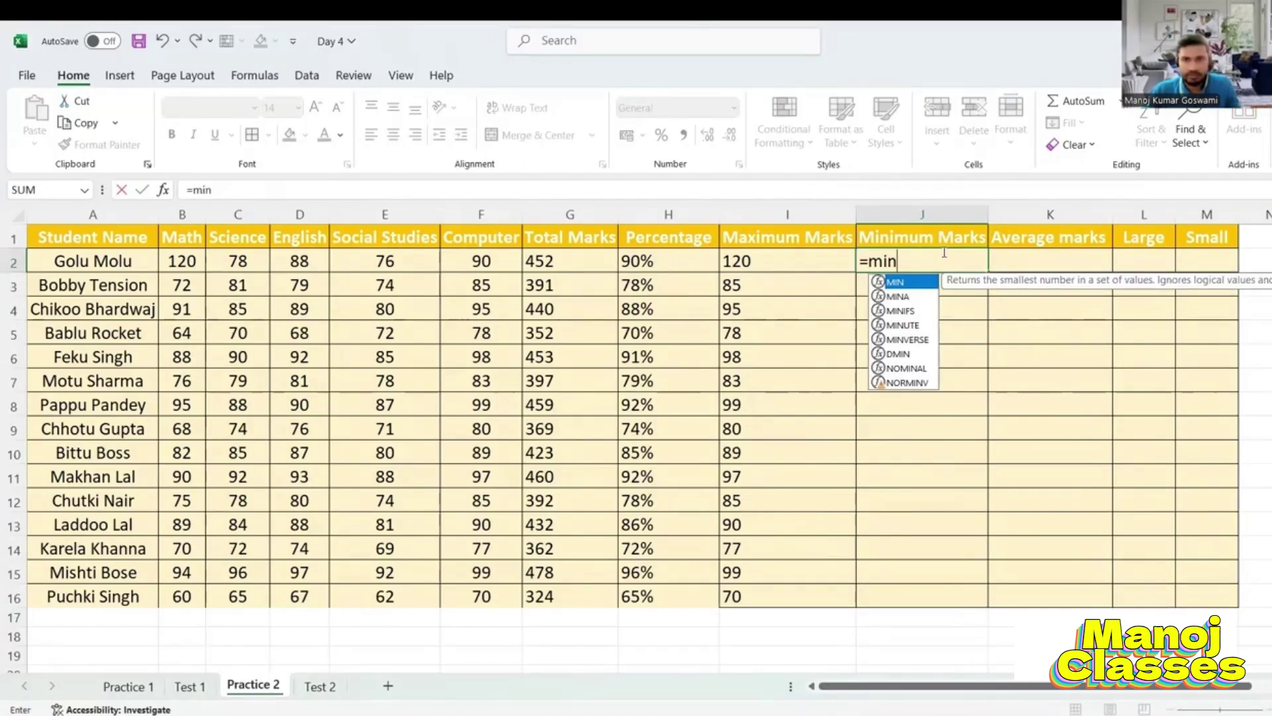
key(Tab)
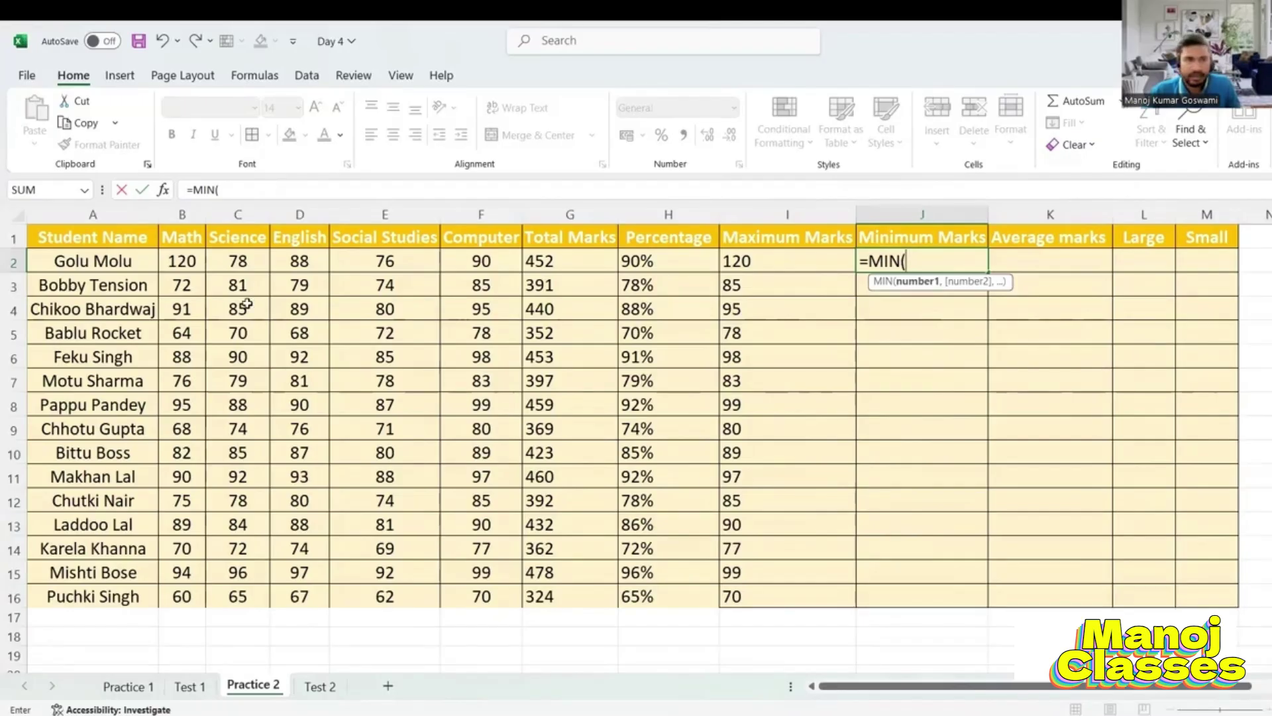
drag(173, 260, 481, 260)
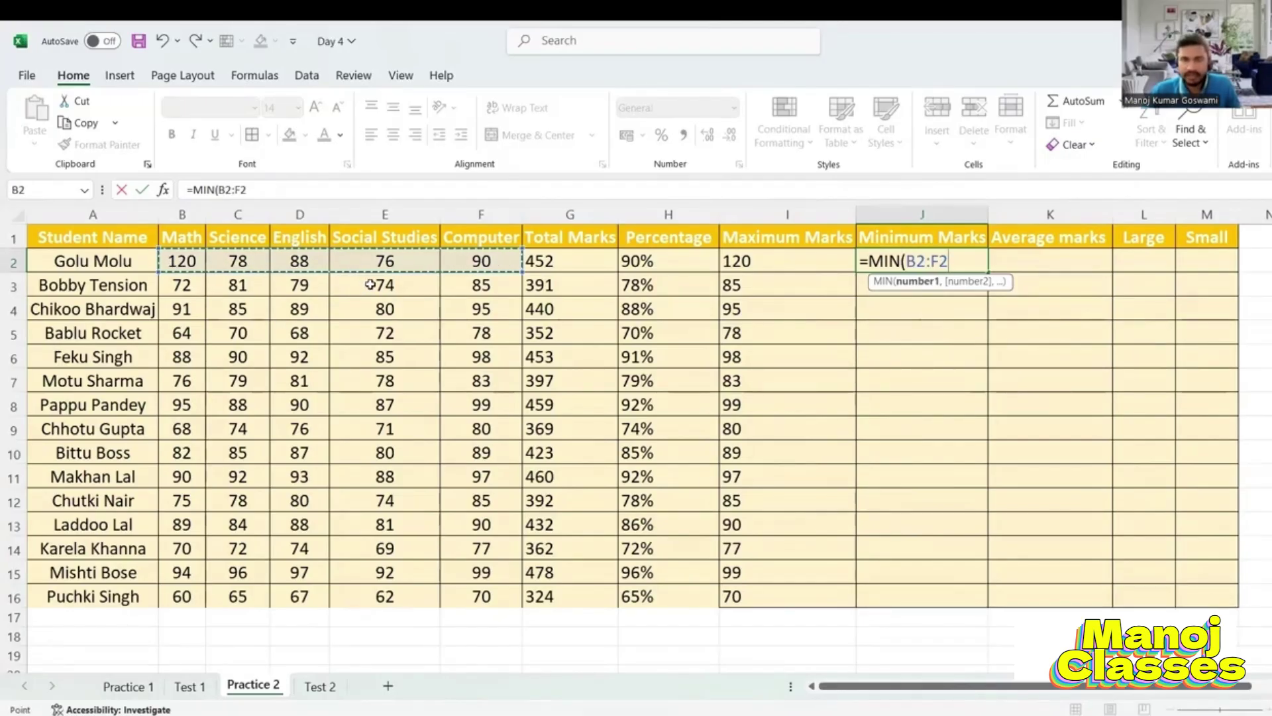
key(Return)
click(915, 254)
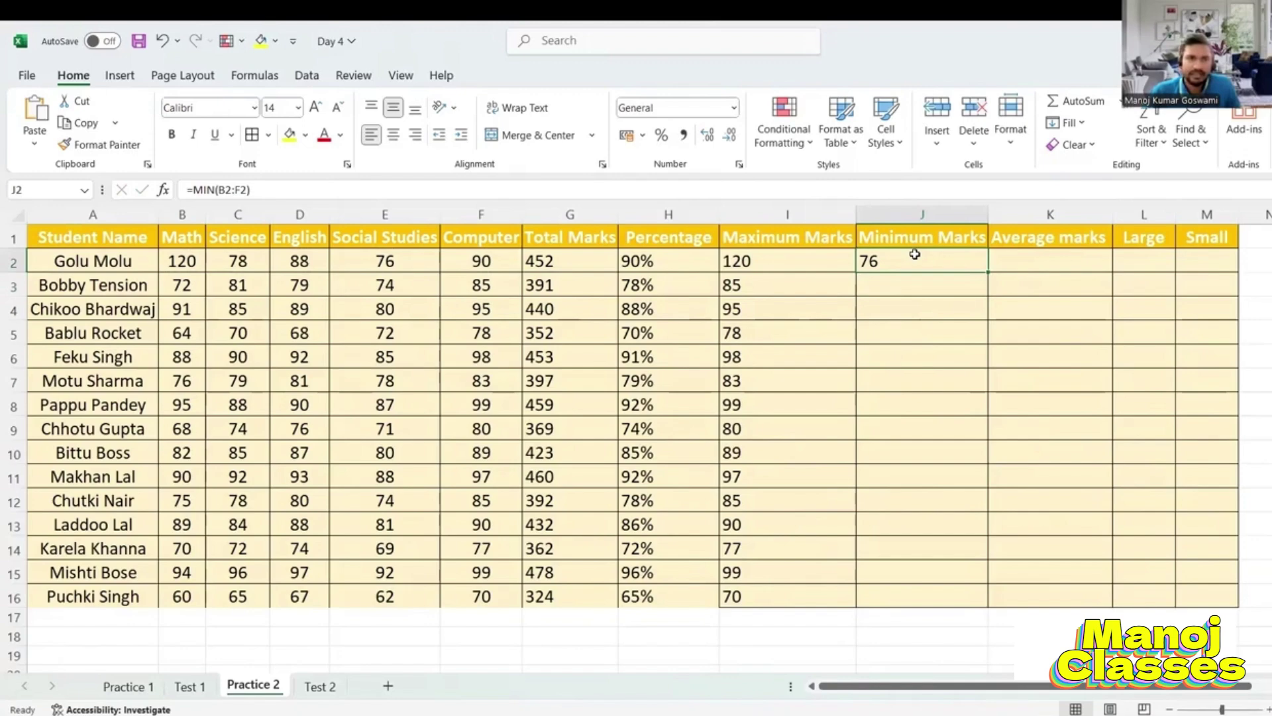
- Change the first student's English mark in D2 to 70 to test the minimum formula
click(398, 260)
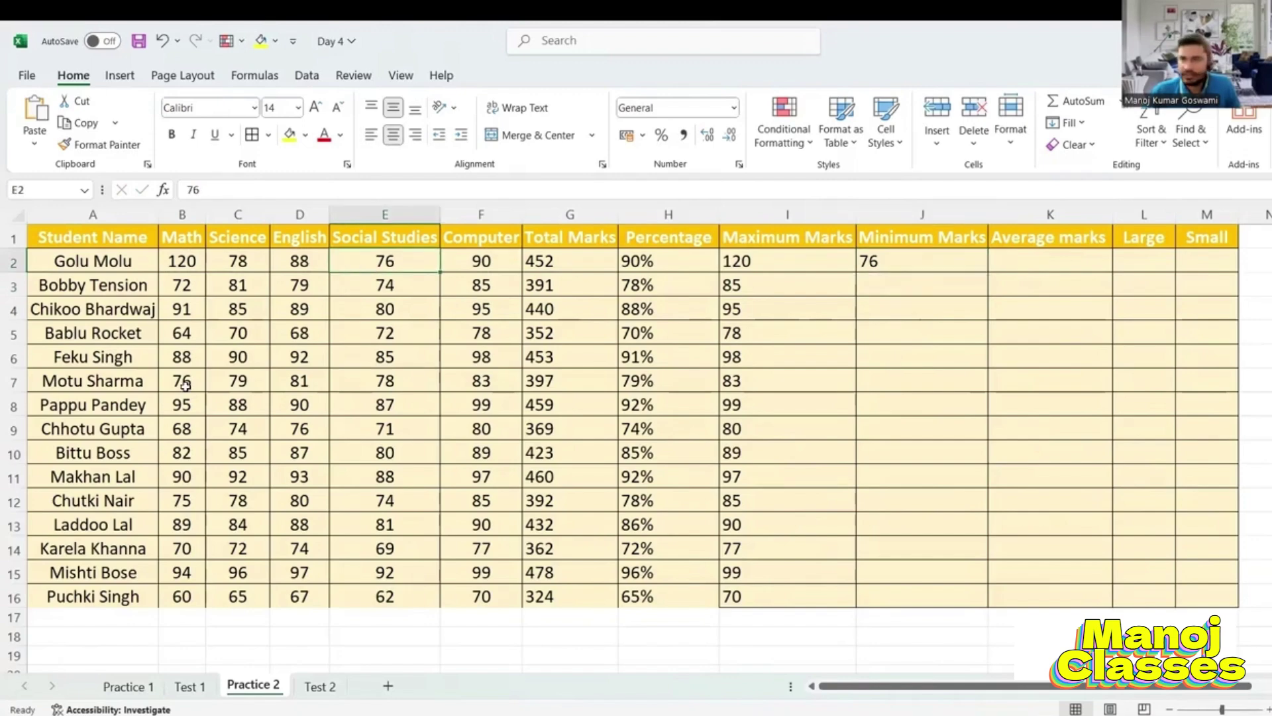
click(311, 260)
text(70)
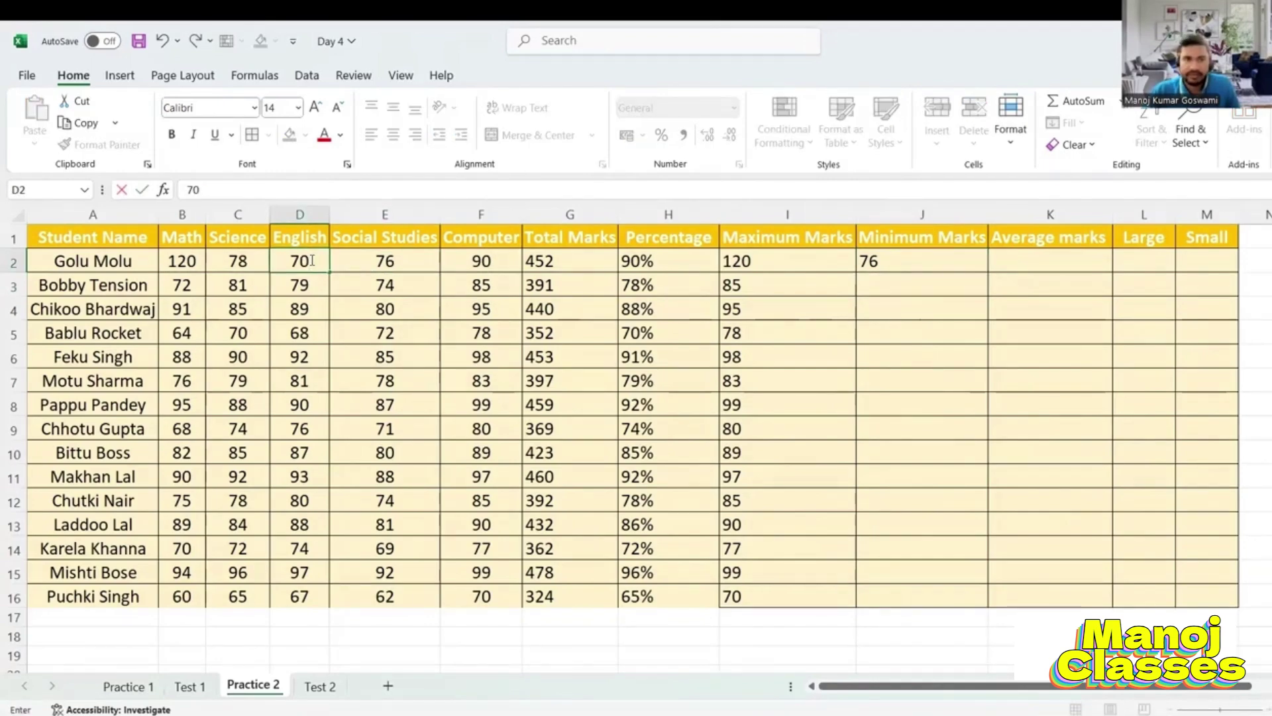
key(Return)
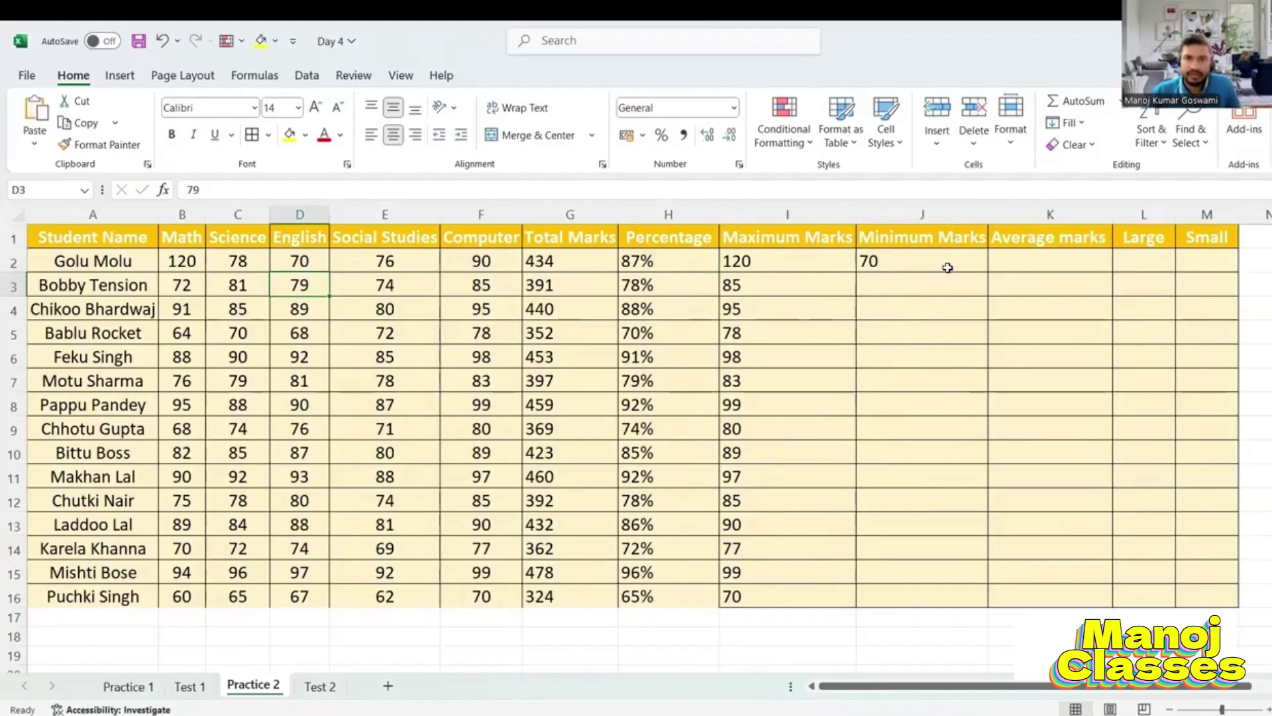
- Fill the MIN formula from J2 down through J16 for all students
click(888, 262)
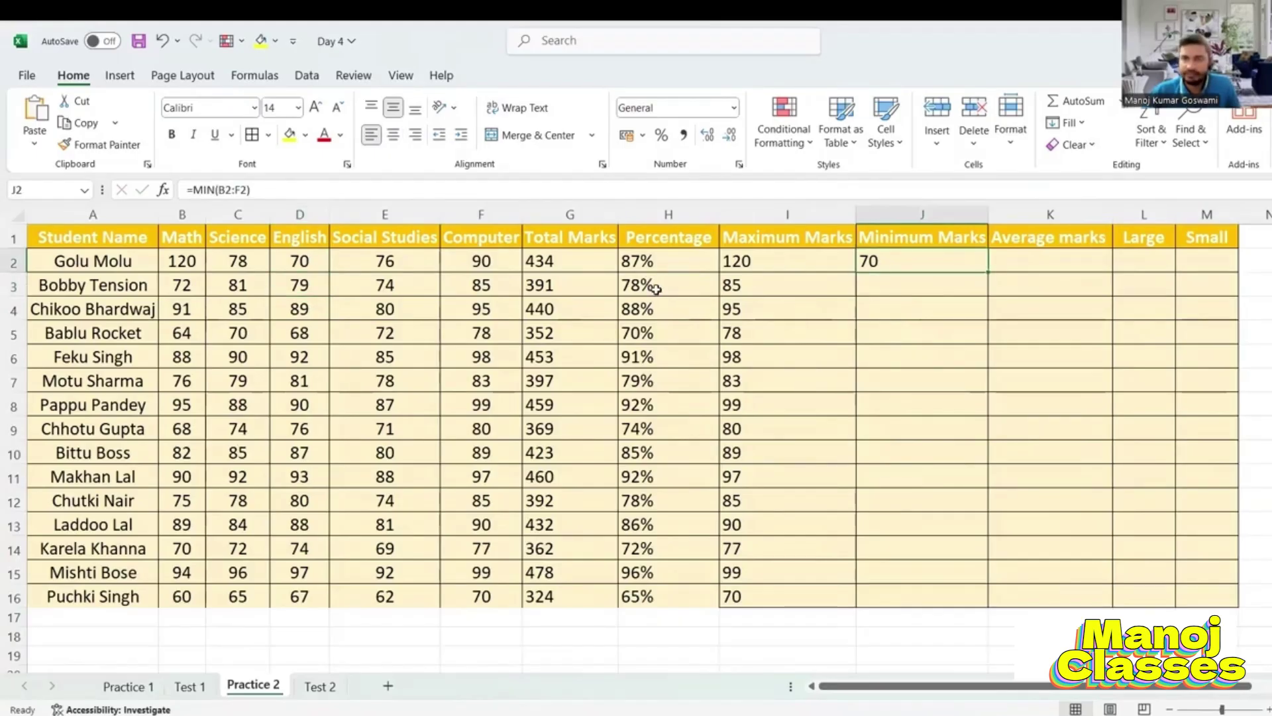
double_click(988, 272)
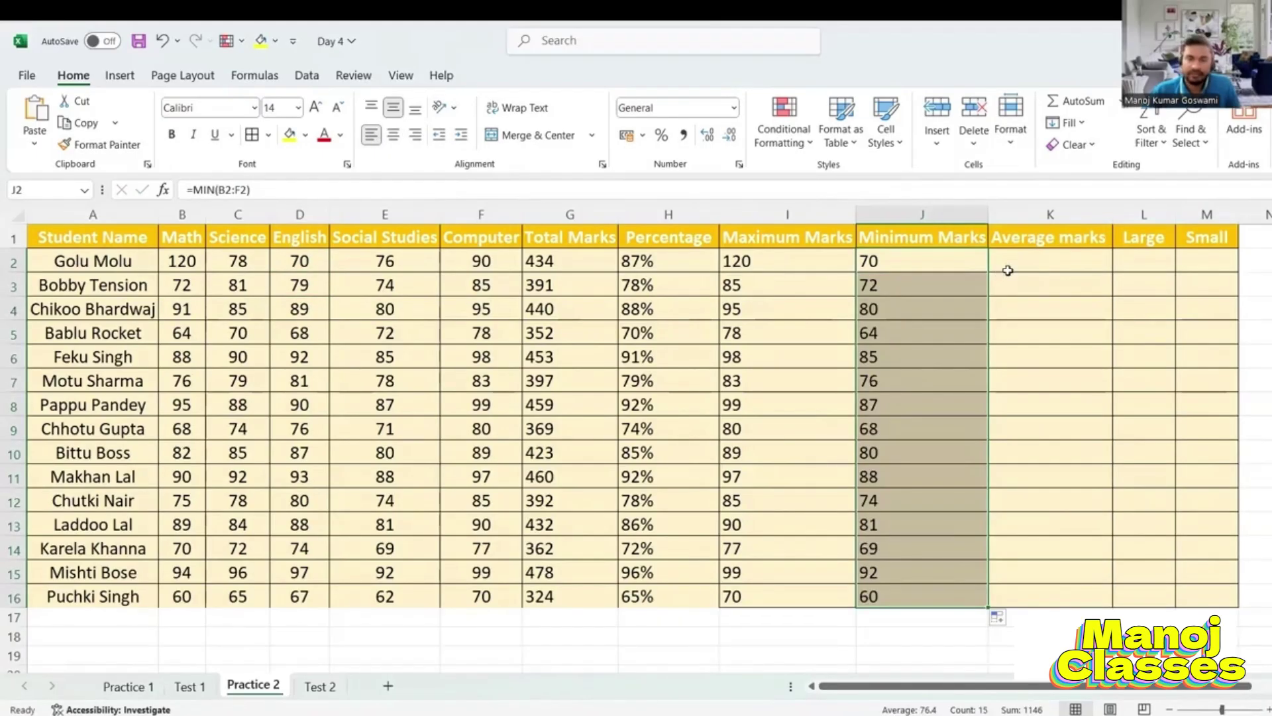
click(1144, 292)
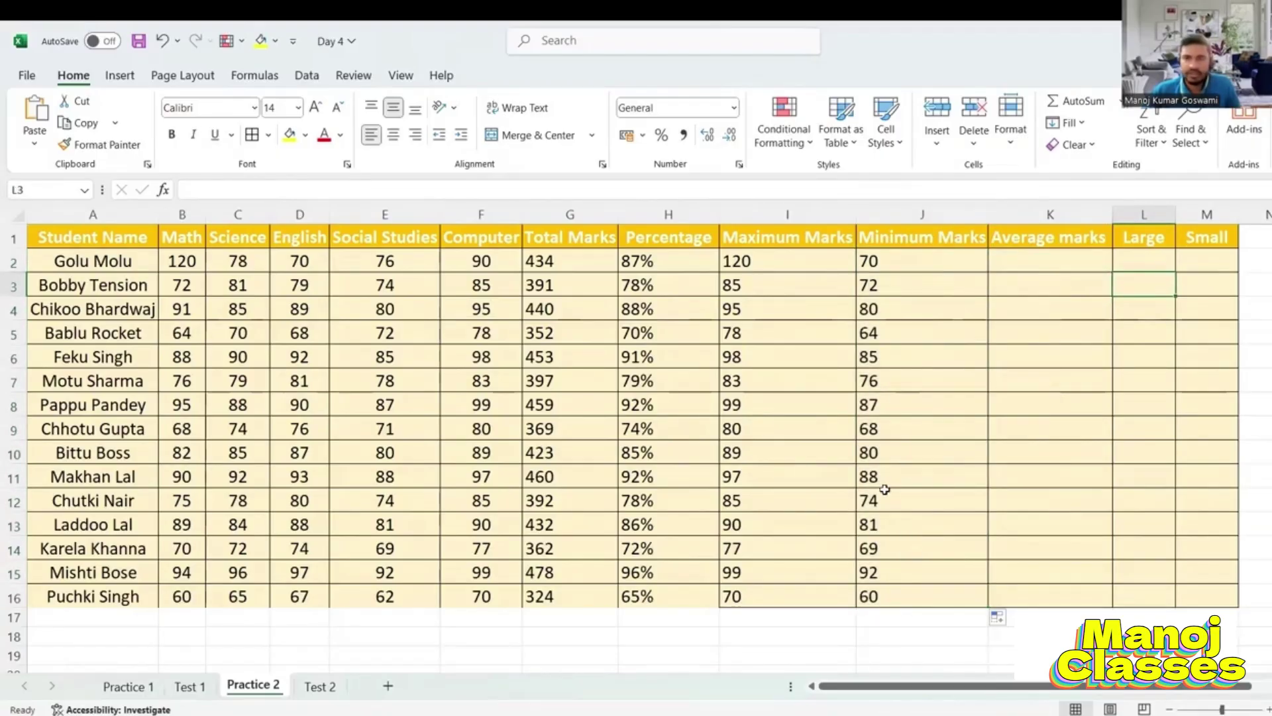
- Enter =AVERAGE(B2:F2) in K2 for the average marks and fill it down through K16
click(1062, 259)
text(=)
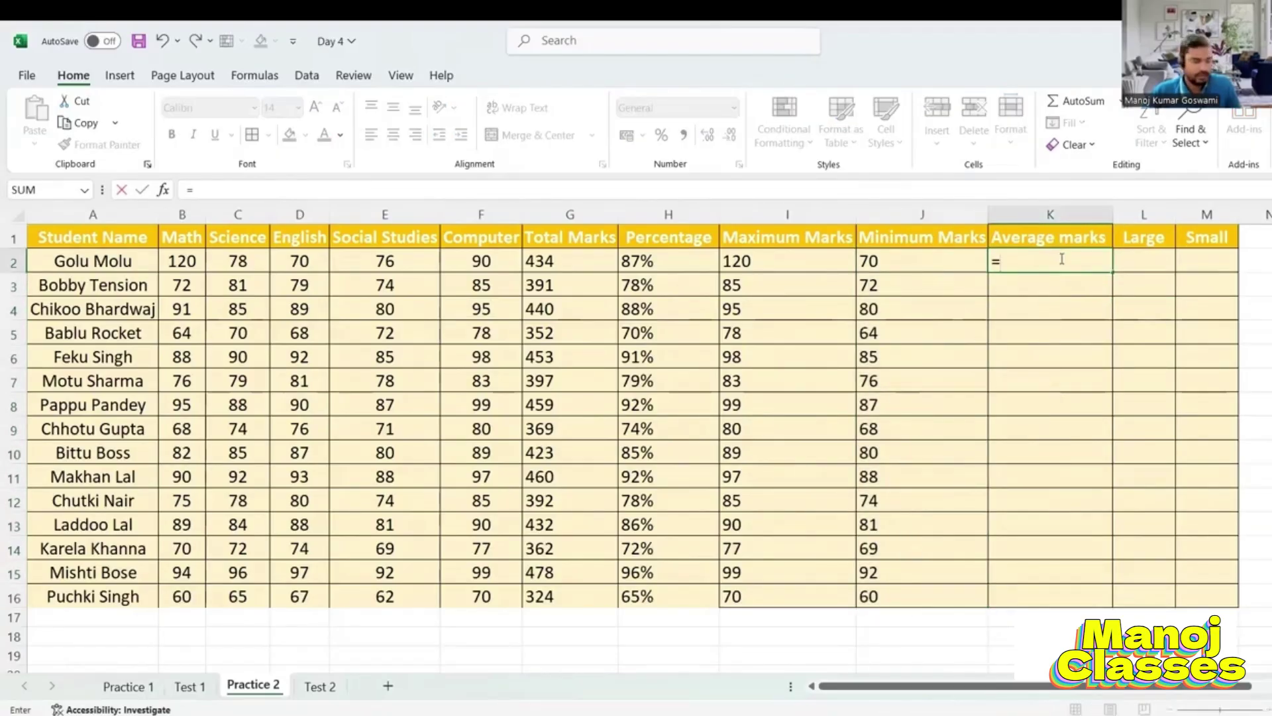
text(a)
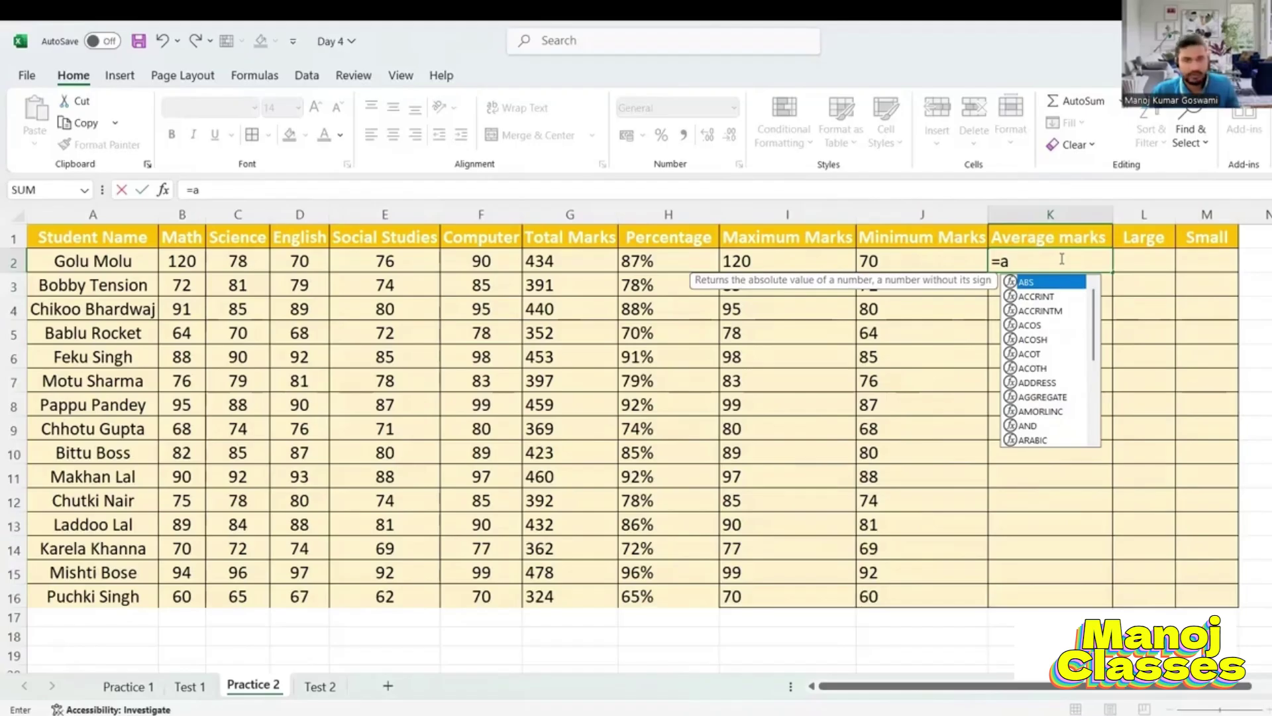
text(ver)
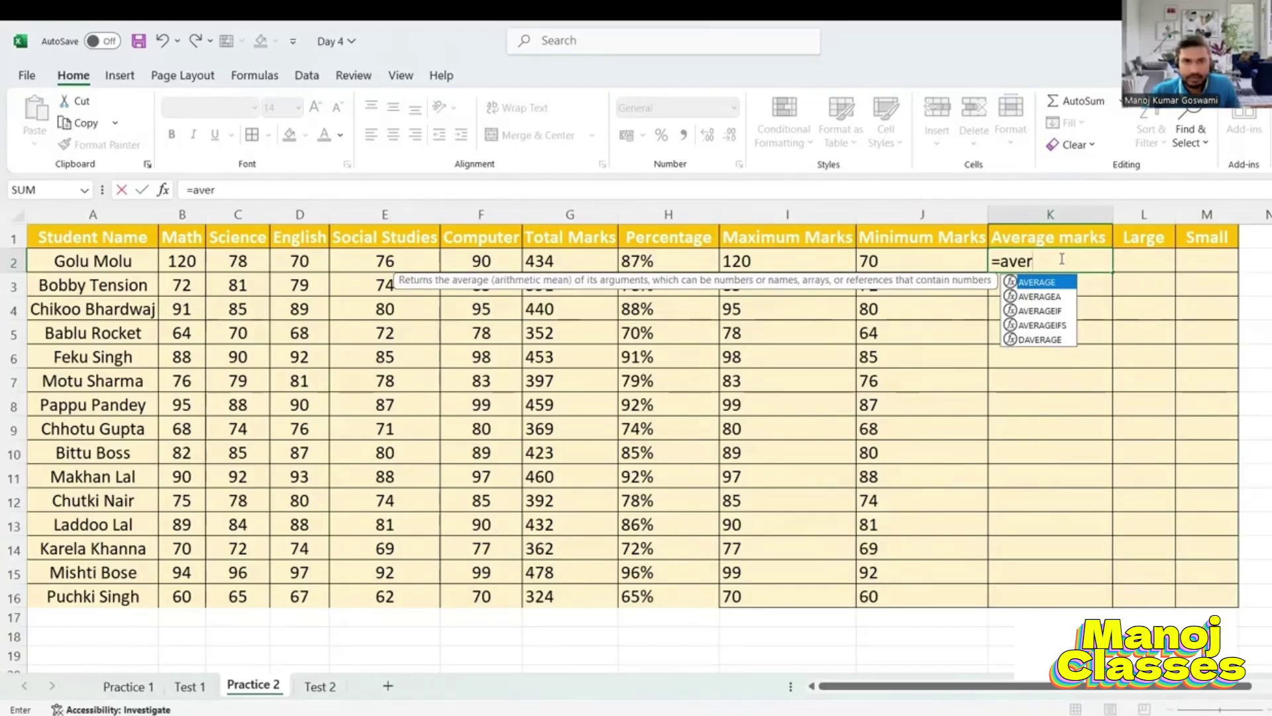
key(Tab)
drag(177, 259, 265, 259)
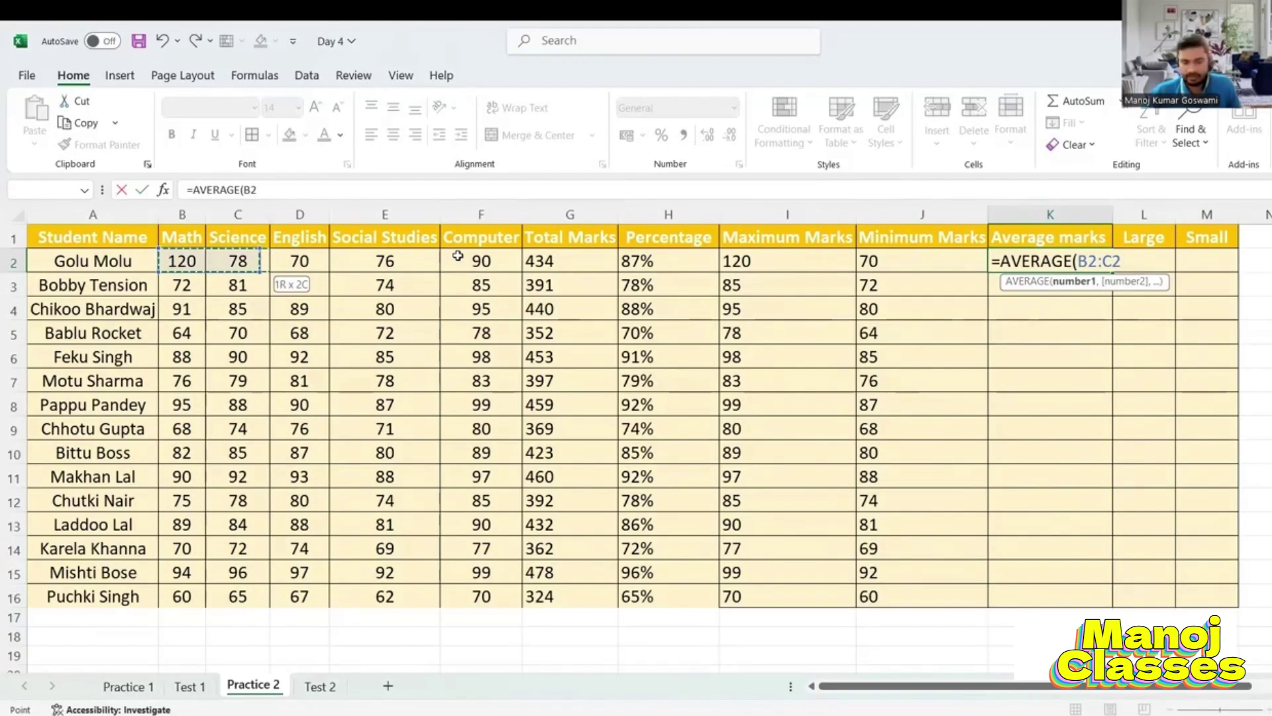
drag(457, 255, 458, 256)
key(Return)
click(1016, 256)
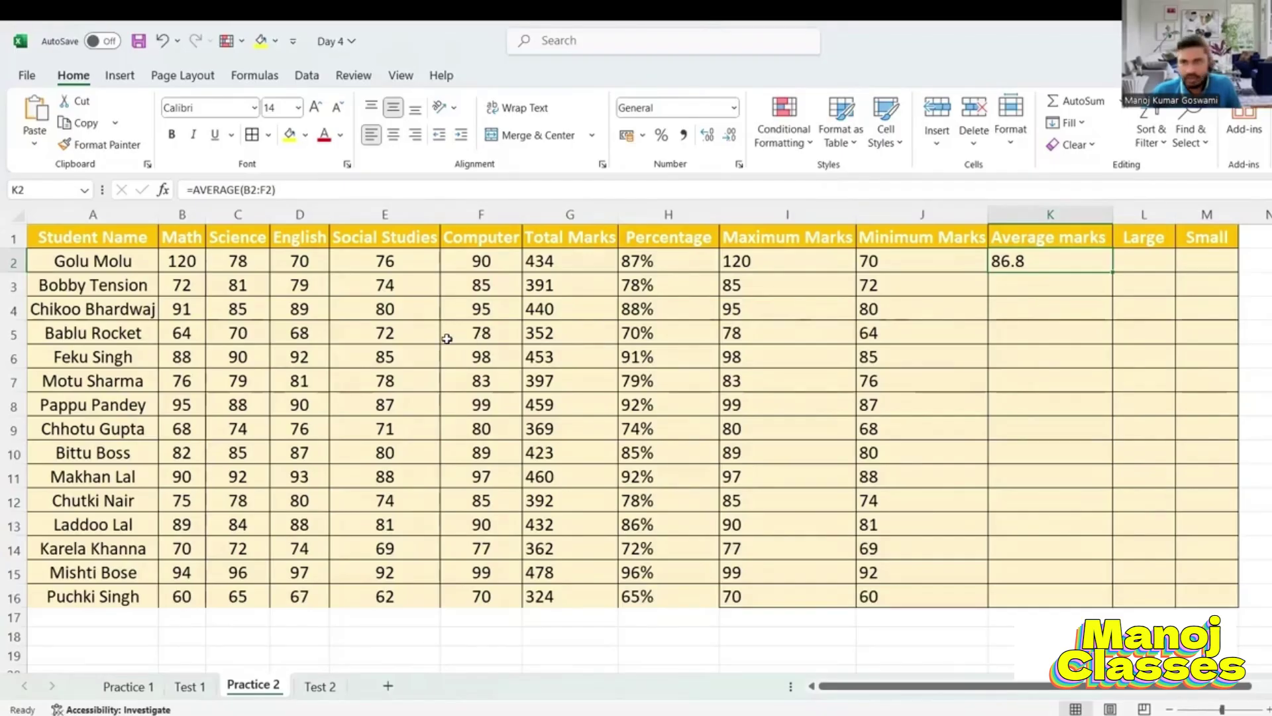
double_click(1113, 272)
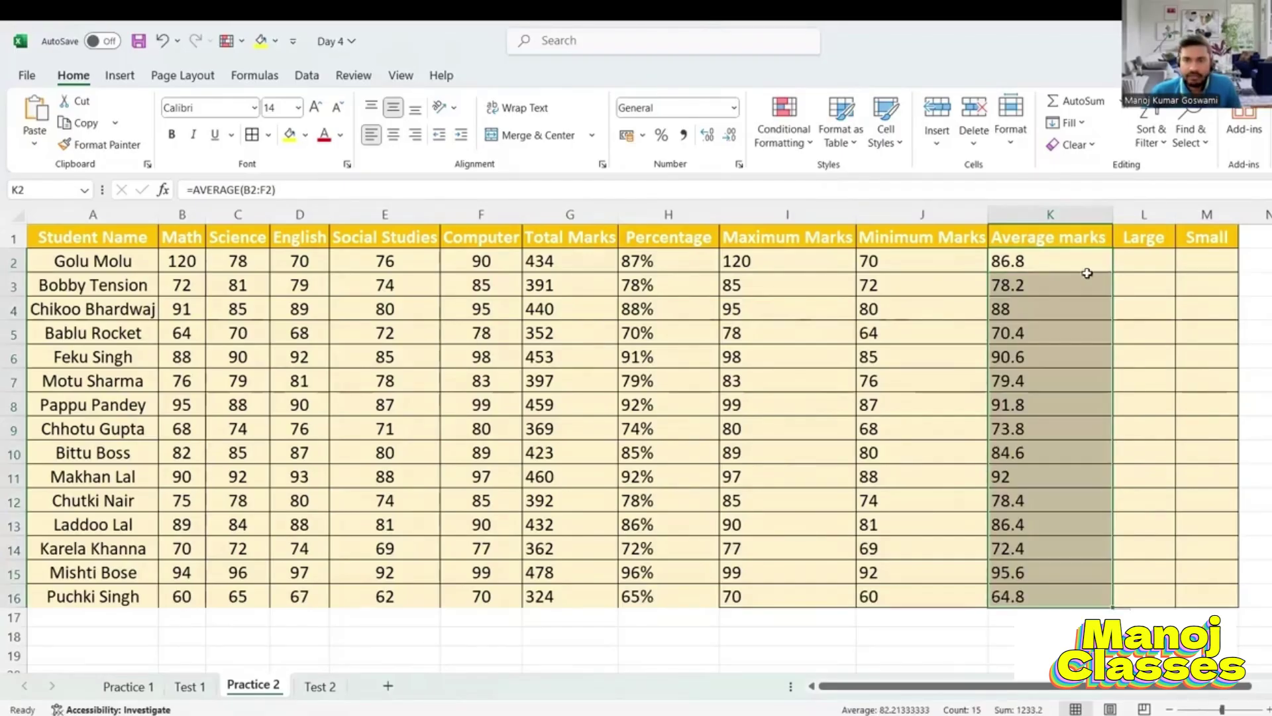
click(1151, 266)
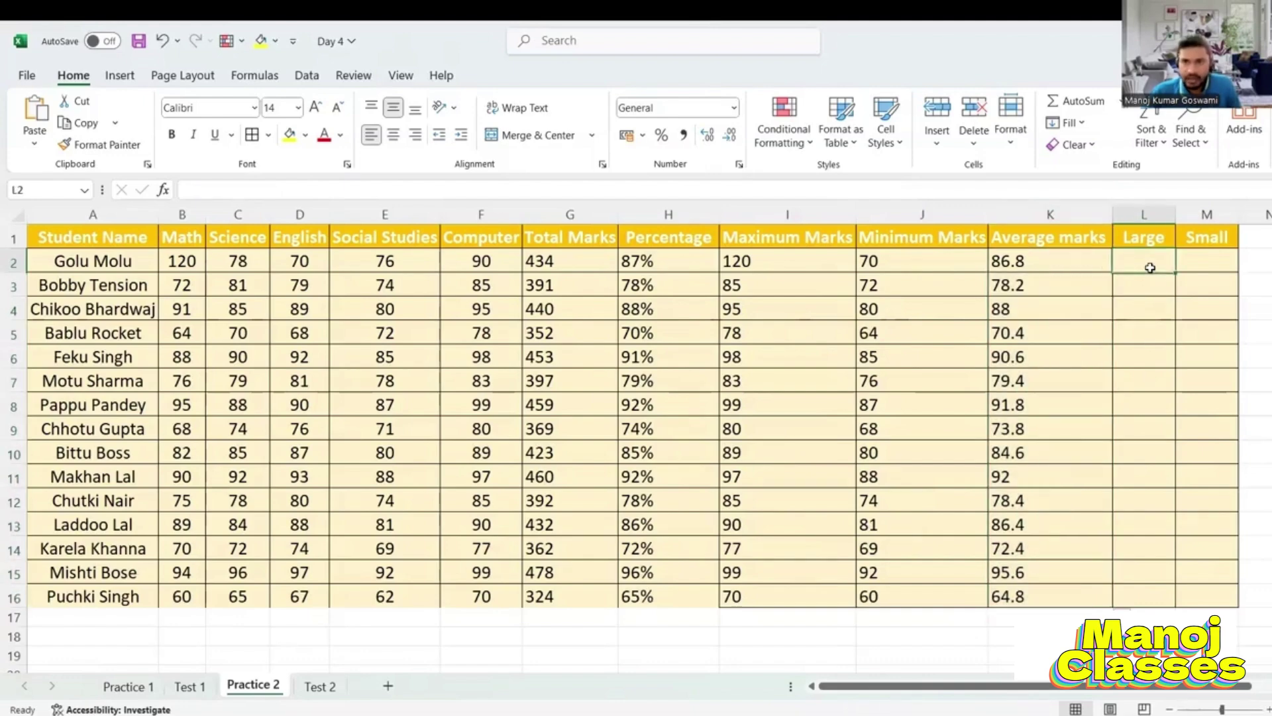
click(1224, 252)
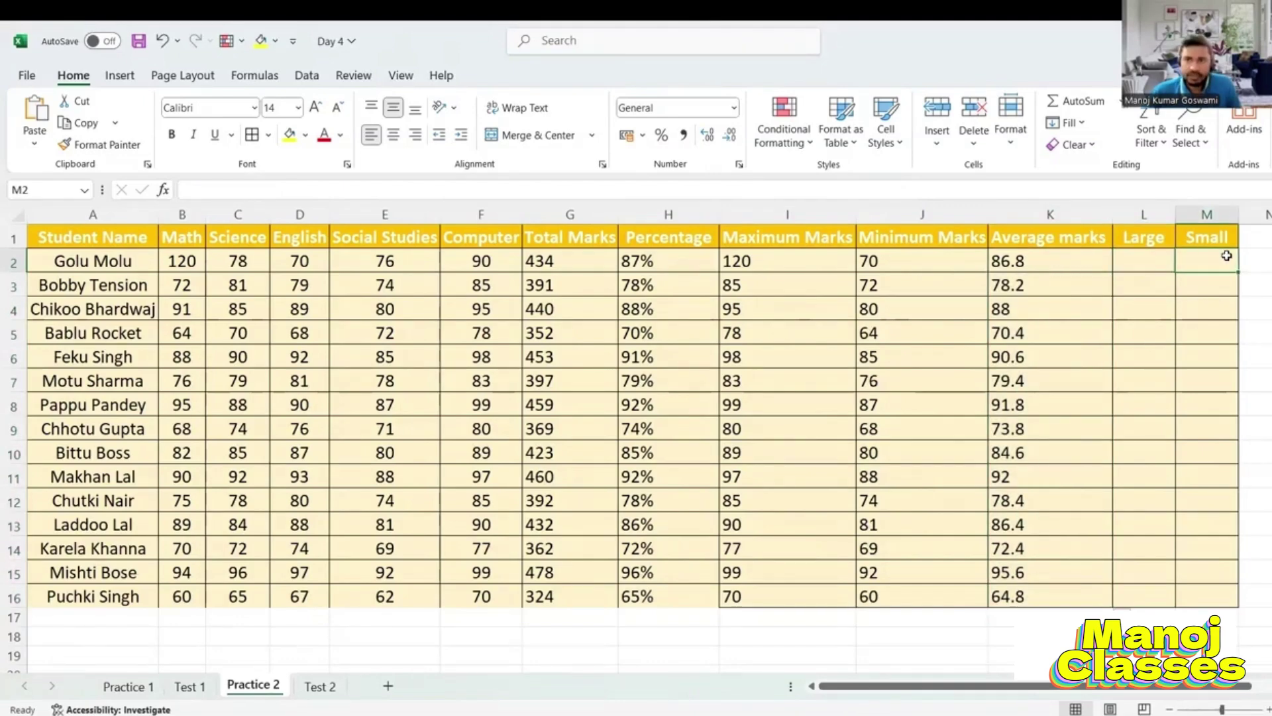
click(1144, 257)
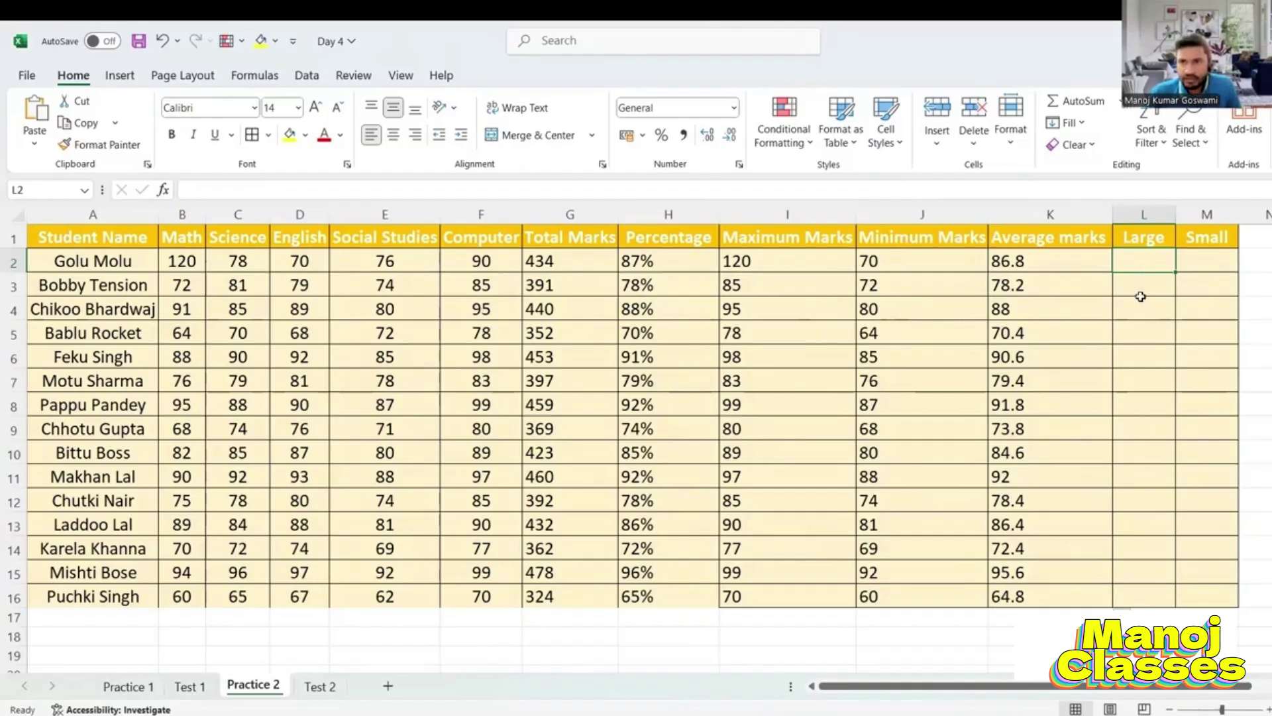
click(1135, 343)
click(1148, 256)
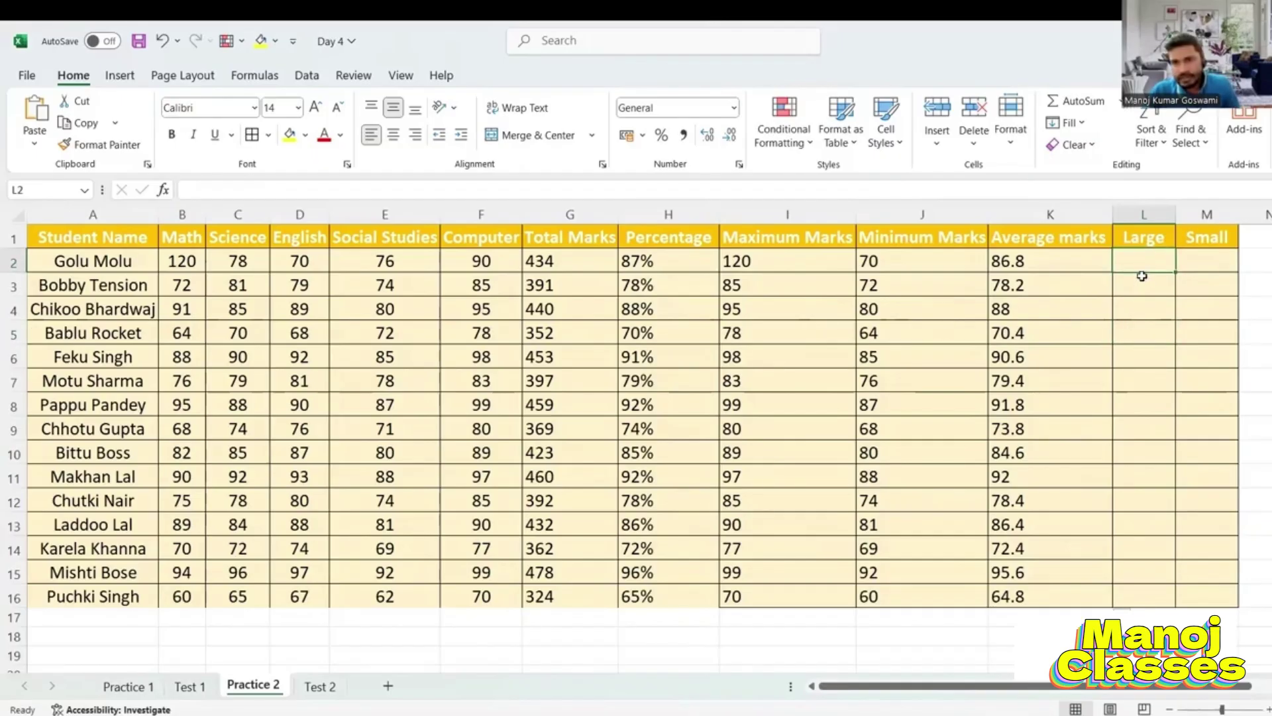
click(1223, 263)
click(1162, 262)
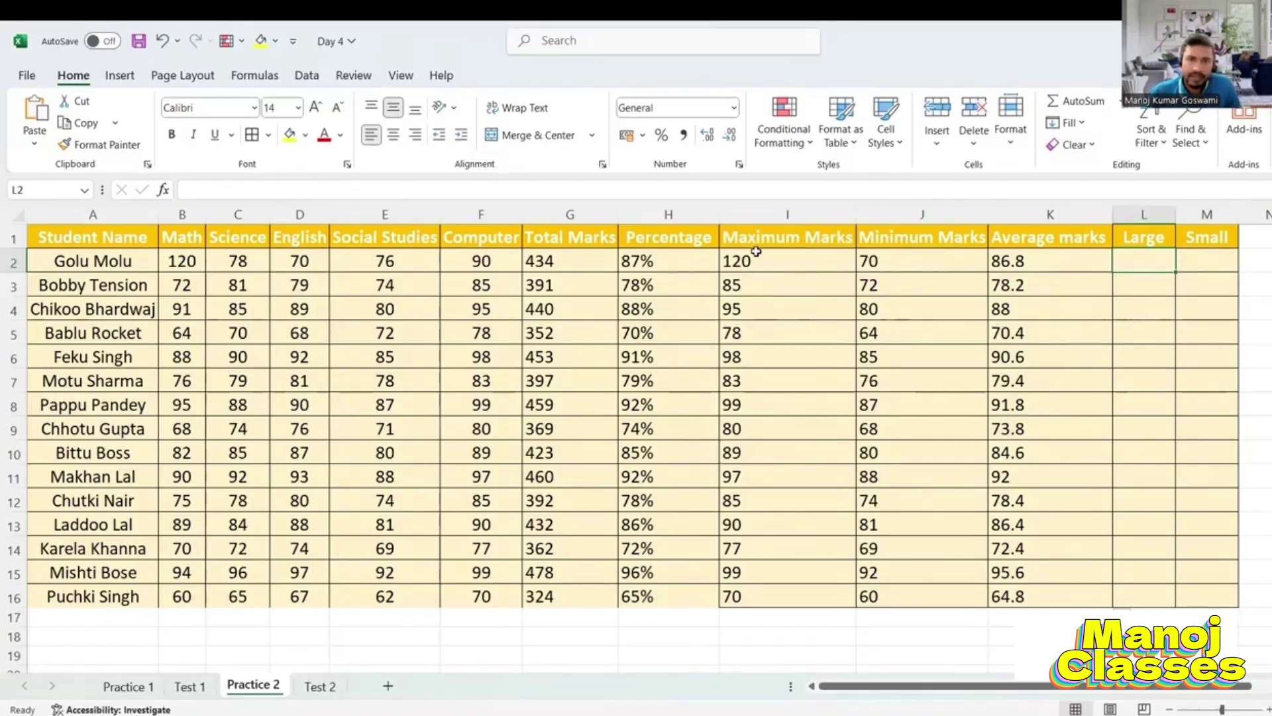
click(786, 261)
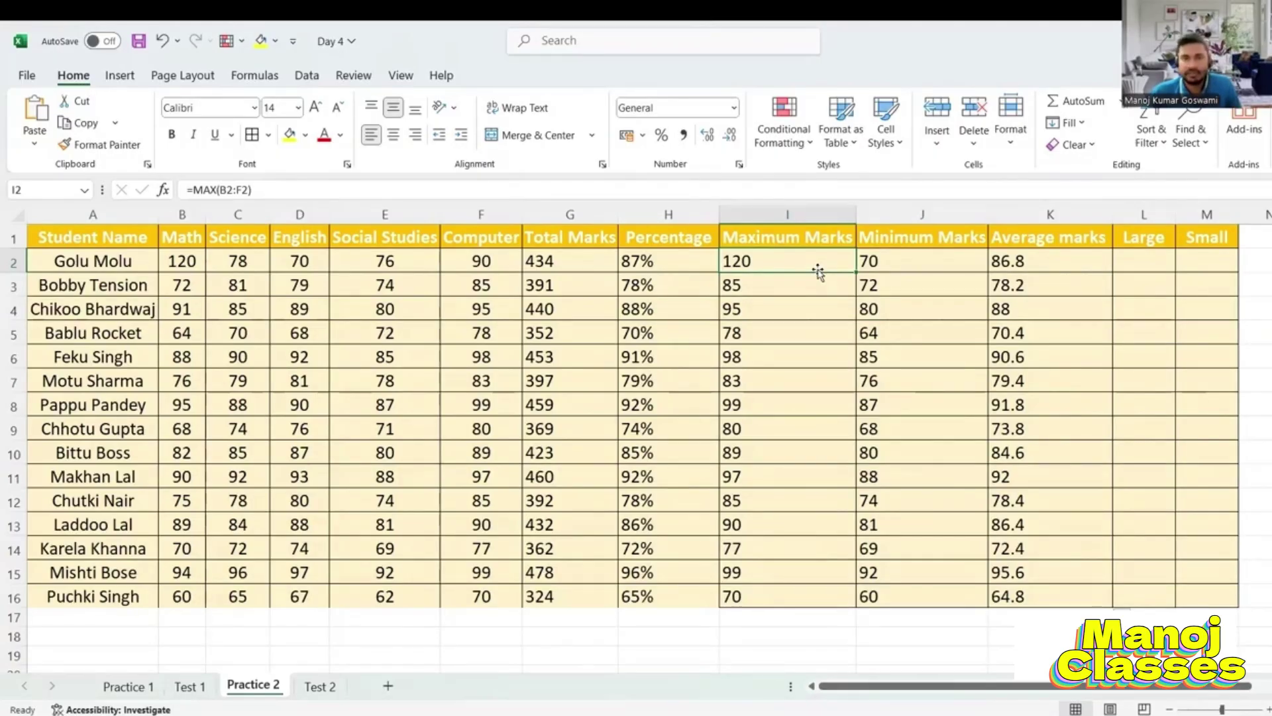
click(1144, 262)
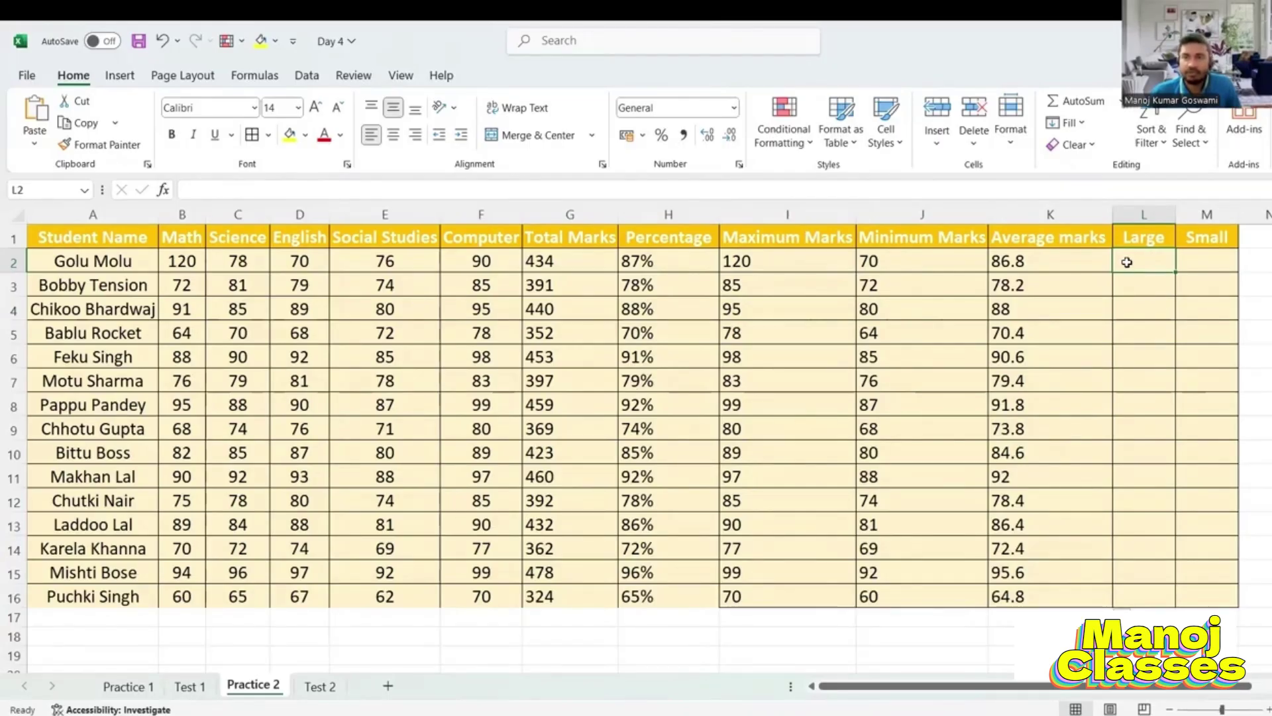
click(1227, 258)
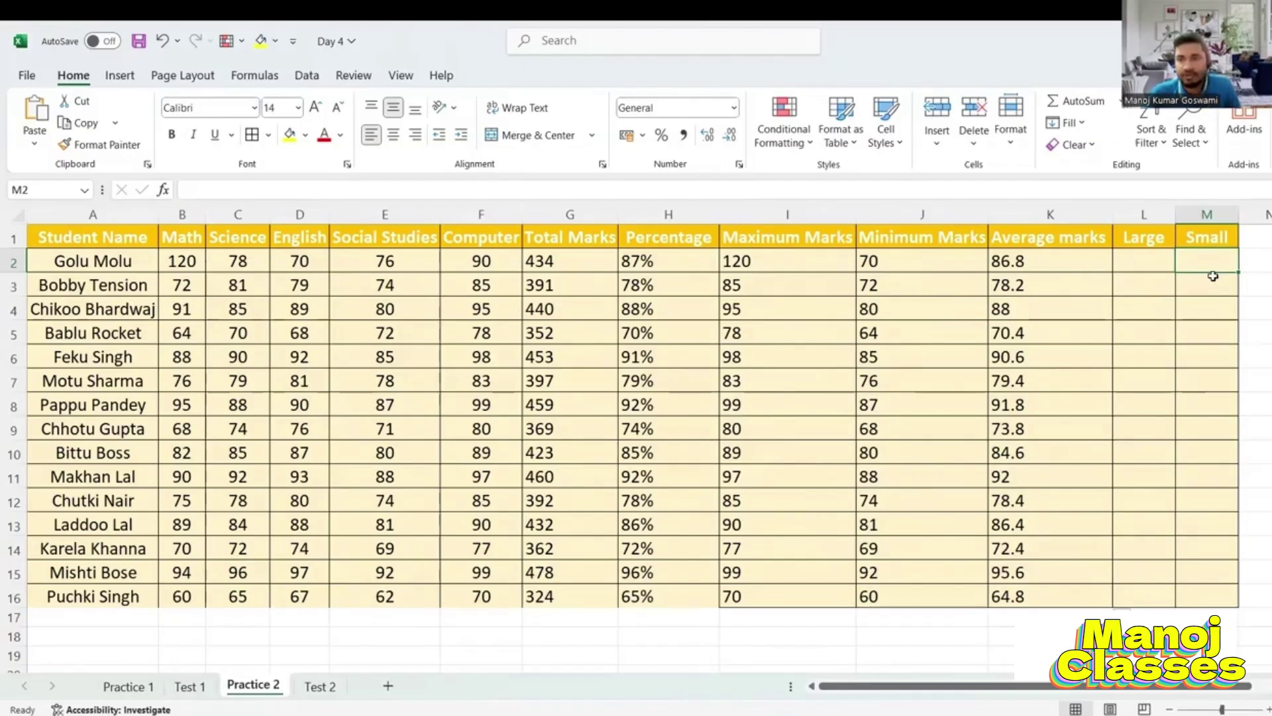
- Enter =LARGE(B2:F2,2) in L2 to find the first student's second-highest mark across the five subjects
click(1146, 262)
text(=)
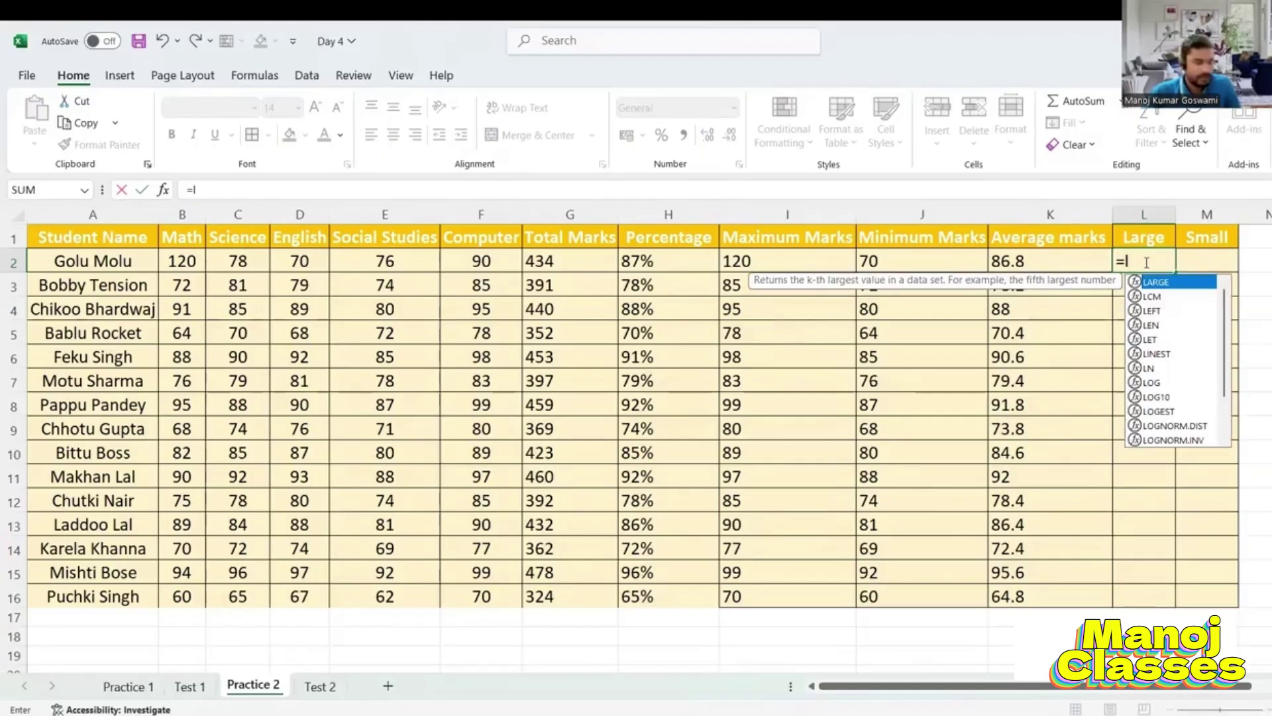
text(lar)
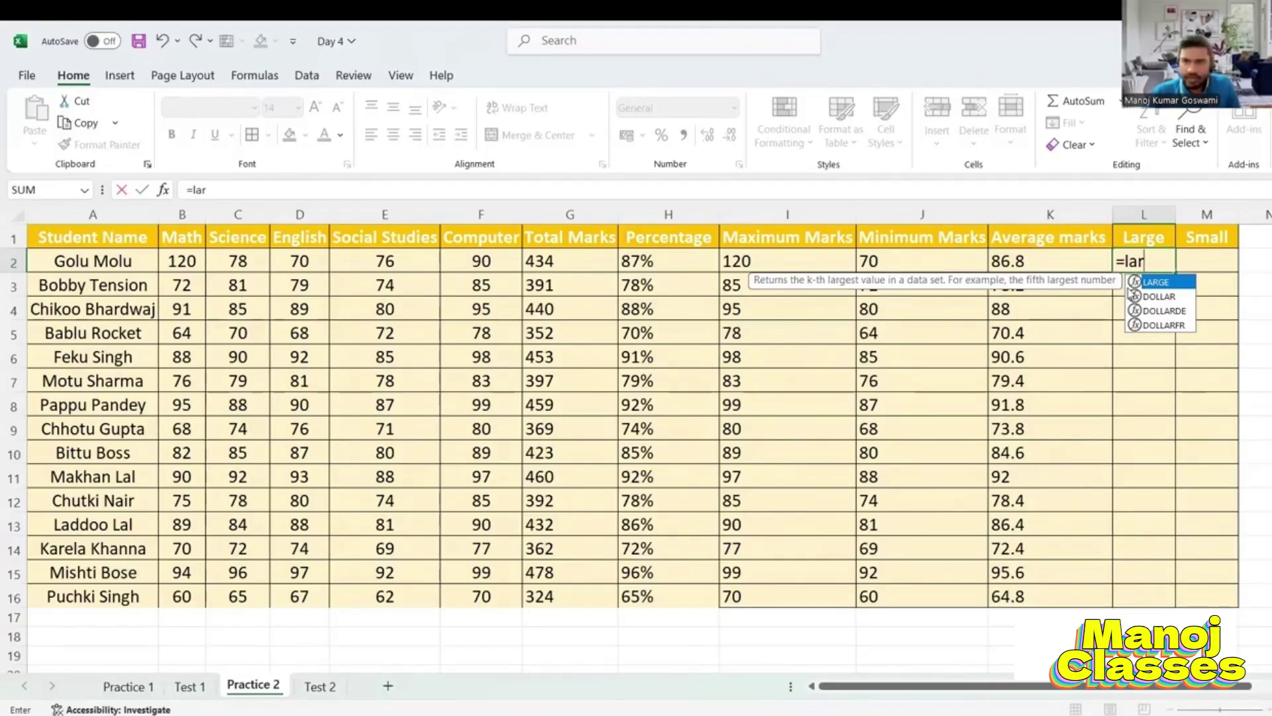
double_click(1130, 285)
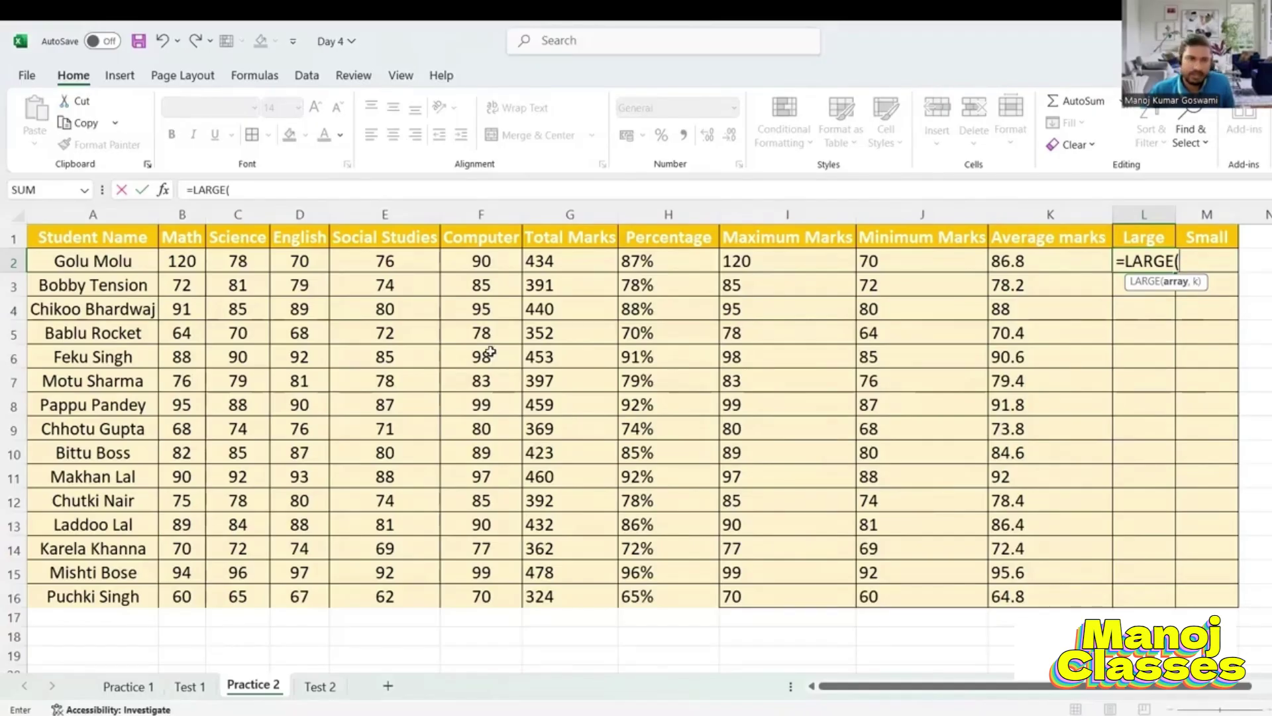
click(176, 262)
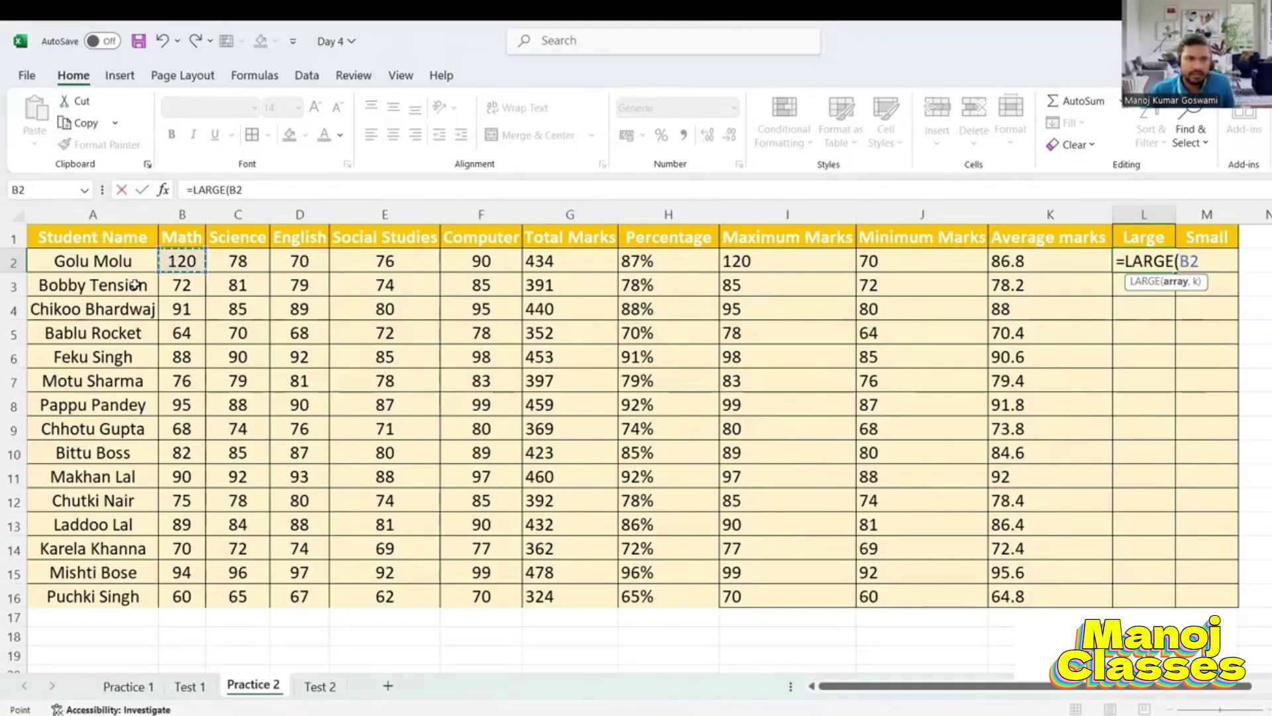
drag(184, 256, 262, 260)
drag(474, 260, 478, 261)
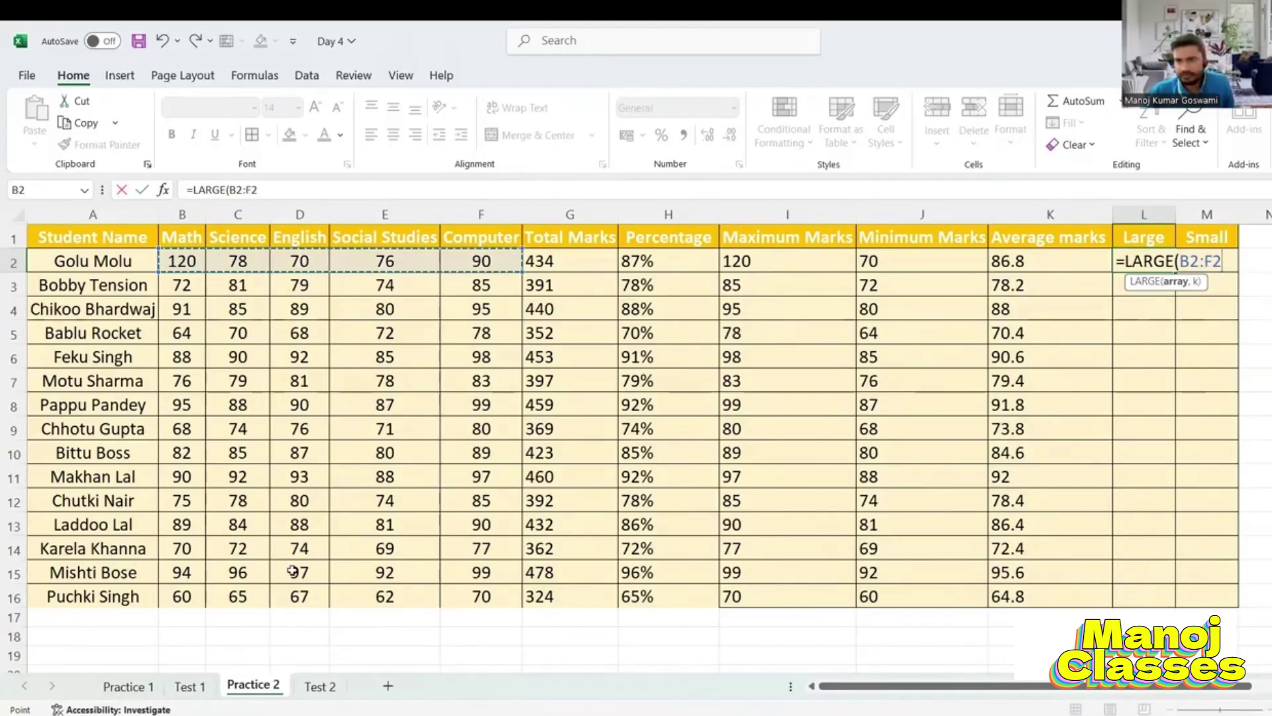
text(,)
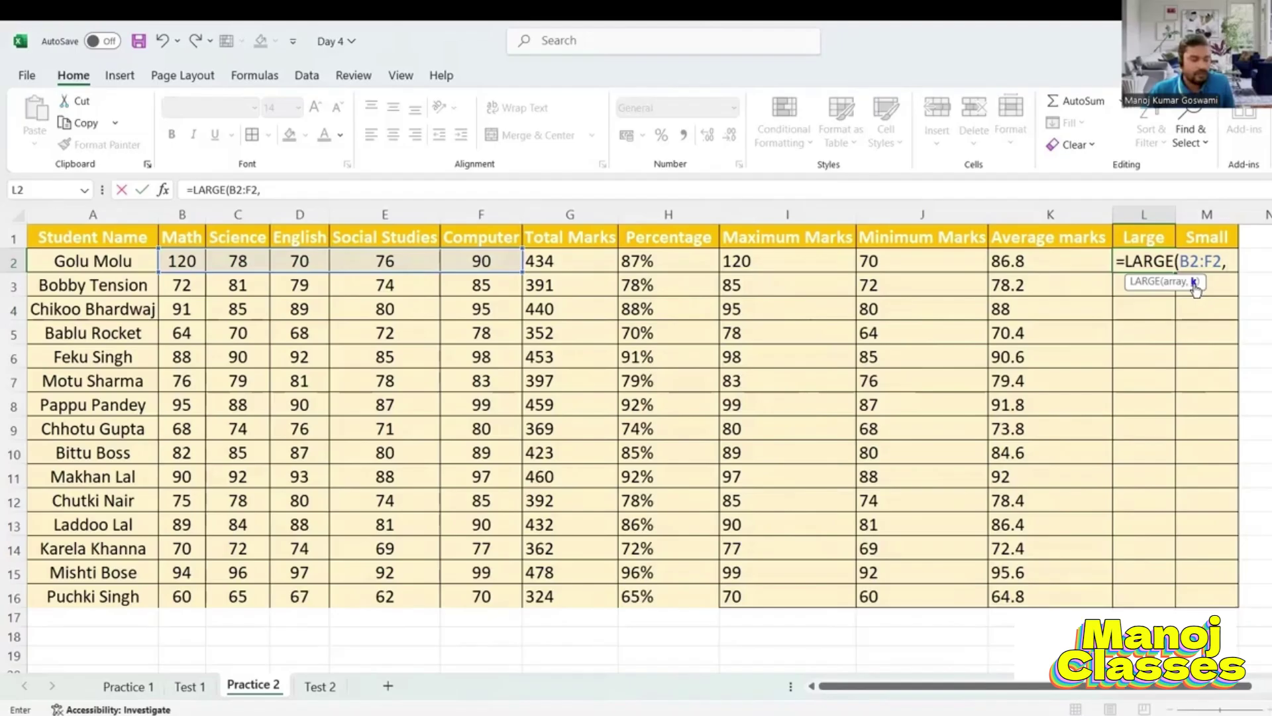
text(2)
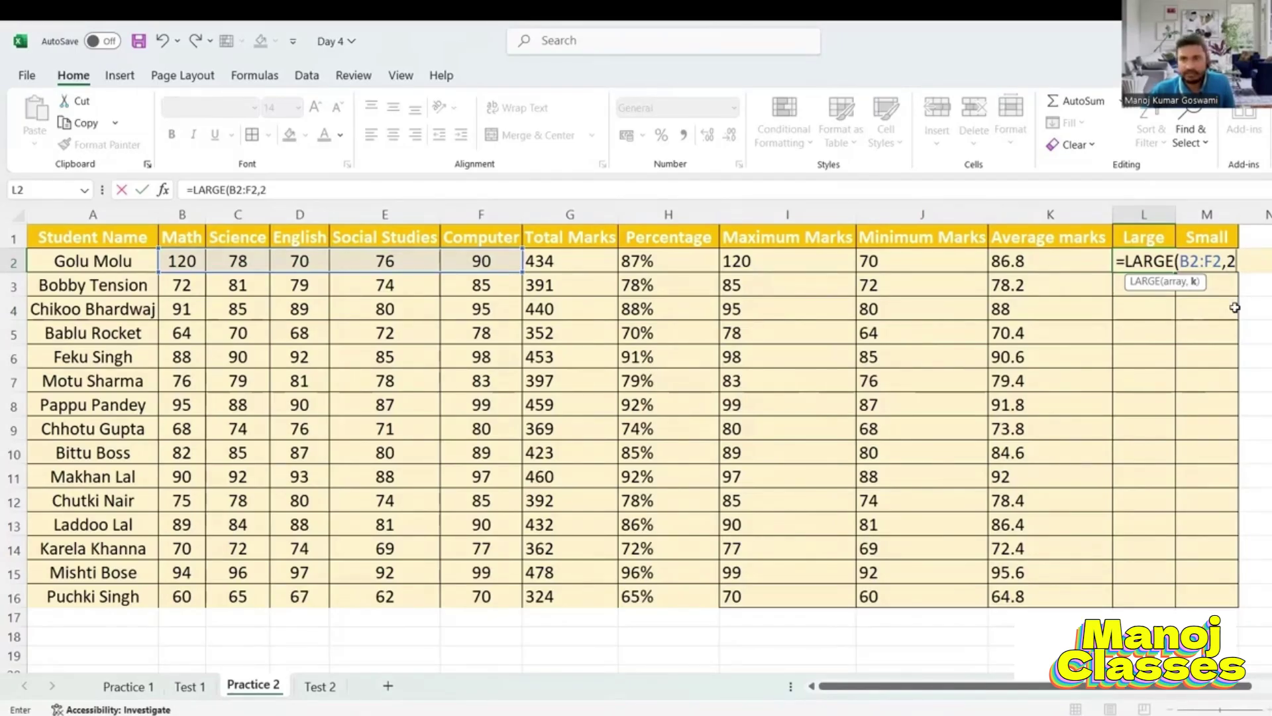
key(Return)
click(1141, 266)
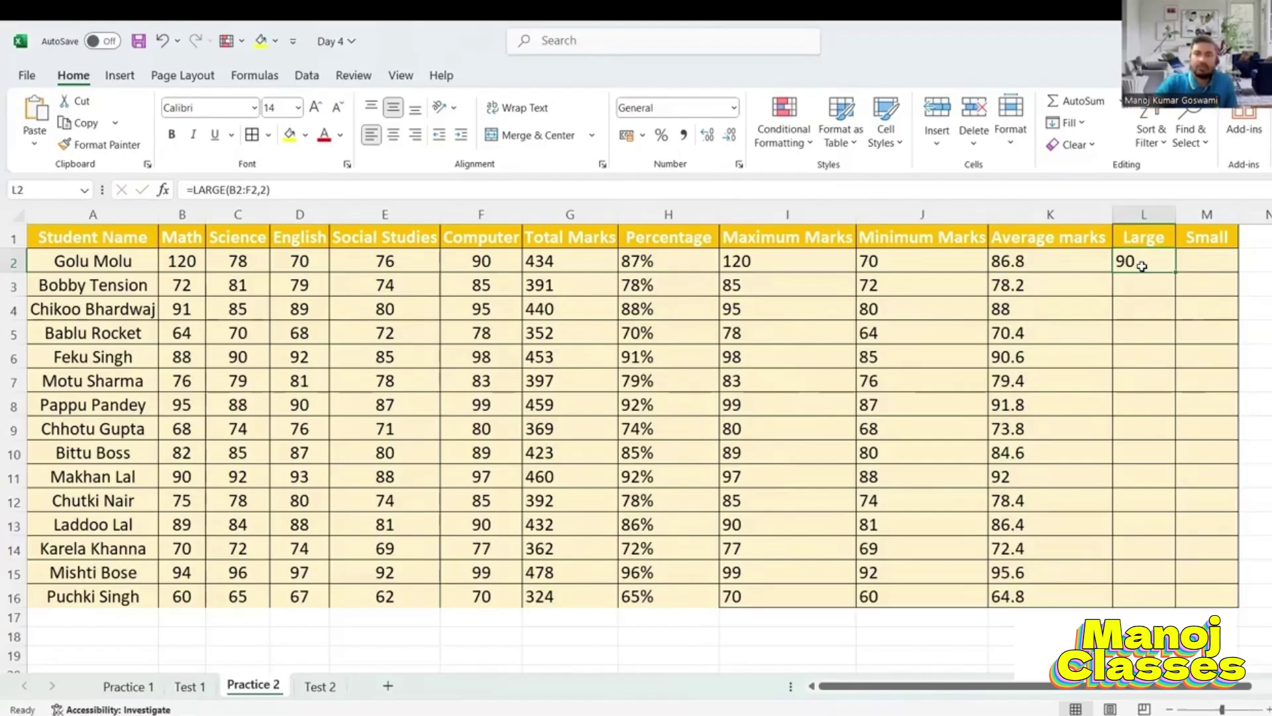
- Change the formula in L2 to =LARGE(B2:F2,3) for the third-highest mark and fill it down through L16
click(181, 261)
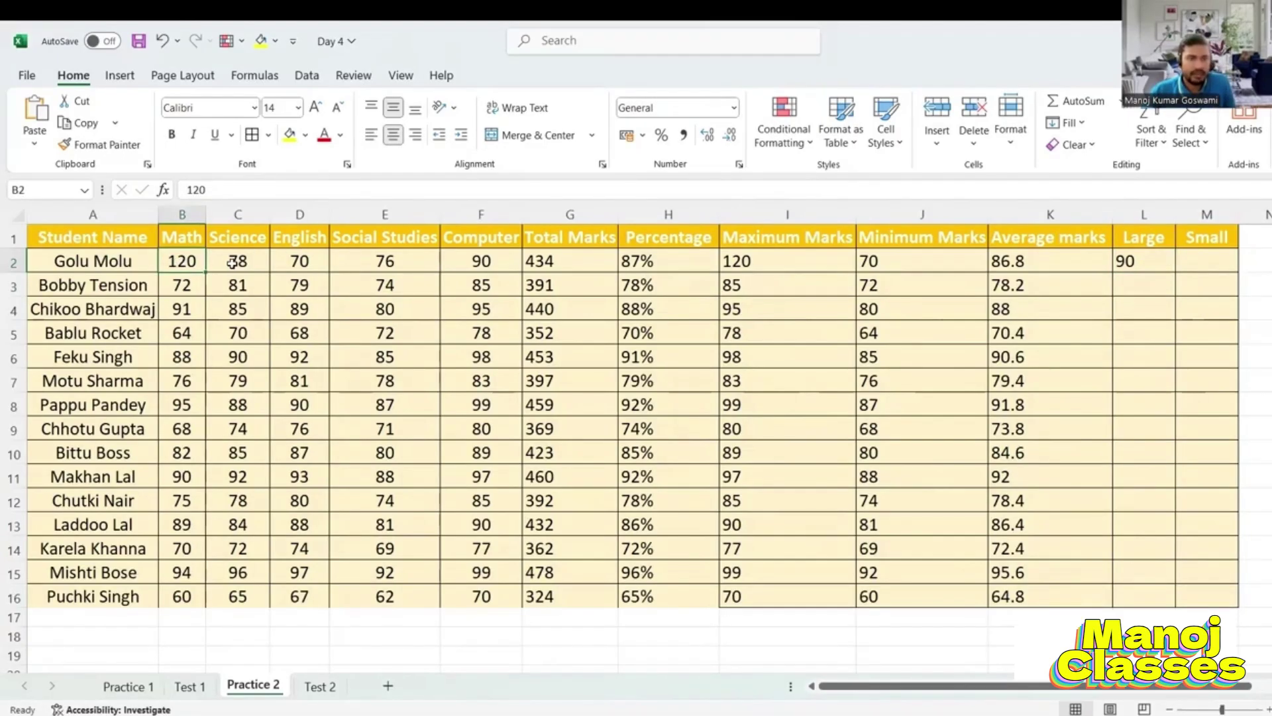
click(483, 264)
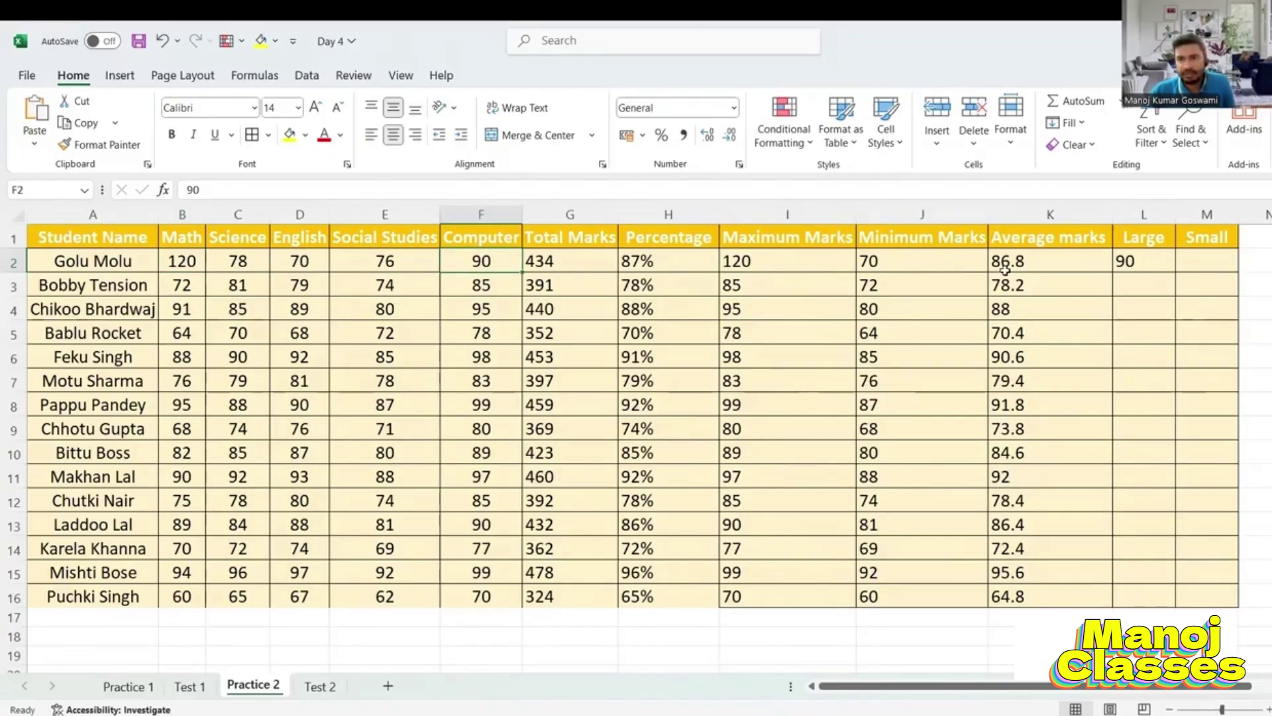
click(1160, 265)
double_click(1232, 261)
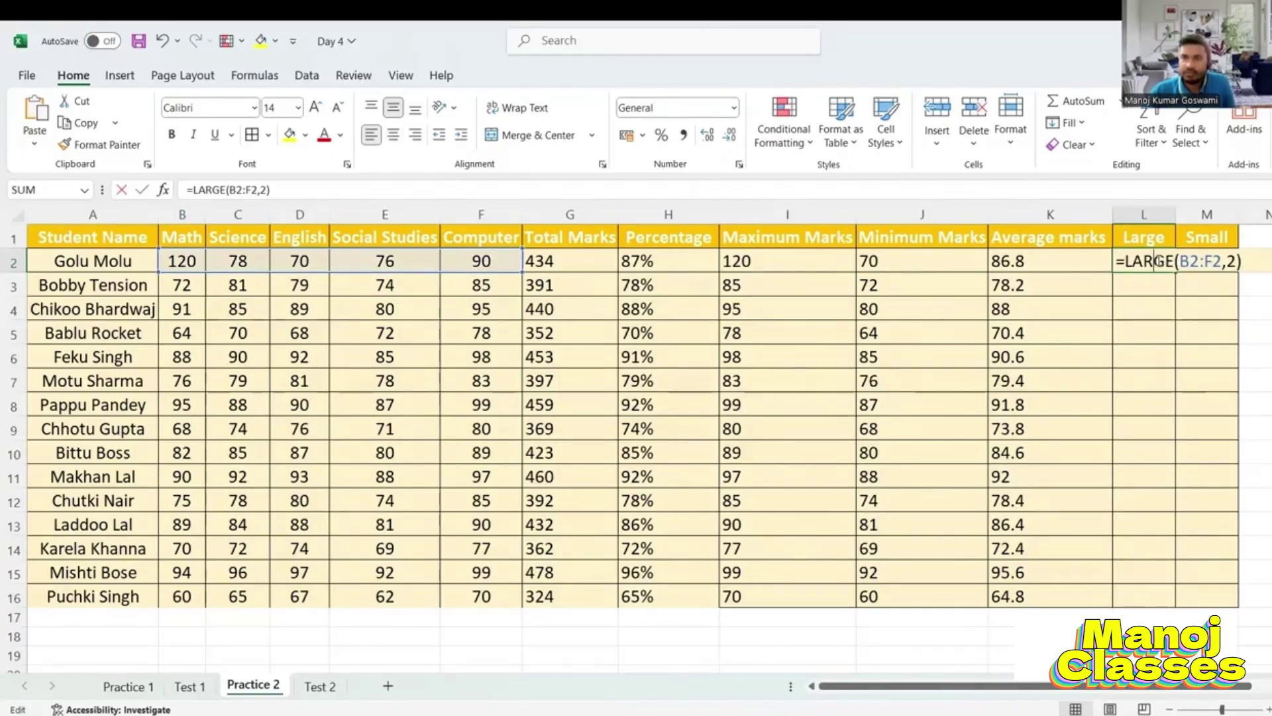
key(BackSpace)
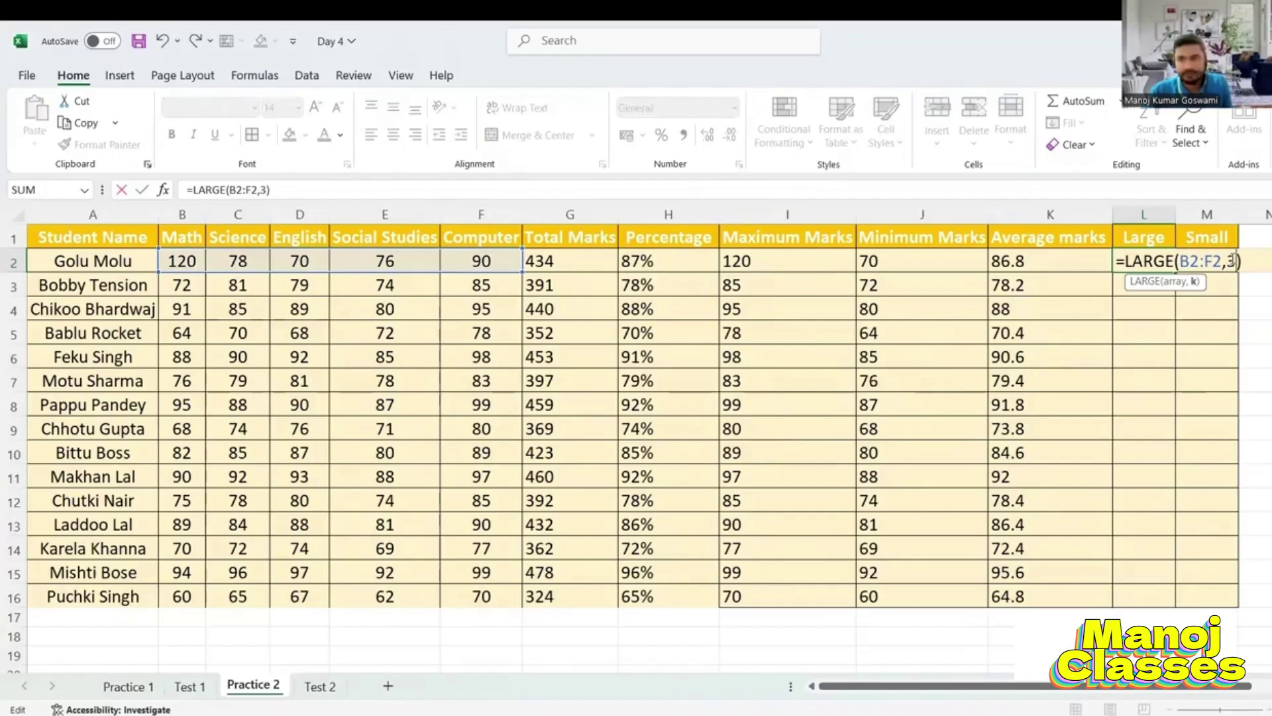
text(3)
key(Return)
click(1130, 262)
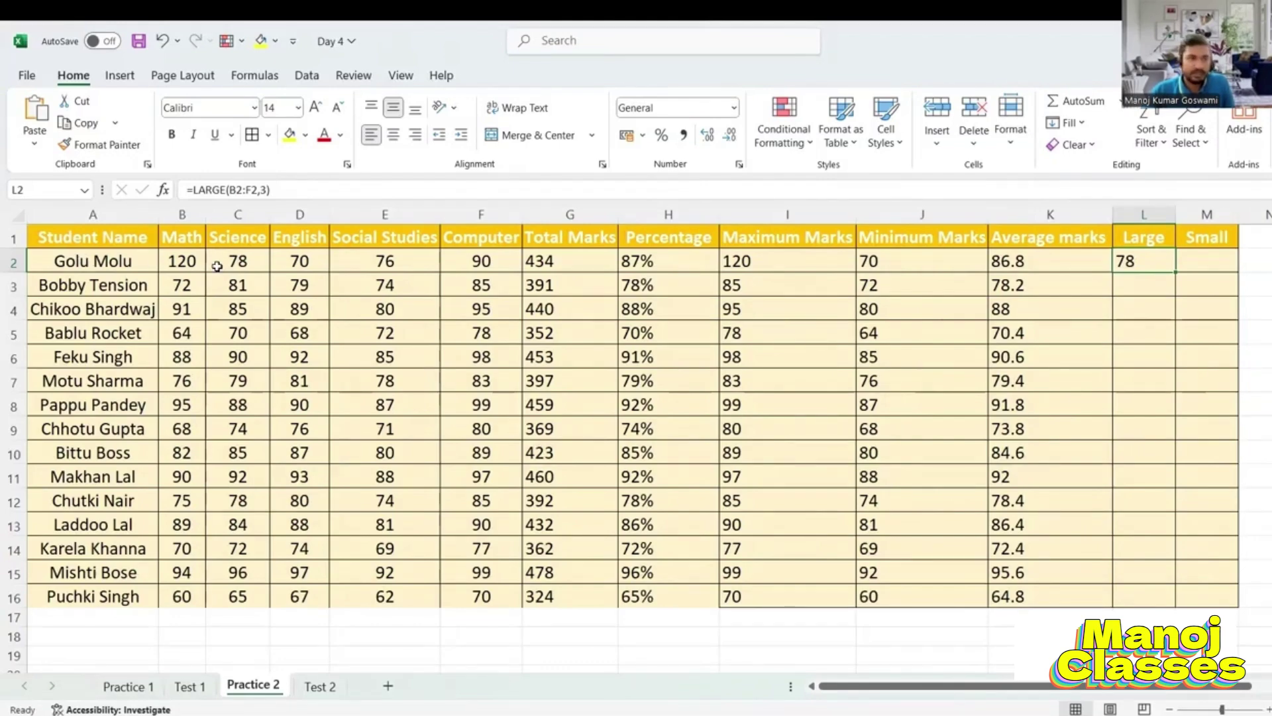
double_click(1176, 272)
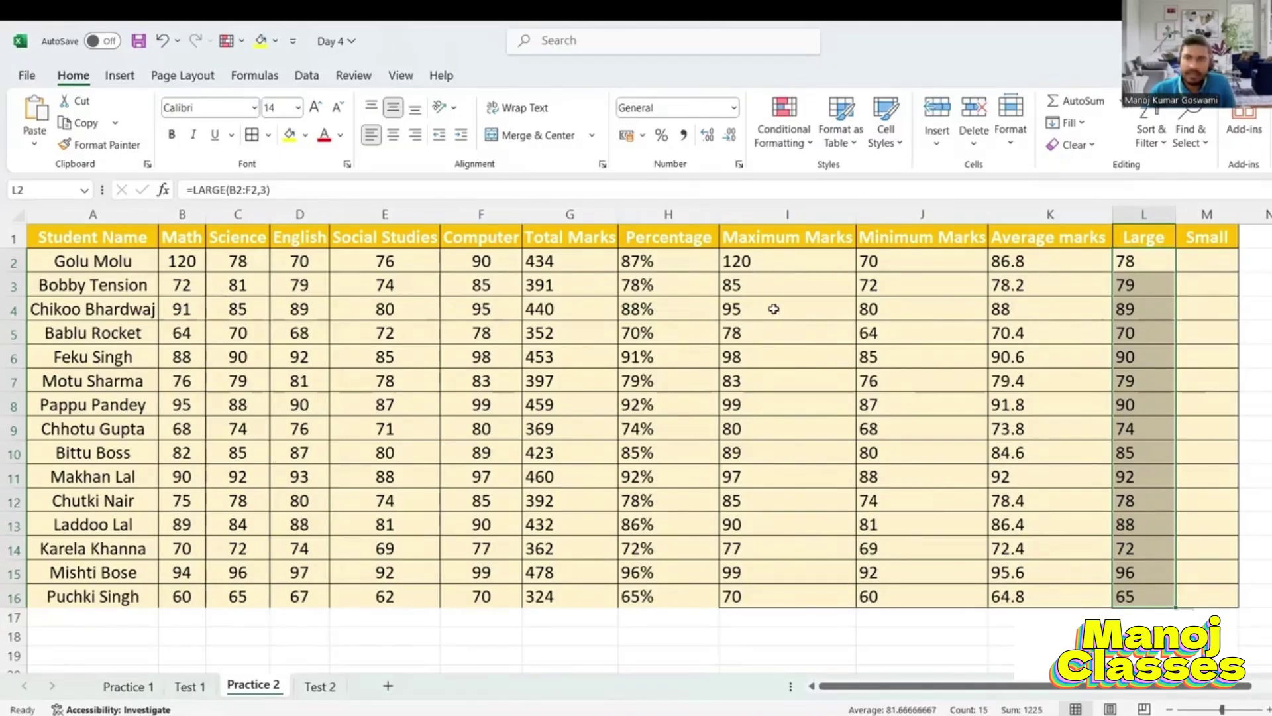
- Enter =SMALL(B2:F2,2) in M2 to find the first student's second-lowest mark across the five subjects
click(1220, 264)
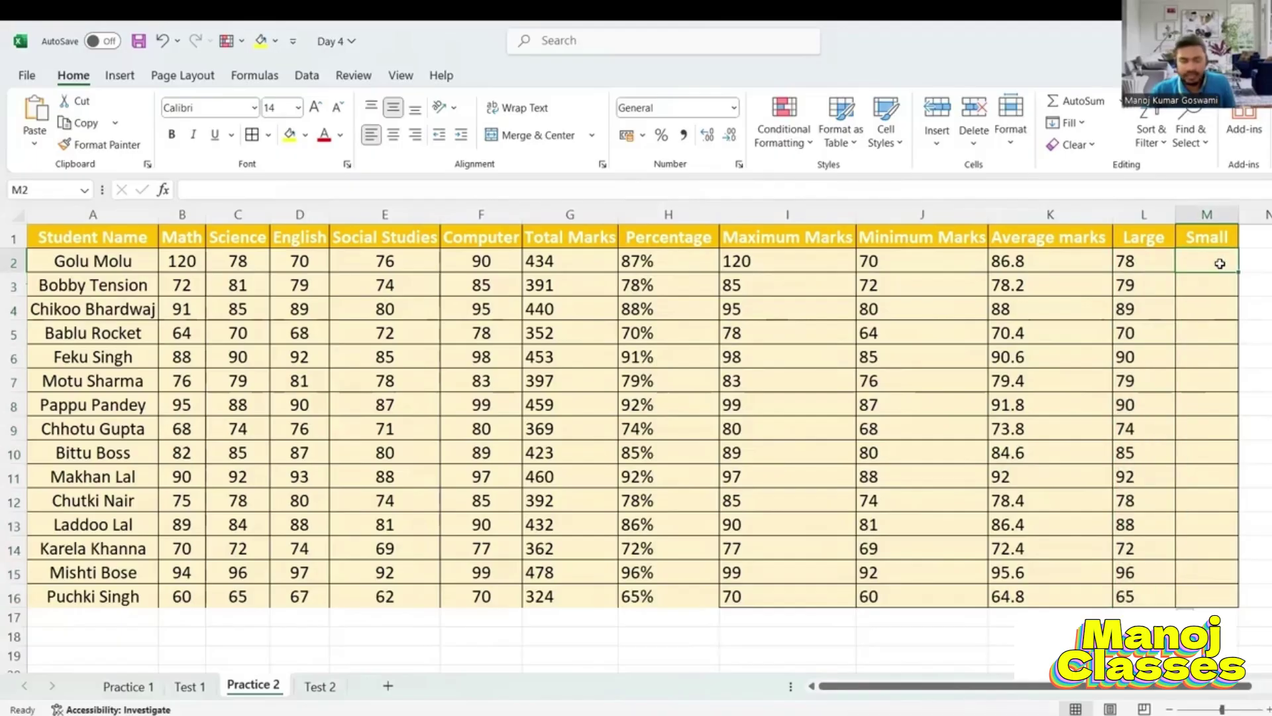
text(=s)
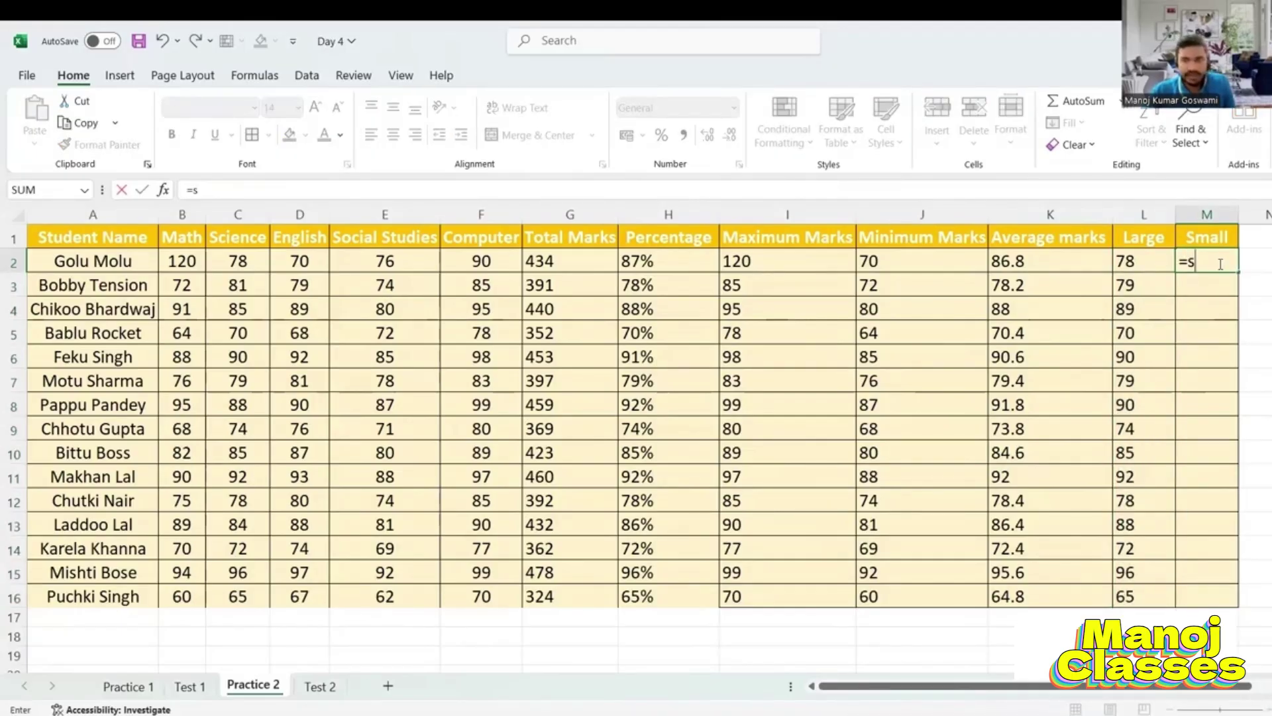
text(m)
key(Tab)
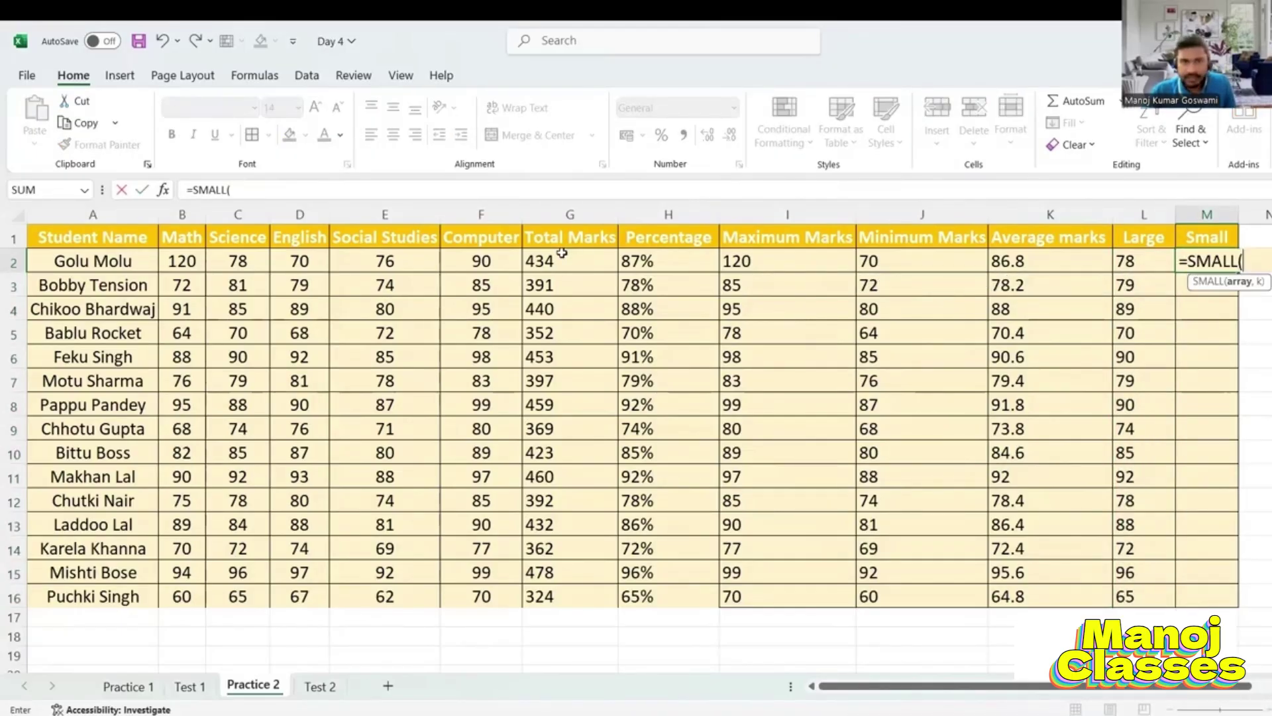
click(179, 262)
drag(459, 267, 477, 265)
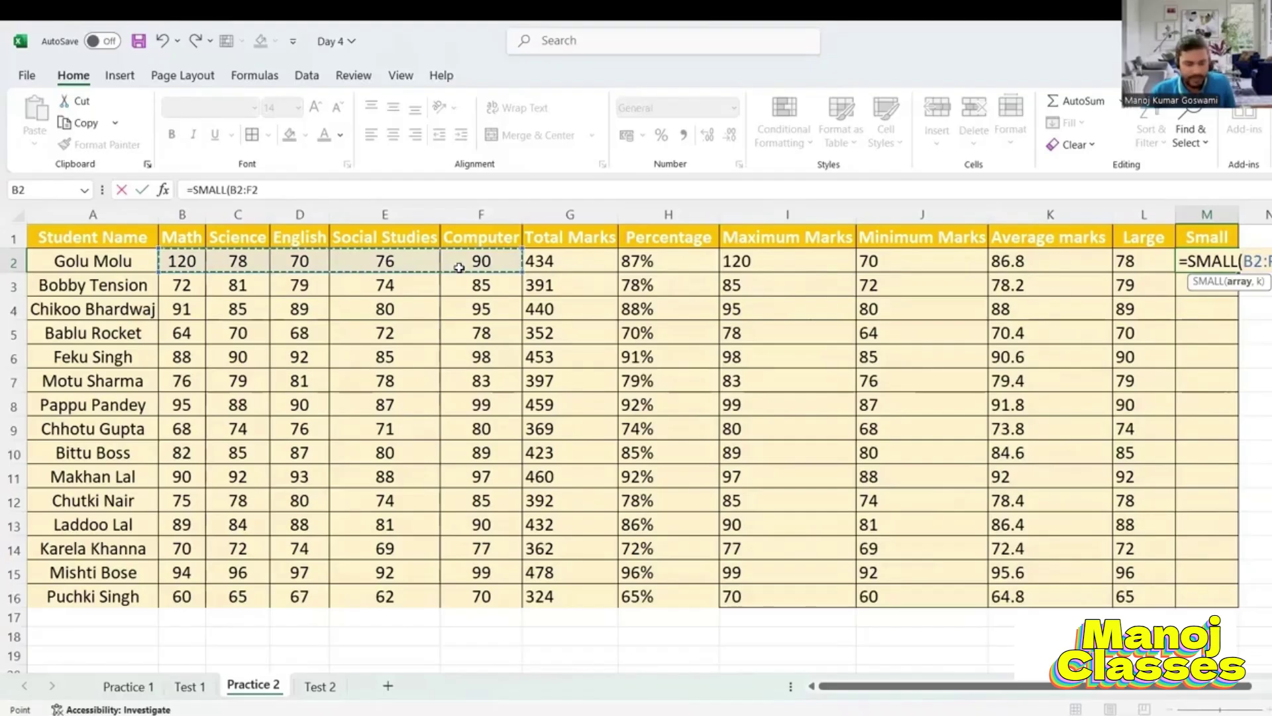
text(,)
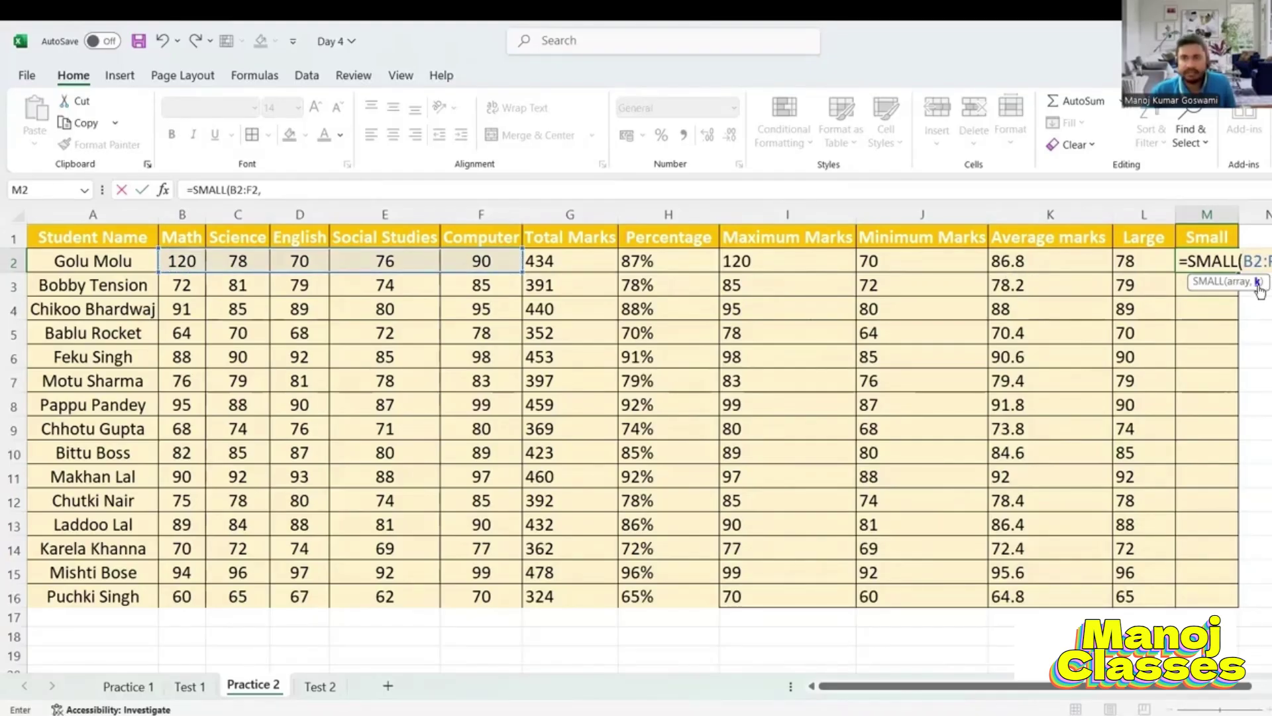
text(2)
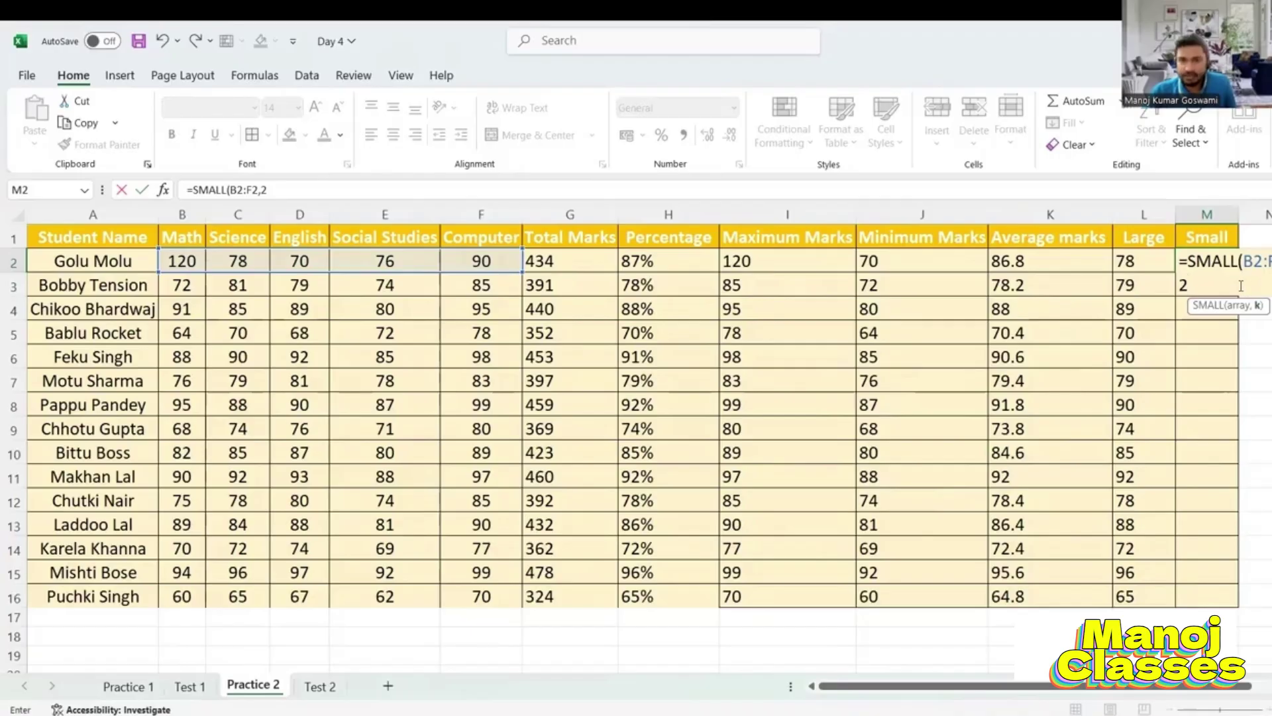
key(Return)
click(1216, 263)
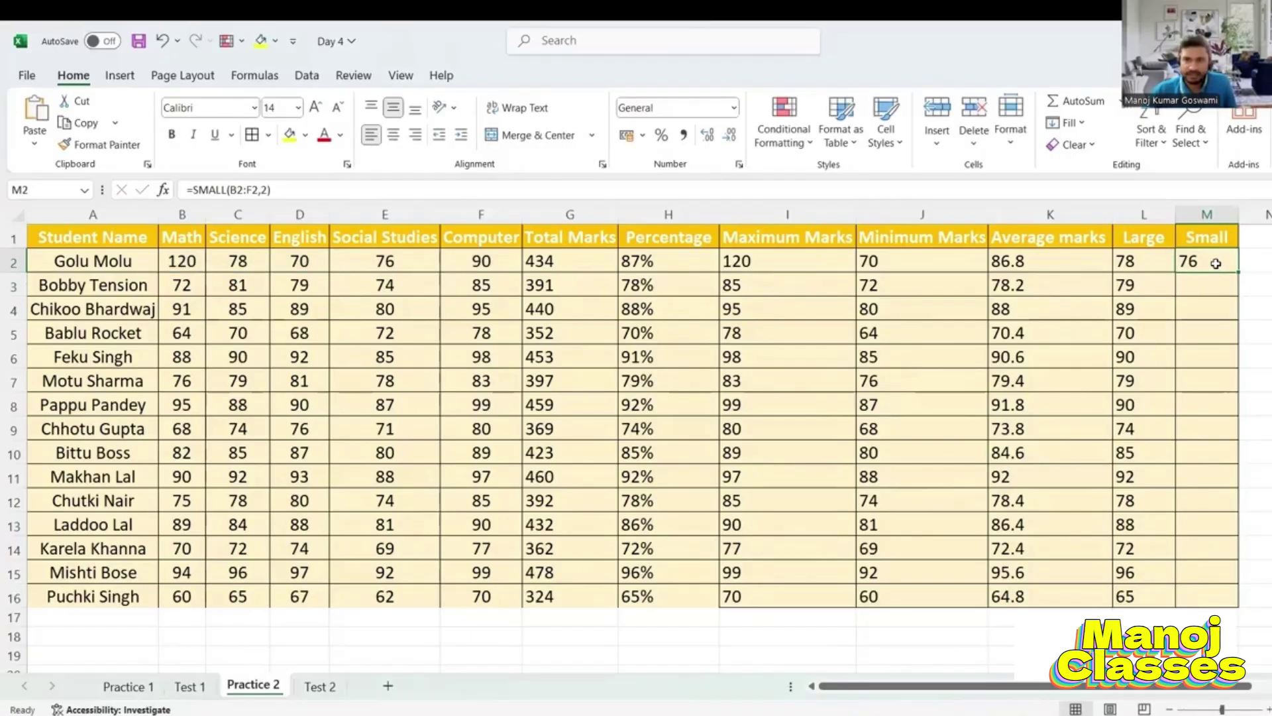
- Compare the first student's lowest marks with the Small result, and fill the SMALL formula from M2 down through M16
click(294, 262)
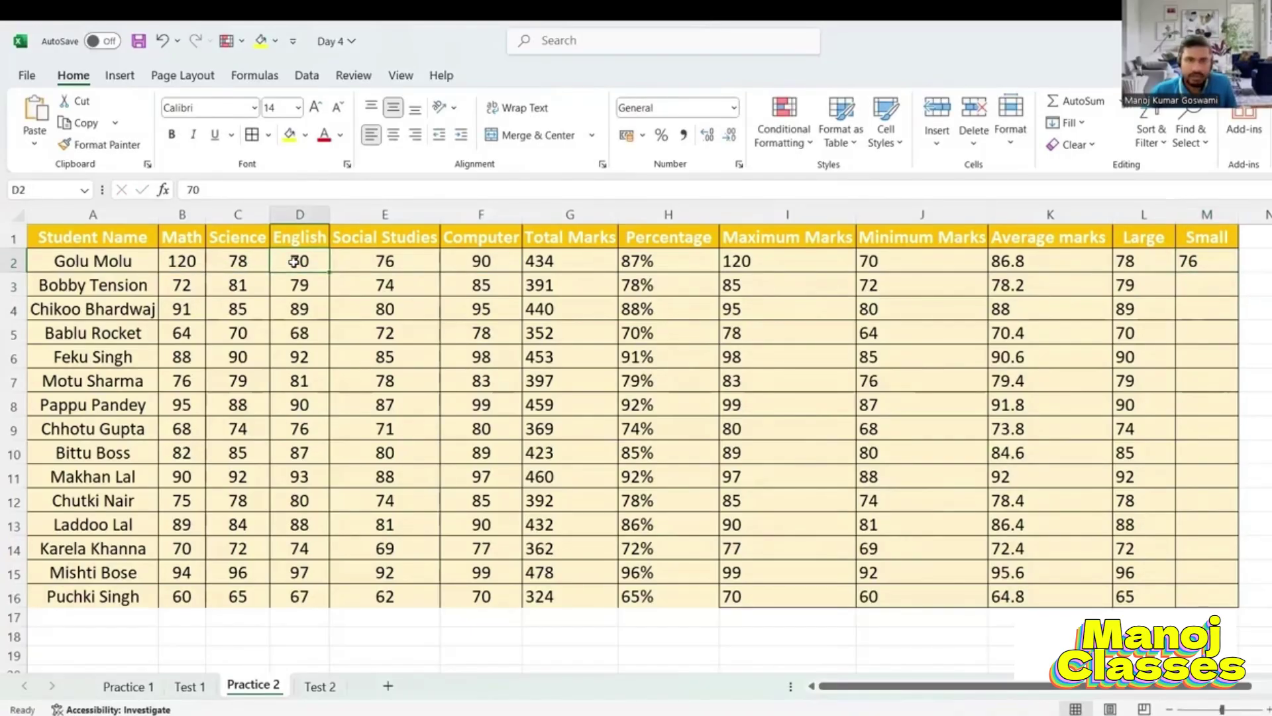
click(973, 257)
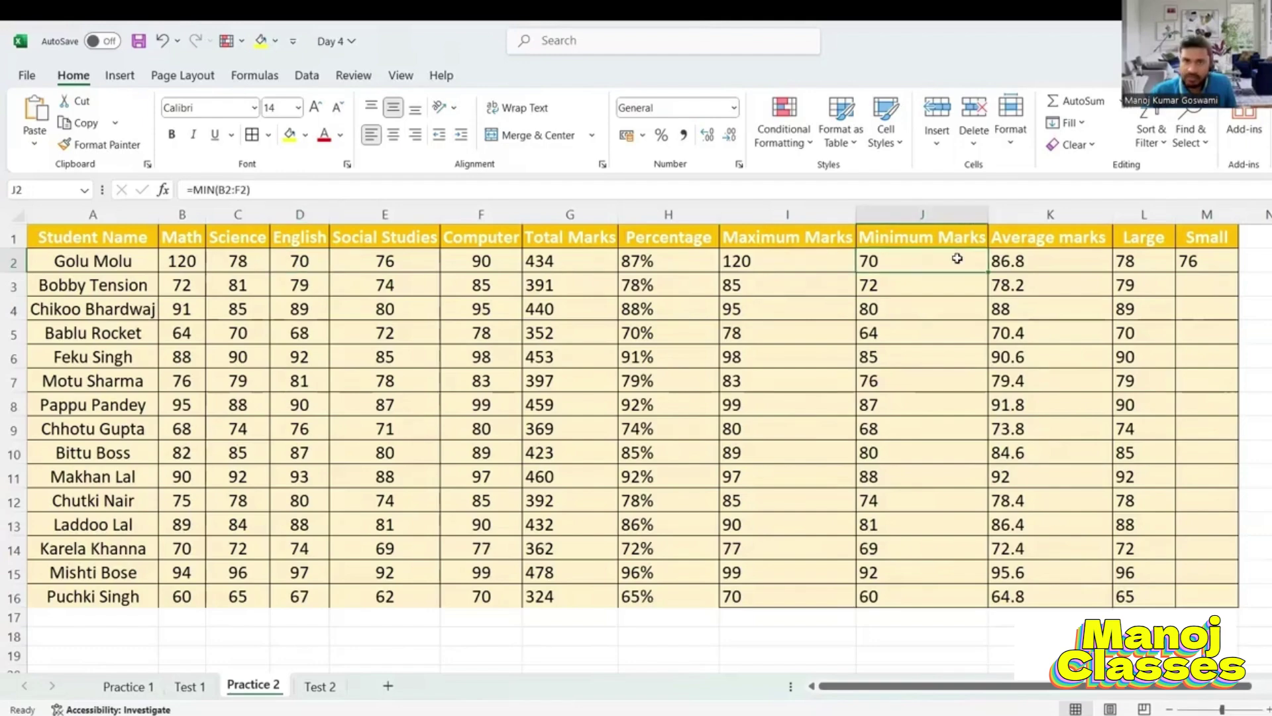
click(297, 261)
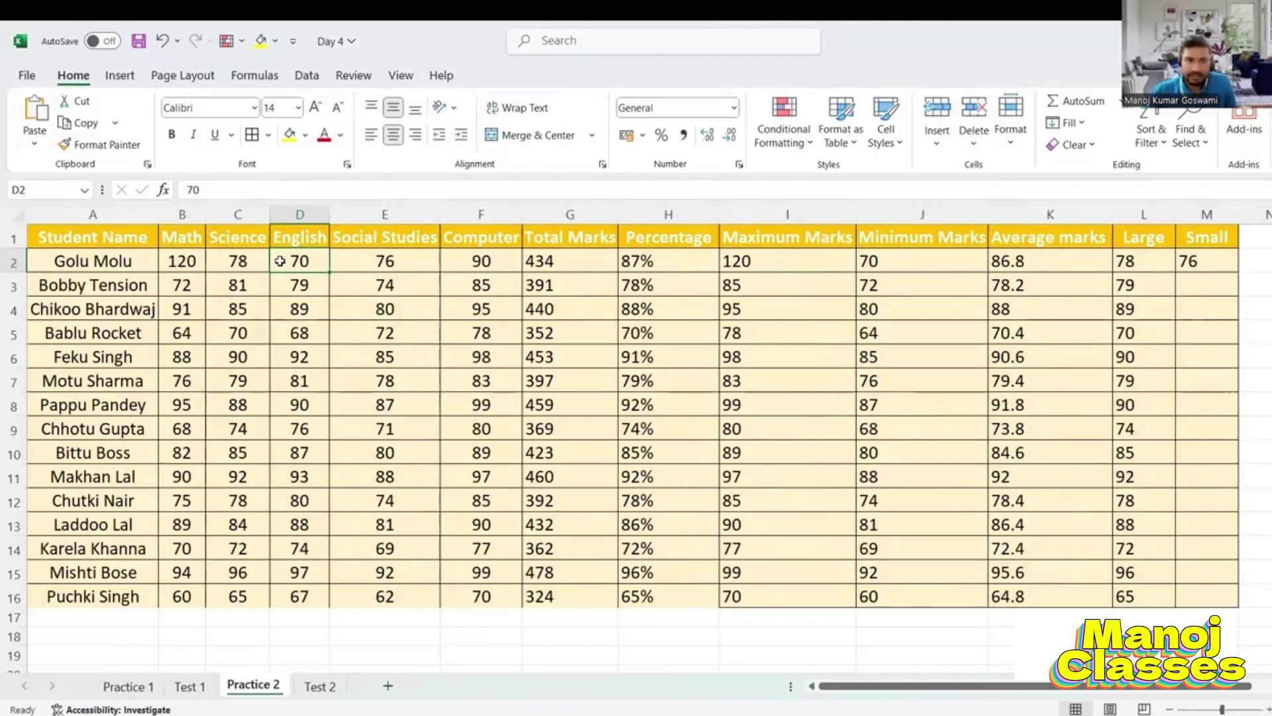
click(376, 263)
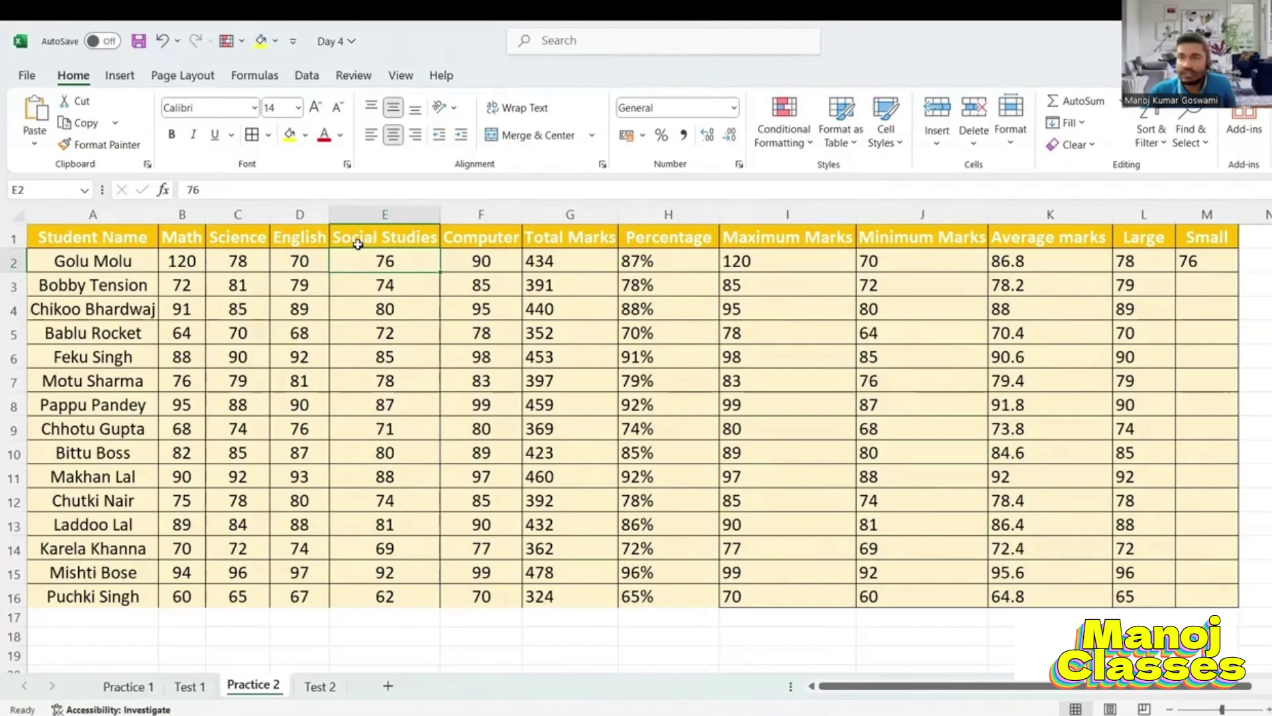
click(1229, 266)
double_click(1237, 273)
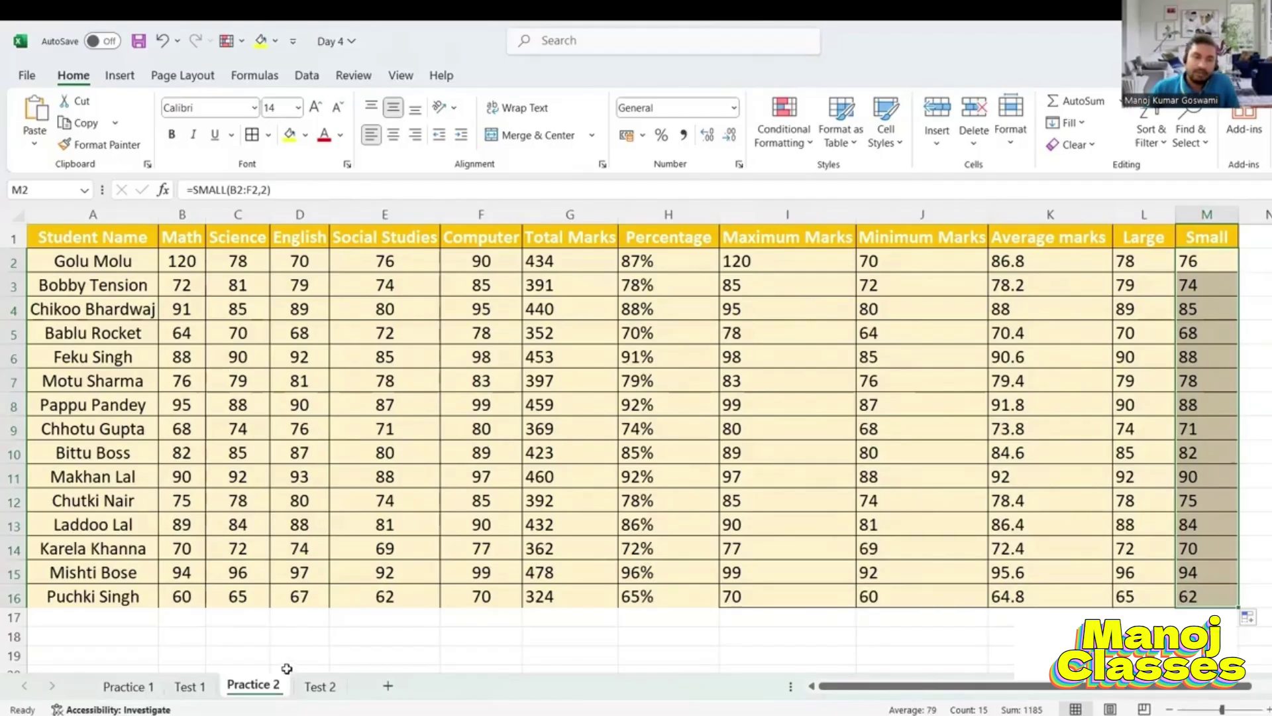
- Clear the calculated results in D3:G7 of the R Electronics table on the Practice 1 sheet
click(320, 686)
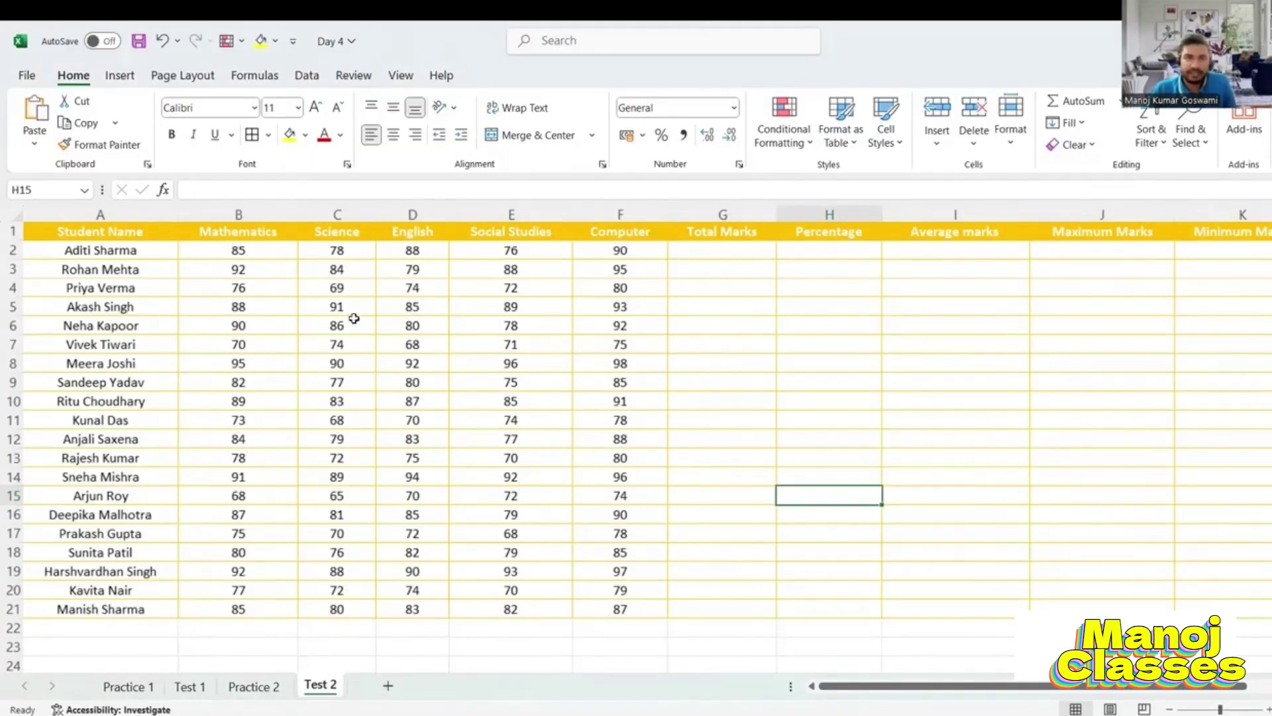
click(128, 686)
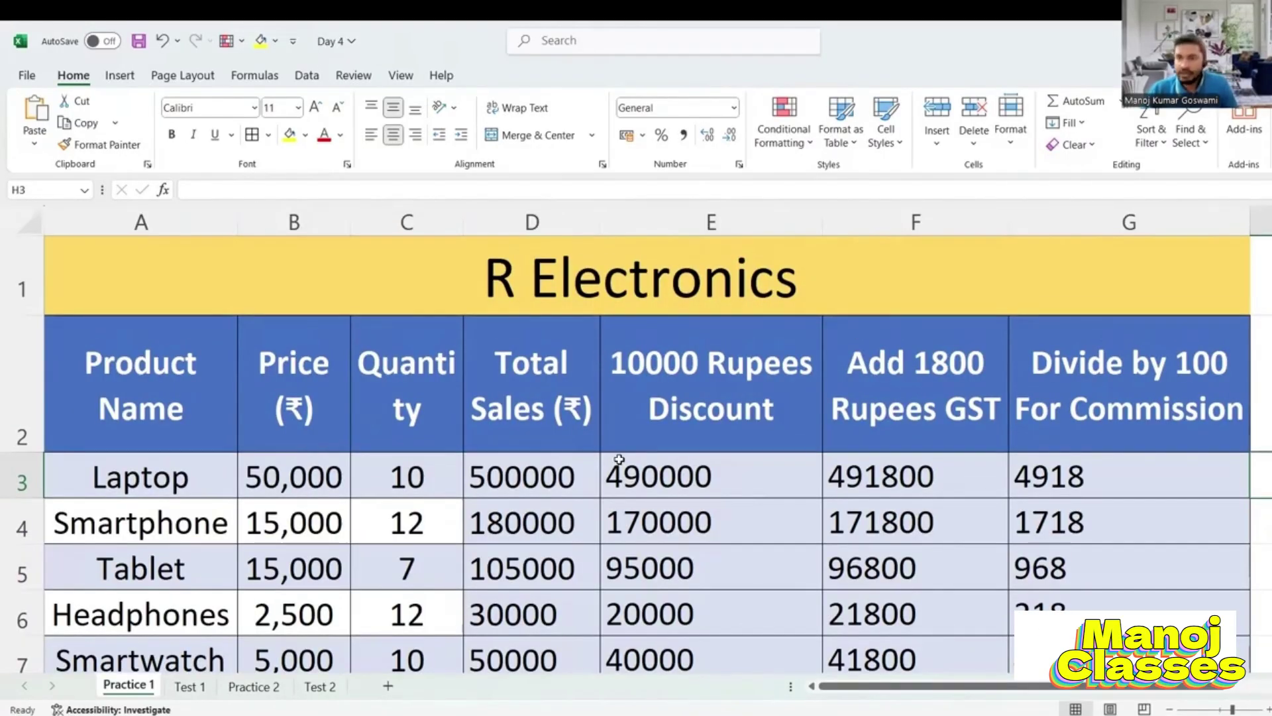
scroll(850, 445, down, 1)
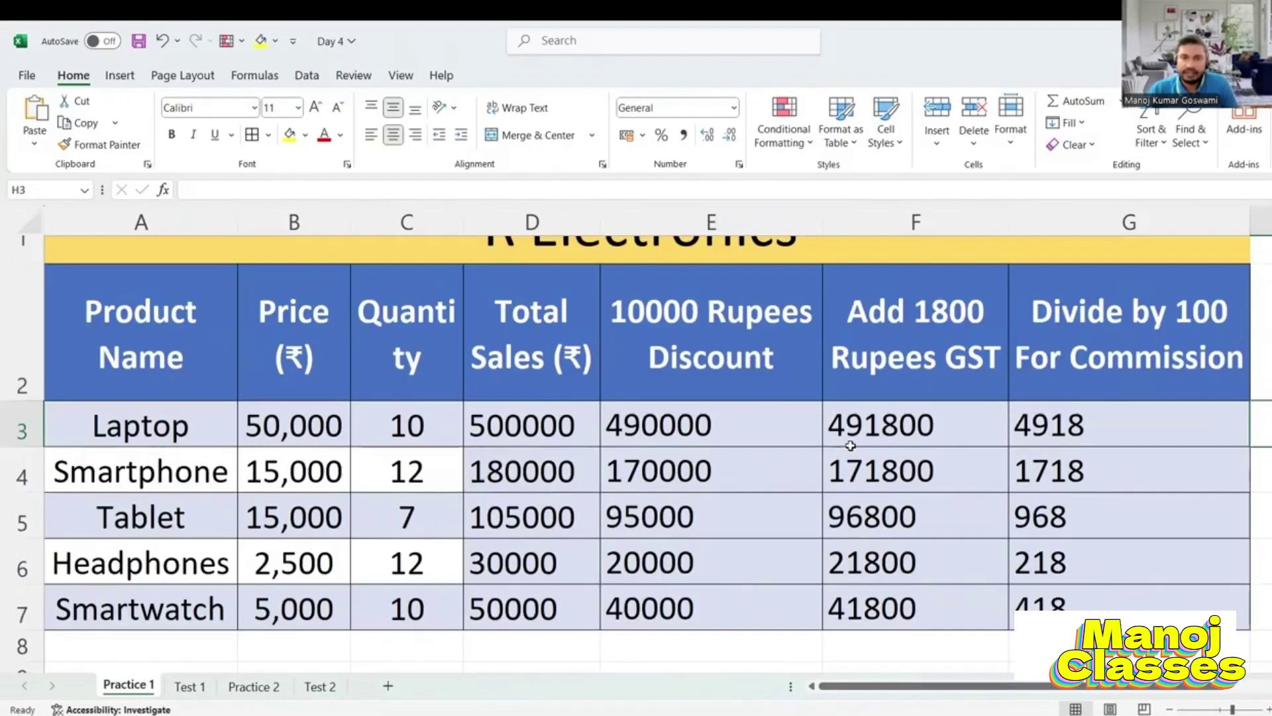
scroll(850, 446, up, 1)
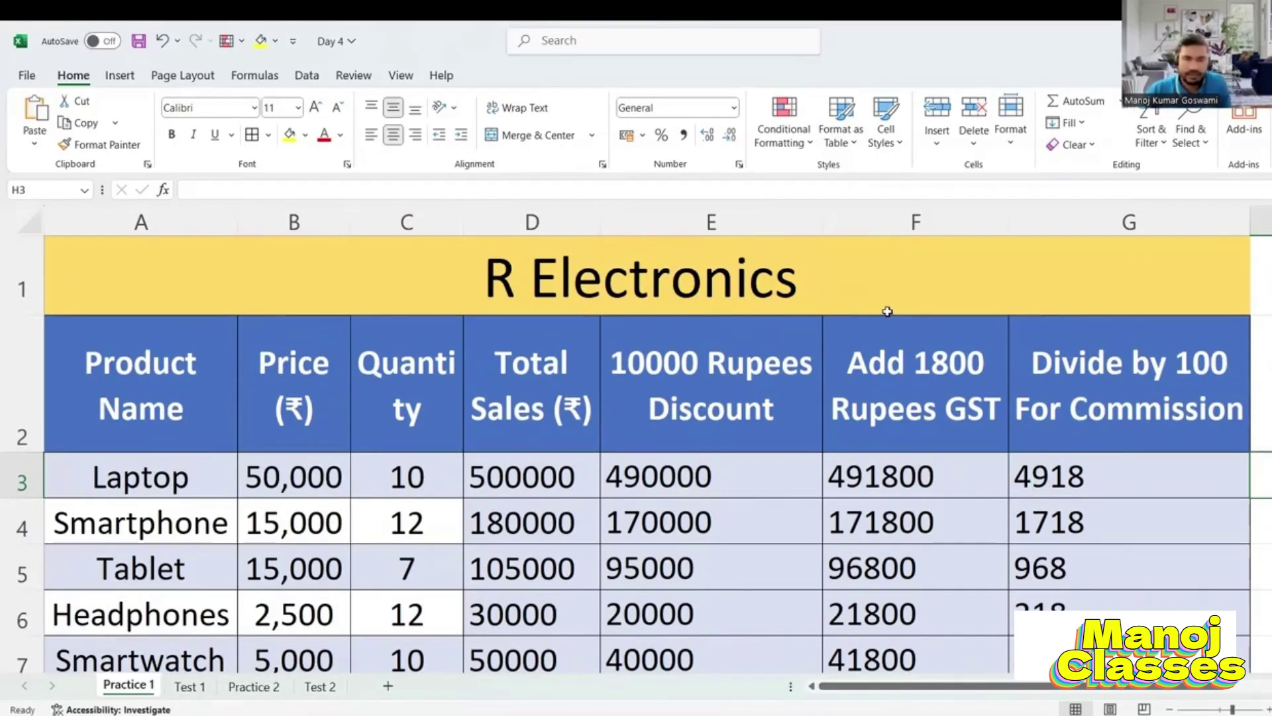
scroll(825, 349, down, 1)
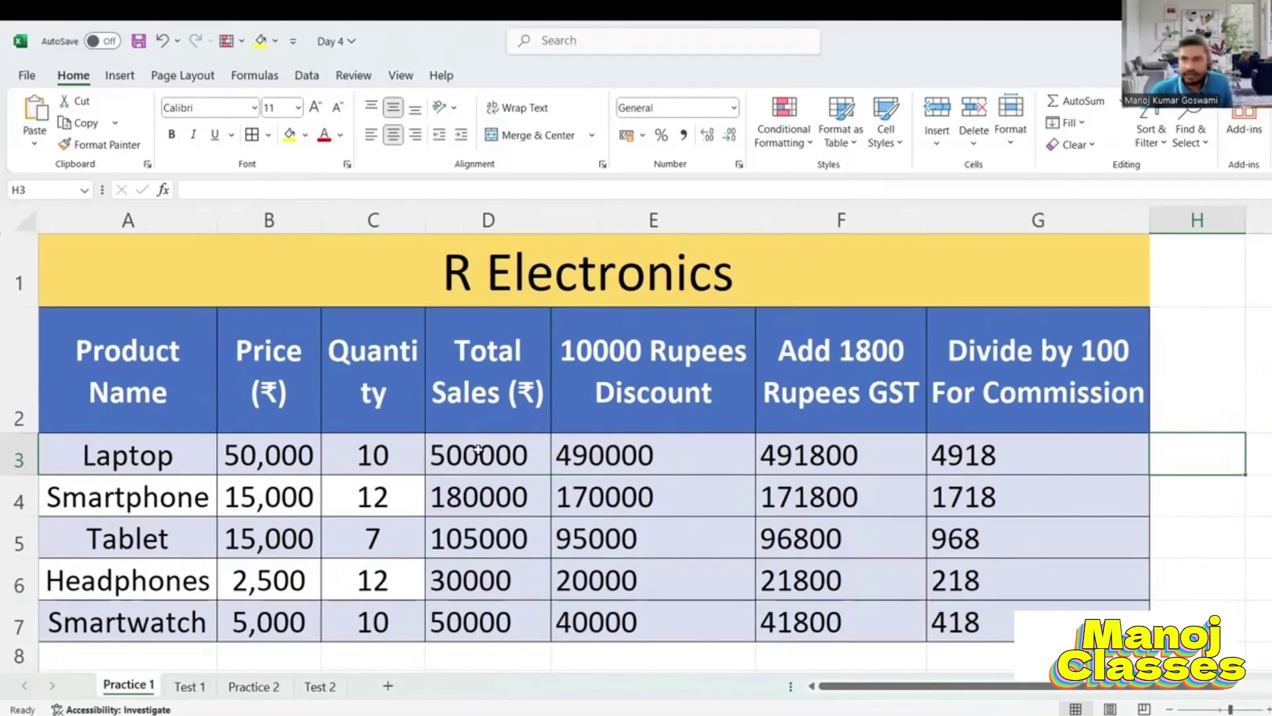
mouse_move(472, 455)
mouse_down()
mouse_move(862, 616)
mouse_move(1012, 623)
mouse_up()
key(Delete)
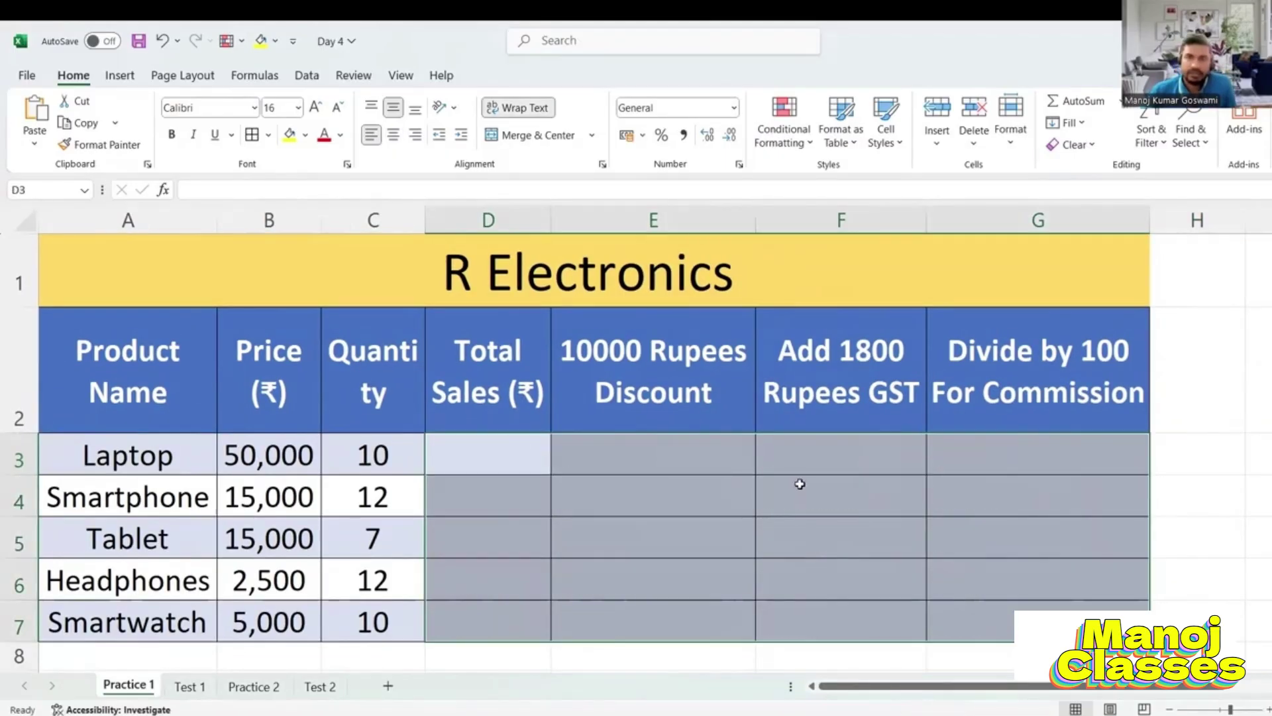
- Switch to the Edge browser, close the Excel class agenda chat, and start ChatGPT from the OpenAI overview page
click(731, 86)
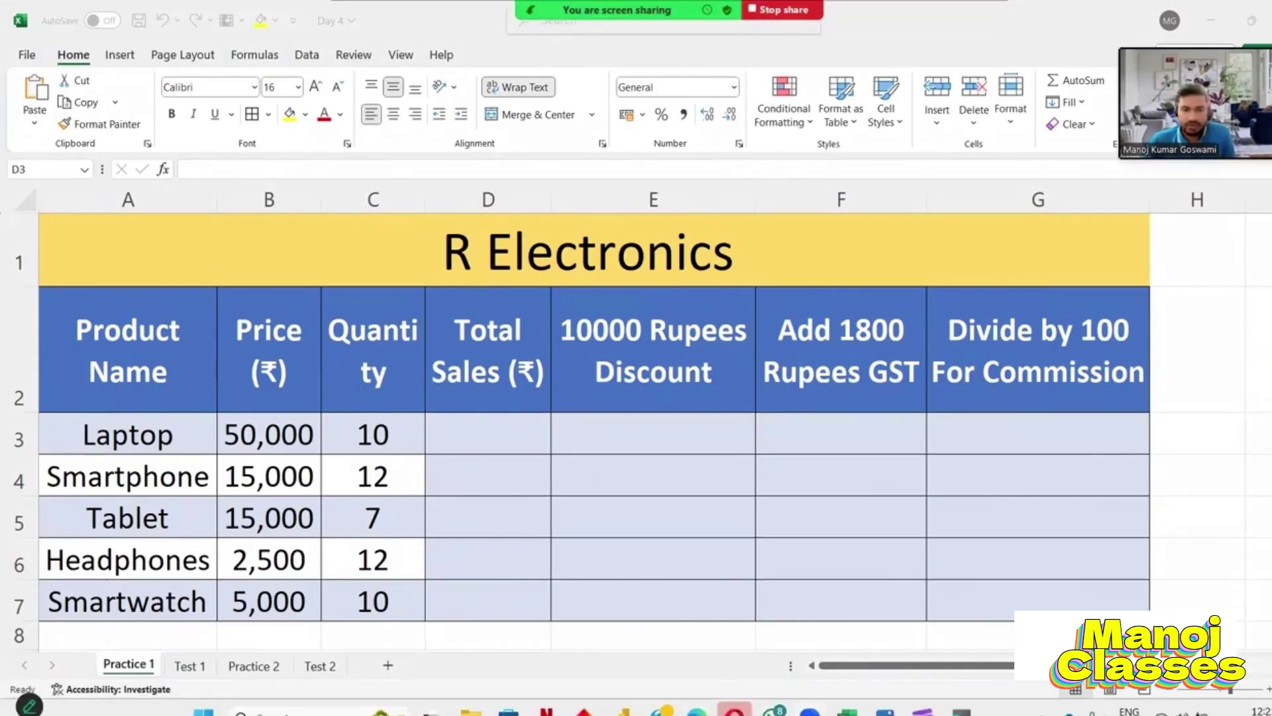
mouse_move(698, 713)
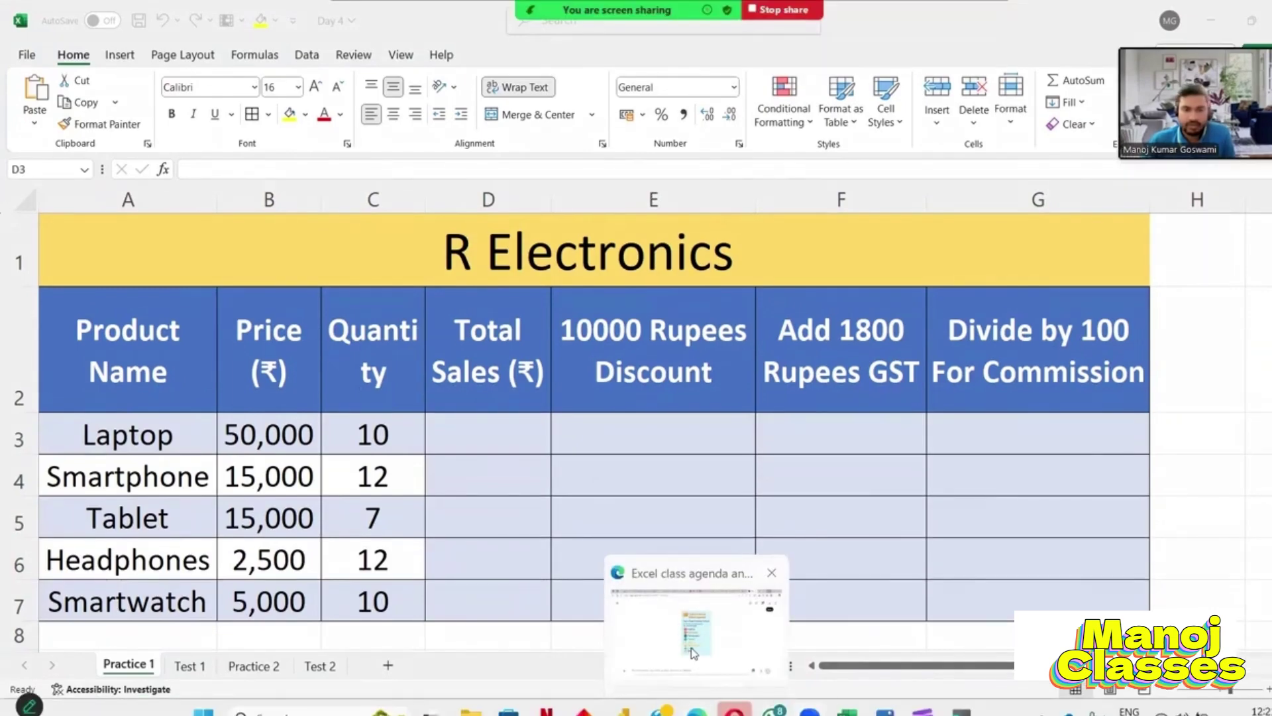
click(696, 623)
click(1113, 14)
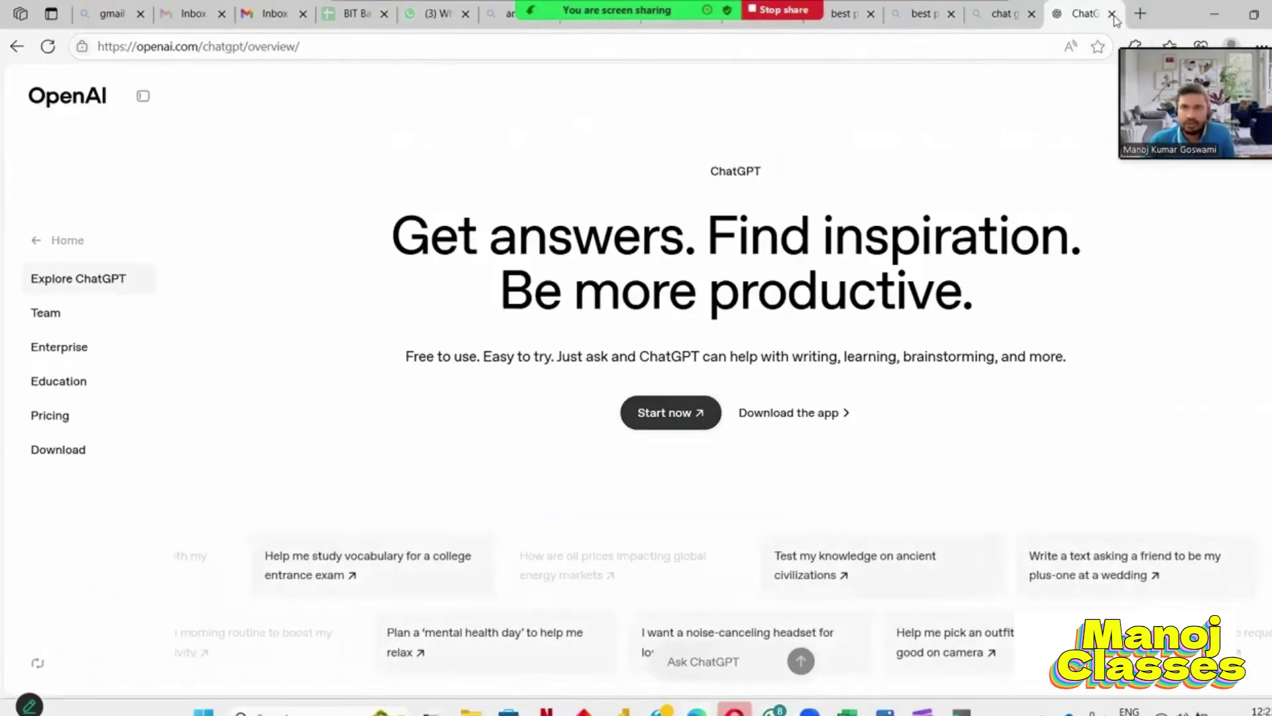
click(666, 413)
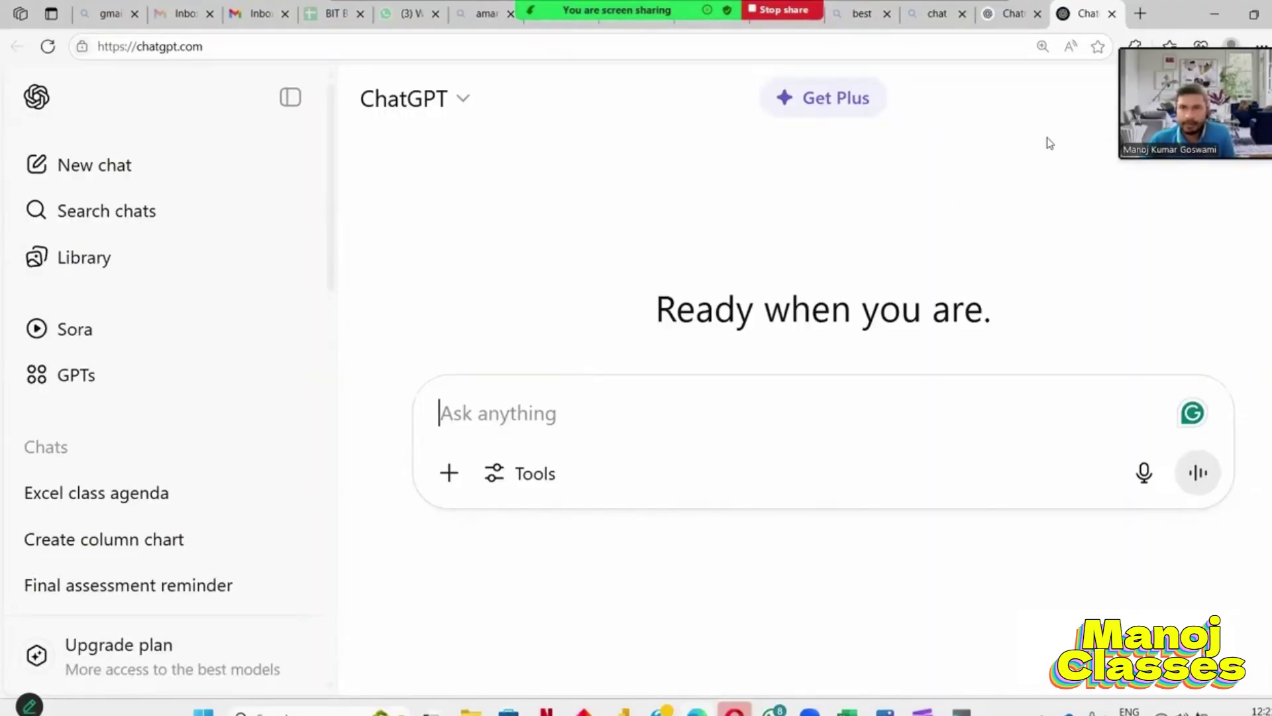
- Arrange ChatGPT and the Excel workbook side by side, with the whole R Electronics table in view
mouse_move(1252, 10)
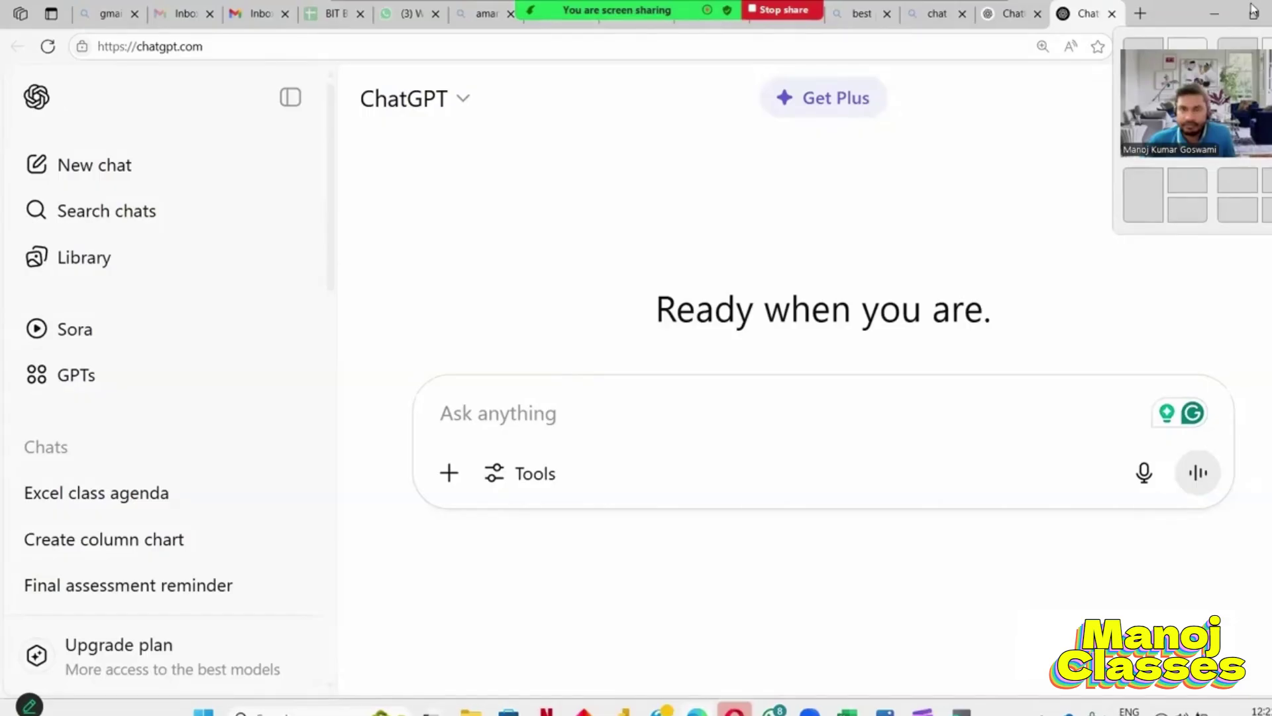
key(super+Left)
click(981, 119)
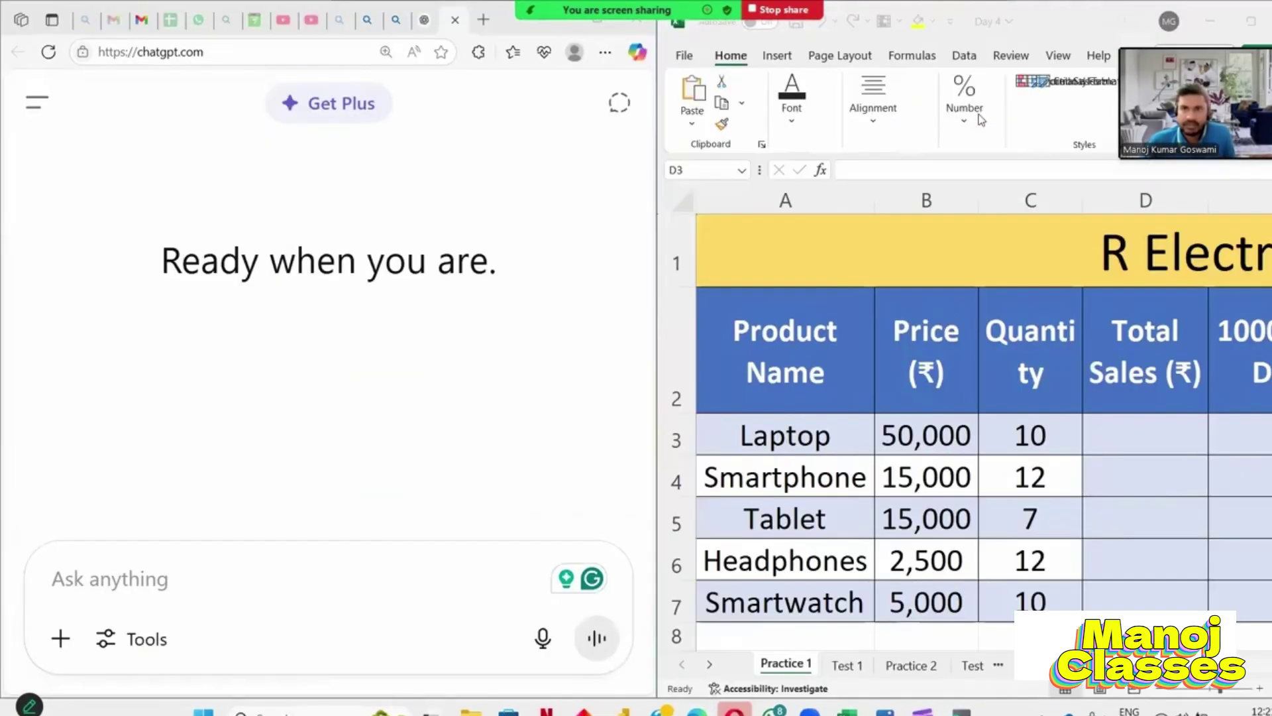
scroll(999, 325, right, 3)
scroll(999, 324, down, 5)
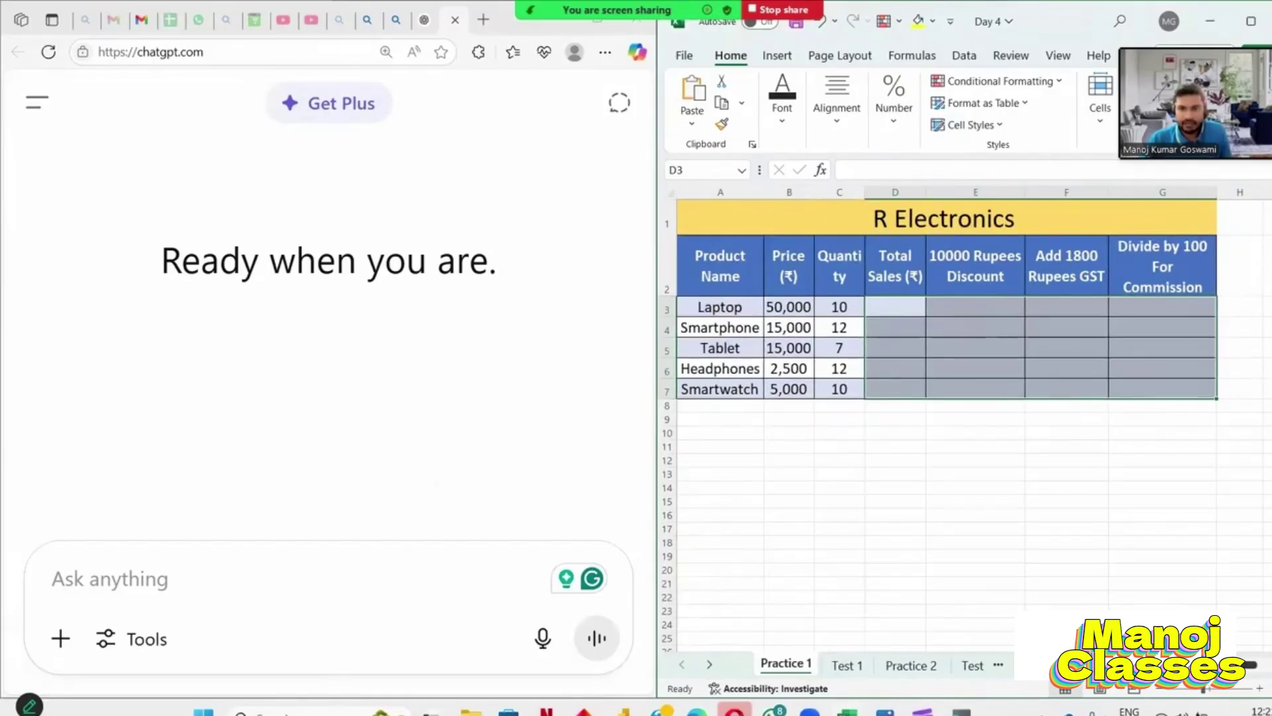
- Copy the R Electronics table A1:G7 from the Practice 1 sheet and paste it into the ChatGPT message
click(859, 488)
drag(710, 216, 1019, 387)
key(ctrl+c)
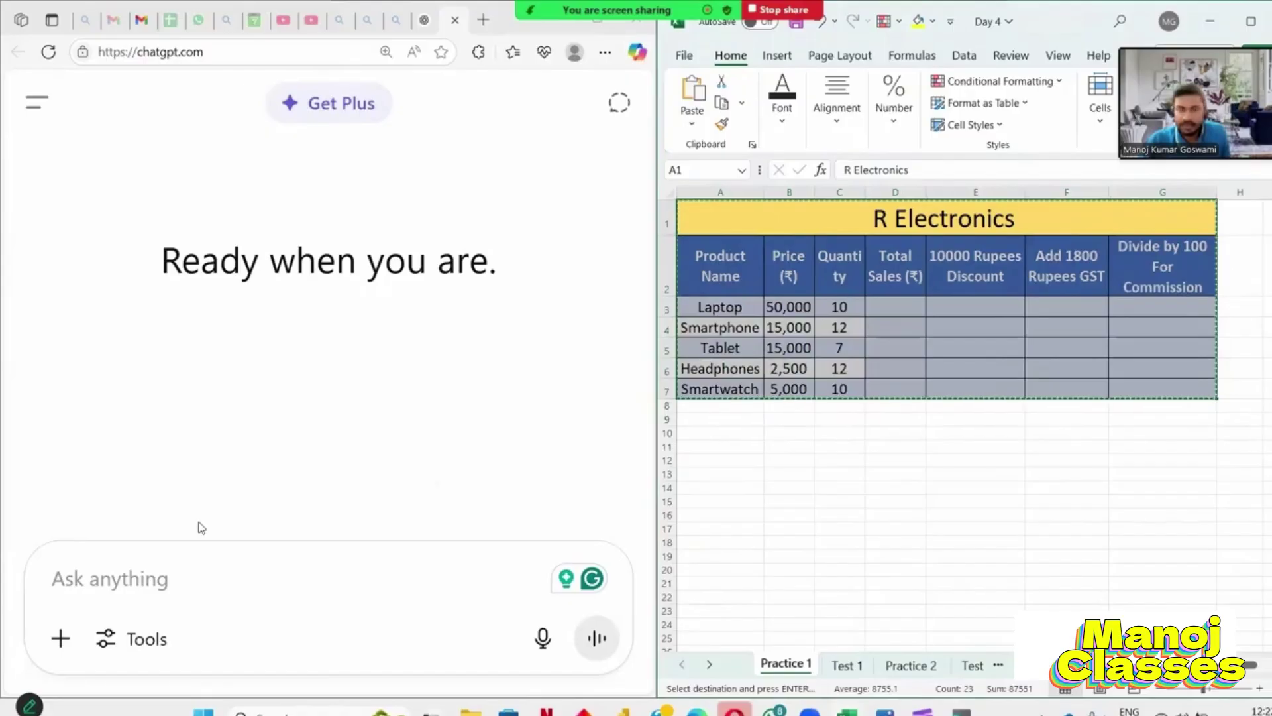
click(93, 576)
key(ctrl+v)
- Delete all the pasted table text from the ChatGPT message, keeping only the attached table image
drag(93, 576, 48, 476)
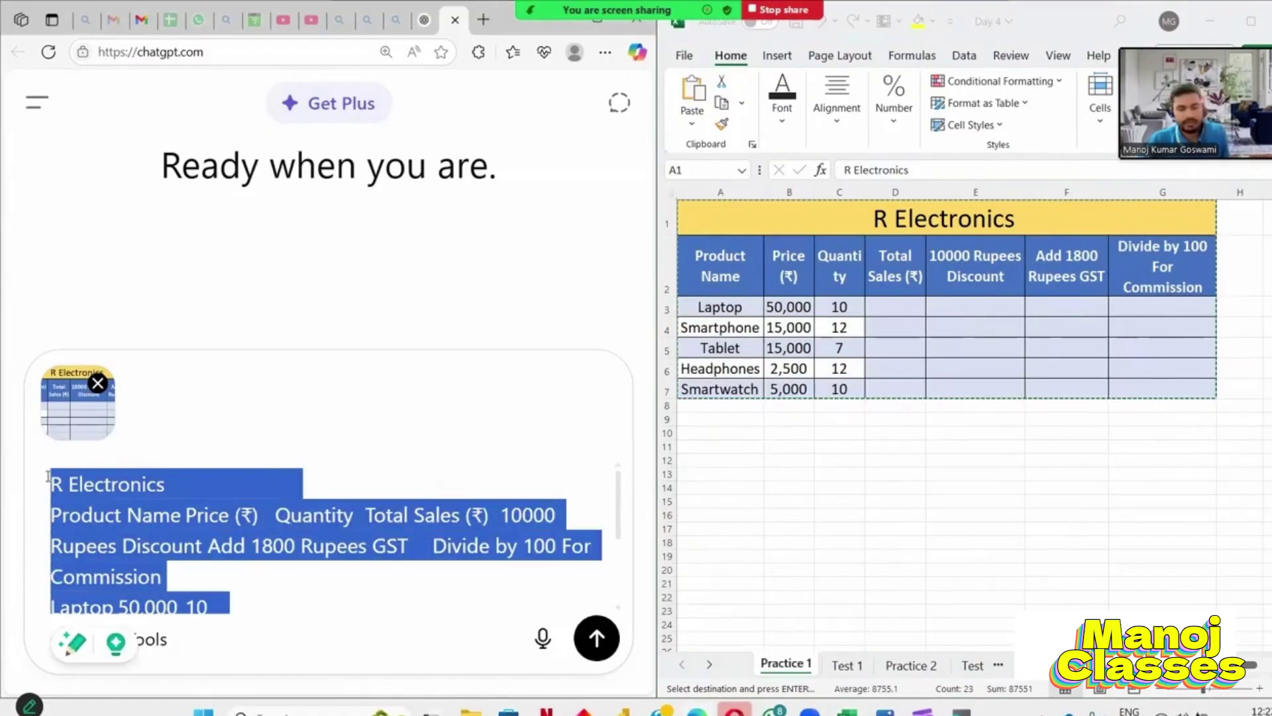
key(BackSpace)
click(103, 535)
key(ctrl+a)
key(BackSpace)
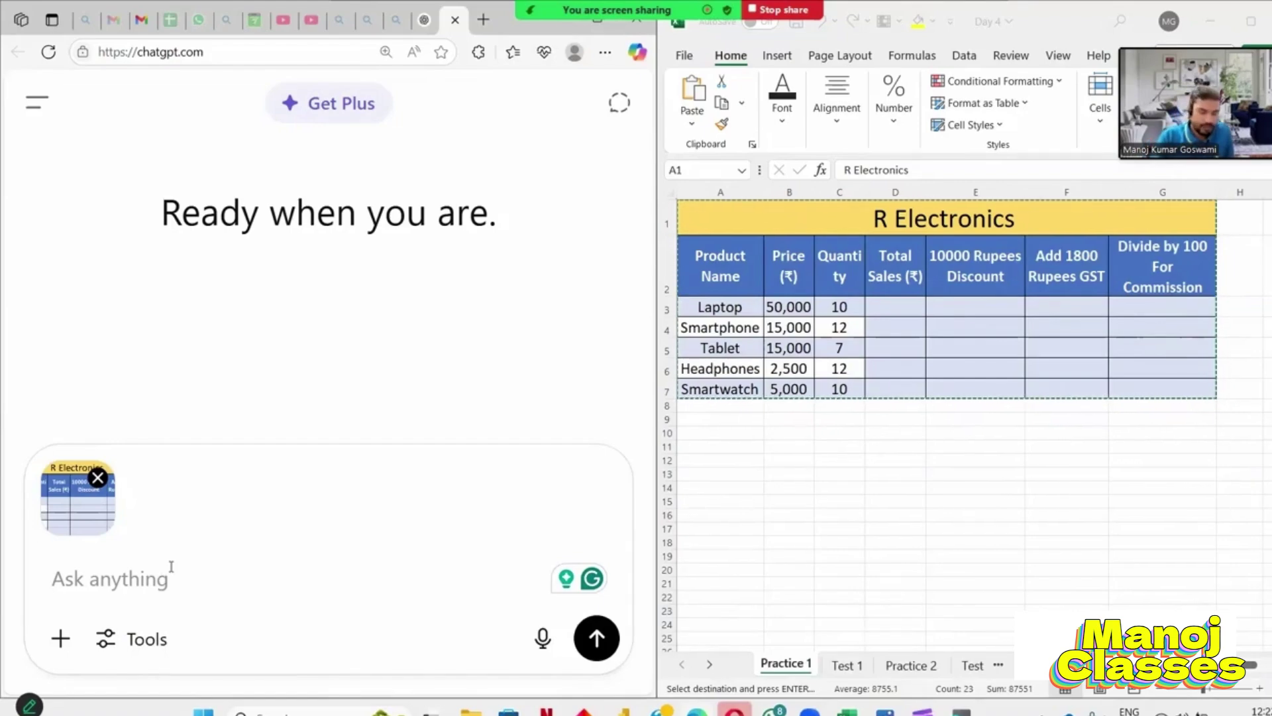
- Write "i have given you excel data with few blank cell as questions" in the ChatGPT message beside the attached table image
text(i have giv)
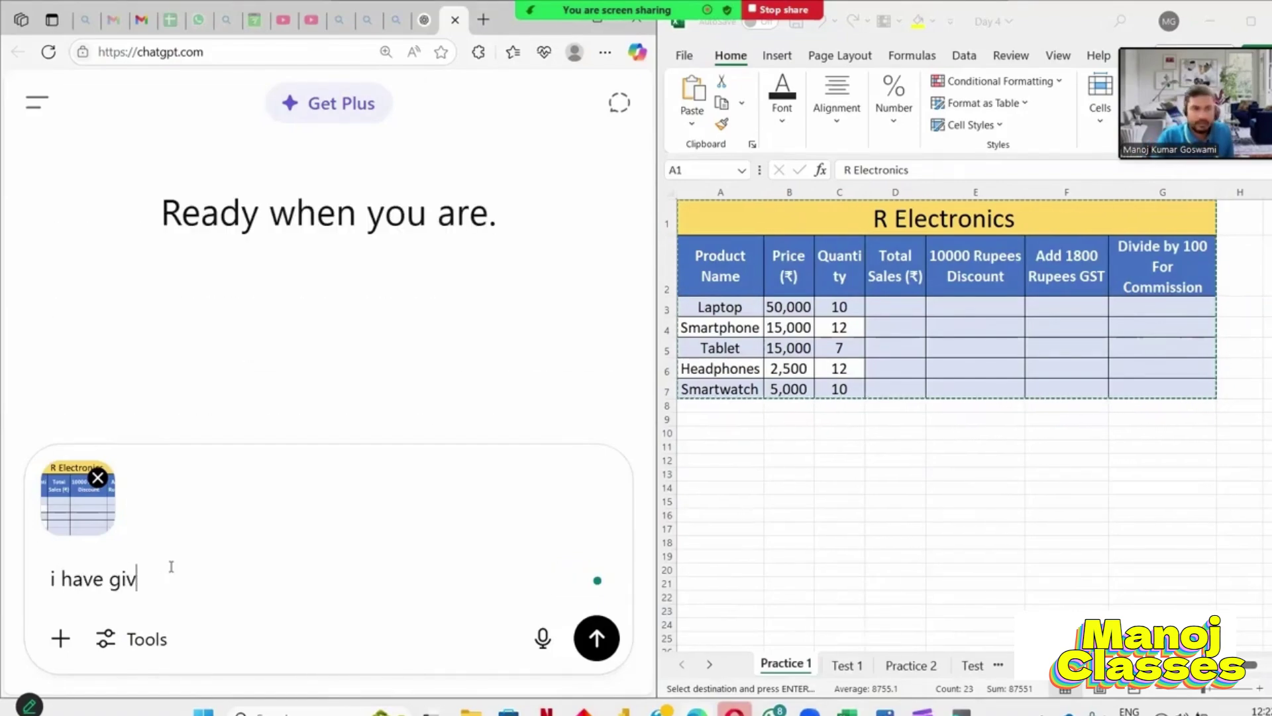
text(en)
text(yiy)
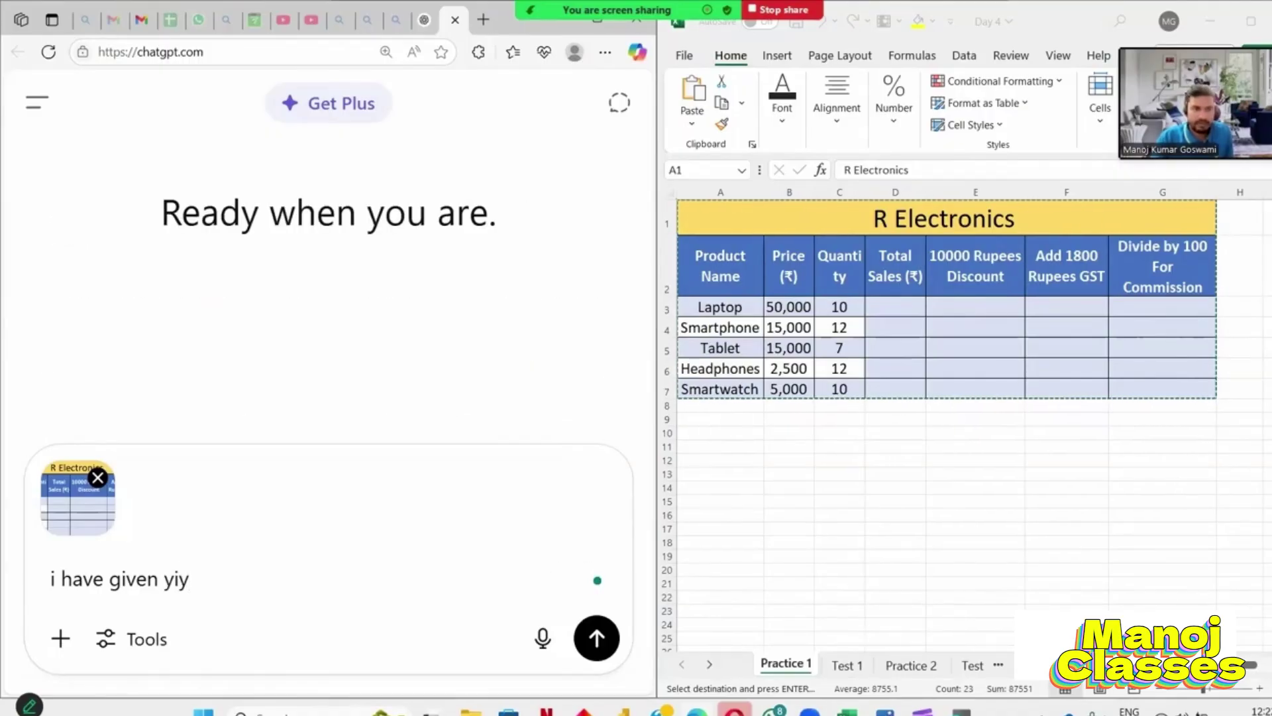
key(BackSpace)
key(BackSpace)
text(ou exce)
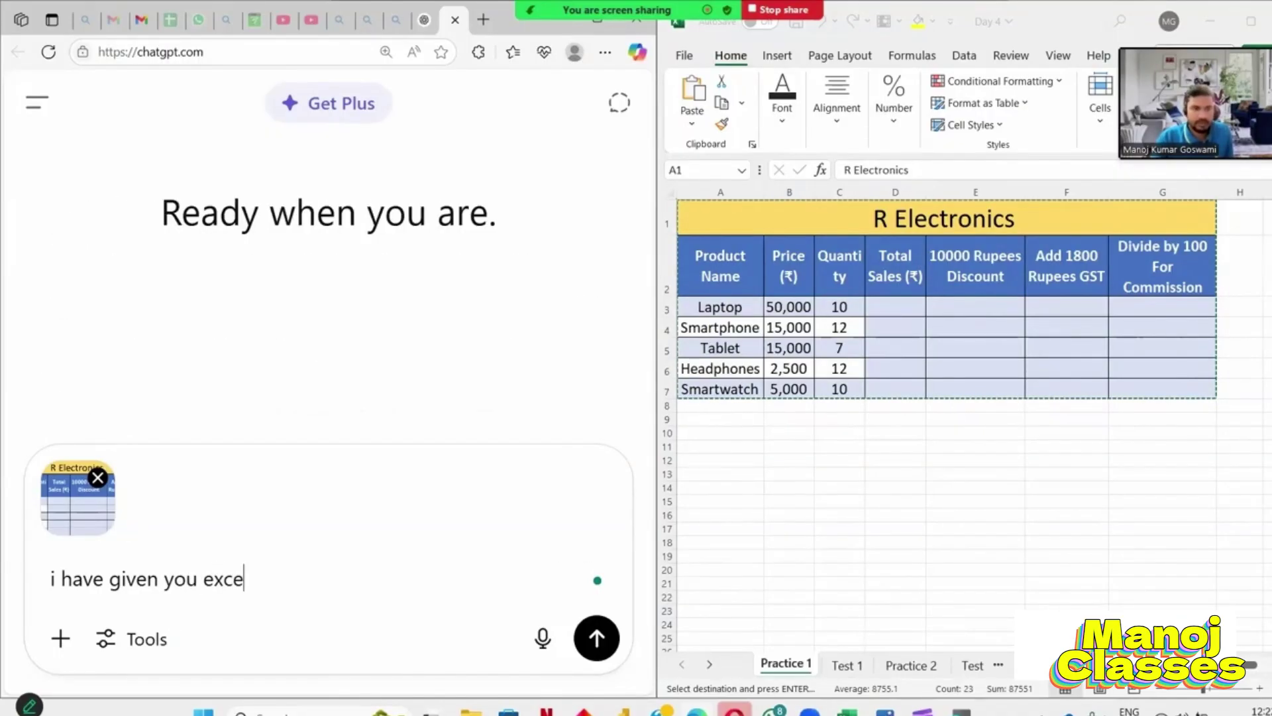
text(l data with )
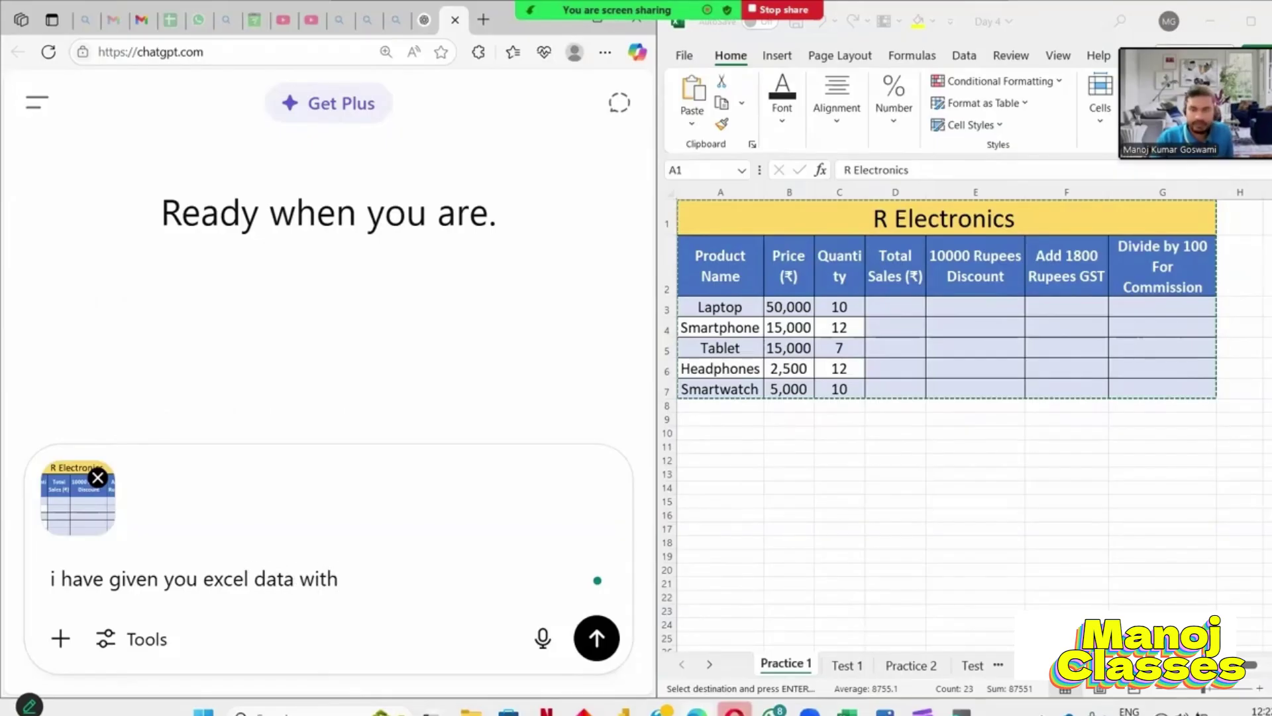
text(few )
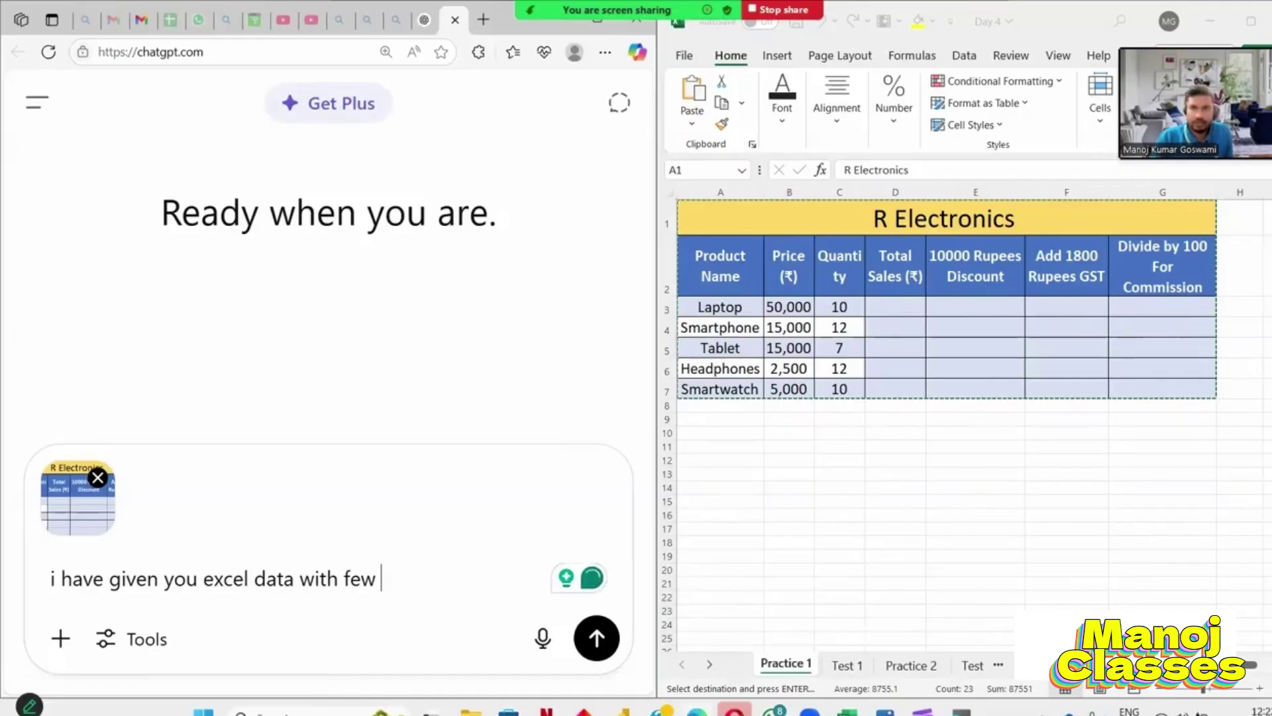
text(blank cell as )
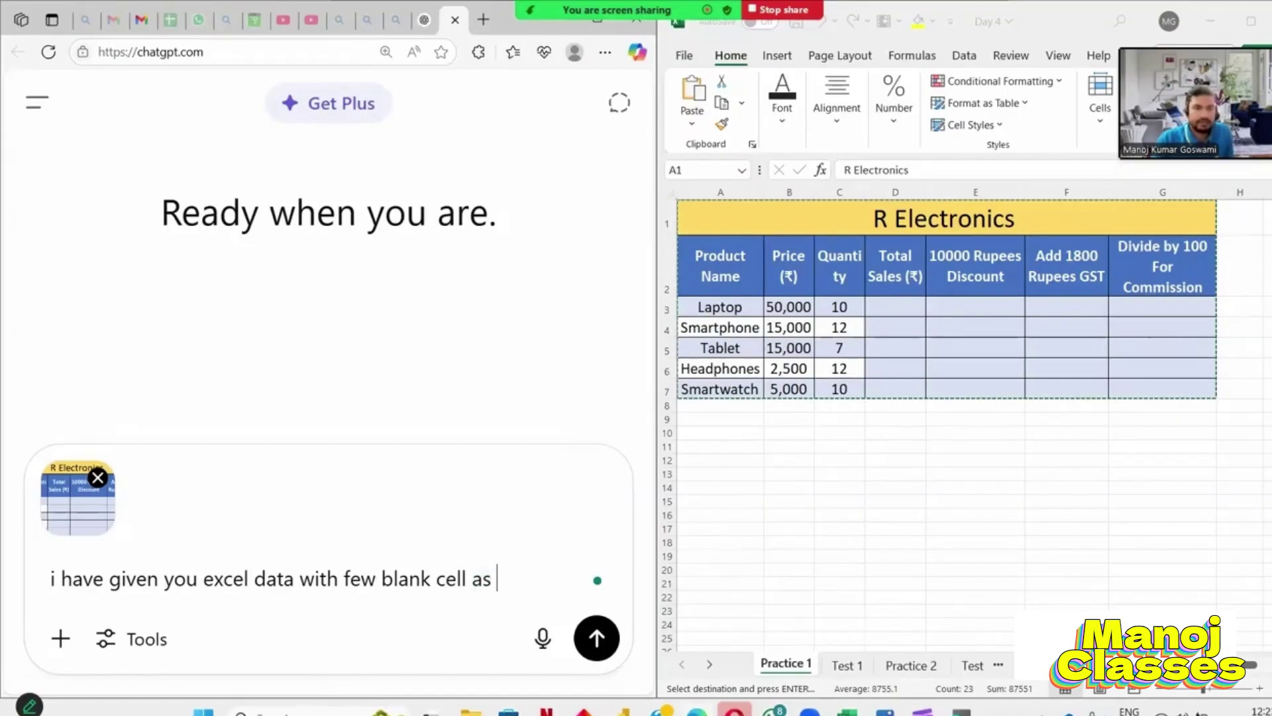
text(questions)
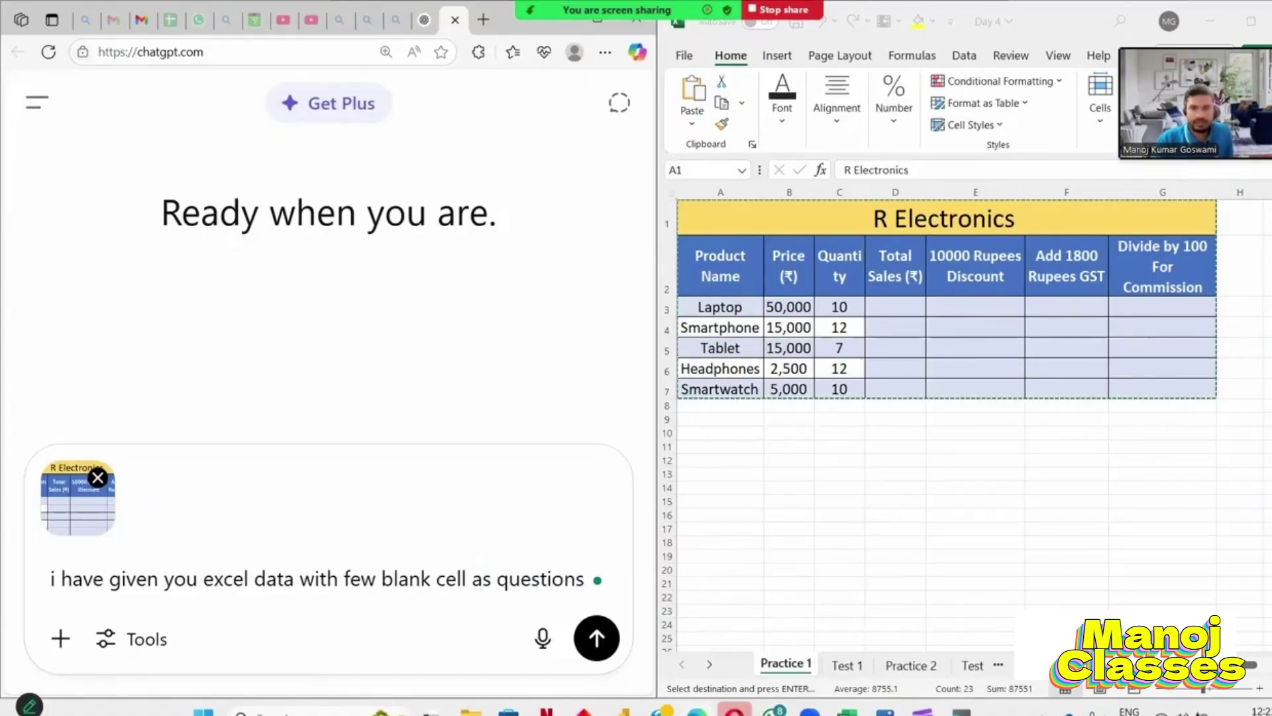
- Continue the message with "and my table start a1 to g1 and a7 to g7. kindly" to describe the table range and begin the request
text( and my table sra)
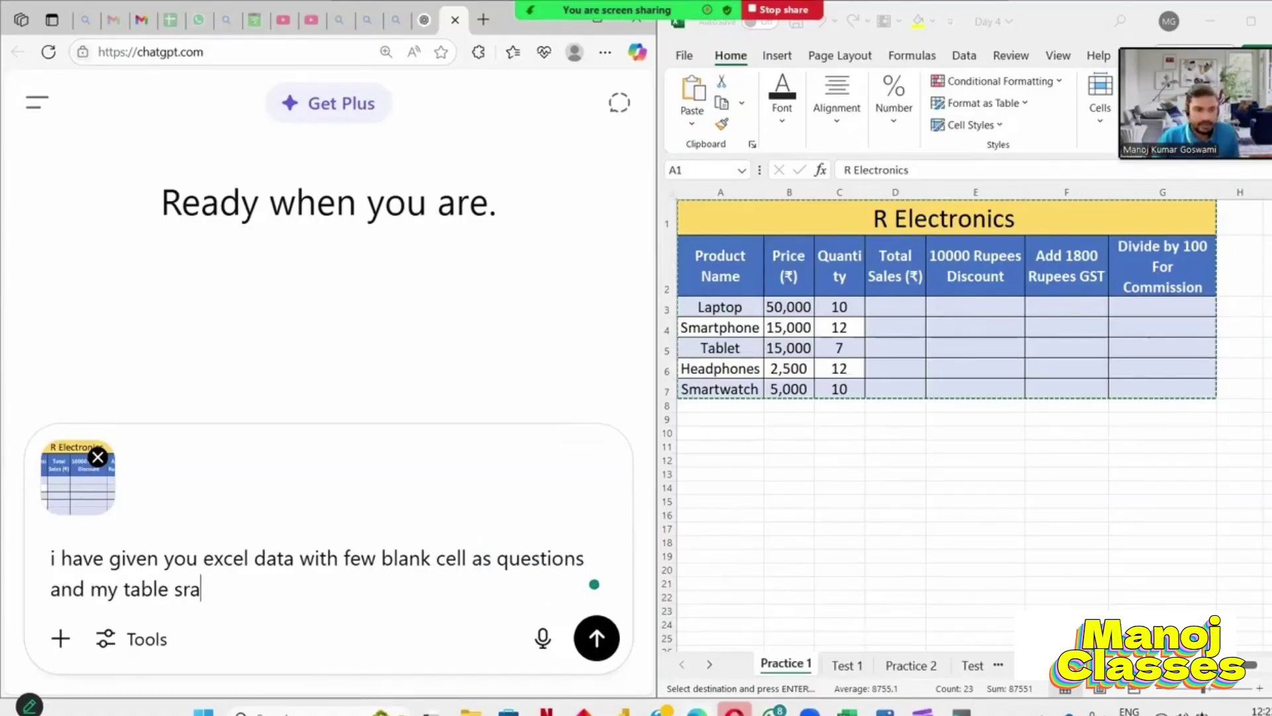
key(BackSpace)
key(BackSpace)
text(ta)
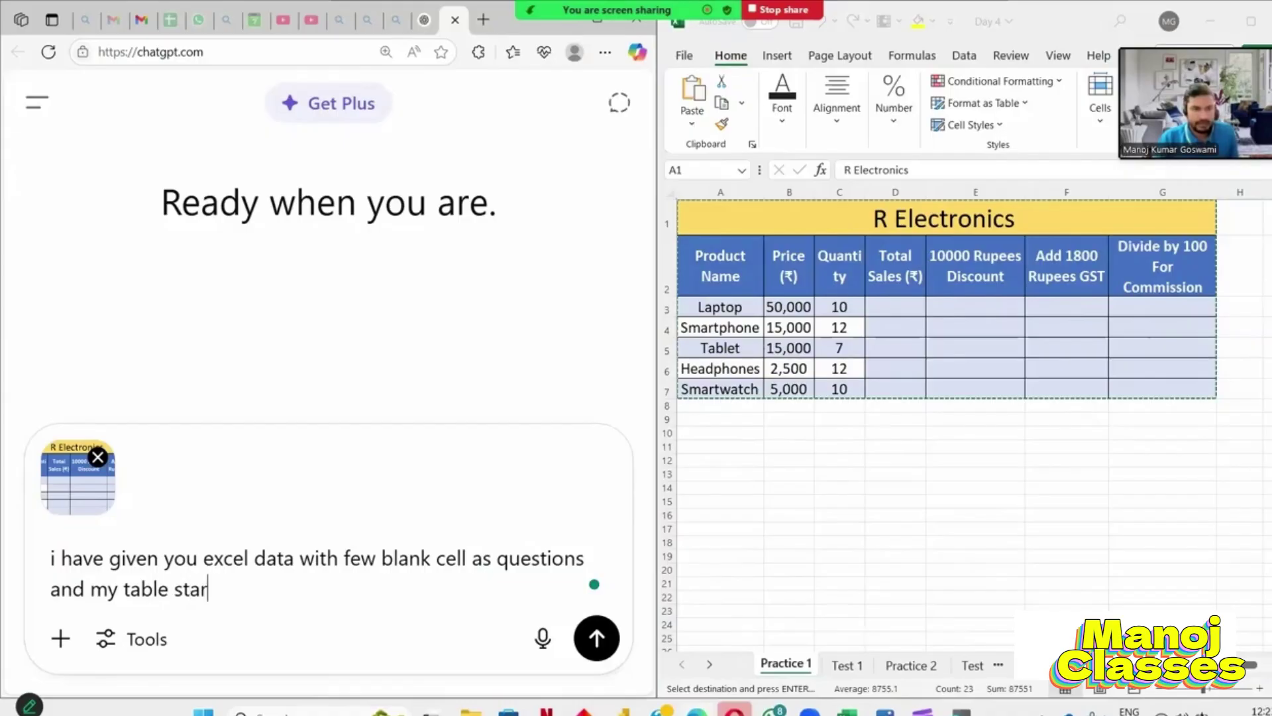
text(rt )
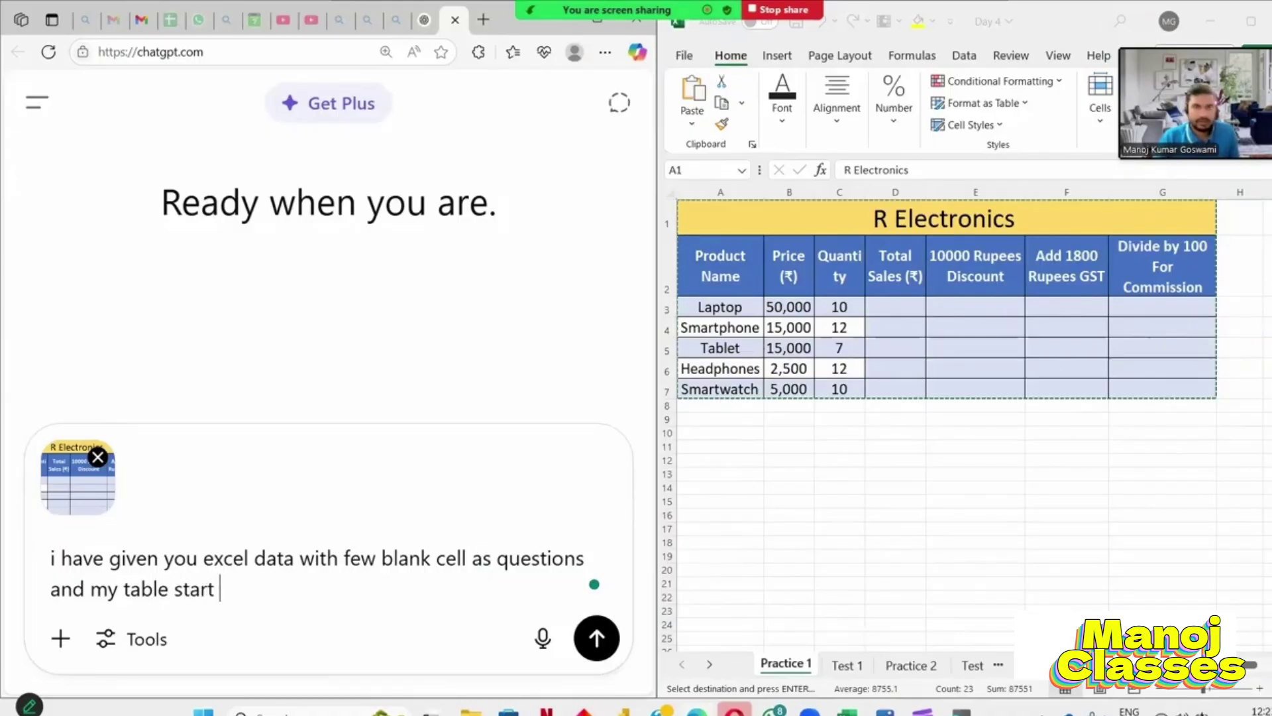
text(a1 to )
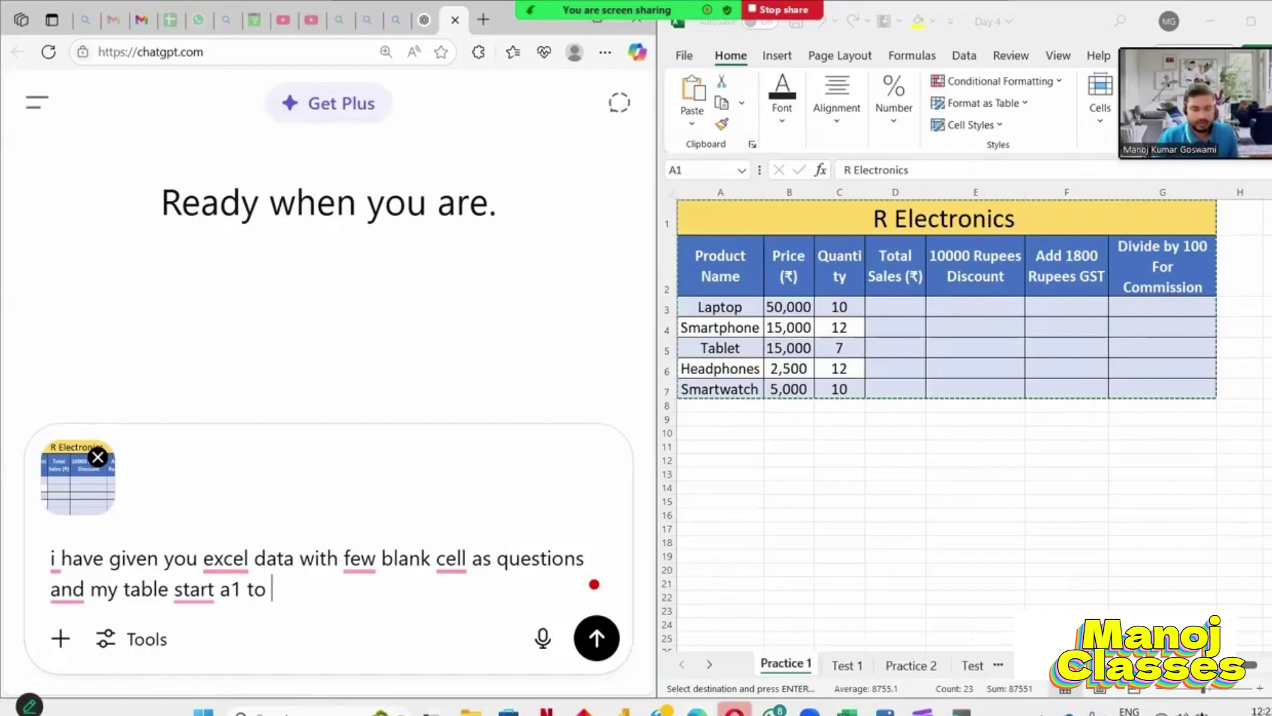
text(g1 and)
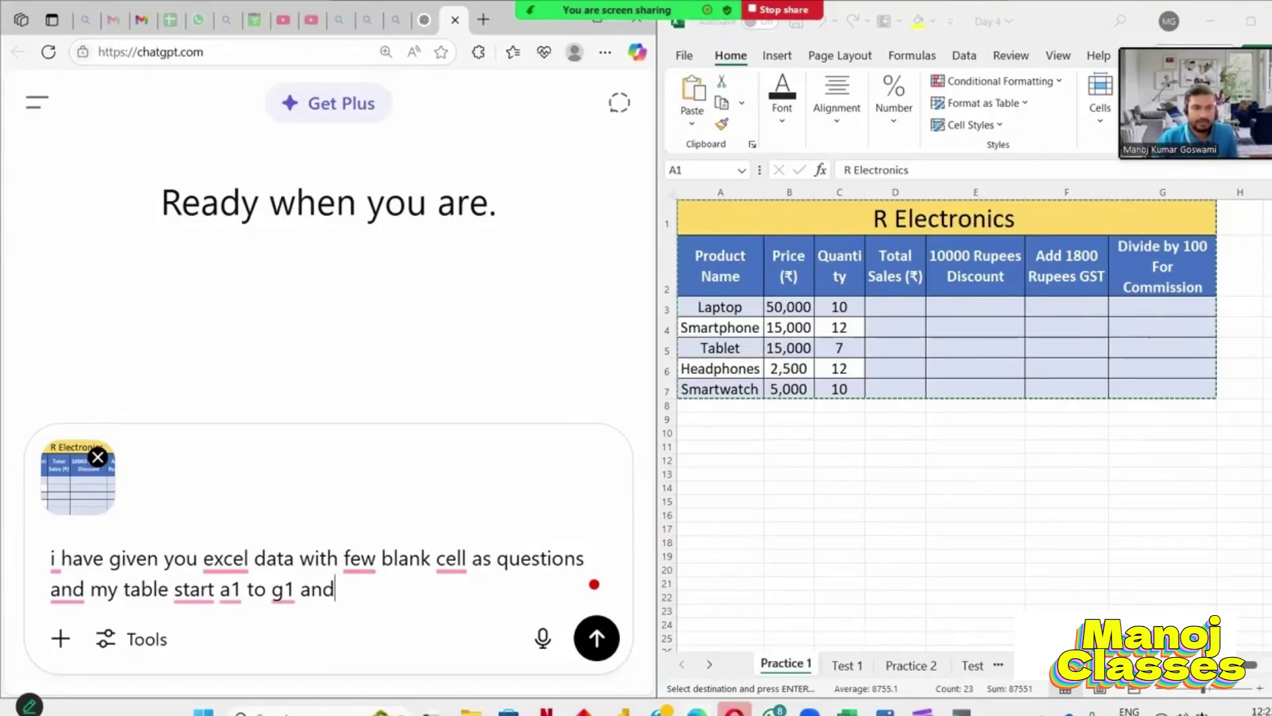
key(BackSpace)
key(BackSpace)
key(BackSpace)
key(BackSpace)
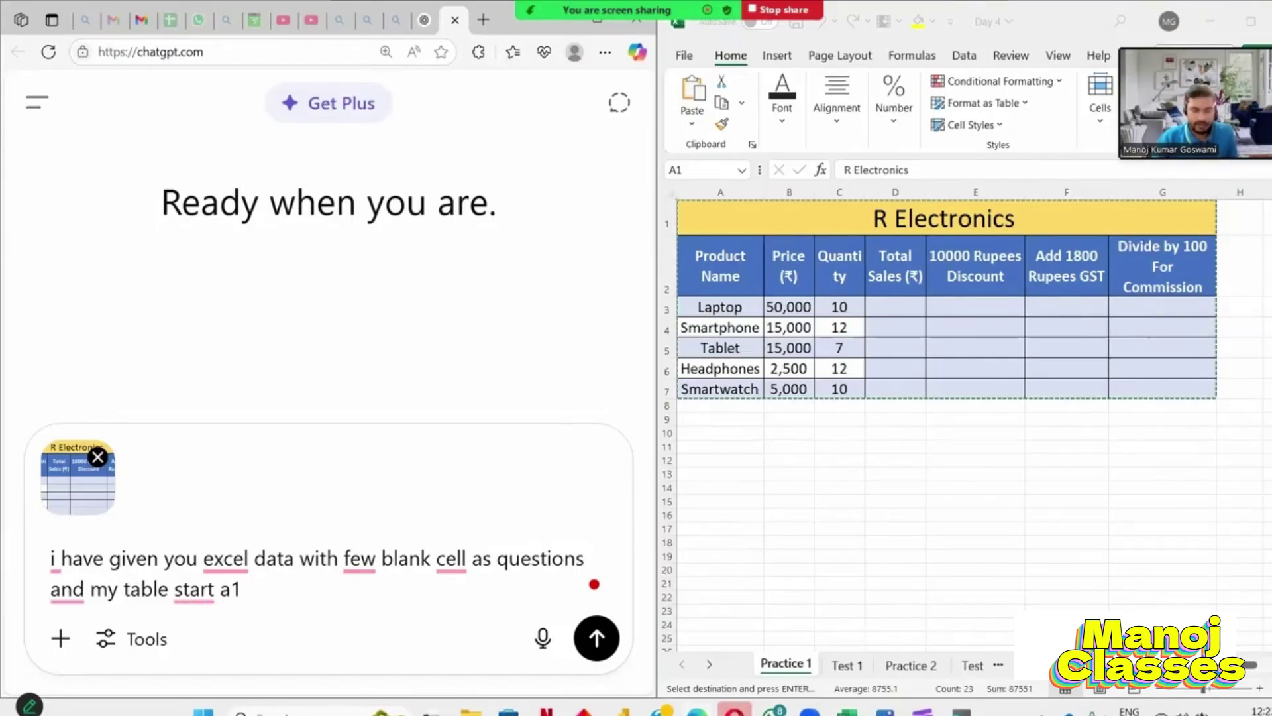
text(tions and)
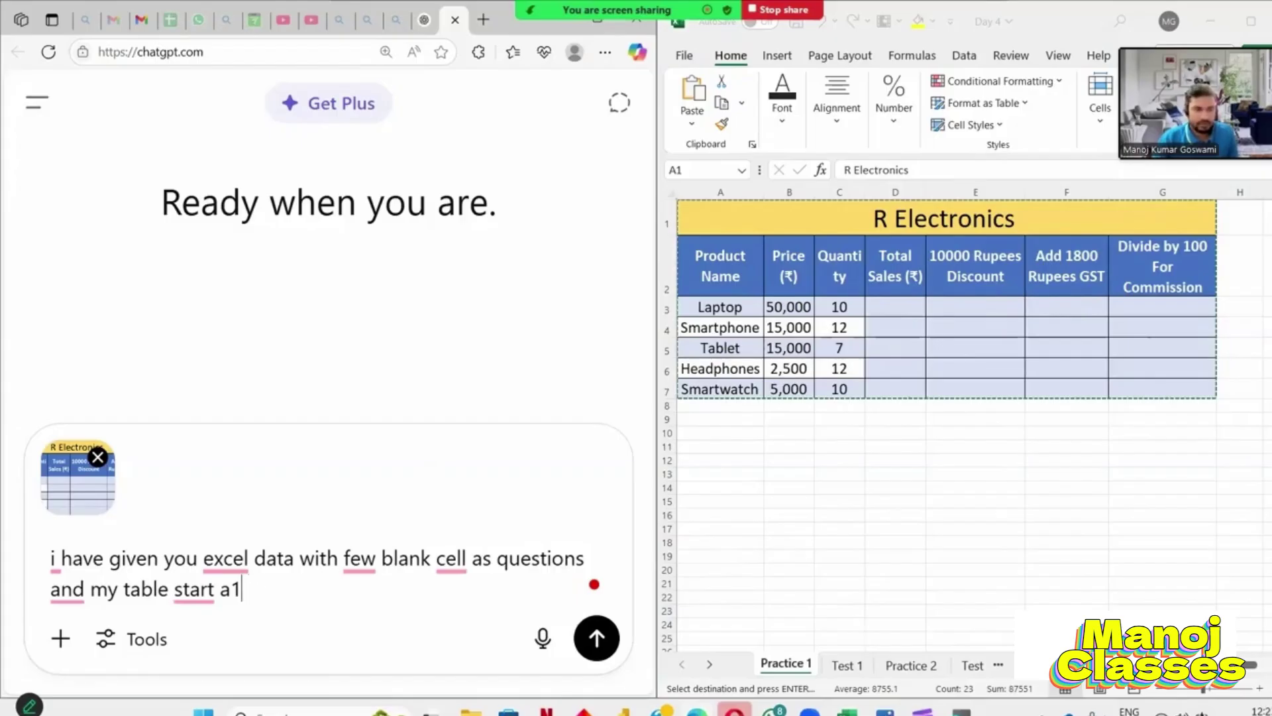
text( my table start a1 to g1 a)
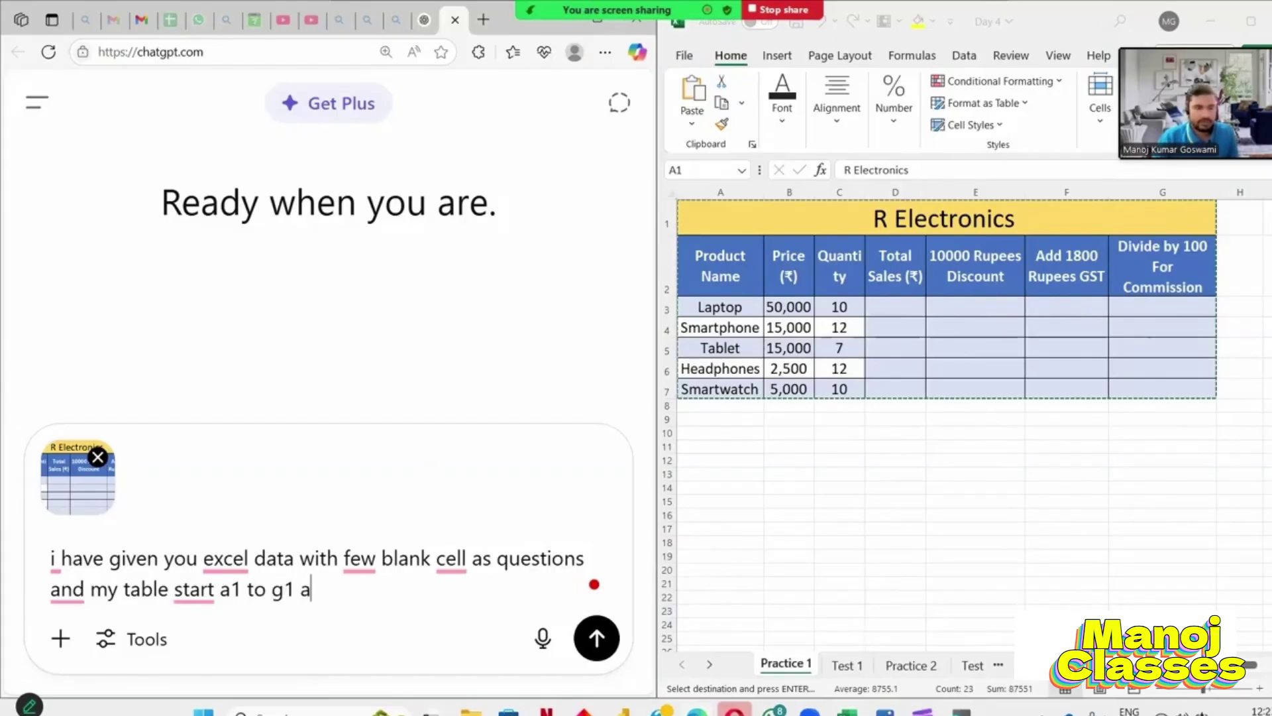
text(nd a7)
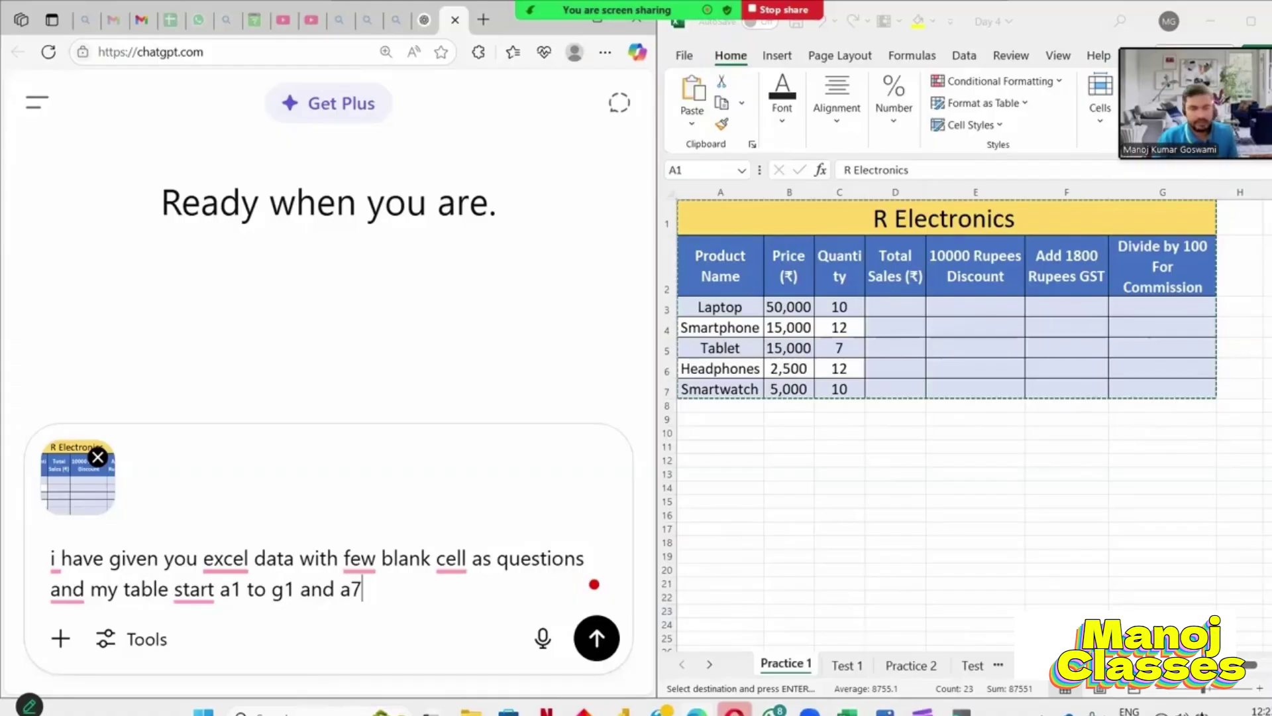
text( to g7. kindly solve all )
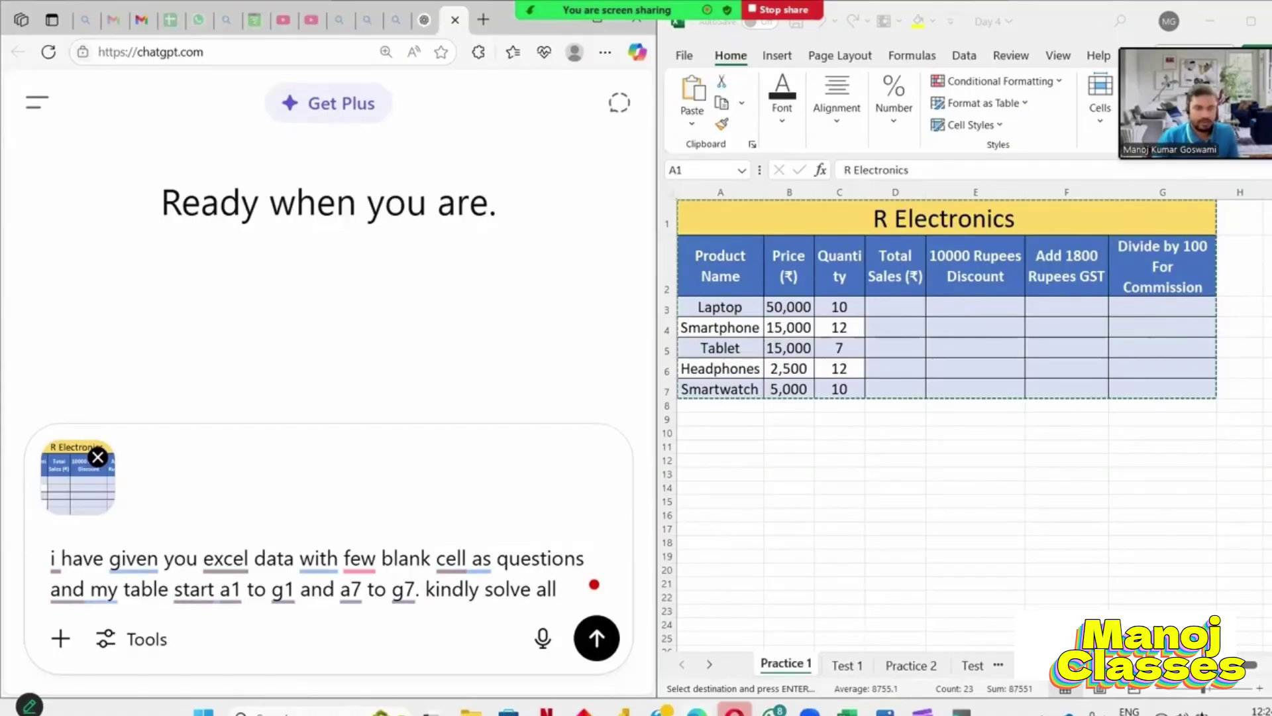
text(the quesion)
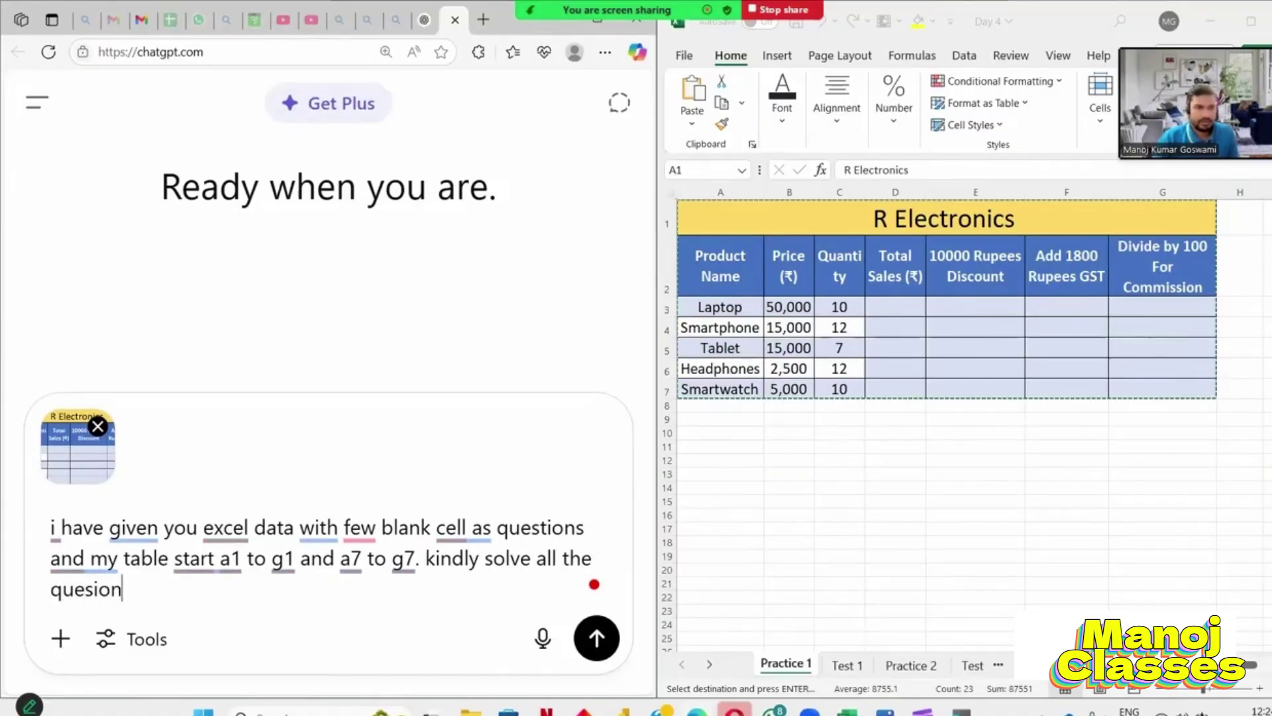
key(BackSpace)
key(BackSpace)
key(BackSpace)
text(tion)
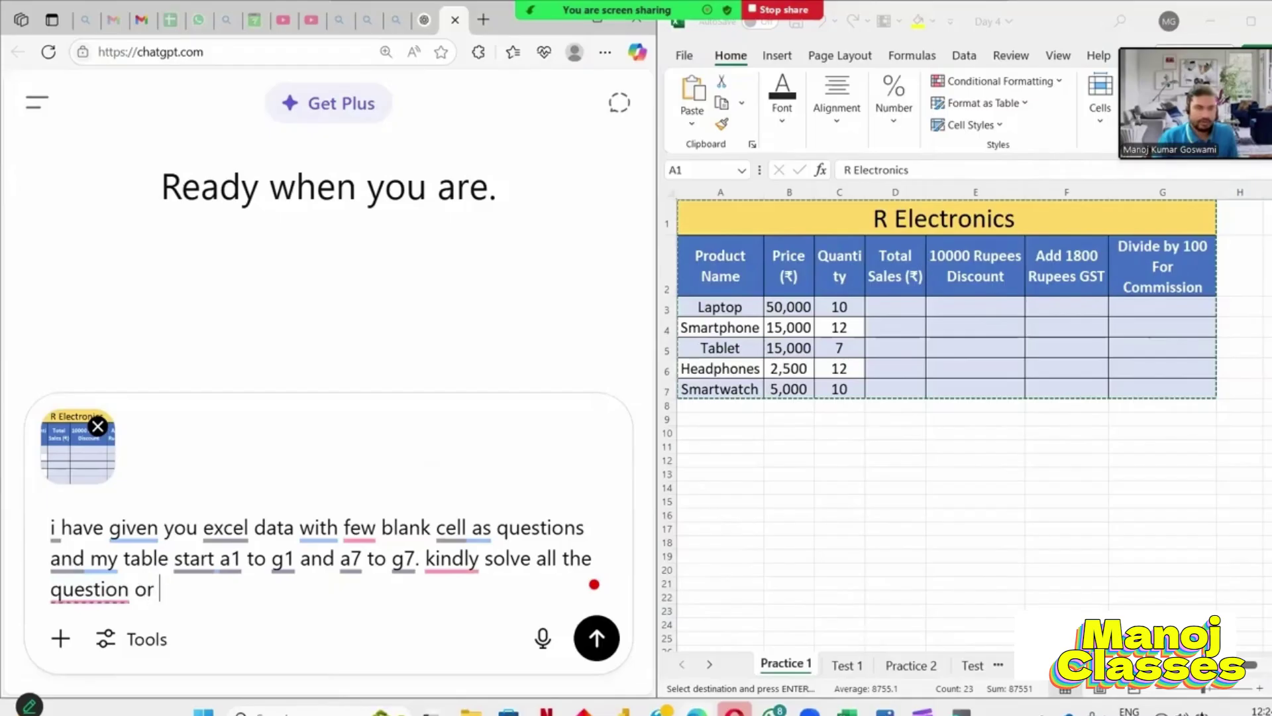
key(BackSpace)
key(BackSpace)
key(BackSpace)
key(BackSpace)
key(BackSpace)
key(BackSpace)
key(BackSpace)
key(BackSpace)
key(BackSpace)
key(BackSpace)
key(BackSpace)
key(BackSpace)
key(BackSpace)
key(BackSpace)
key(BackSpace)
key(BackSpace)
key(BackSpace)
key(BackSpace)
key(BackSpace)
key(BackSpace)
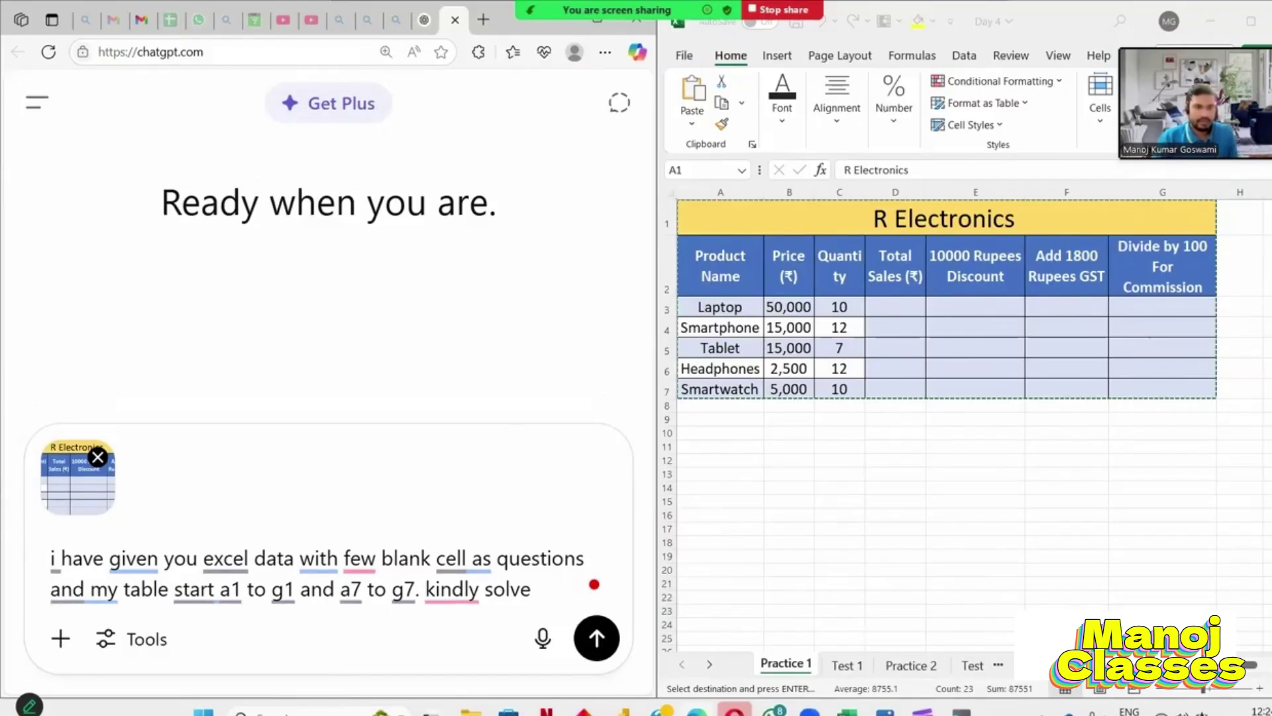
- Complete the request after "kindly" with "give me the formula" and send the message to ChatGPT
text(give me the formula)
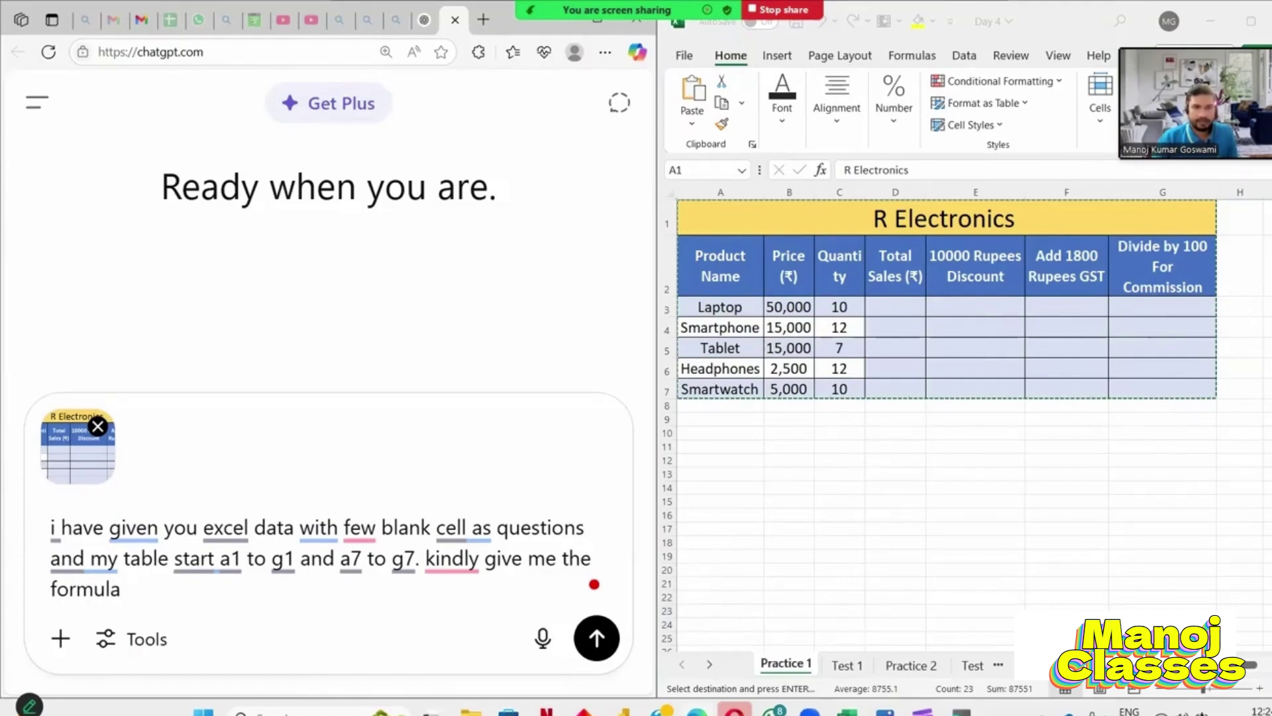
key(shift+Return)
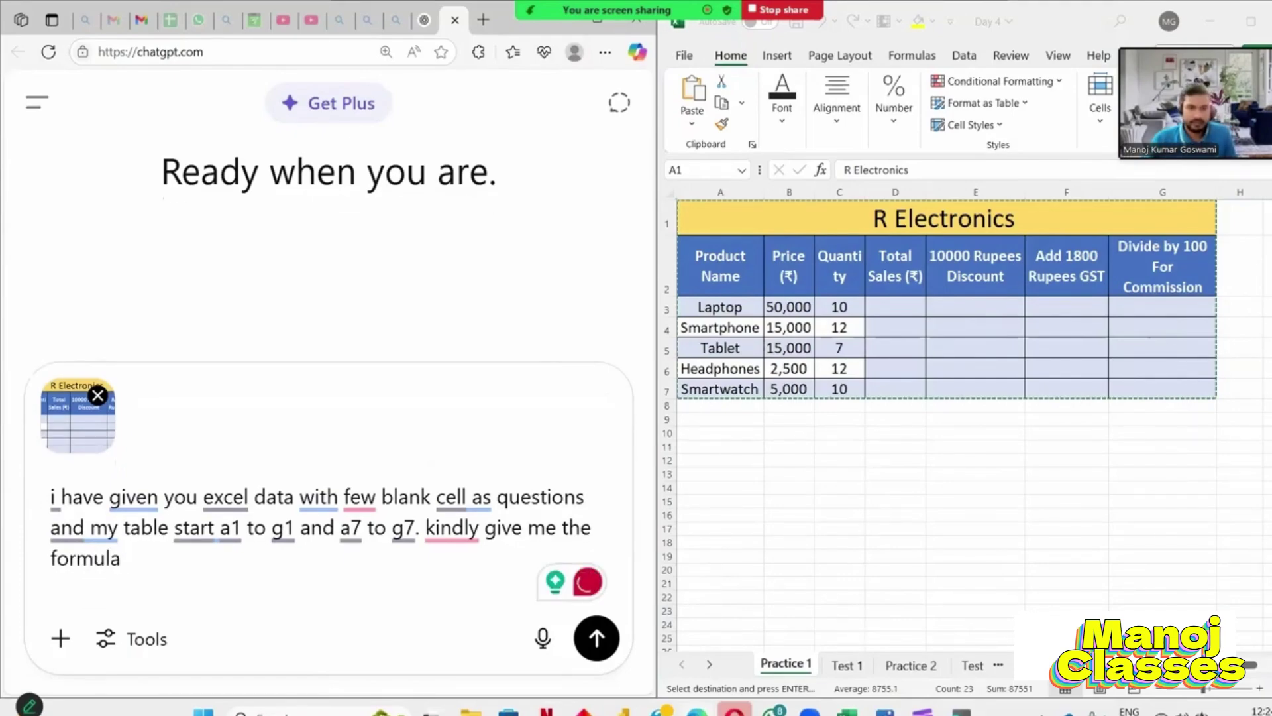
click(596, 638)
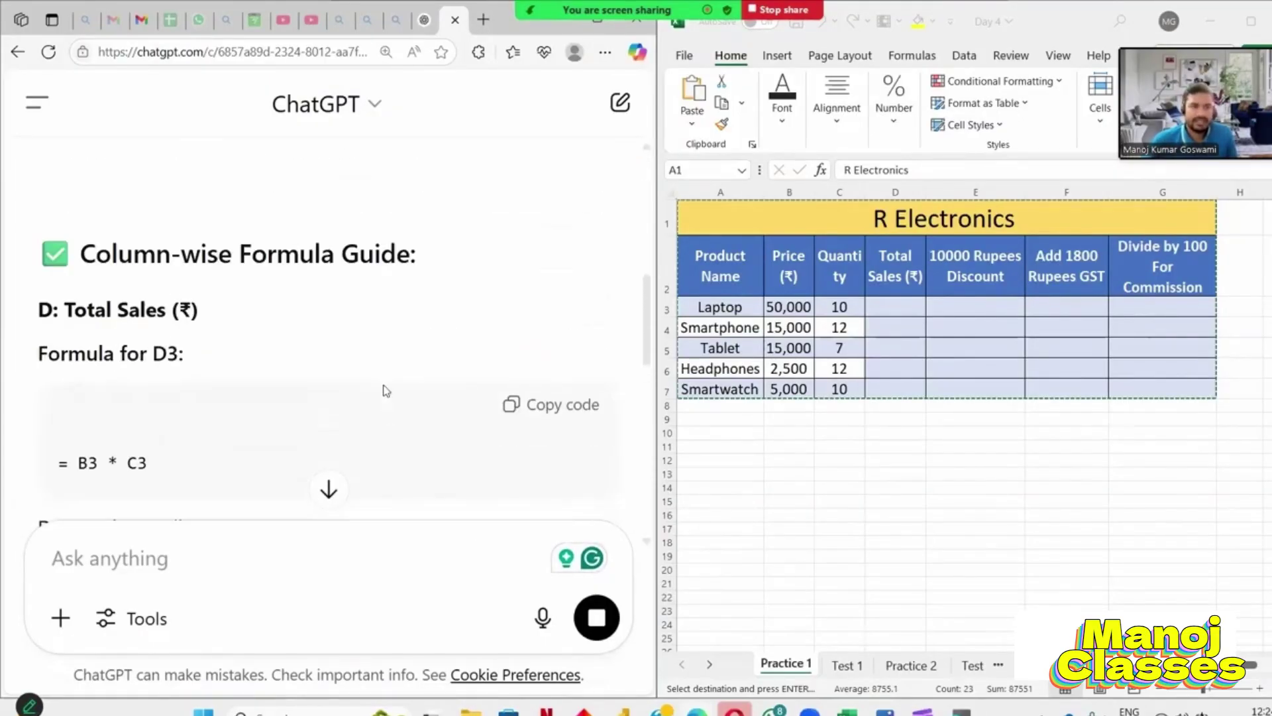
- Copy the Total Sales formula = B3 * C3 from ChatGPT's answer and paste it into cell D3 of the R Electronics table
scroll(211, 412, down, 2)
scroll(353, 364, up, 1)
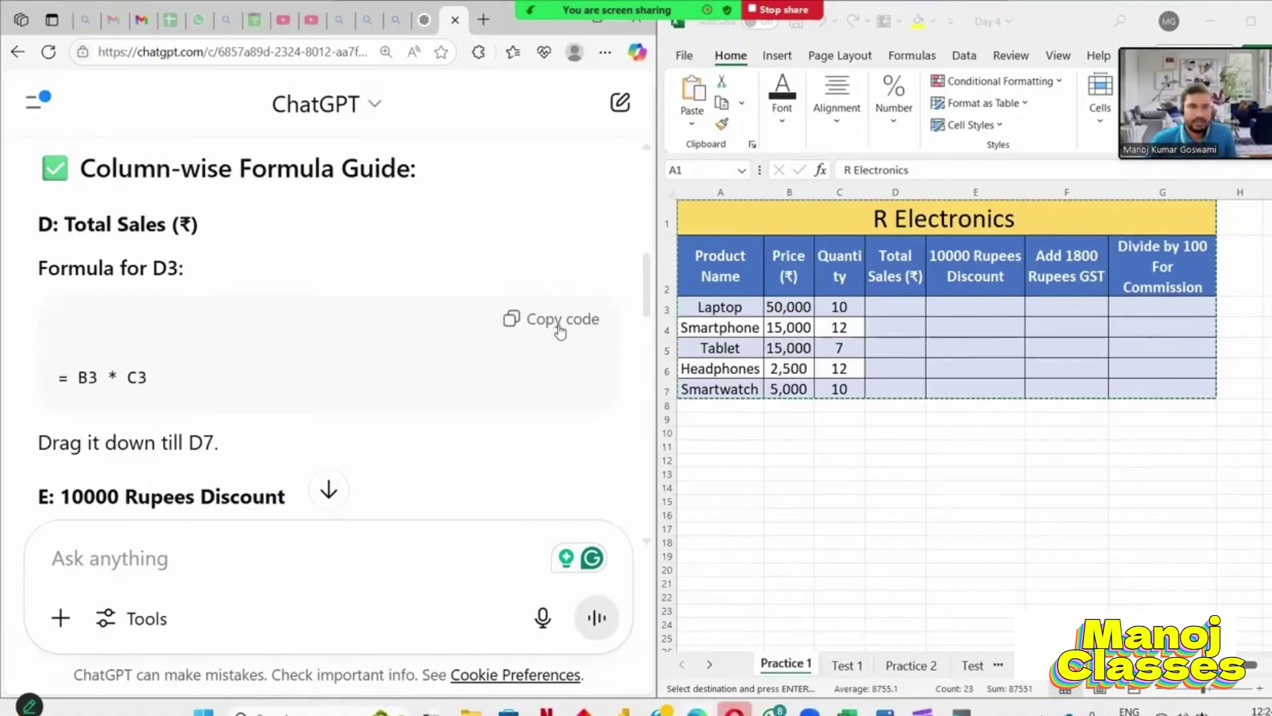
click(556, 320)
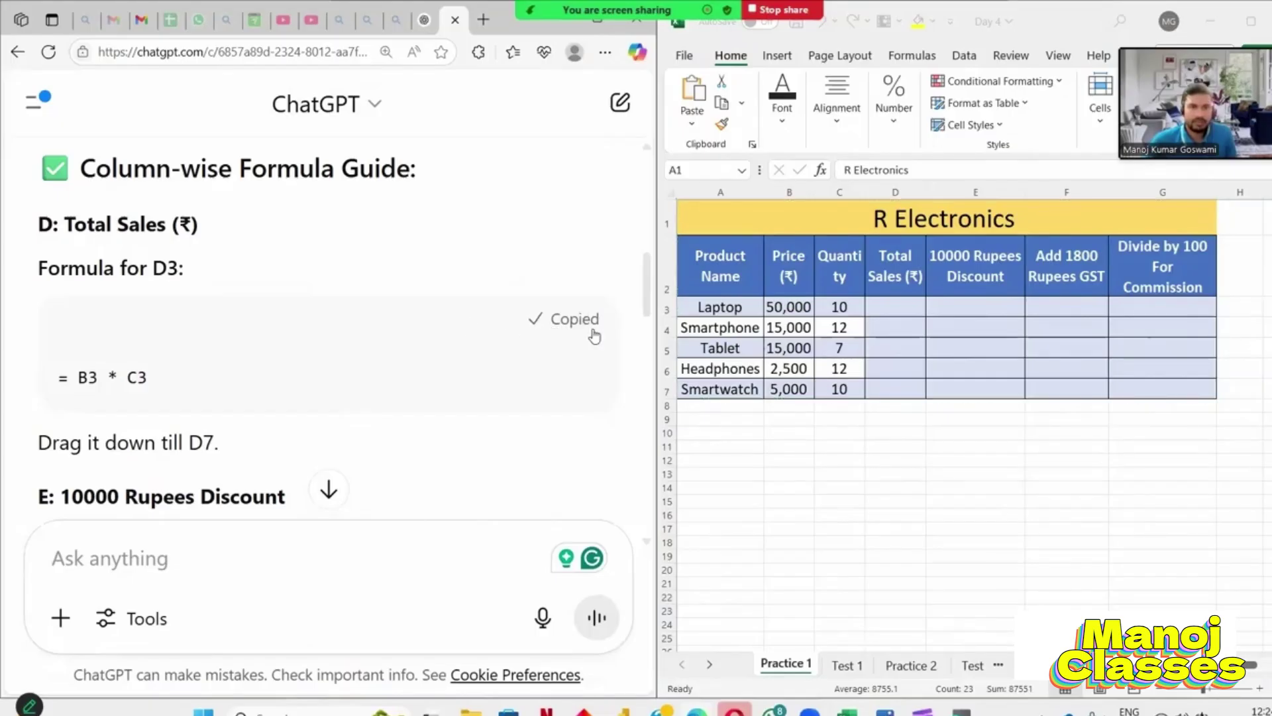
click(894, 305)
click(895, 305)
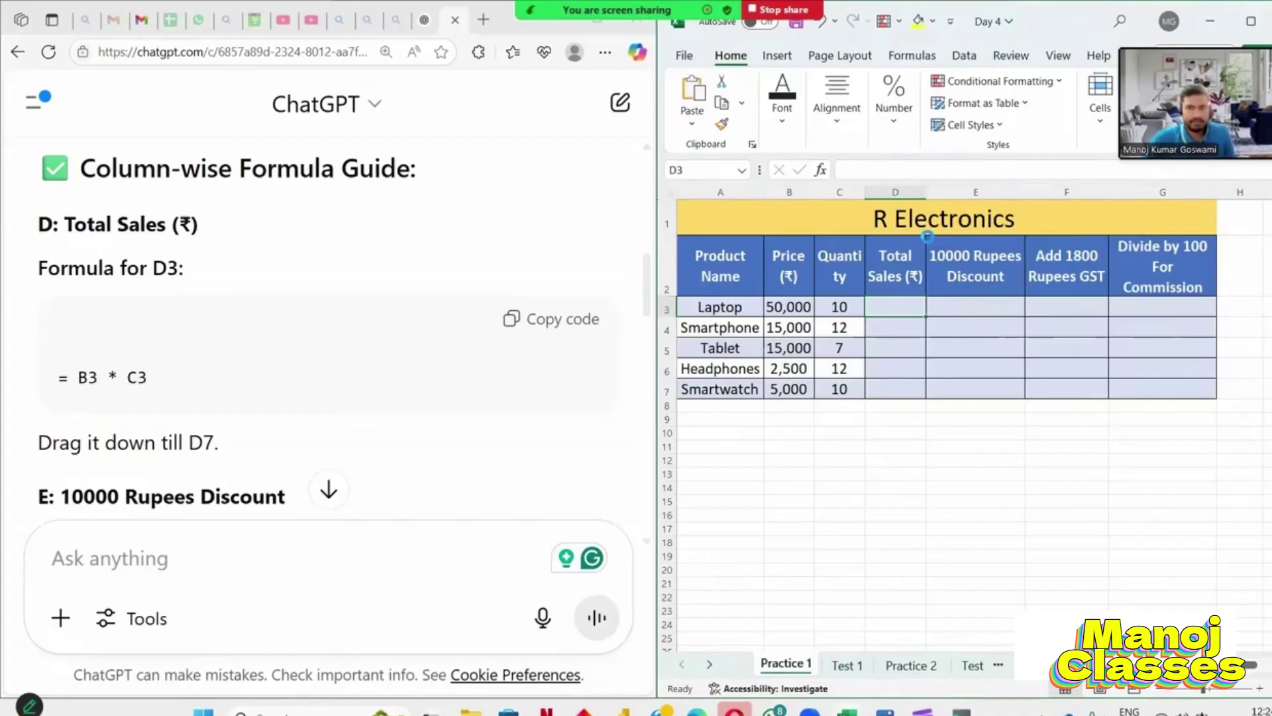
key(ctrl+v)
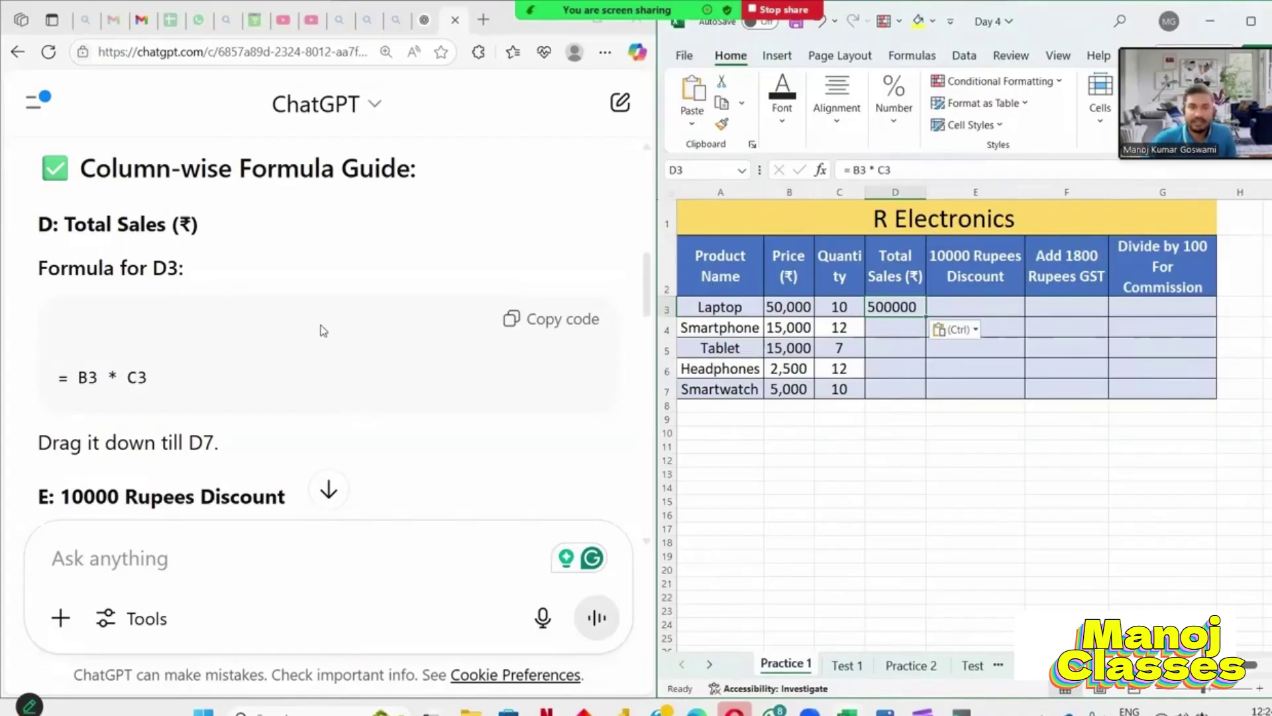
- Copy the 10000 Rupees Discount formula = D3 - 10000 from ChatGPT's answer and paste it into cell E3
scroll(308, 371, down, 4)
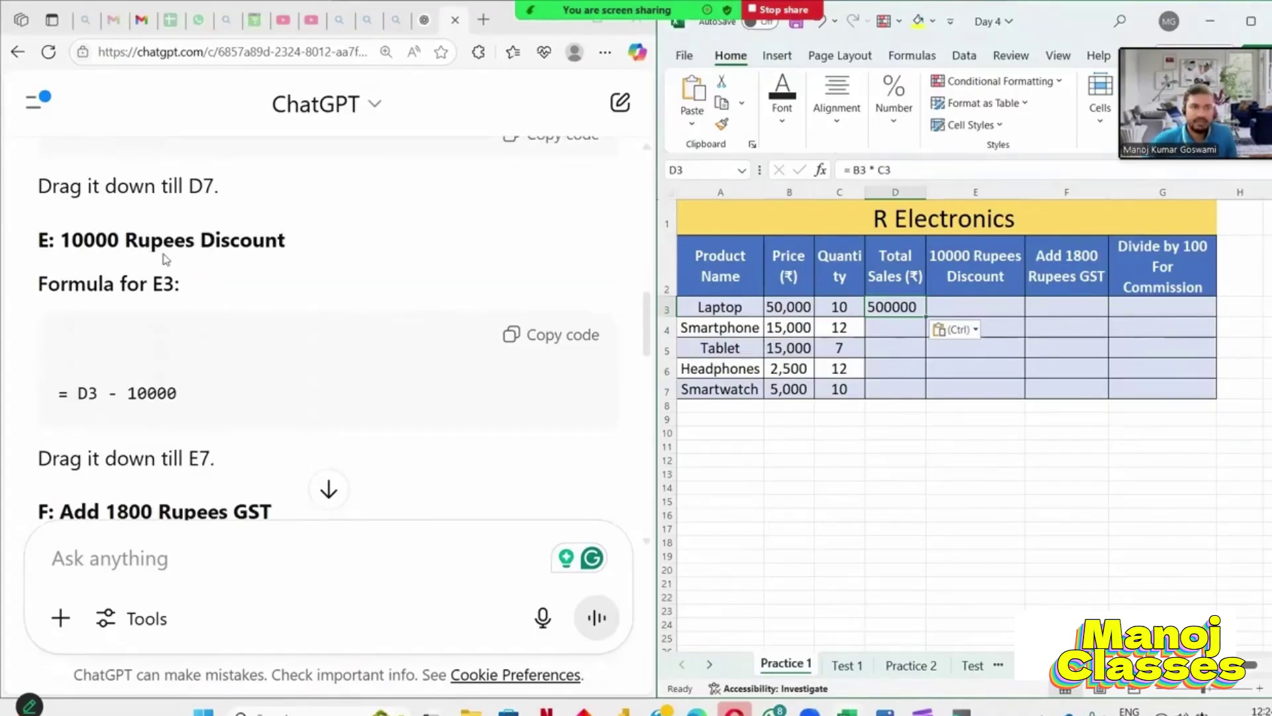
click(552, 335)
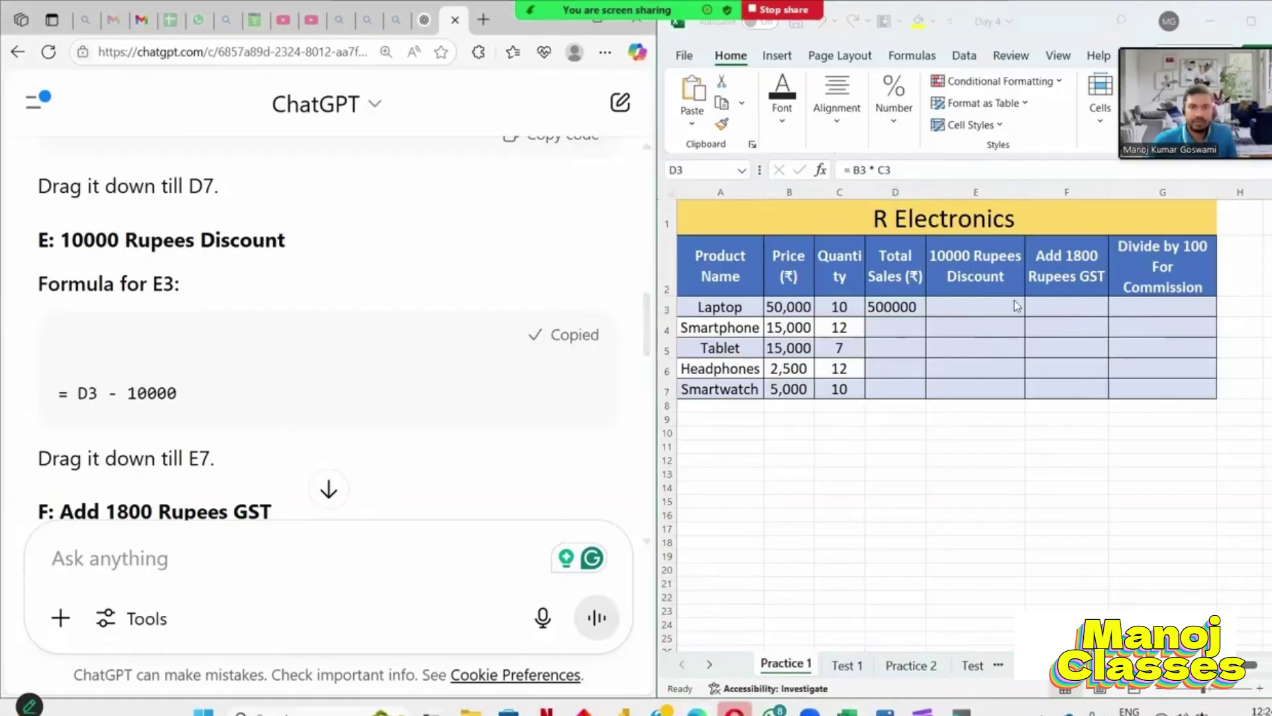
click(994, 303)
key(F2)
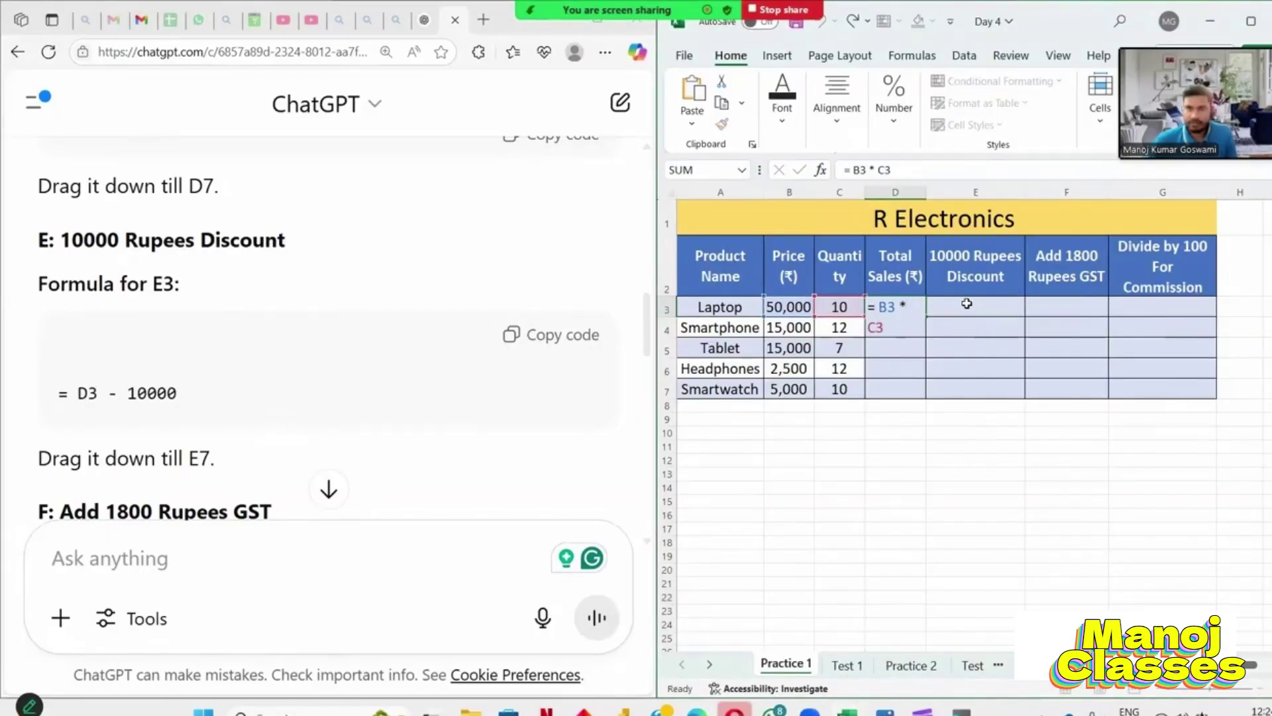
key(Return)
click(900, 304)
click(956, 305)
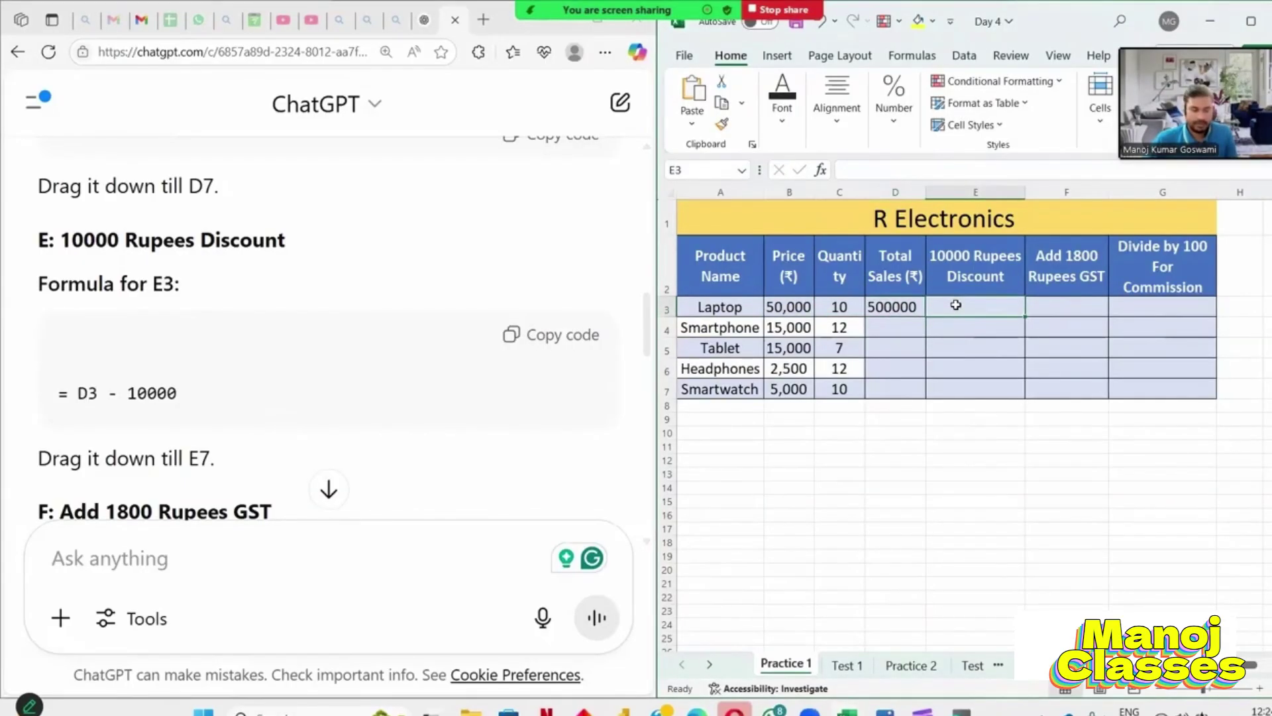
key(ctrl+v)
- Copy the Add 1800 Rupees GST formula = E3 + 1800 from ChatGPT's answer and paste it into cell F3
click(412, 379)
scroll(411, 391, down, 1)
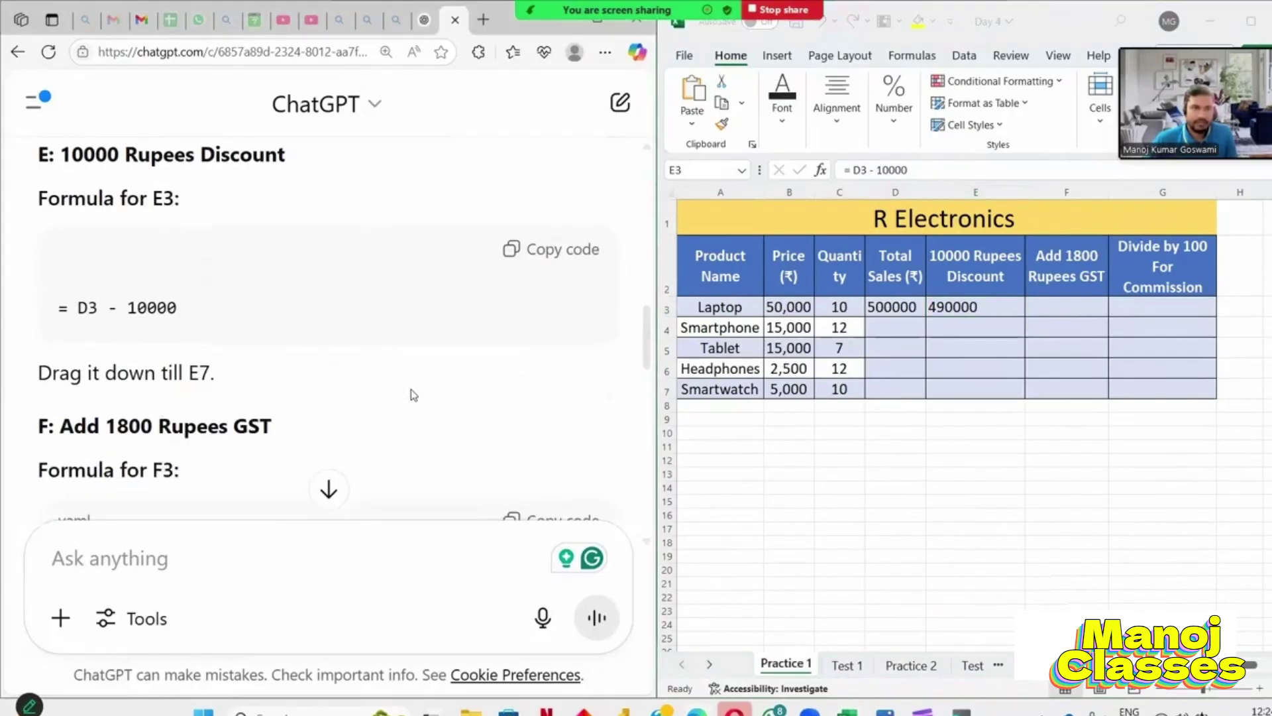
scroll(411, 391, down, 2)
click(550, 351)
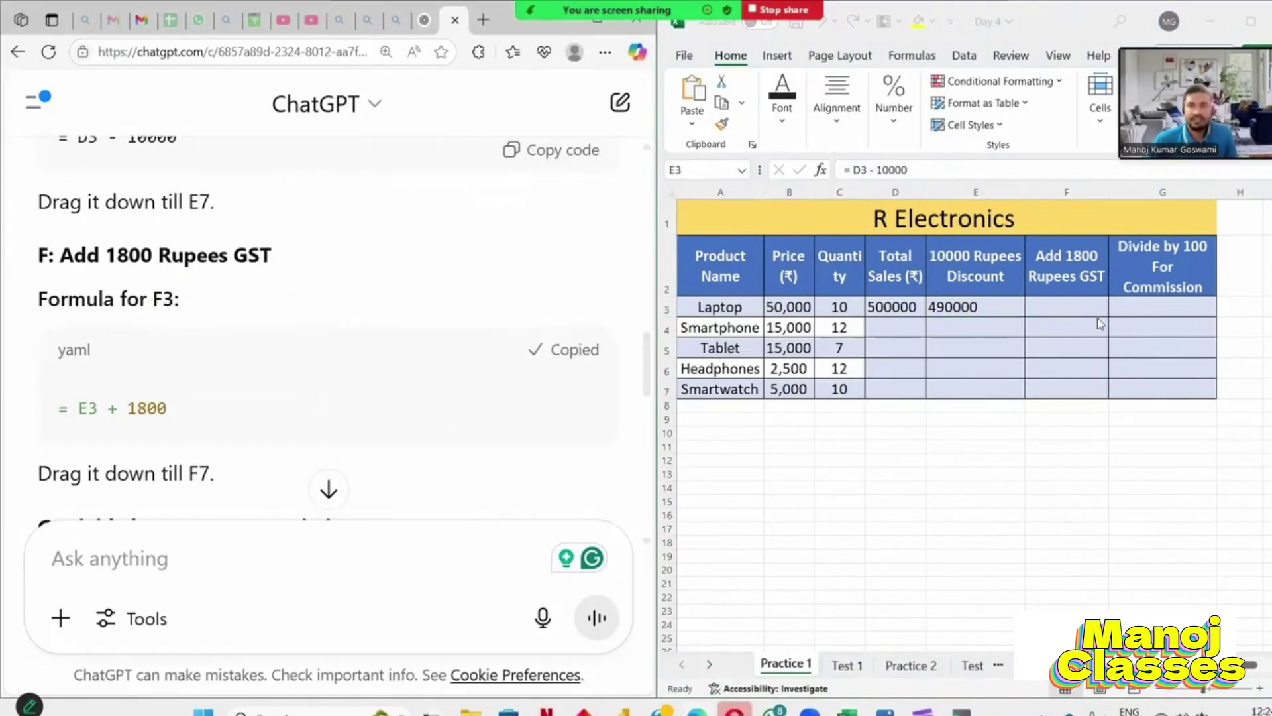
click(1056, 306)
key(ctrl+v)
- Copy the commission formula = F3 / 100 from ChatGPT's answer into cell G3, and fill the formulas in D3:G3 down to row 7
scroll(480, 401, down, 1)
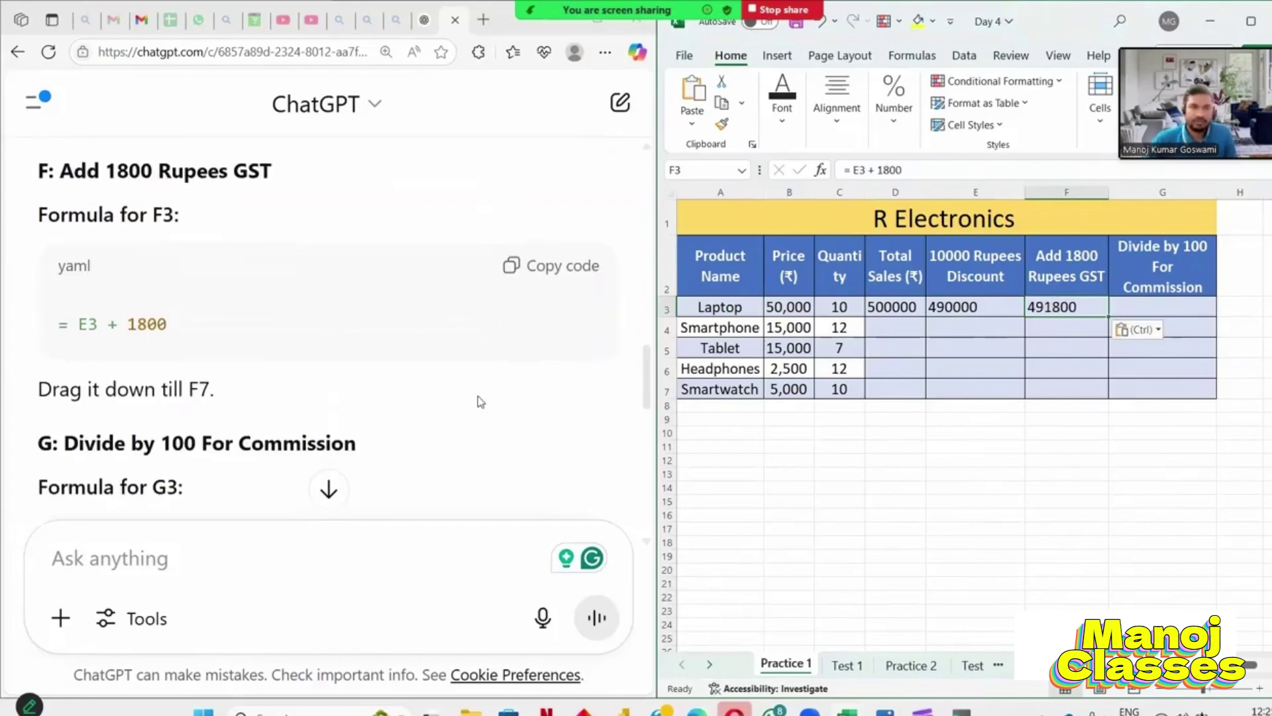
scroll(481, 401, down, 2)
click(527, 369)
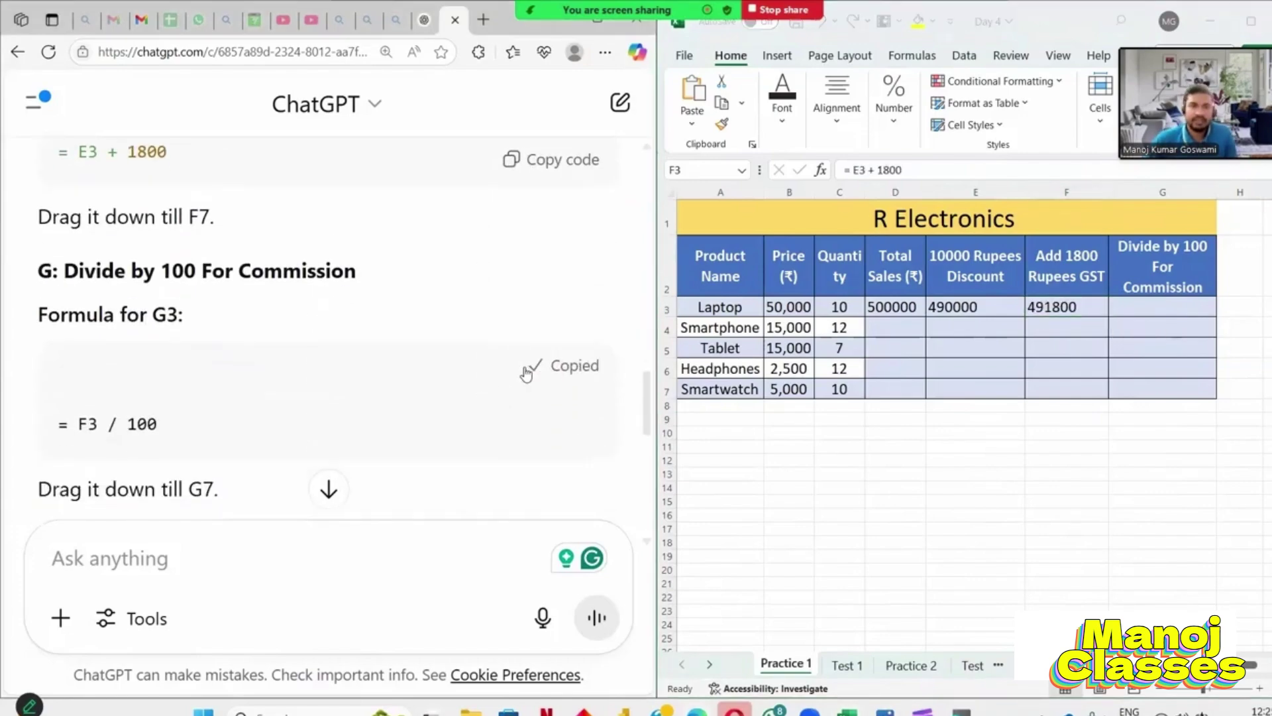
click(1150, 307)
key(ctrl+v)
click(1181, 365)
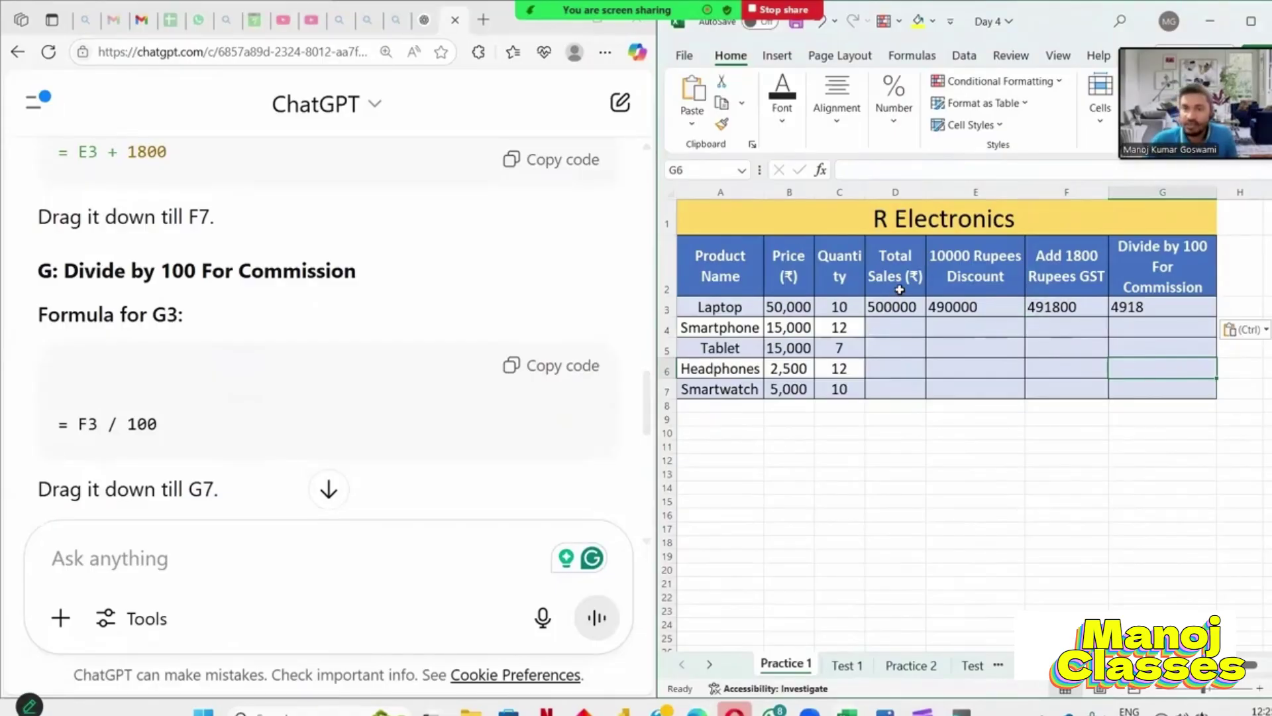
drag(890, 306, 1150, 398)
key(ctrl+d)
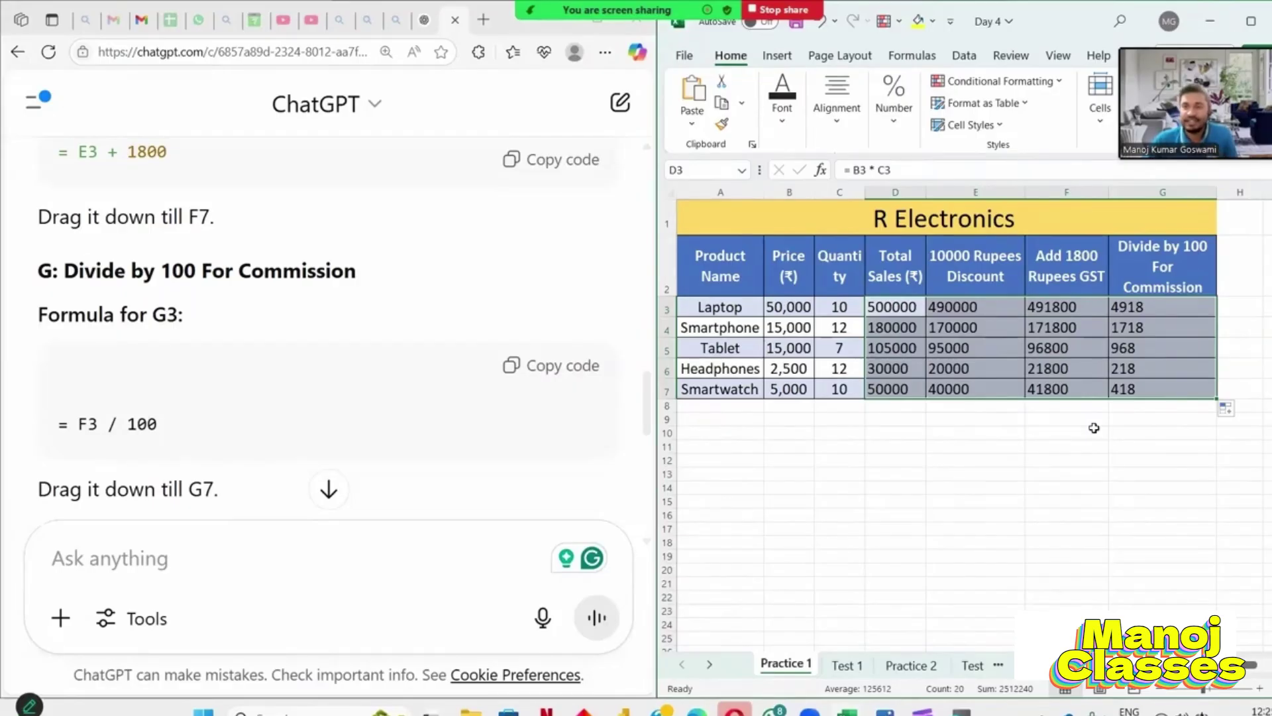
- Look over the Gada Electronics table on the Test 1 sheet and the student marks table on the Practice 2 sheet
click(848, 664)
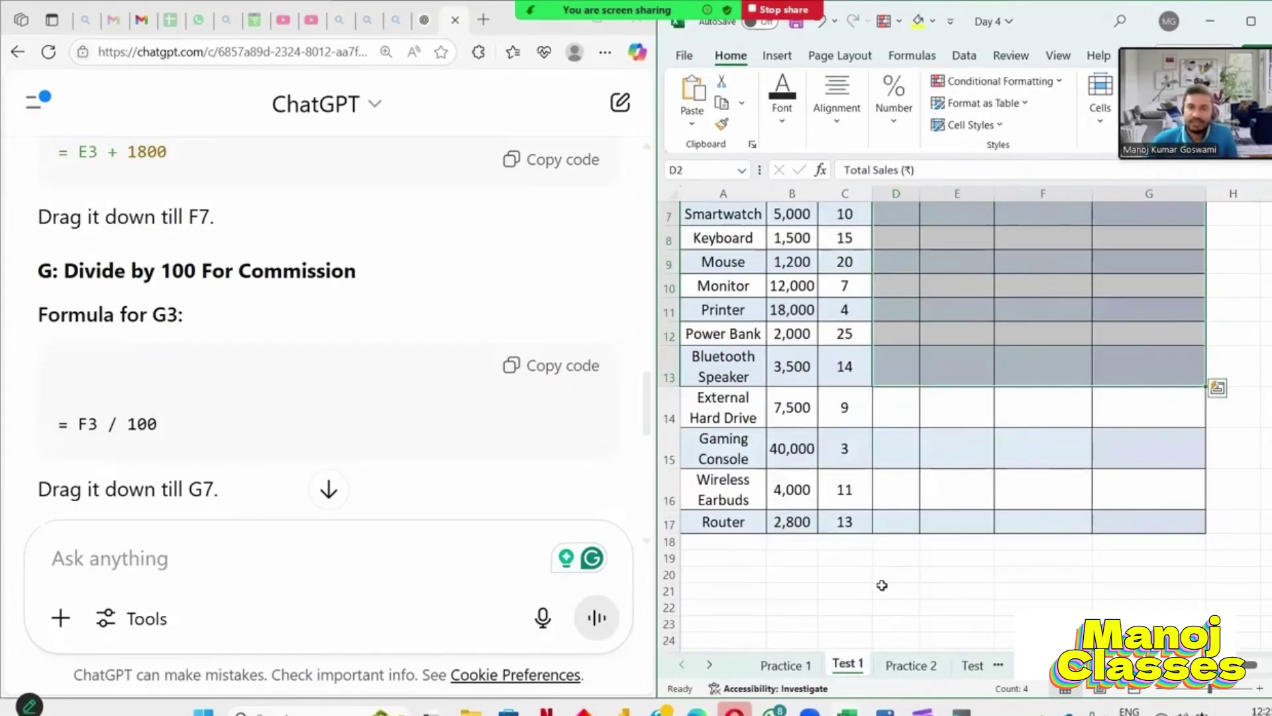
scroll(881, 583, up, 2)
click(808, 298)
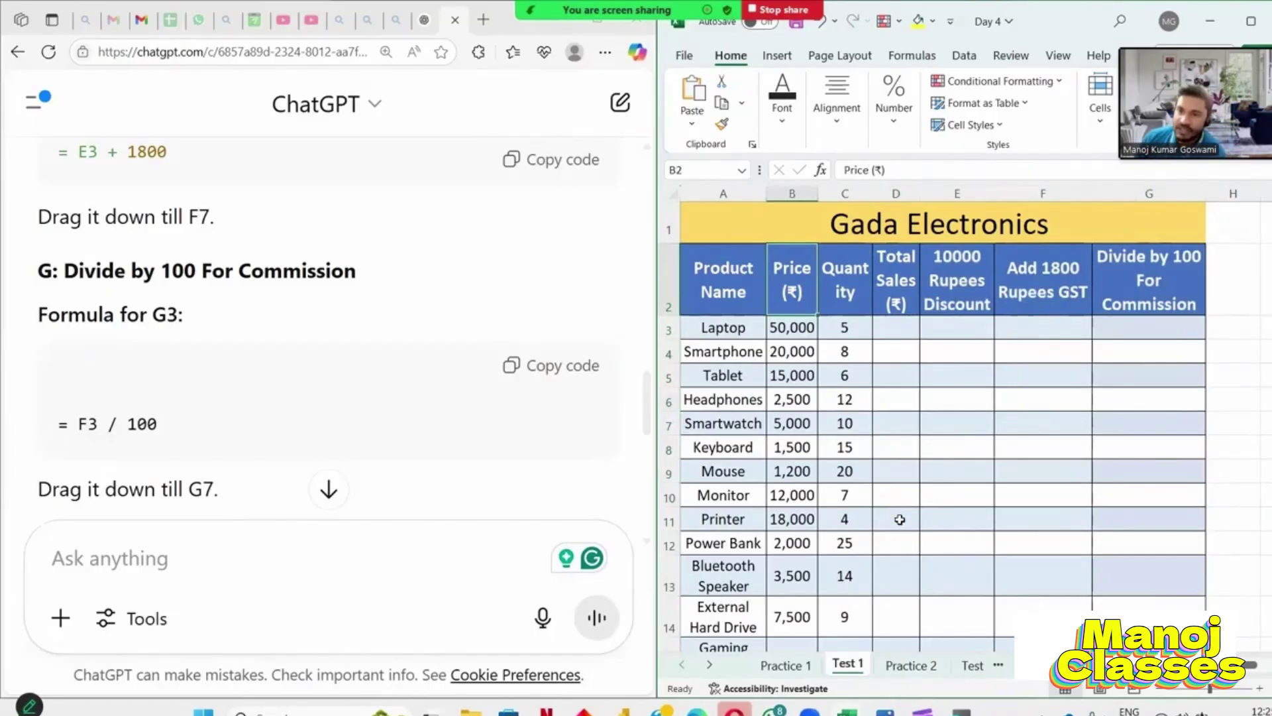
click(912, 665)
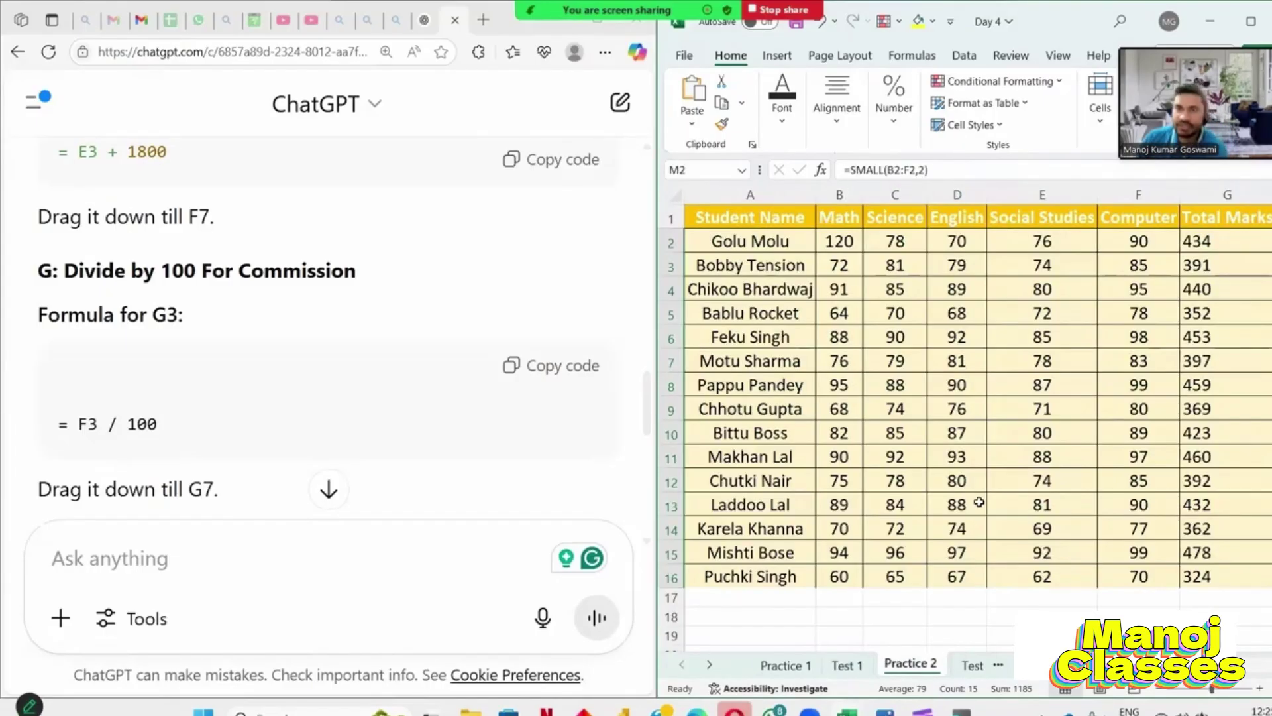
click(848, 665)
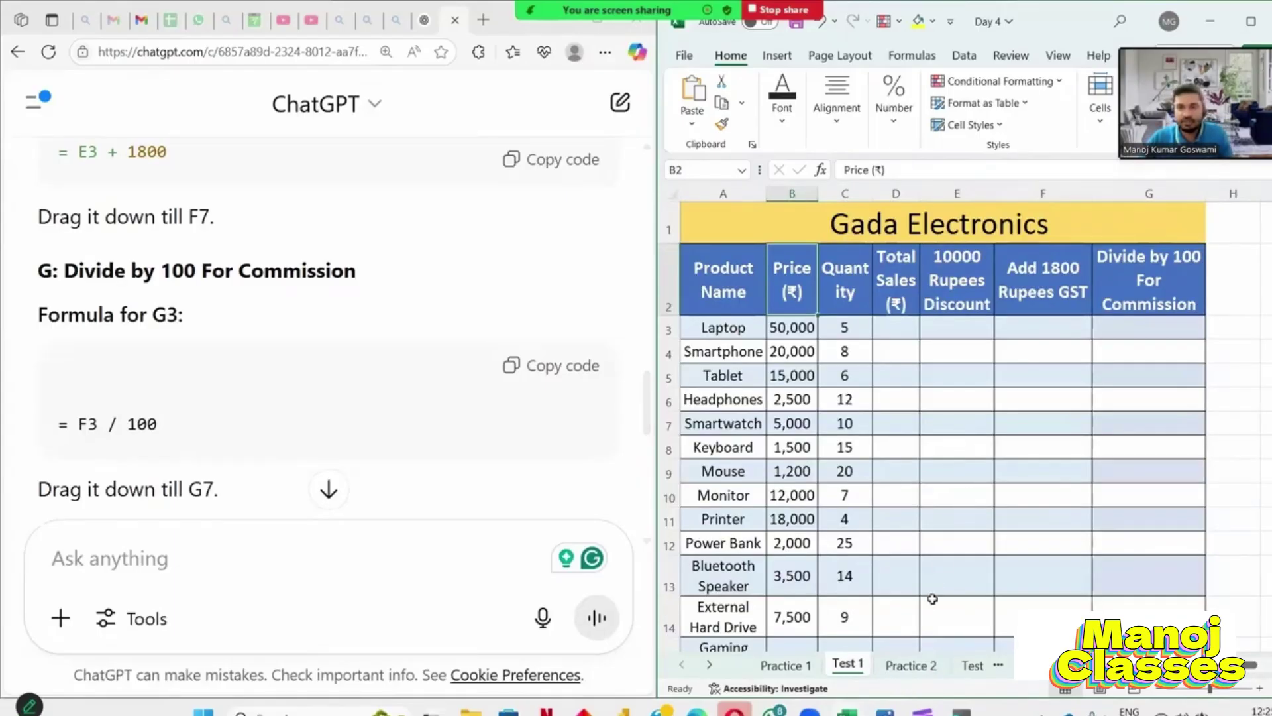
click(911, 666)
ctrl+scroll(985, 377, down, 4)
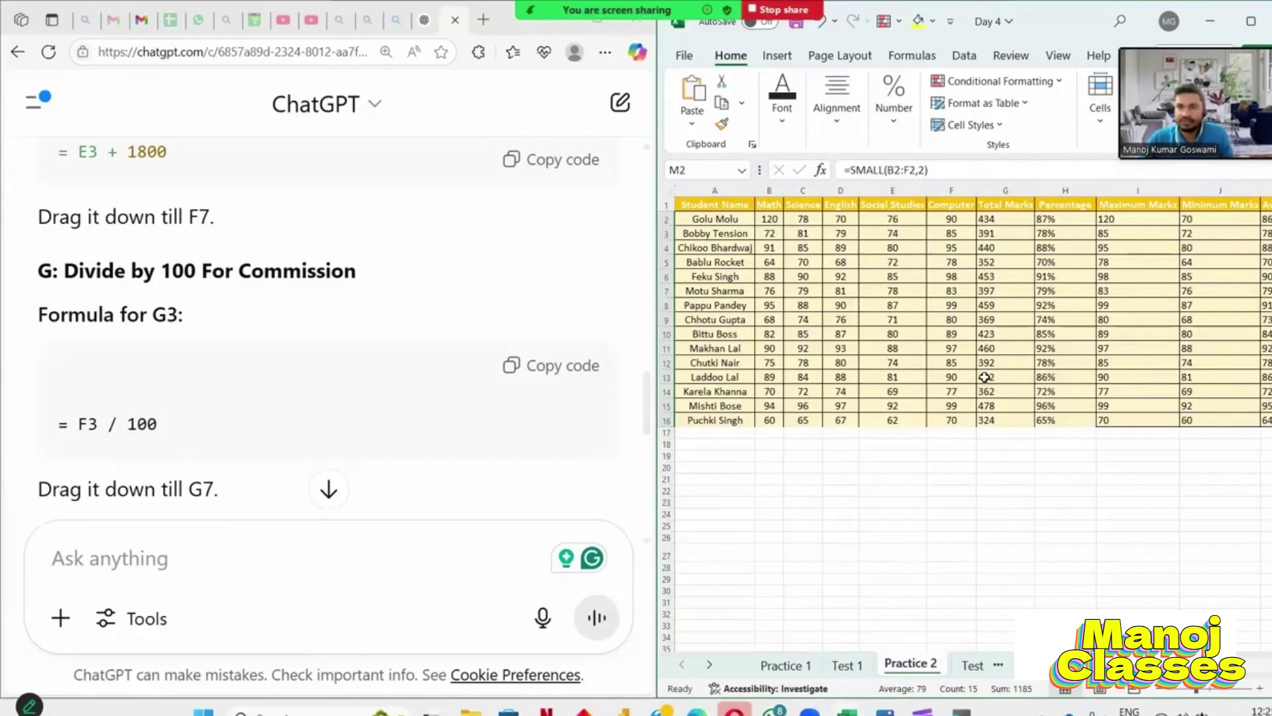
scroll(980, 511, right, 2)
ctrl+scroll(981, 511, up, 3)
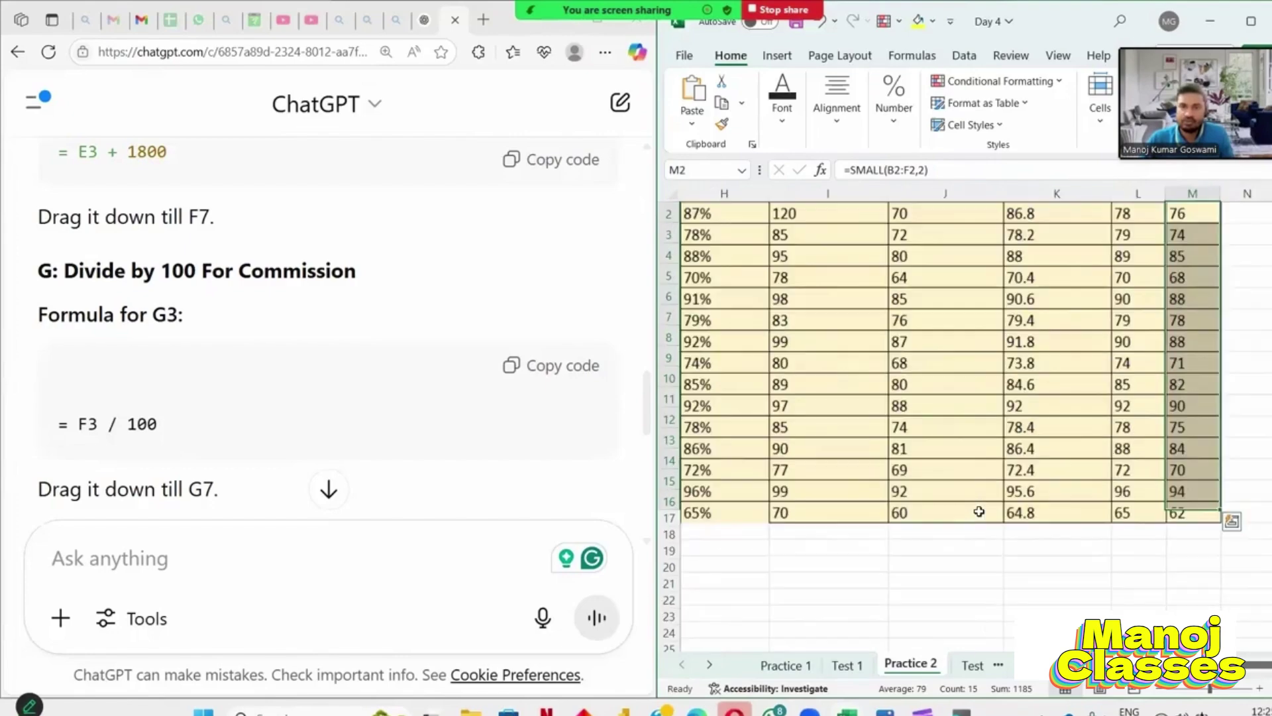
scroll(1102, 500, left, 3)
scroll(1102, 500, up, 1)
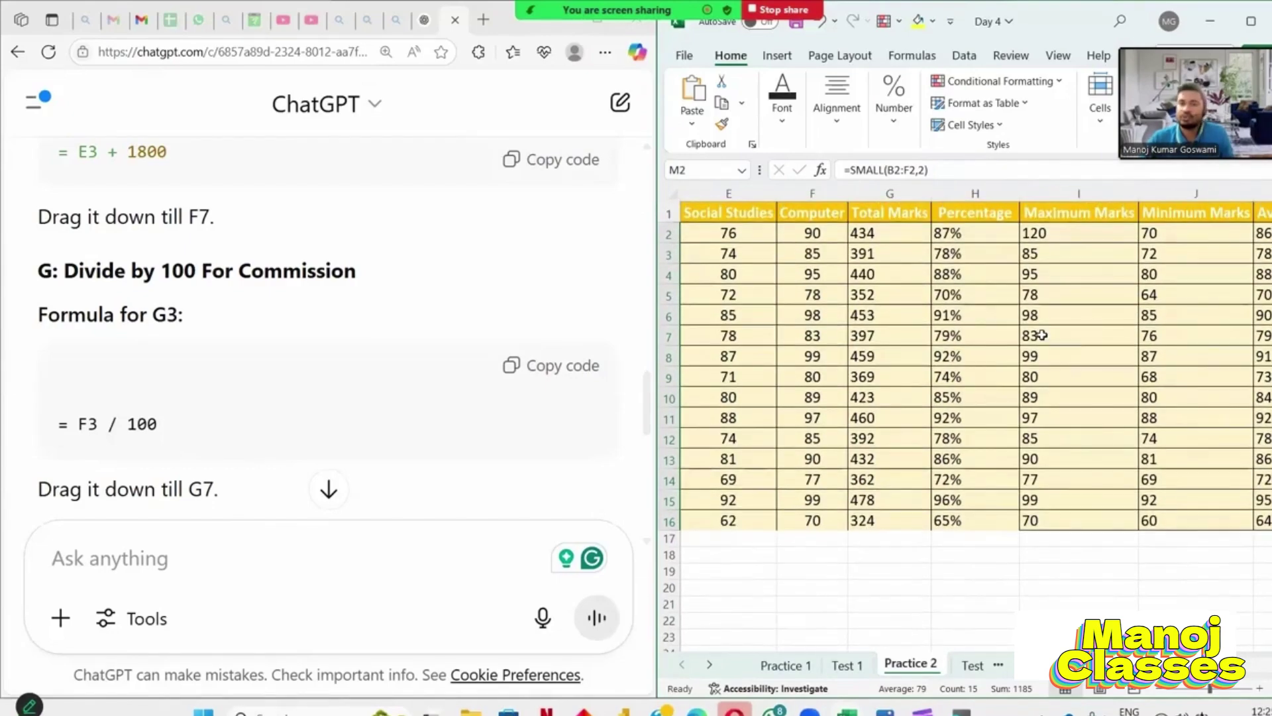
- Examine the row 5 formulas for Total Marks, Percentage, Maximum Marks and Minimum Marks, and look across the table's other columns
click(895, 293)
click(982, 296)
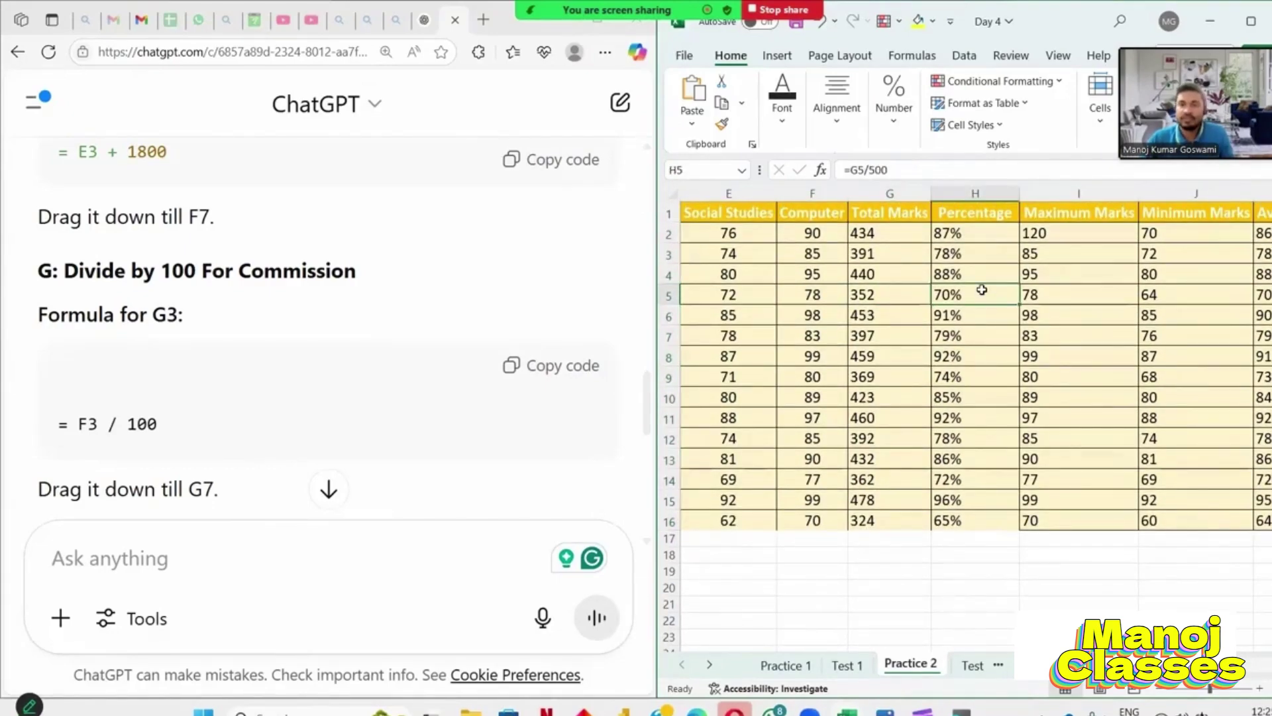
click(1084, 294)
click(1213, 298)
scroll(1264, 637, right, 3)
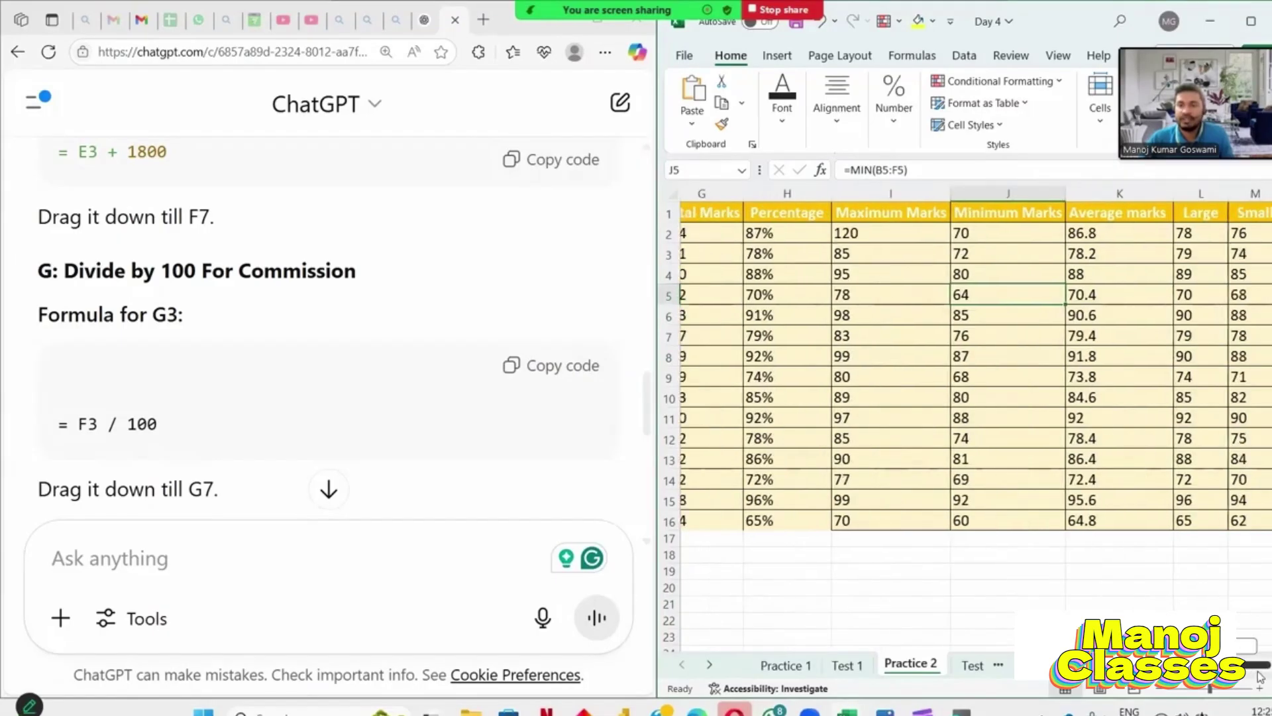
scroll(1264, 637, left, 4)
drag(1193, 664, 1150, 664)
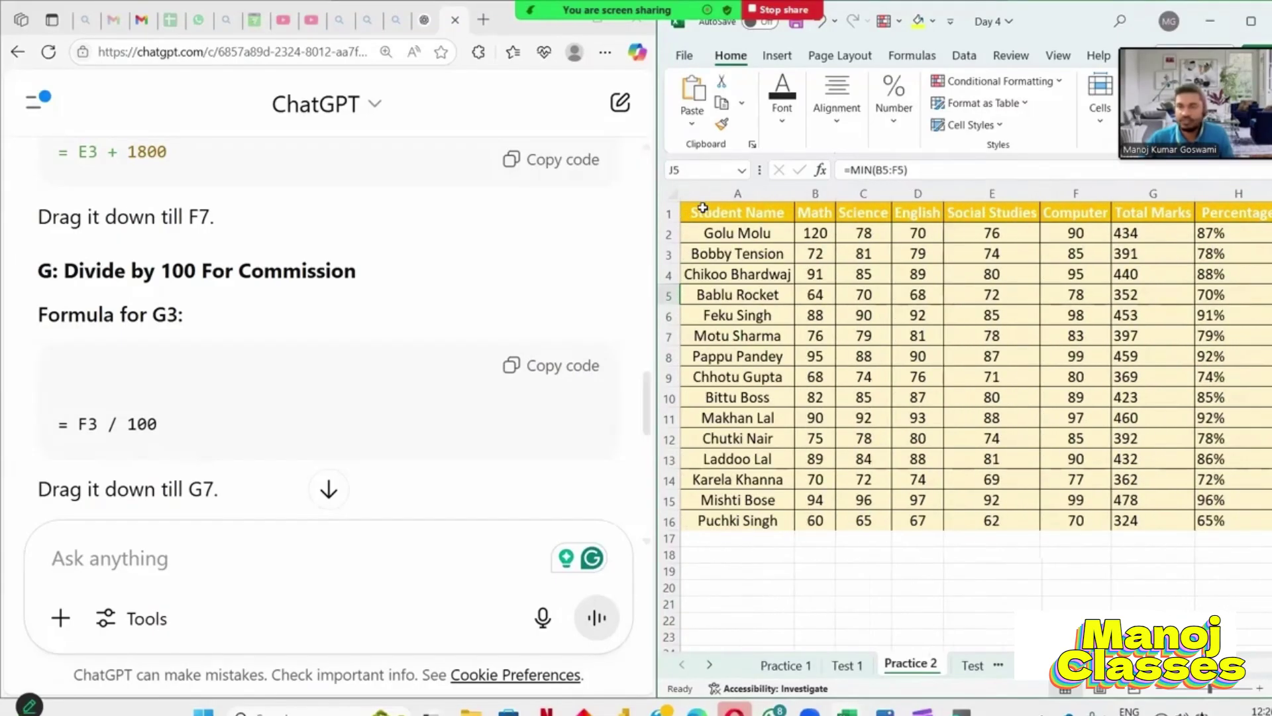
click(918, 295)
scroll(918, 295, right, 4)
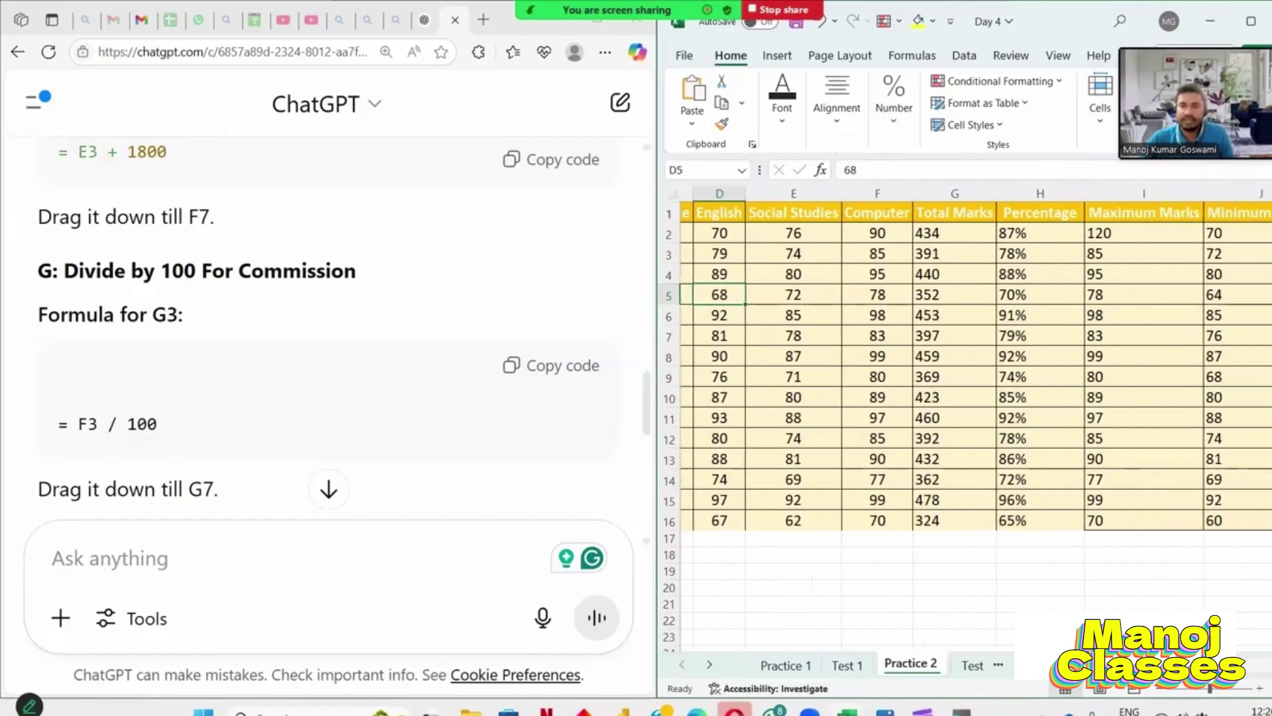
- Clear the calculated results in G2:M16 of the student marks table, from Total Marks through Small
drag(725, 233, 1204, 509)
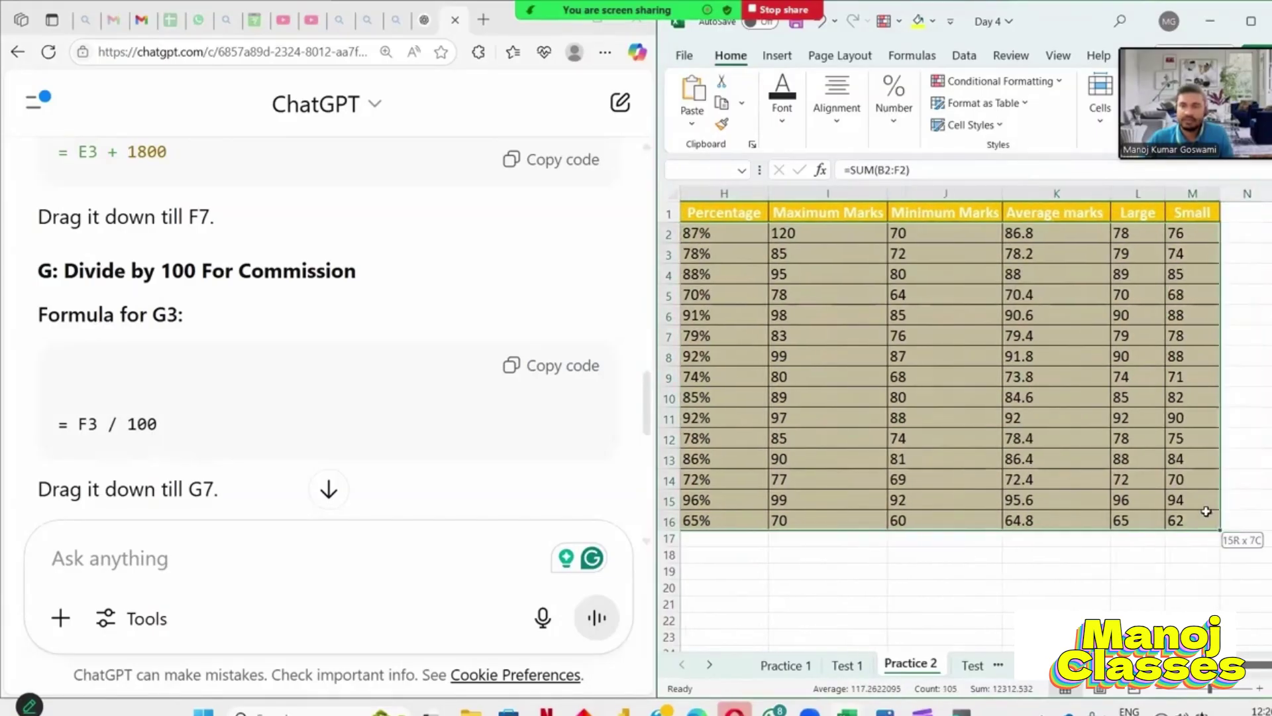
scroll(1206, 509, left, 5)
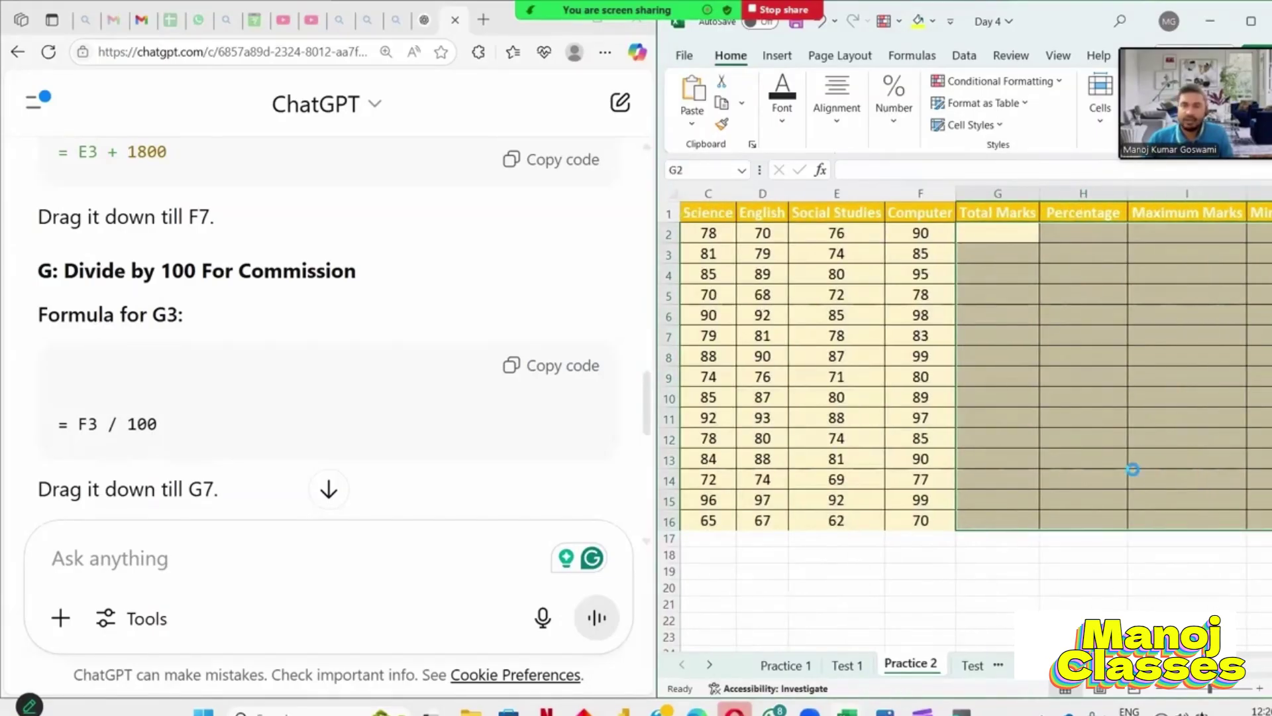
scroll(1131, 470, down, 3)
click(1077, 438)
scroll(1078, 439, up, 1)
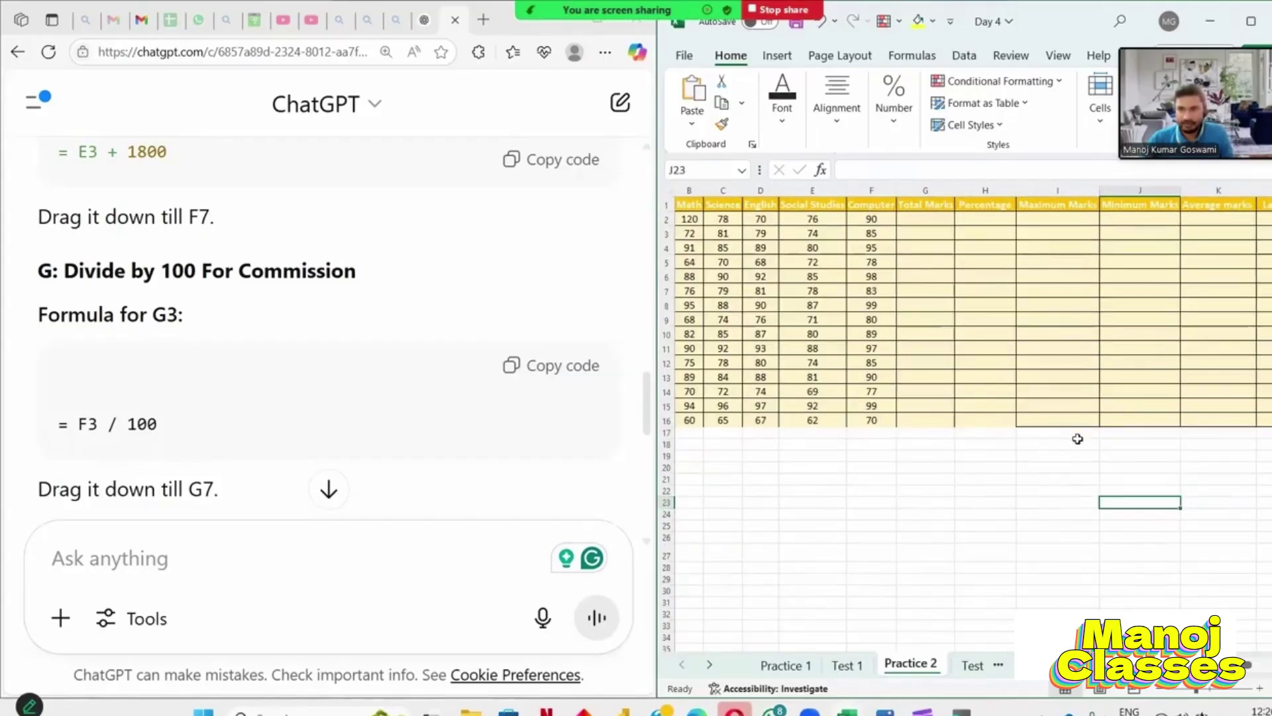
- Copy the whole student marks table A1:M16, including its headers, and paste it into the ChatGPT message box
scroll(1056, 431, left, 2)
drag(703, 205, 1219, 420)
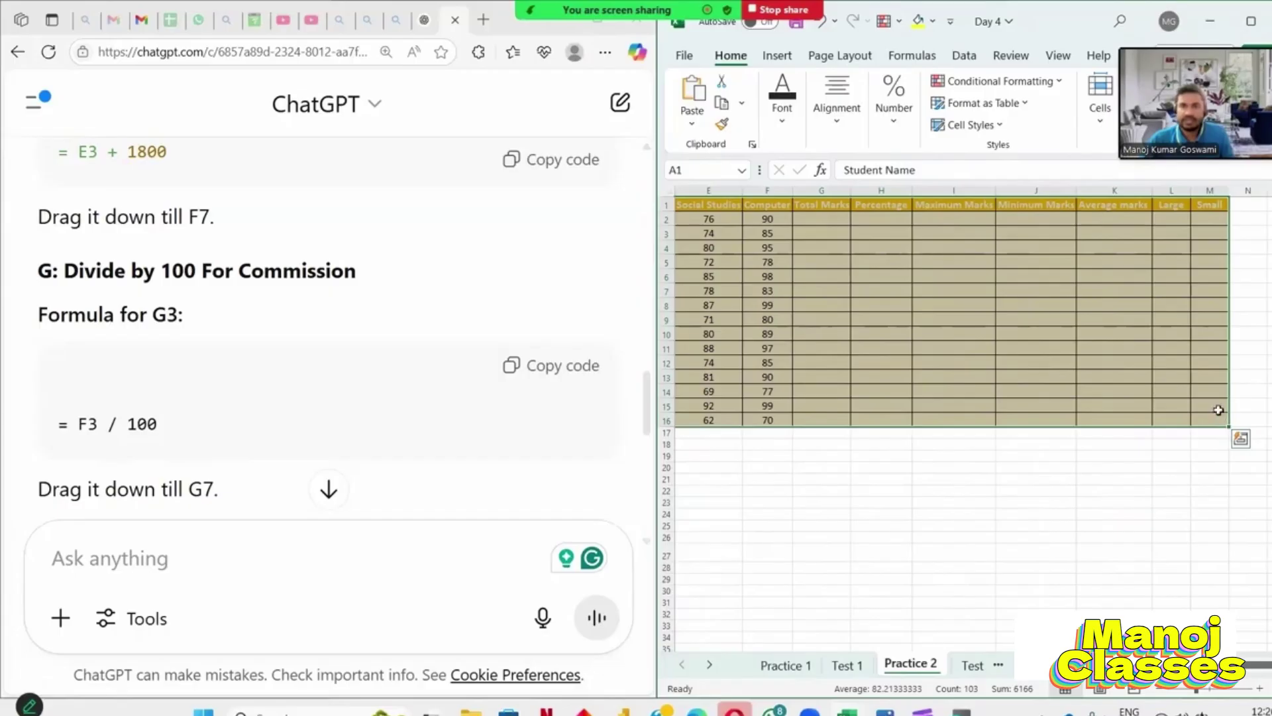
key(ctrl+c)
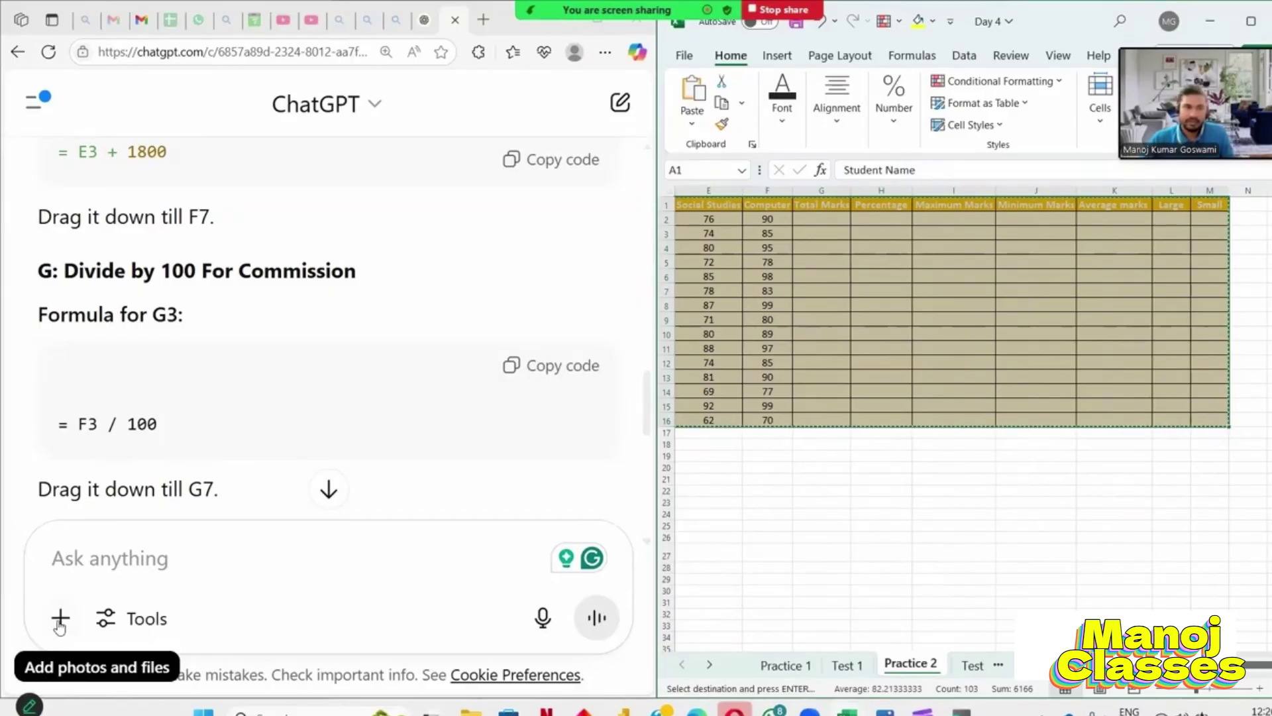
click(86, 562)
key(ctrl+v)
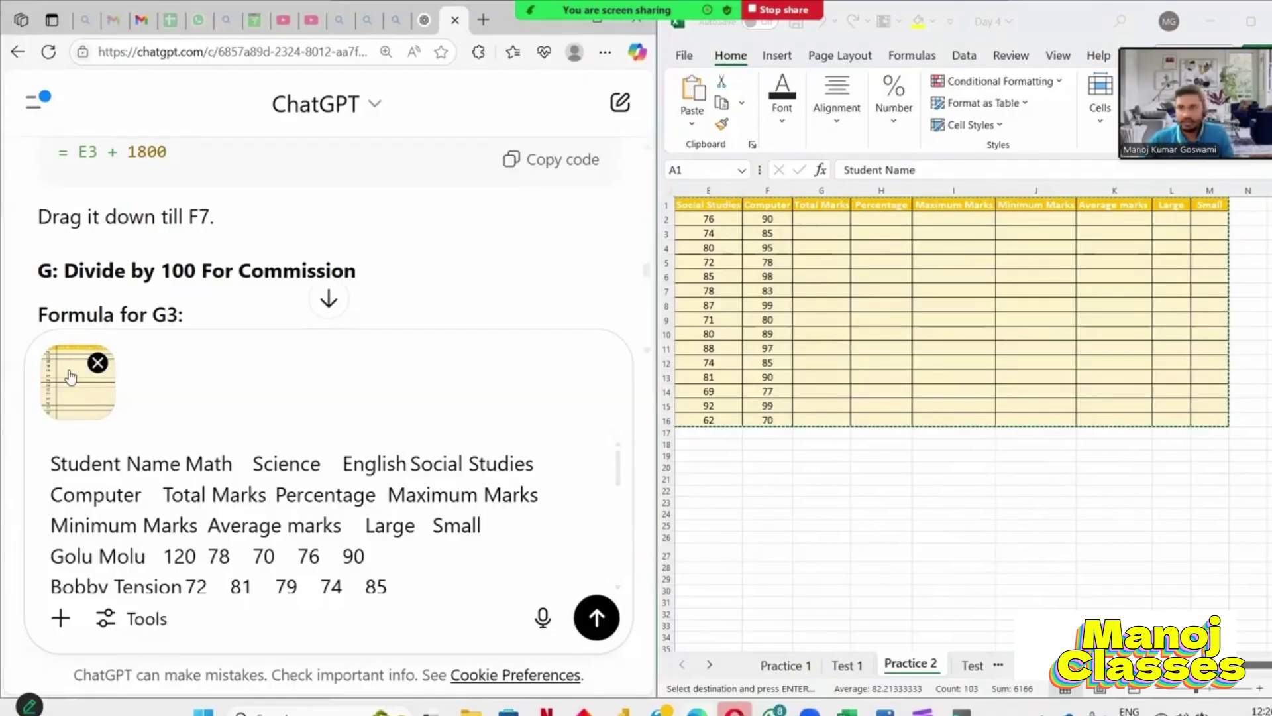
- Delete all the pasted table text from the ChatGPT message, keeping only the attached table image, and preview that image
scroll(132, 517, down, 3)
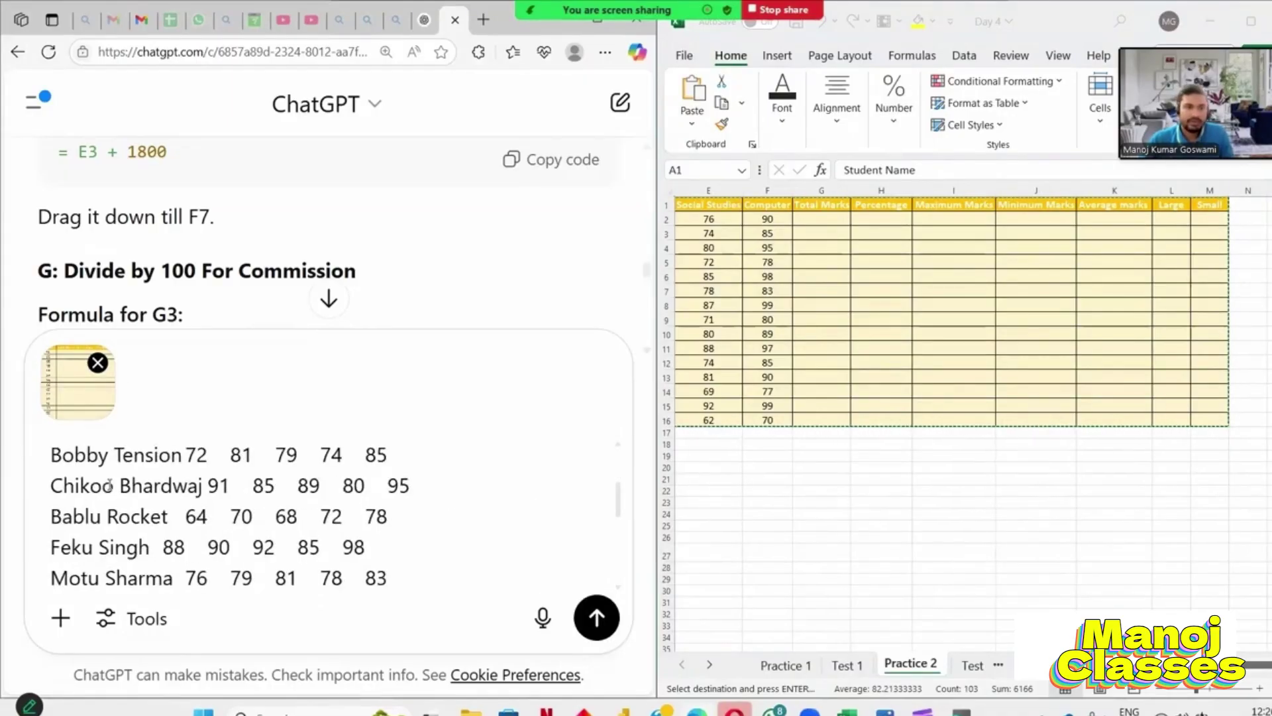
scroll(88, 464, up, 4)
drag(49, 462, 251, 583)
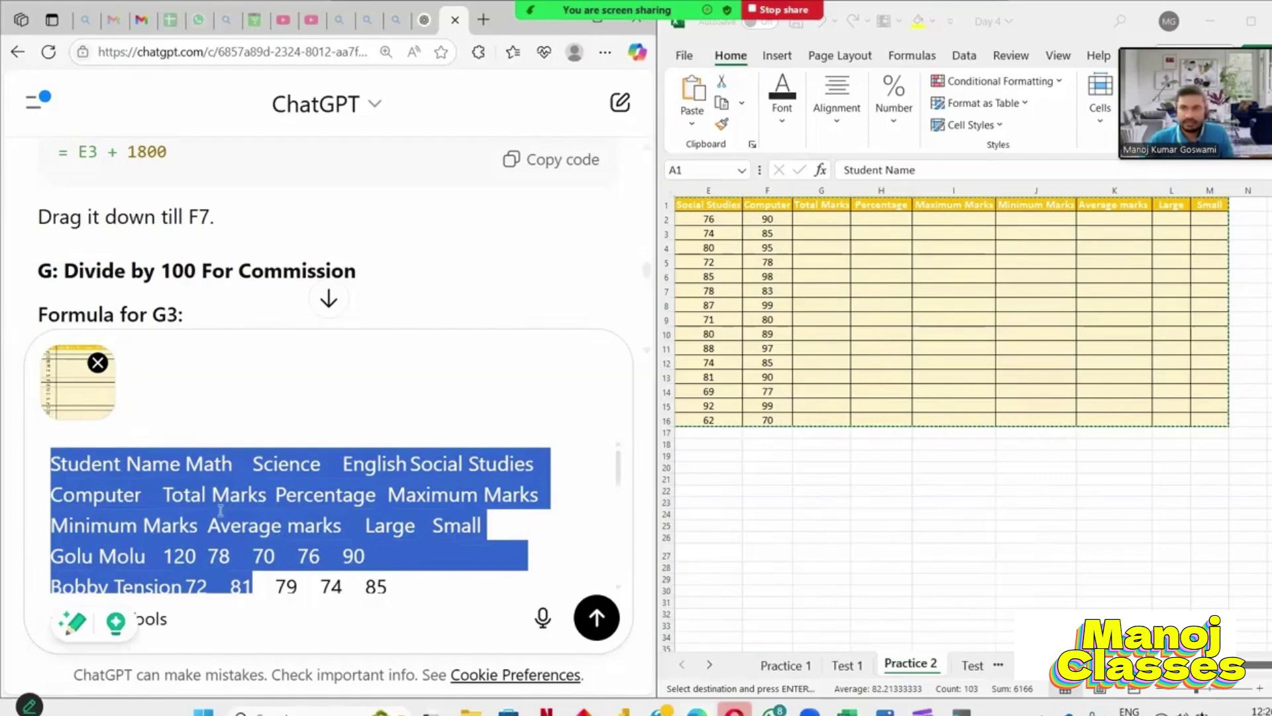
scroll(323, 542, down, 3)
scroll(323, 543, up, 3)
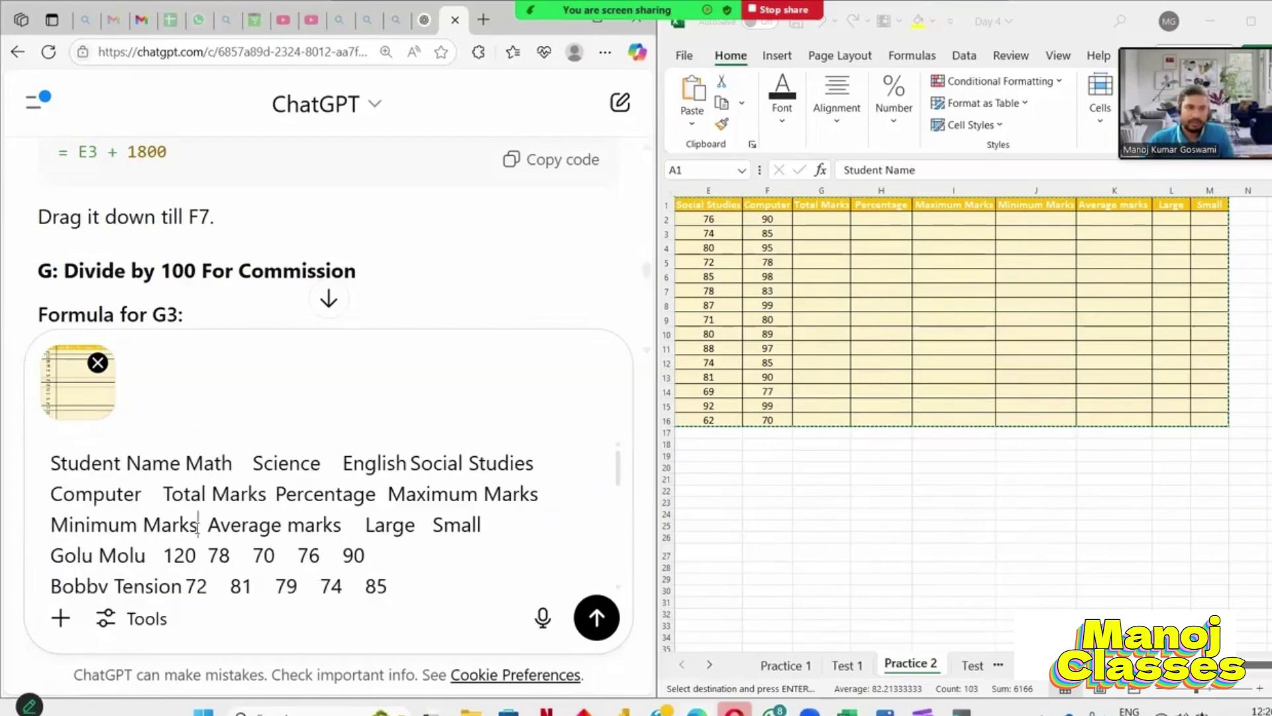
key(ctrl+a)
scroll(196, 527, down, 5)
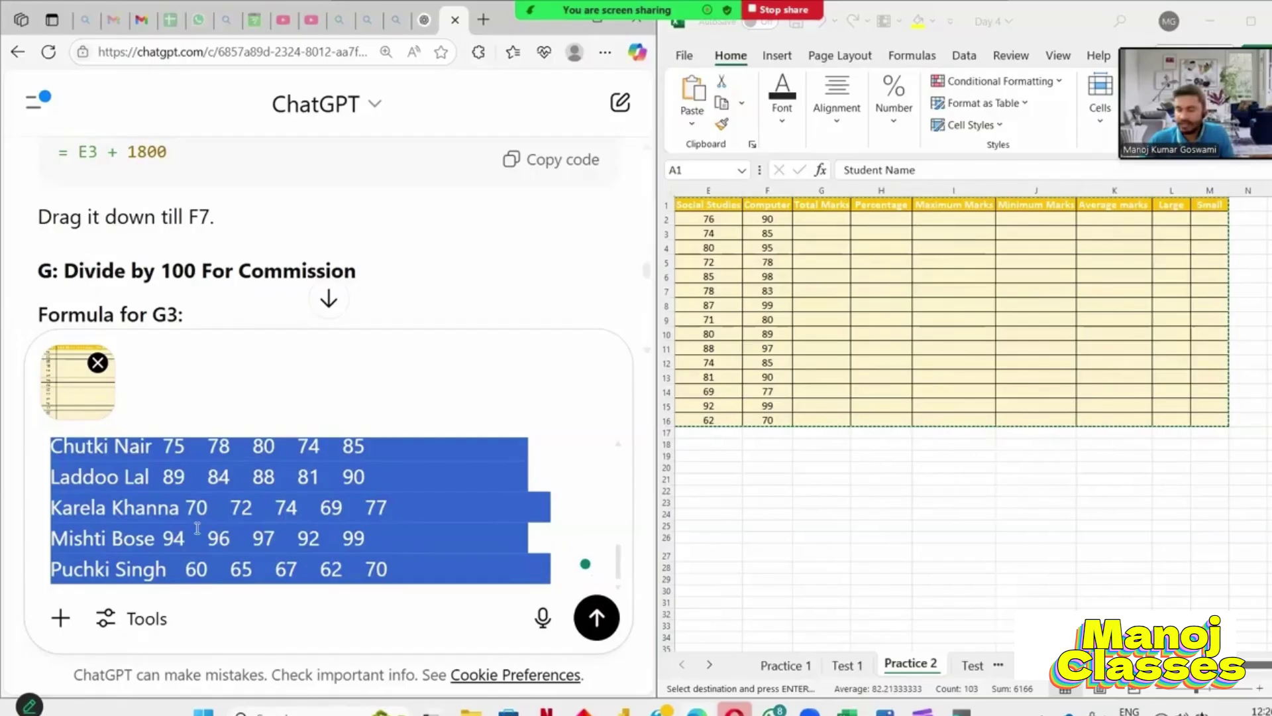
key(BackSpace)
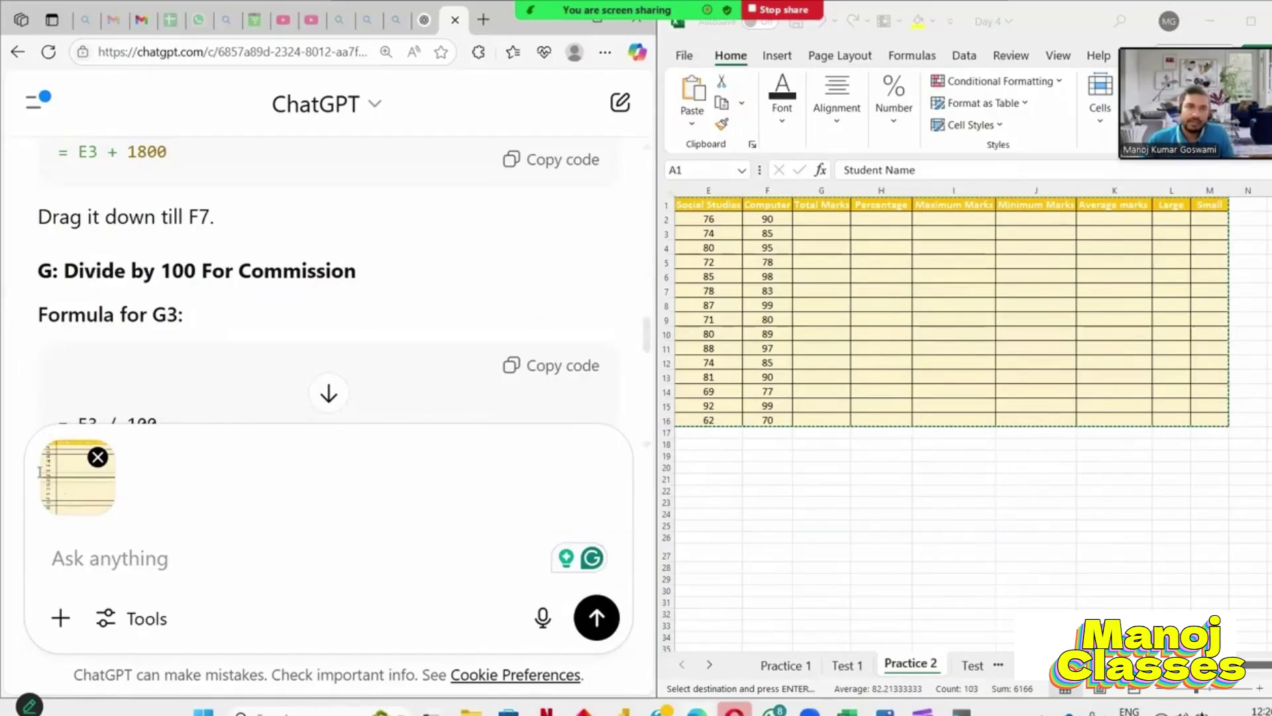
click(89, 486)
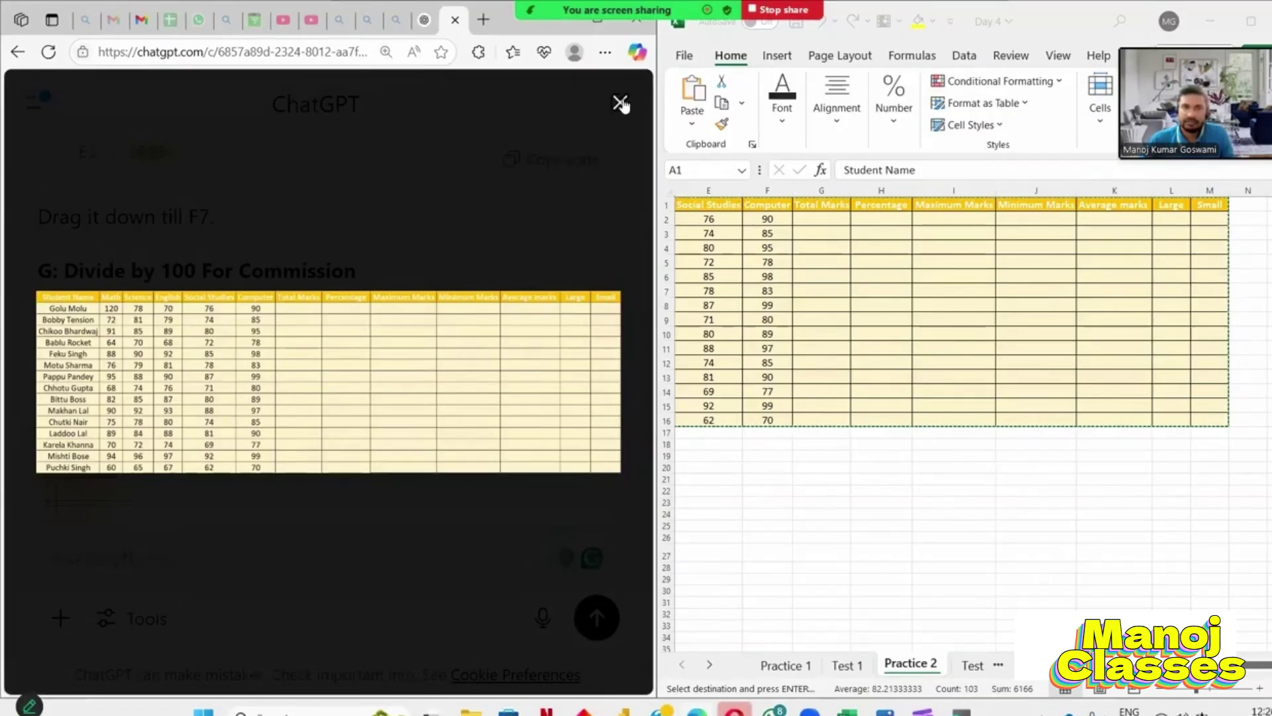
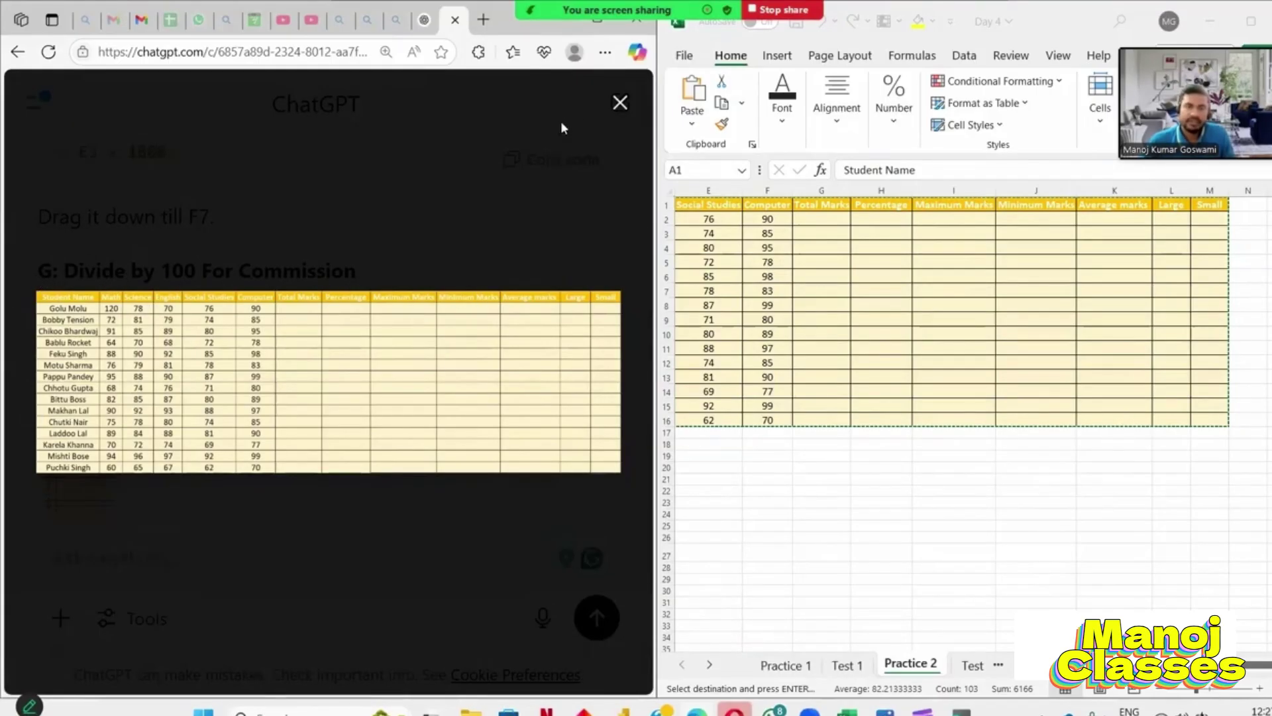
click(620, 102)
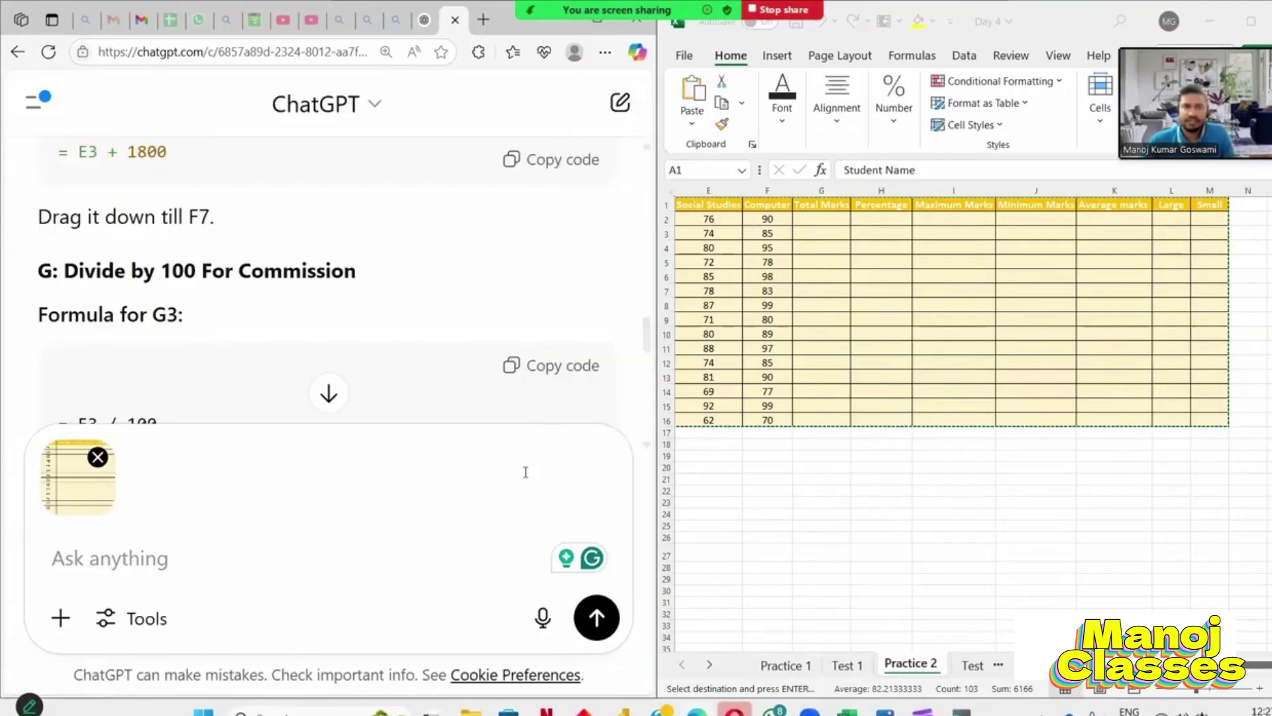
- Move the entire student marks table on the Practice 2 sheet so that its header row starts at cell E14
scroll(853, 478, left, 3)
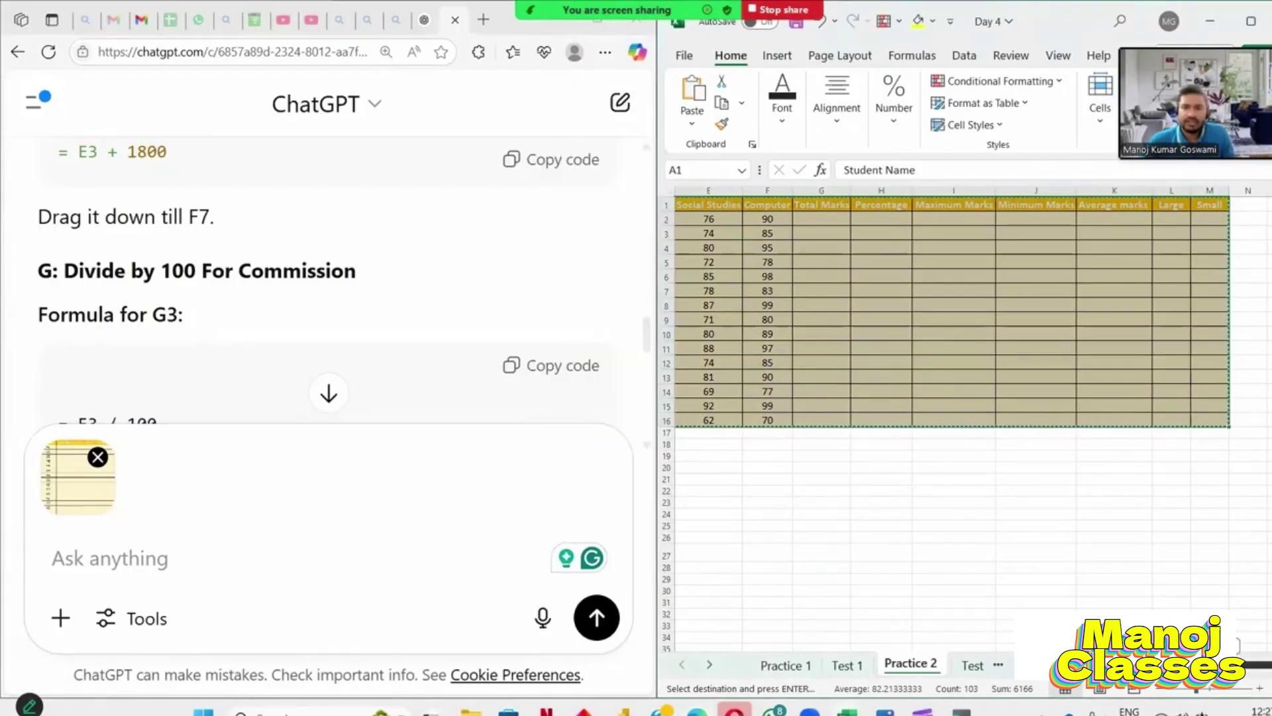
click(680, 492)
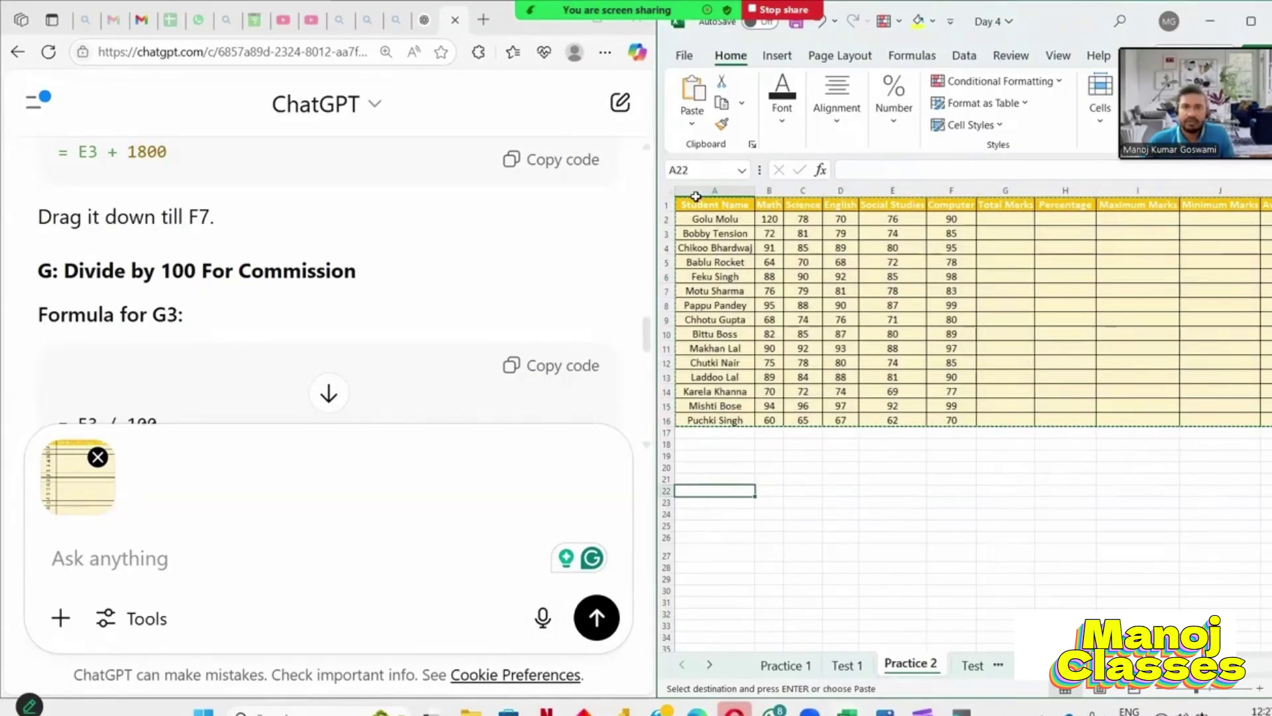
click(884, 316)
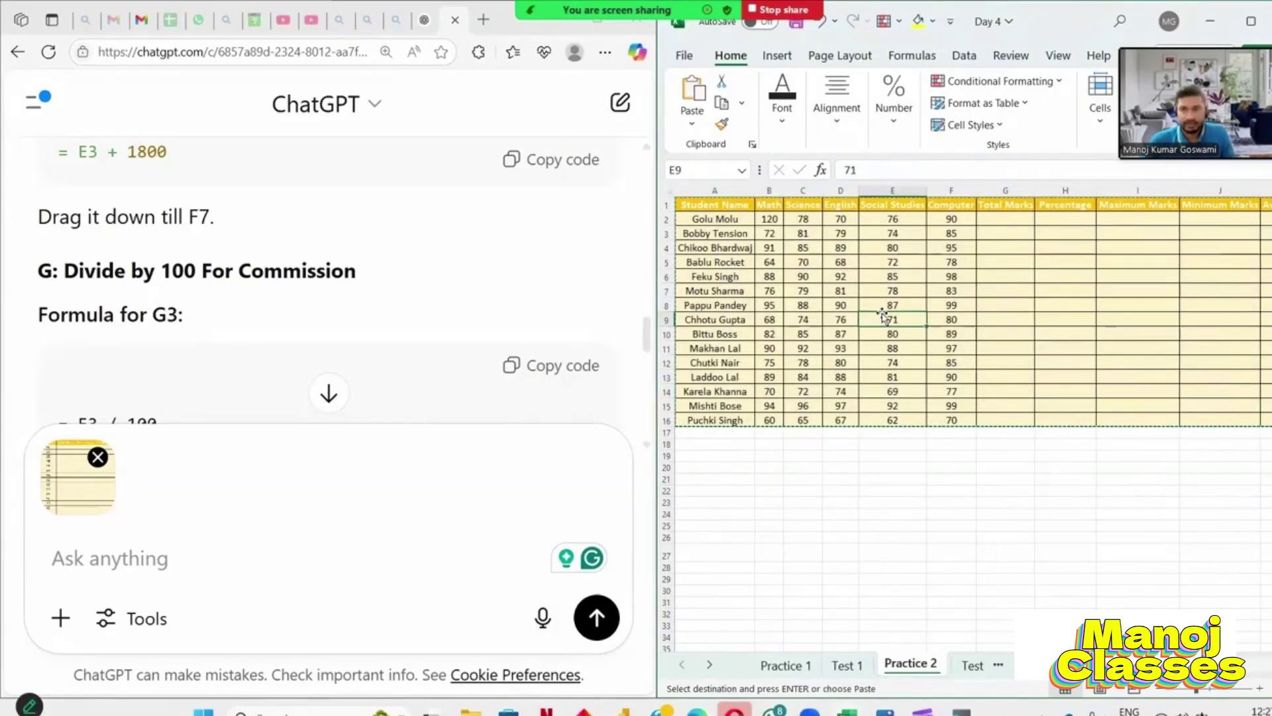
key(ctrl+a)
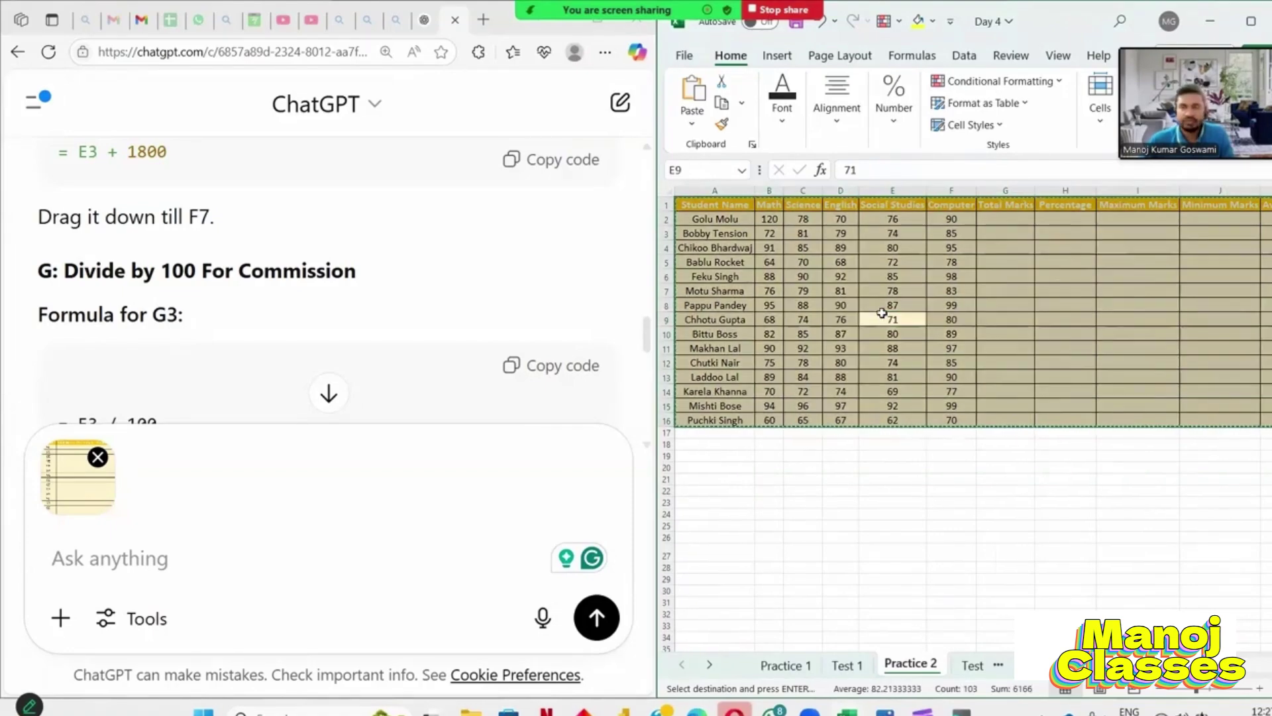
drag(888, 428, 1127, 583)
click(803, 427)
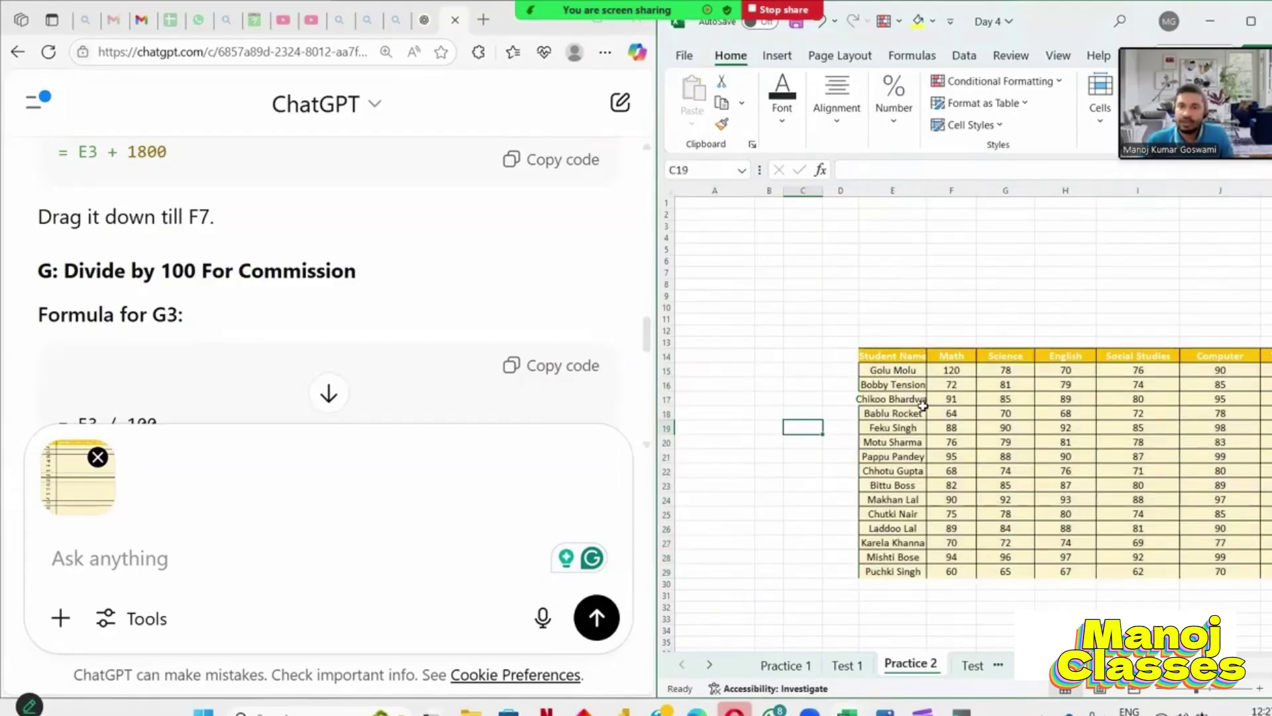
scroll(1039, 391, right, 3)
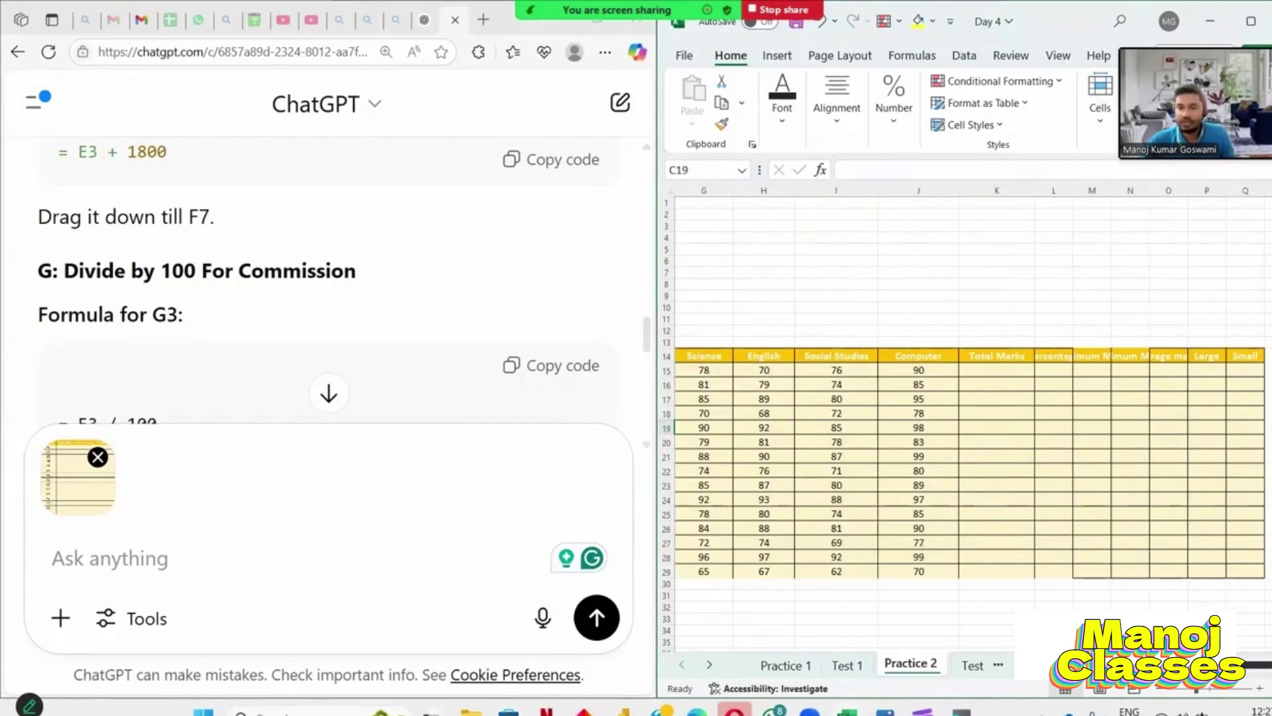
scroll(1039, 391, left, 3)
click(890, 355)
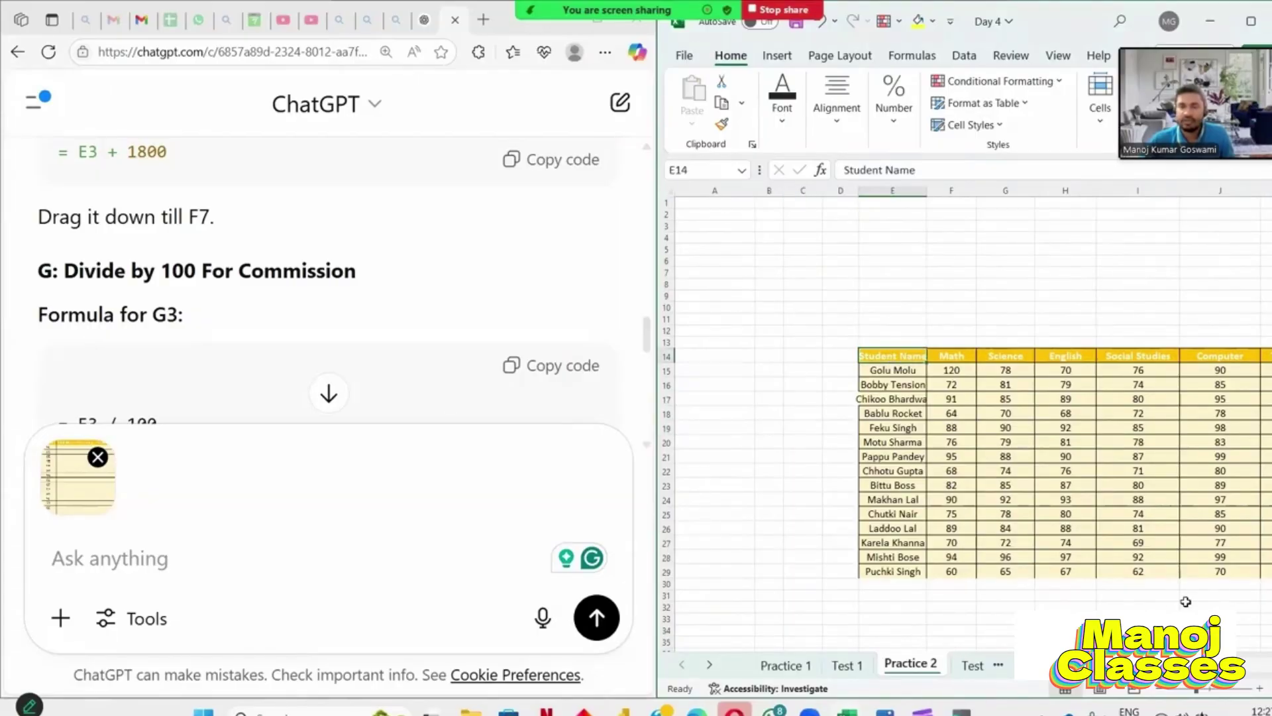
scroll(1186, 601, right, 3)
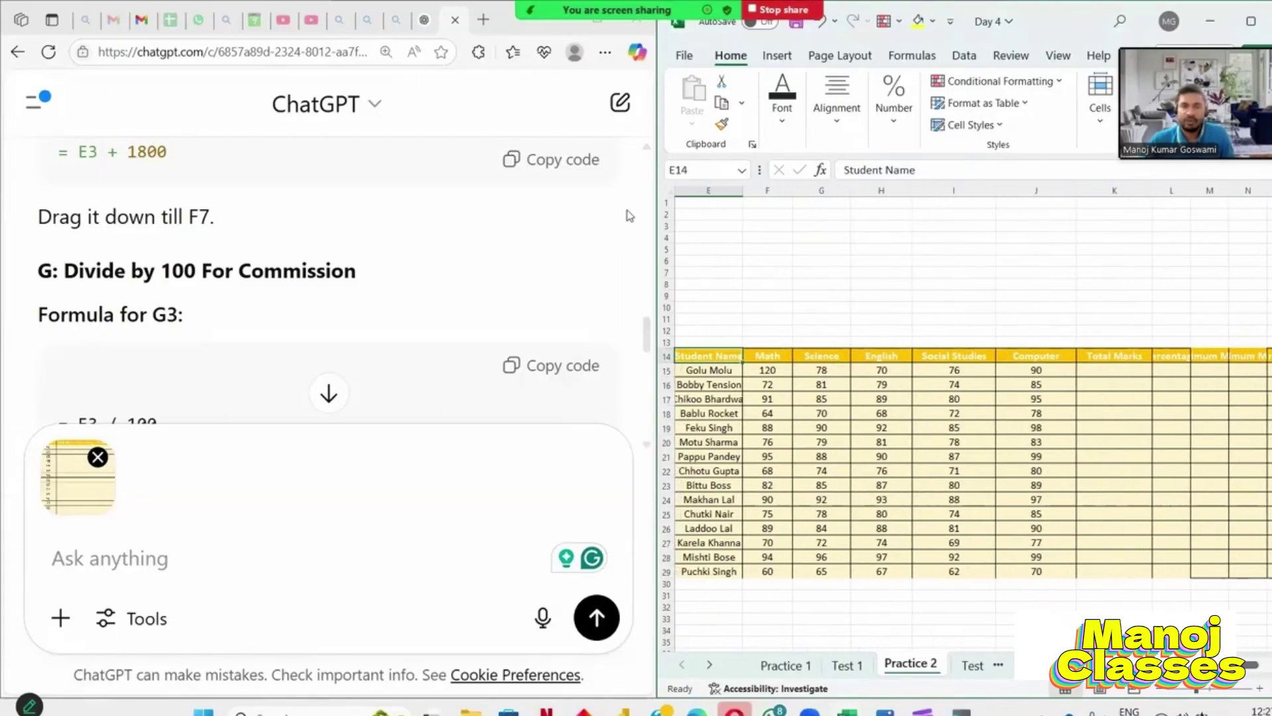
scroll(824, 396, left, 3)
scroll(824, 395, right, 1)
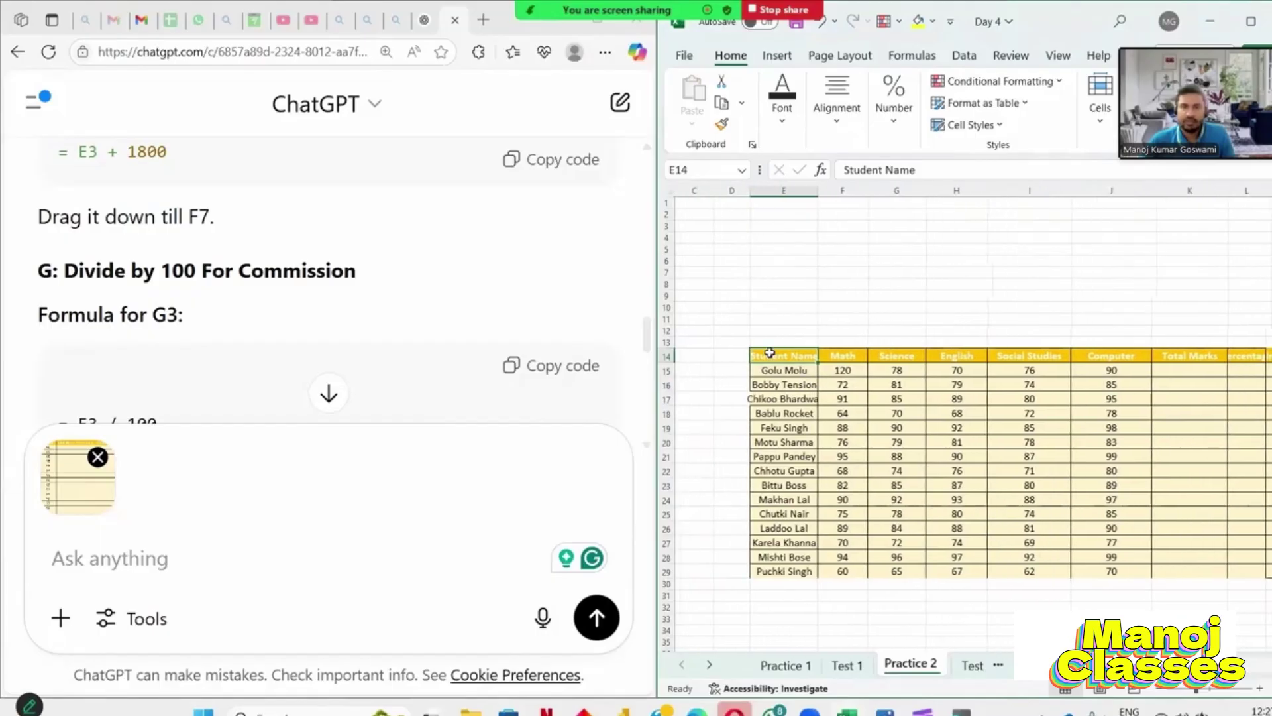
click(993, 456)
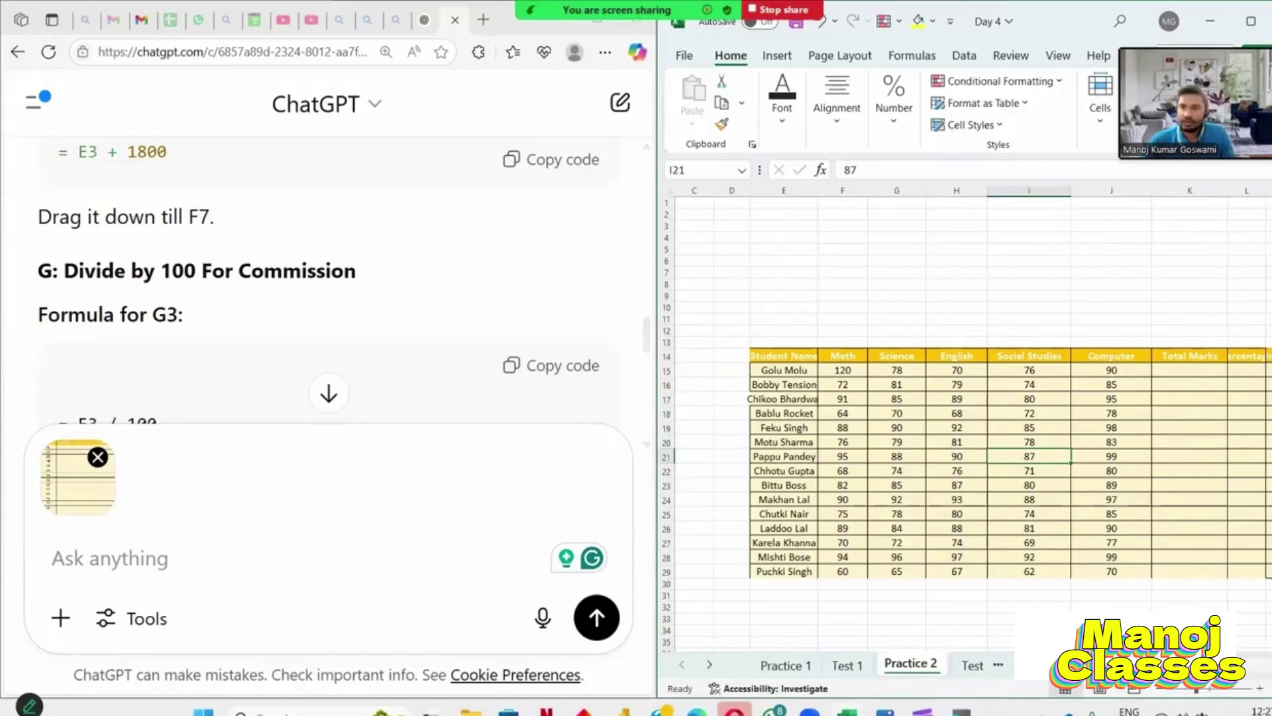
- Move the entire student marks table back so that its header row starts at cell A1
scroll(983, 412, left, 2)
click(983, 412)
key(ctrl+a)
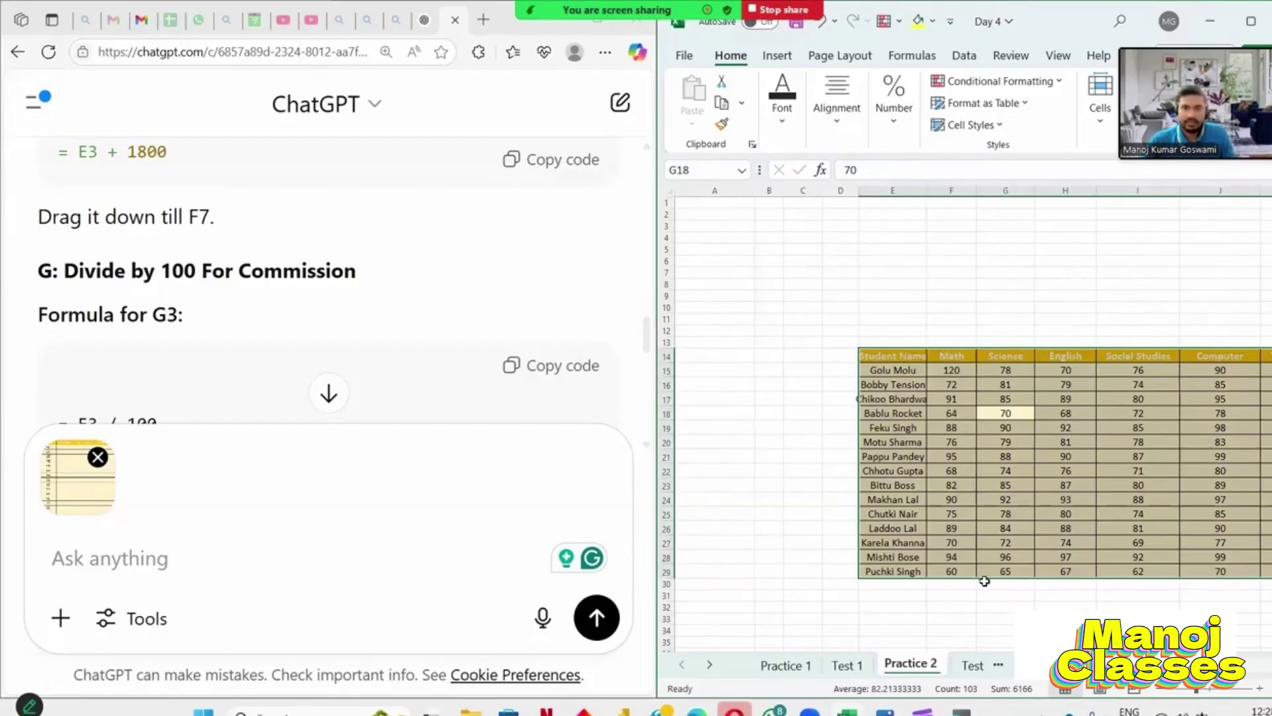
drag(987, 578, 751, 287)
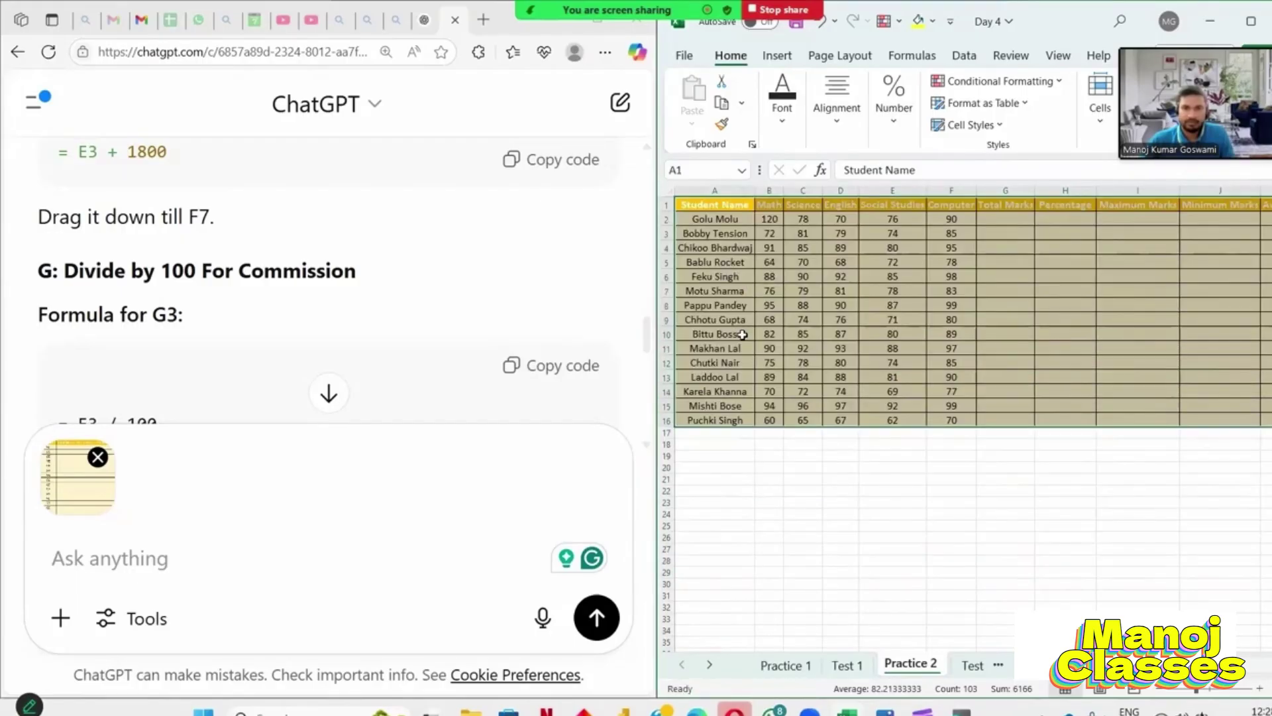
- Copy the earlier formula request about blank cells from the ChatGPT conversation and paste it into the message with the attached table image
click(167, 562)
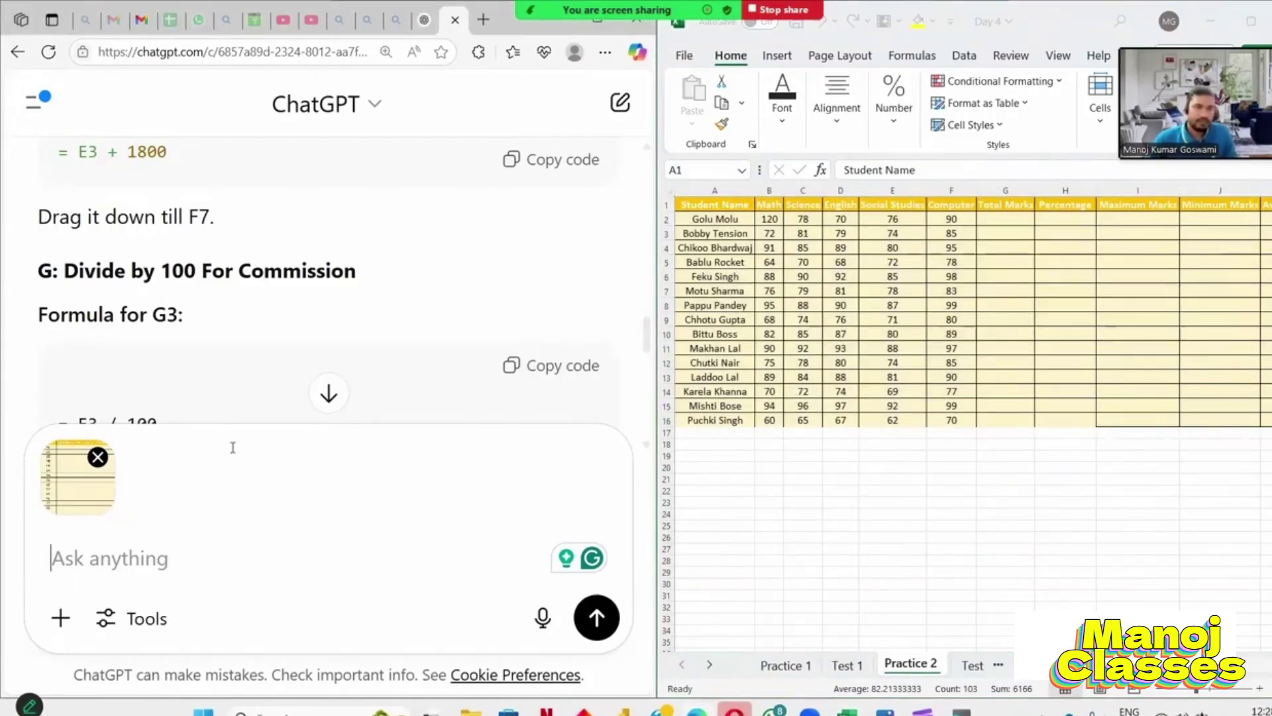
scroll(325, 360, up, 7)
scroll(330, 358, up, 10)
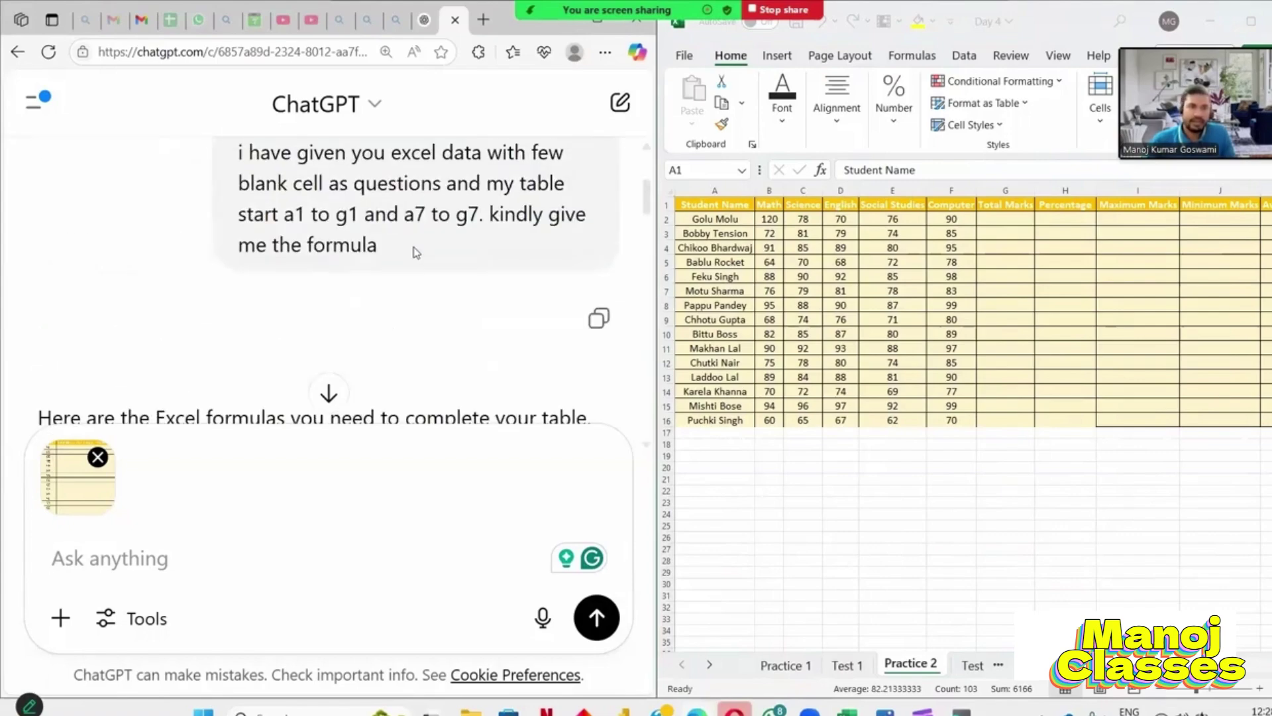
drag(383, 331, 154, 256)
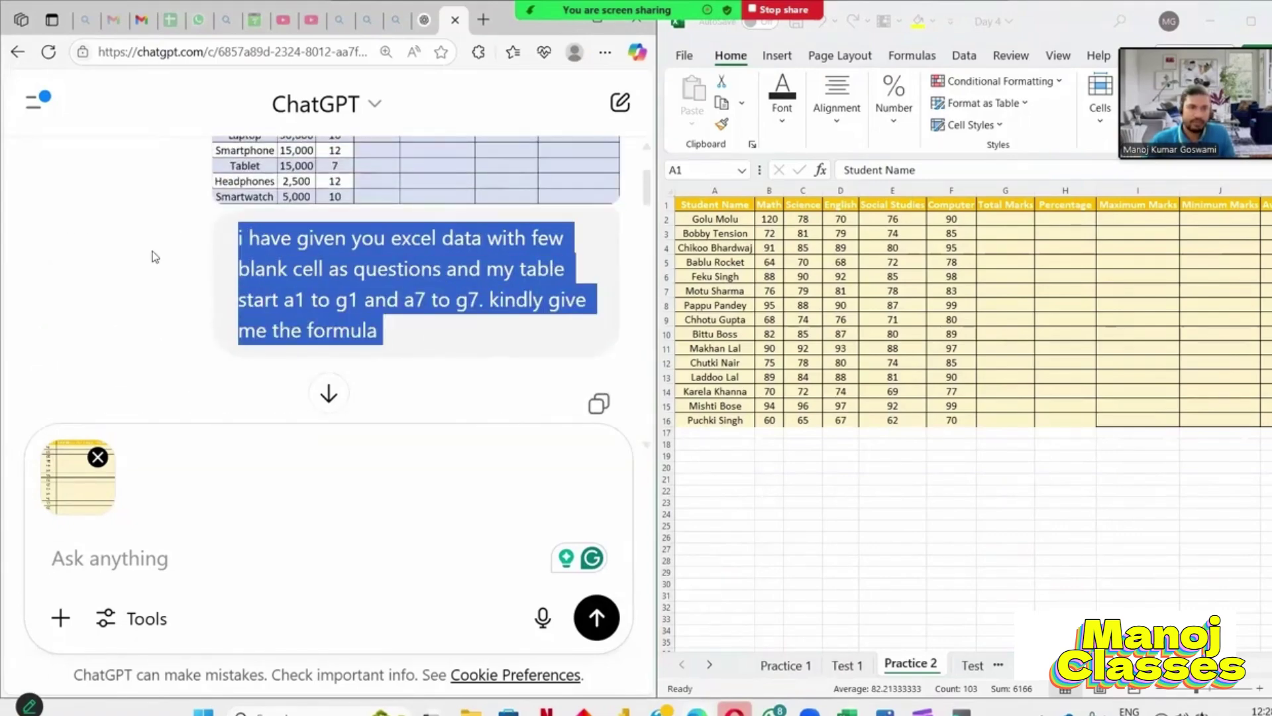
key(ctrl+c)
click(107, 560)
key(ctrl+v)
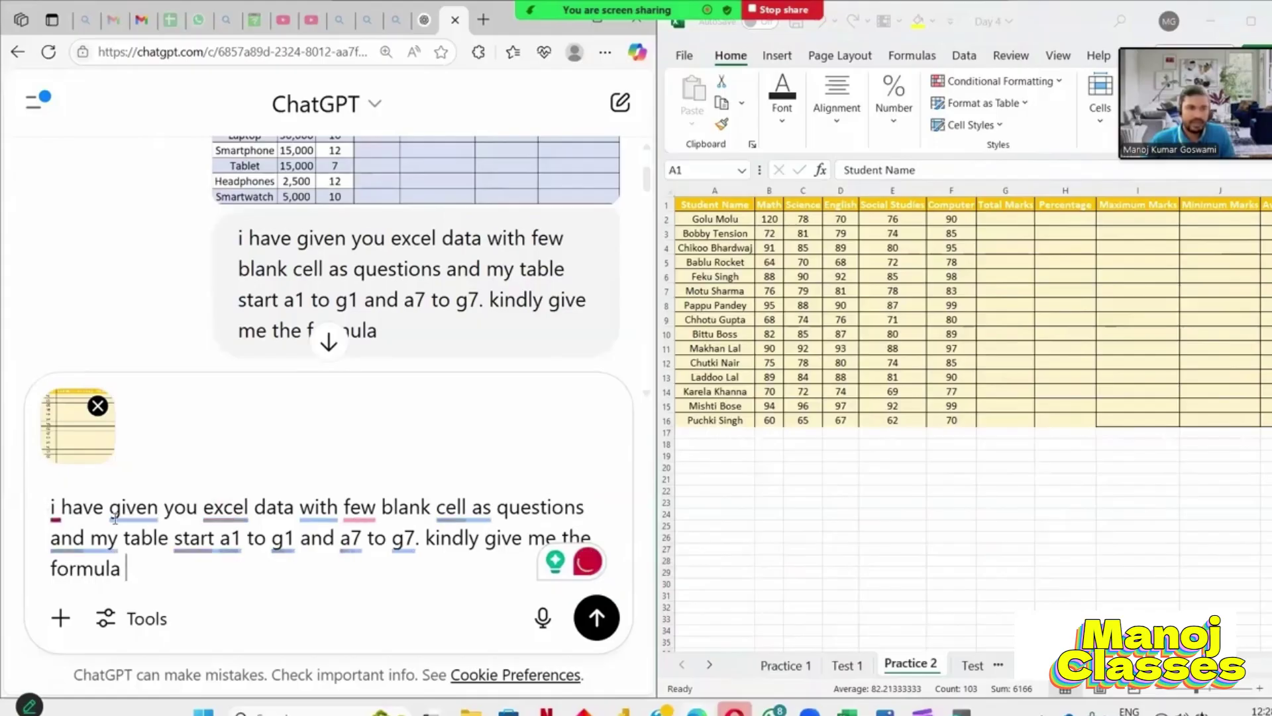
mouse_move(177, 515)
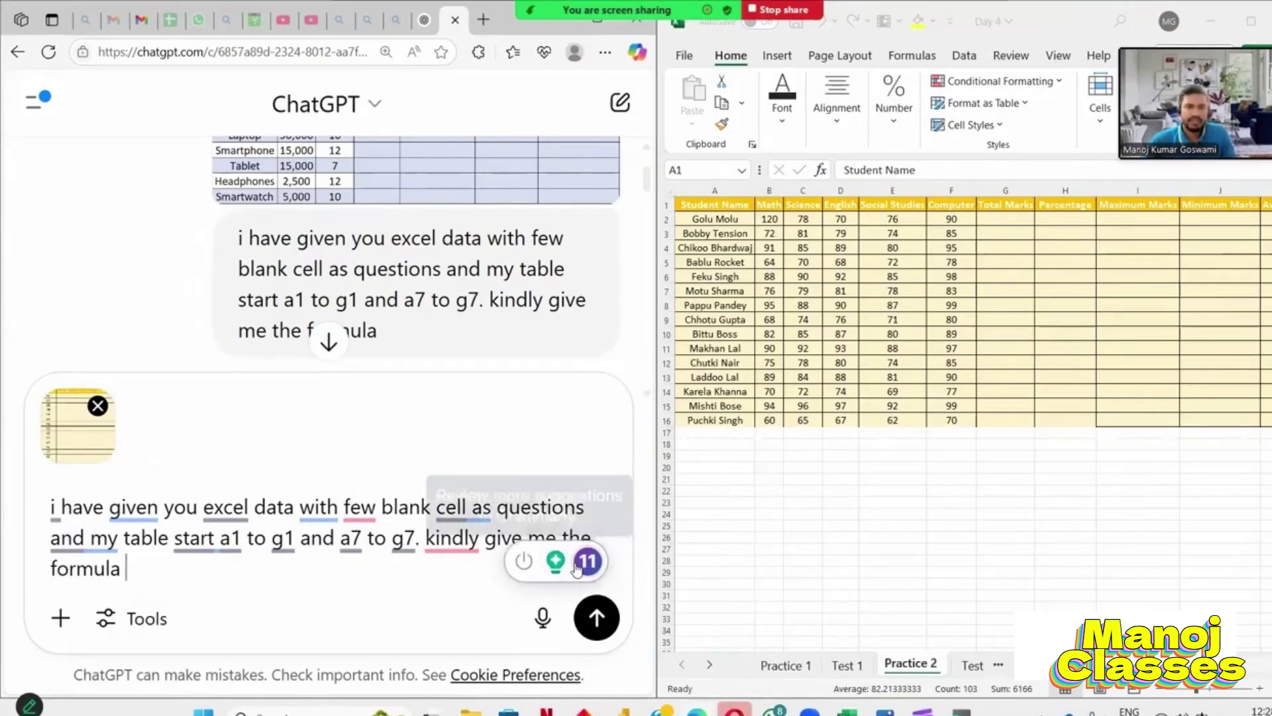
mouse_move(429, 538)
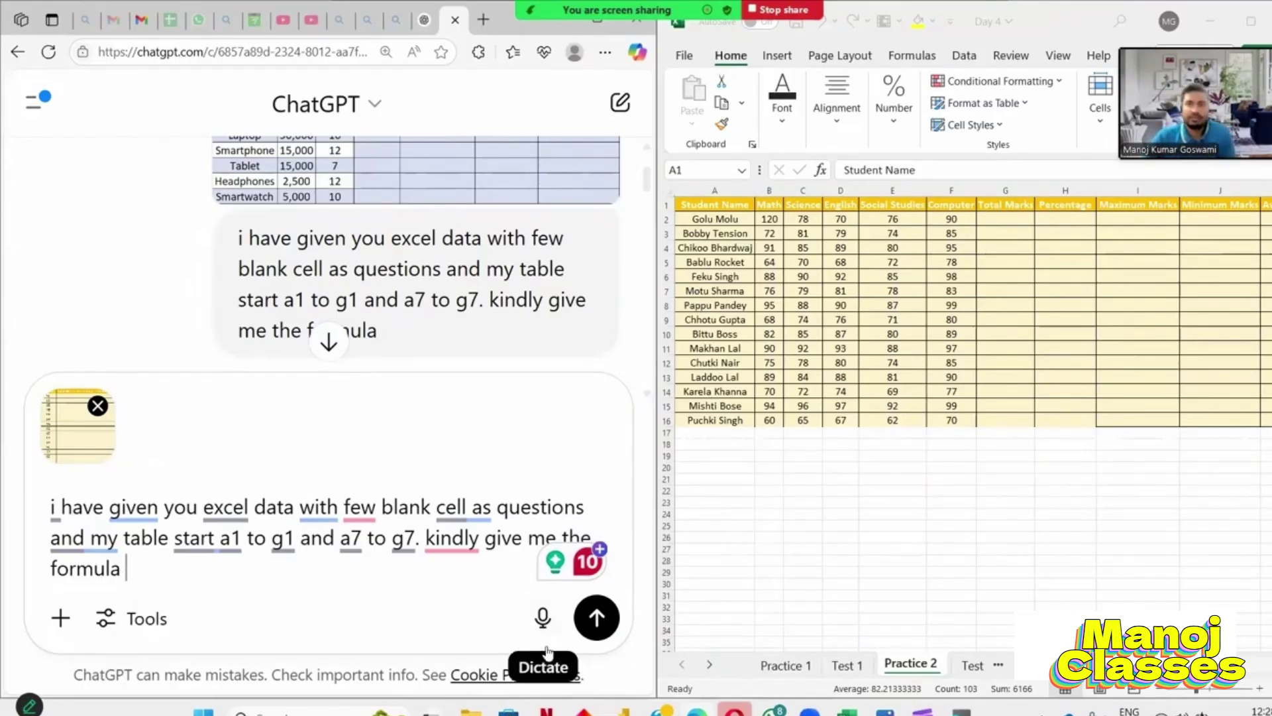
- Set the header row range in the ChatGPT message to run from a1 to m1, matching the marks table's last column
click(1066, 326)
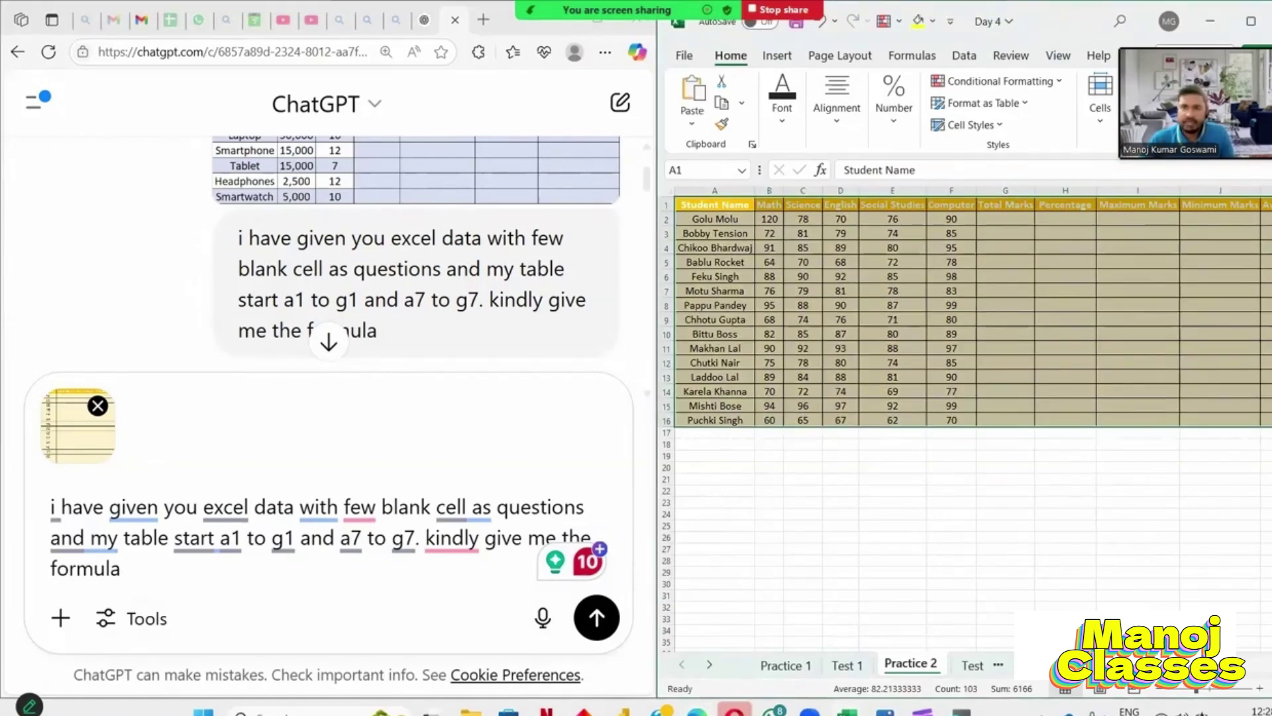
scroll(1066, 326, right, 5)
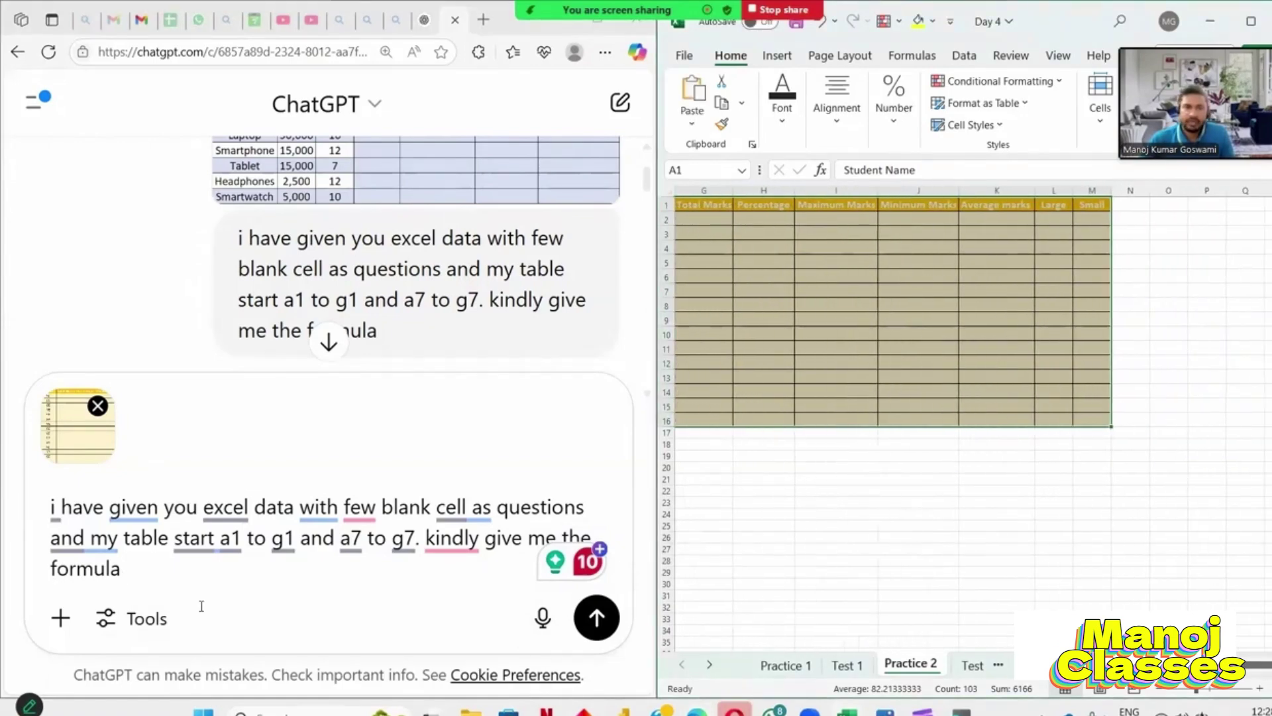
mouse_move(272, 542)
drag(271, 542, 295, 540)
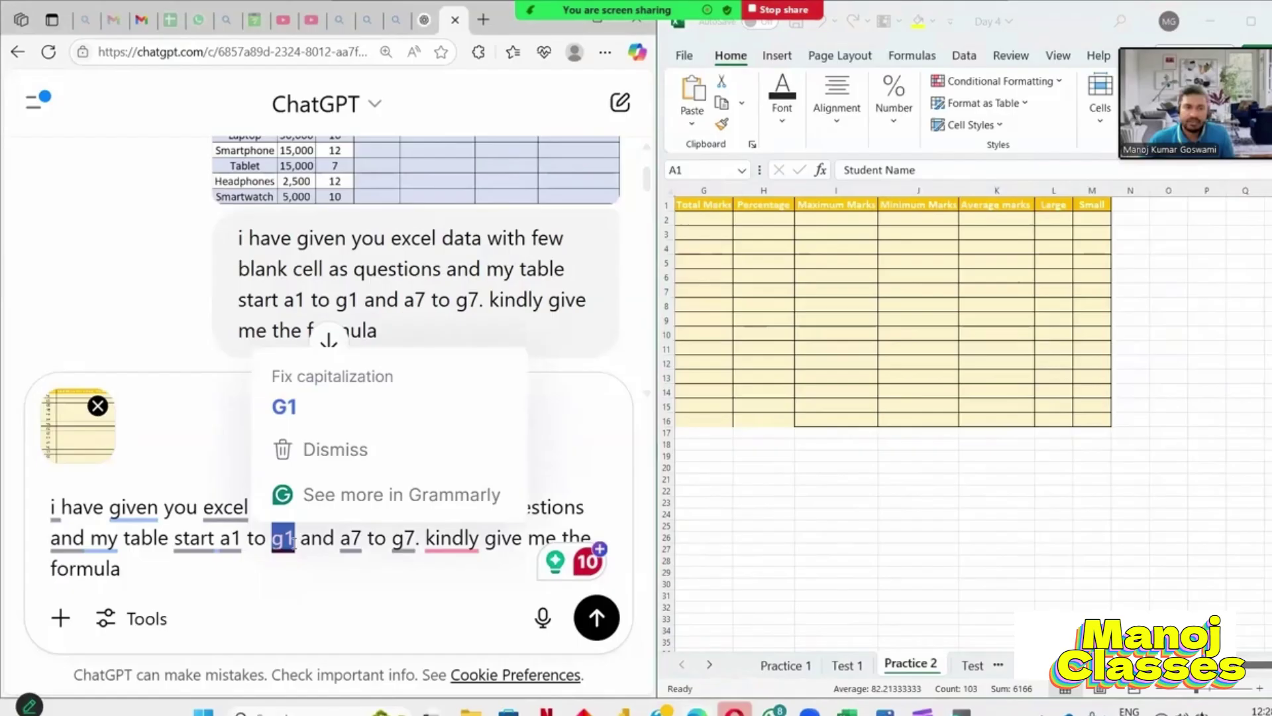
text(m1)
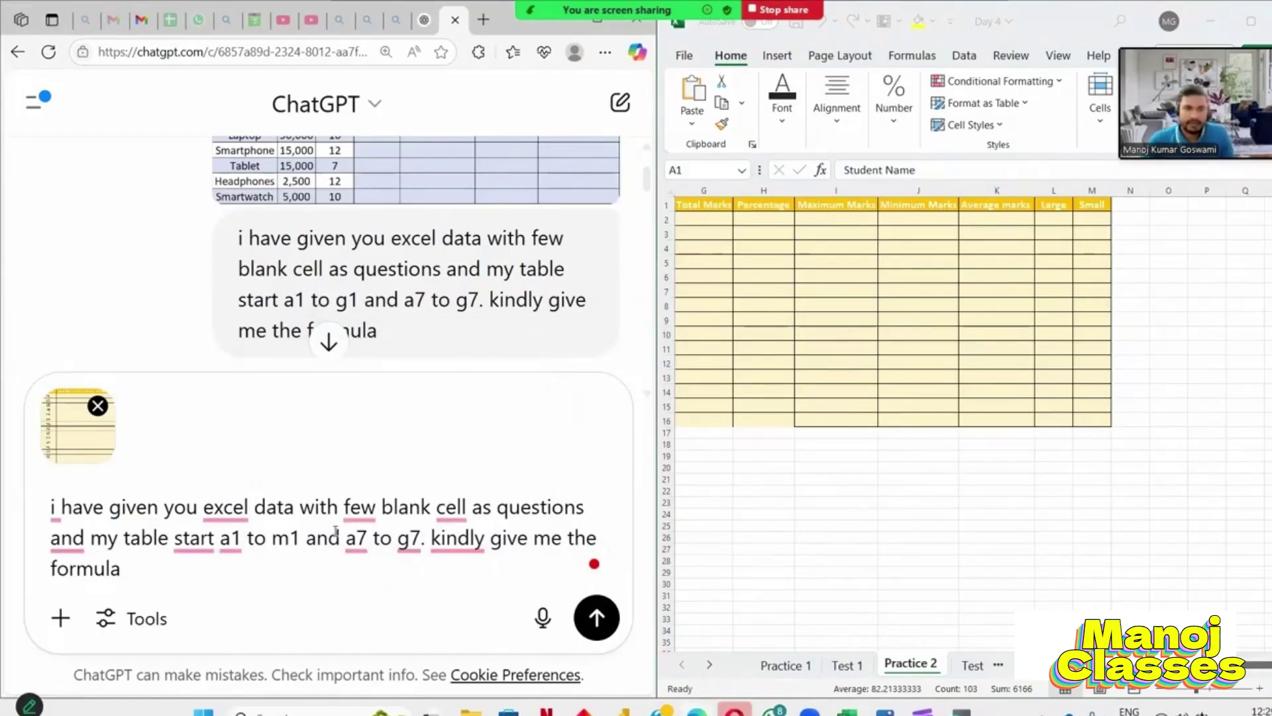
- Set the last row's range in the ChatGPT message to a16 to m16 and send the request
click(974, 670)
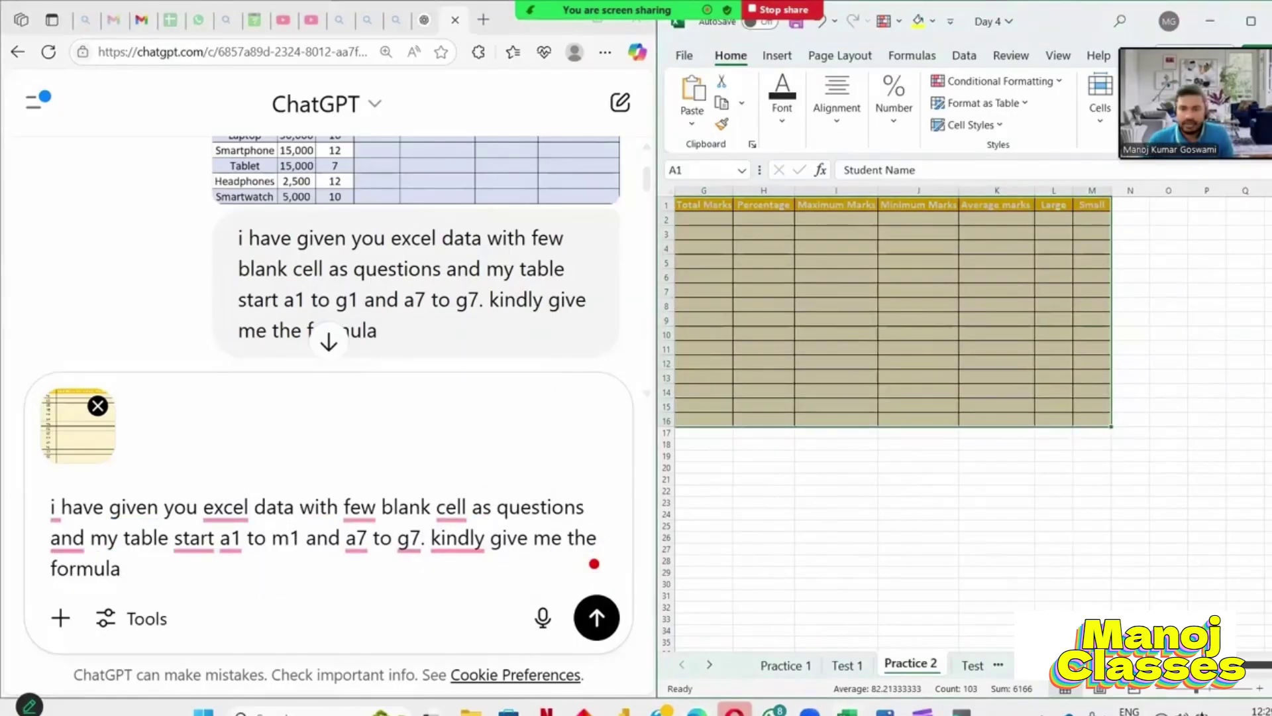
drag(1258, 665, 983, 674)
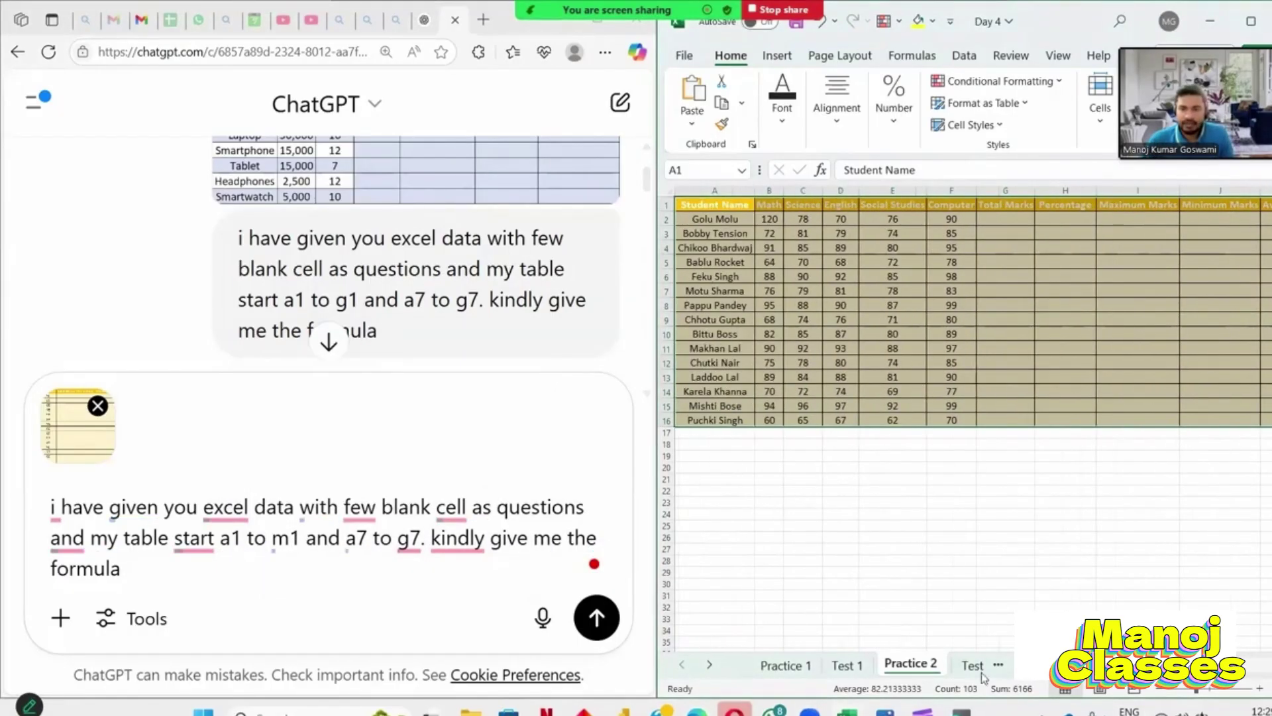
click(667, 420)
click(368, 537)
key(BackSpace)
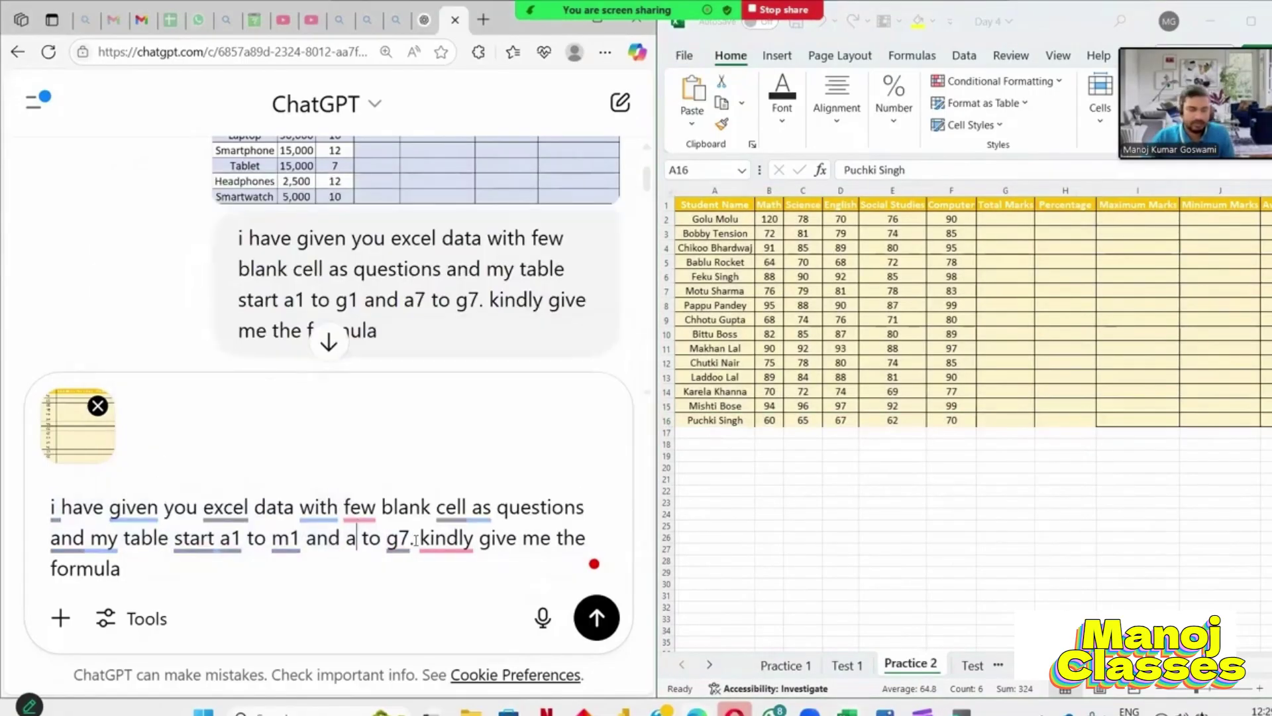
text(1)
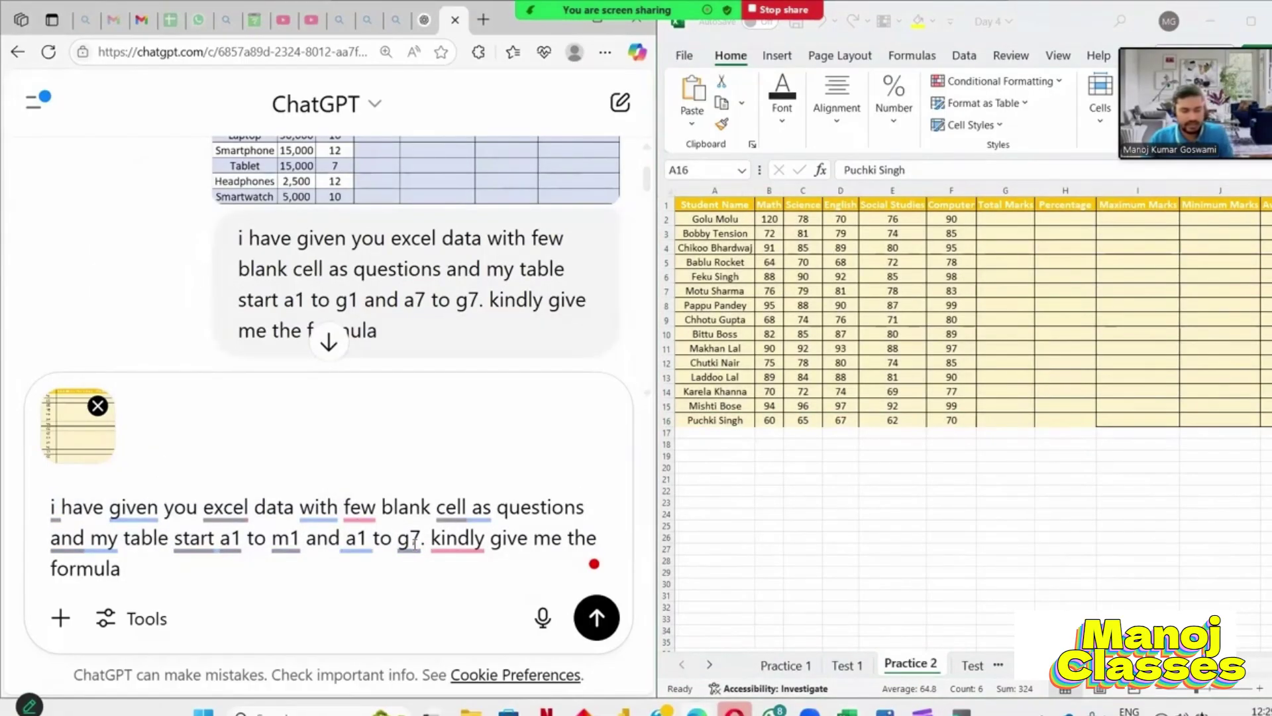
text(6)
double_click(424, 538)
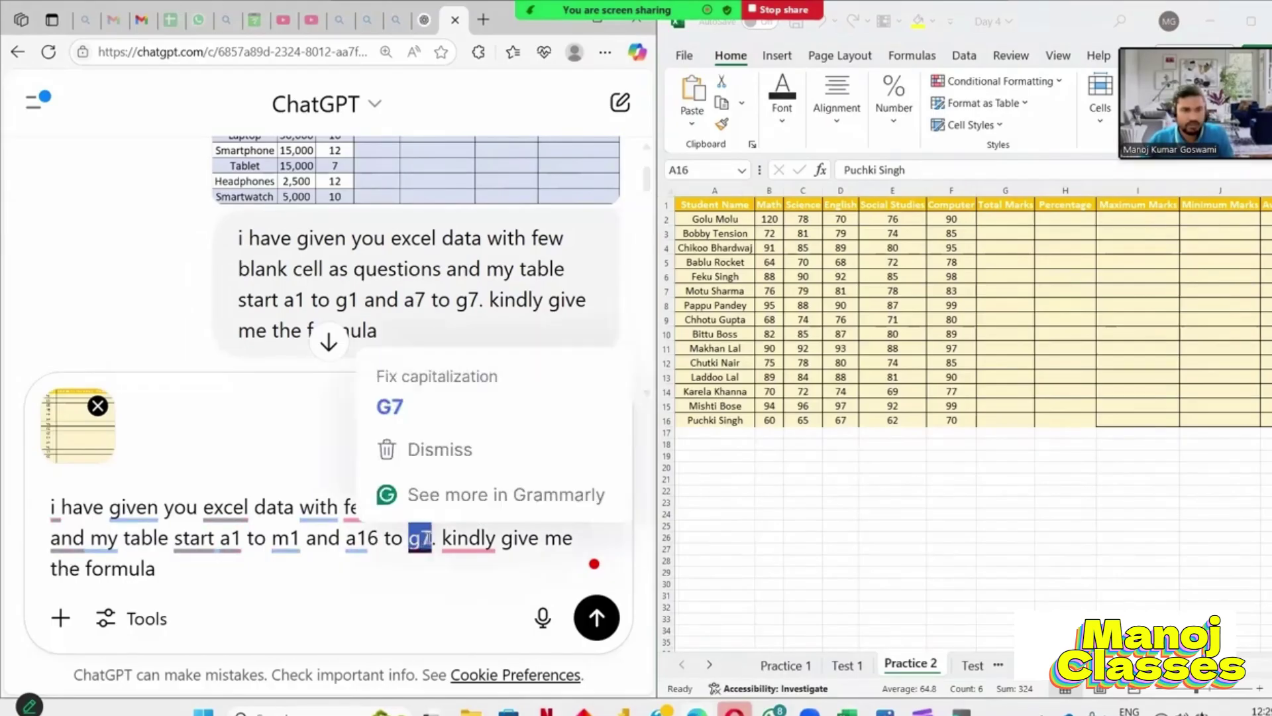
text(m16)
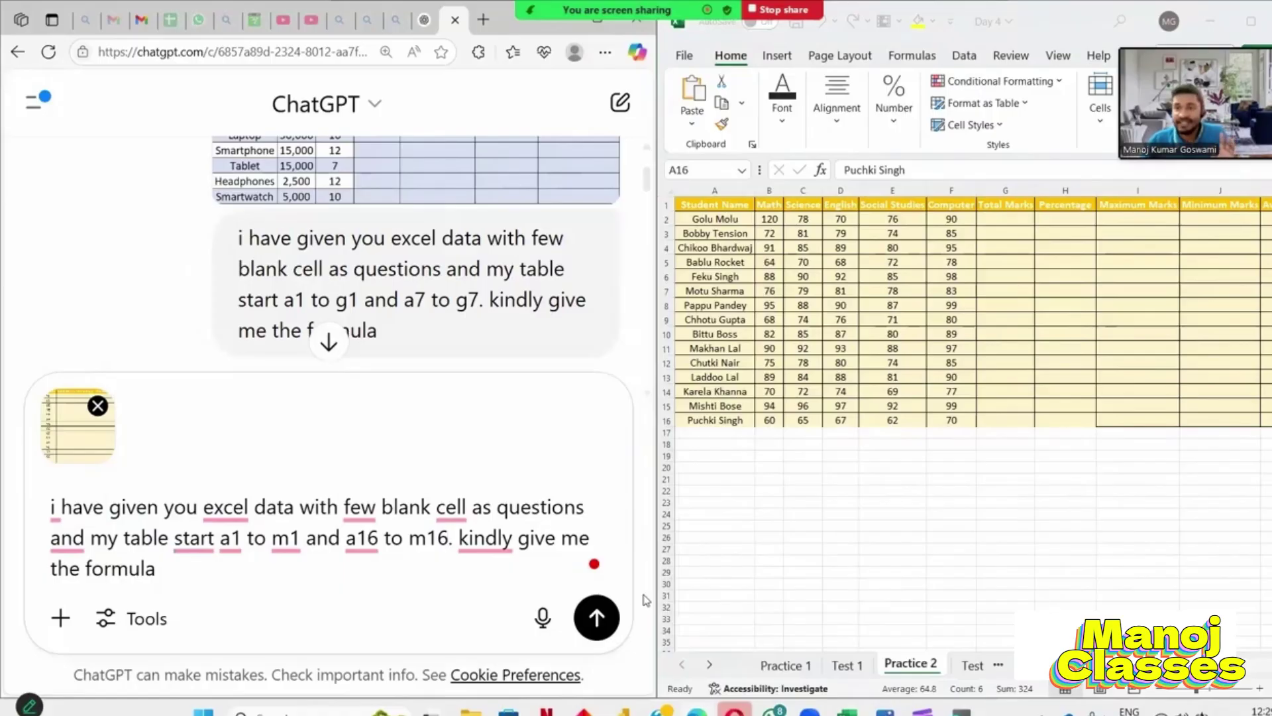
click(600, 616)
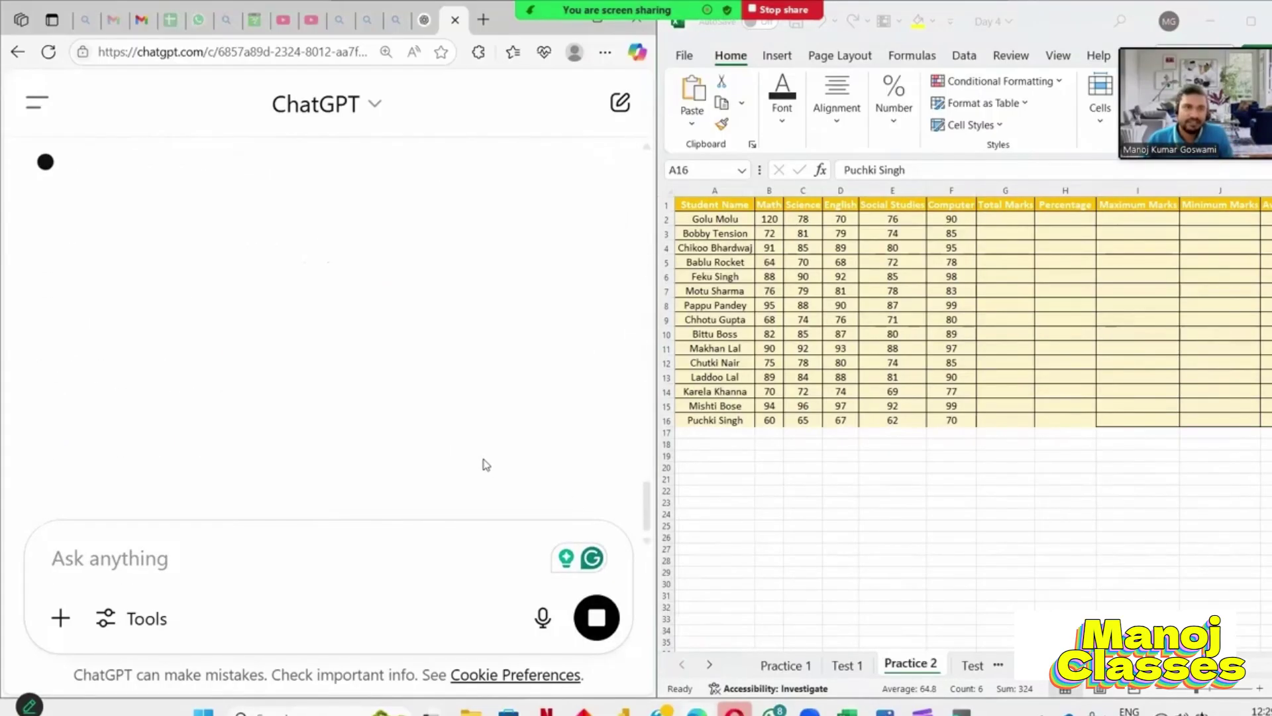
- Copy ChatGPT's Total Marks formula =SUM(B2:F2) into cell G2 of the marks table
scroll(498, 389, down, 4)
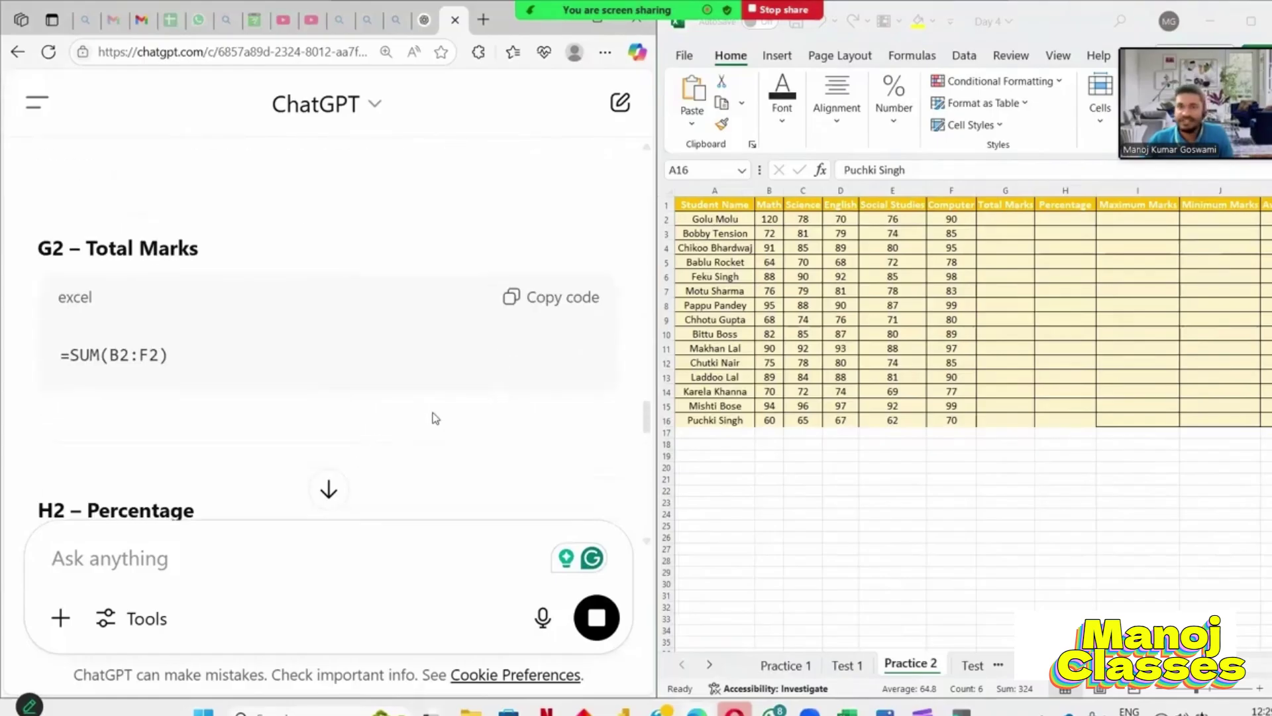
click(545, 296)
click(1007, 220)
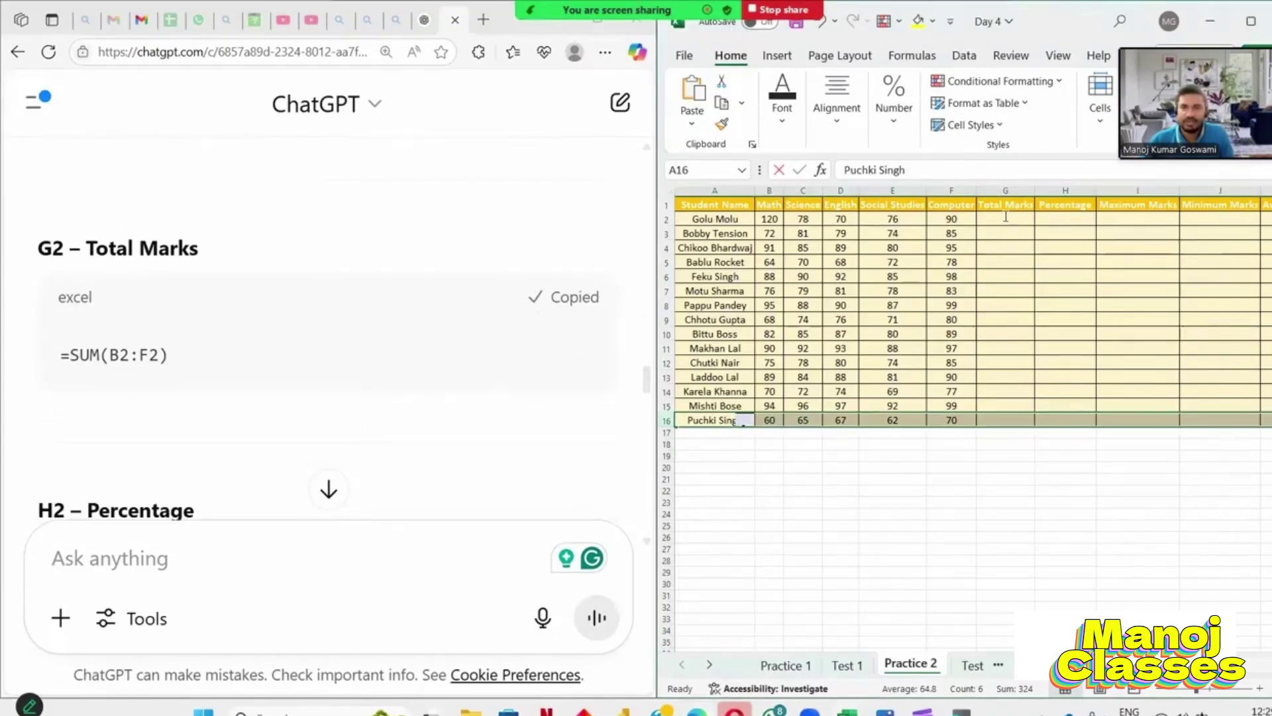
text(=SUM(B2:F2))
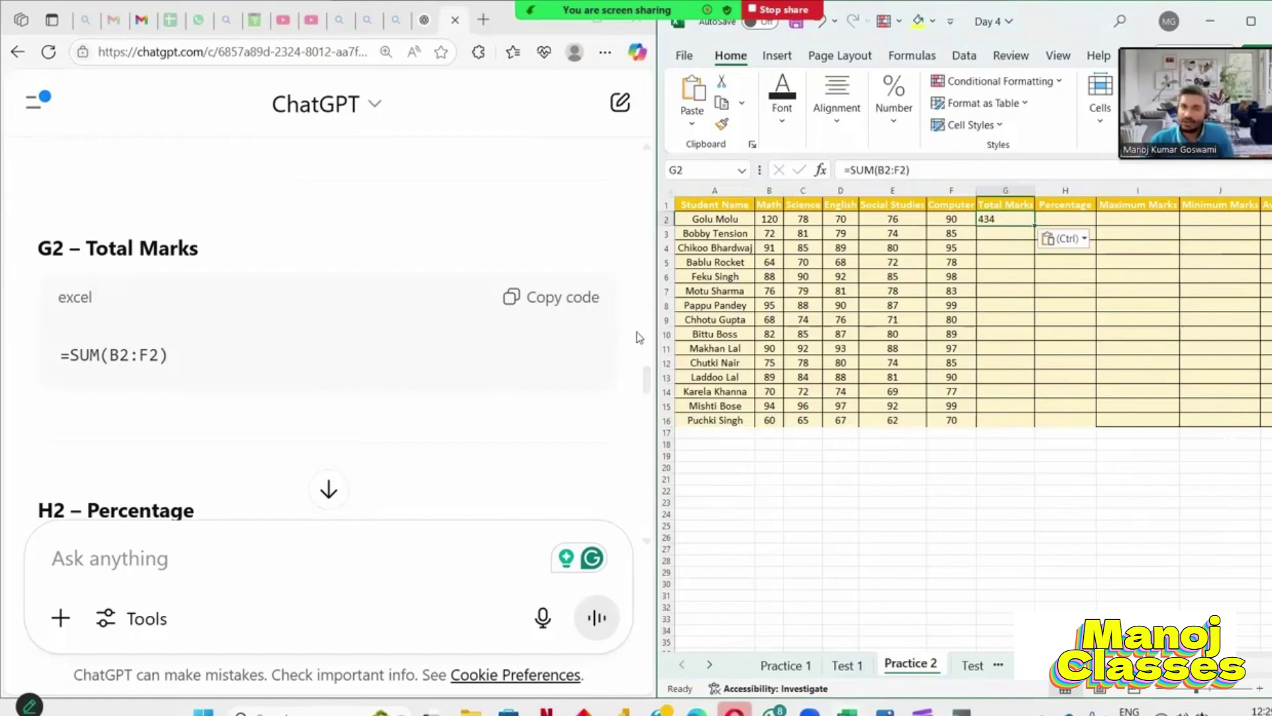
- Copy ChatGPT's Percentage formula =G2/5 into cell H2
scroll(640, 337, down, 4)
click(555, 303)
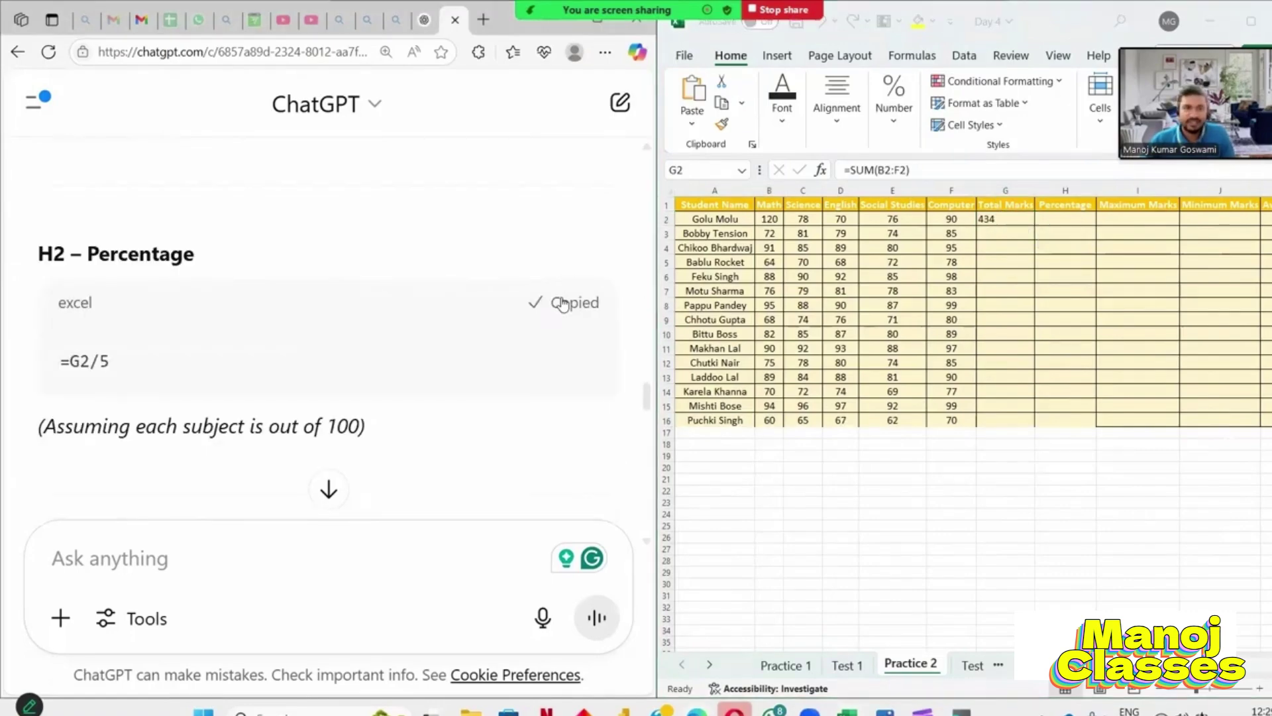
click(1061, 217)
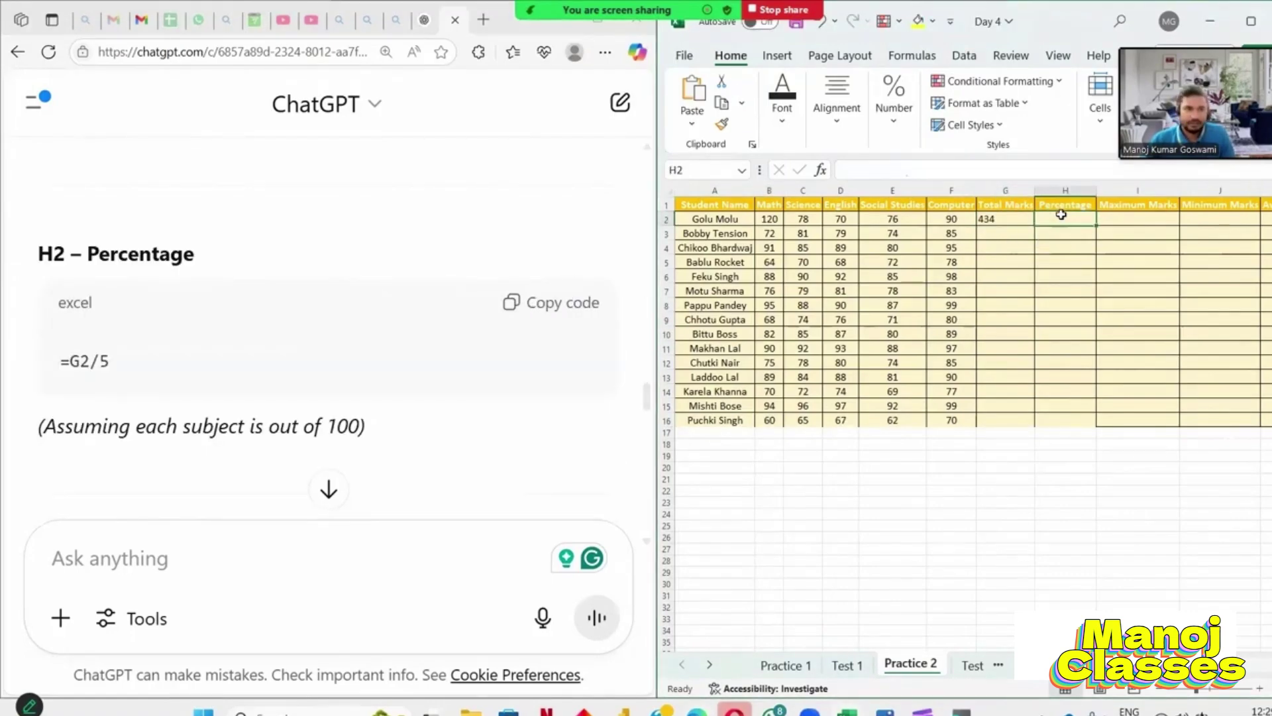
text(=G2/5)
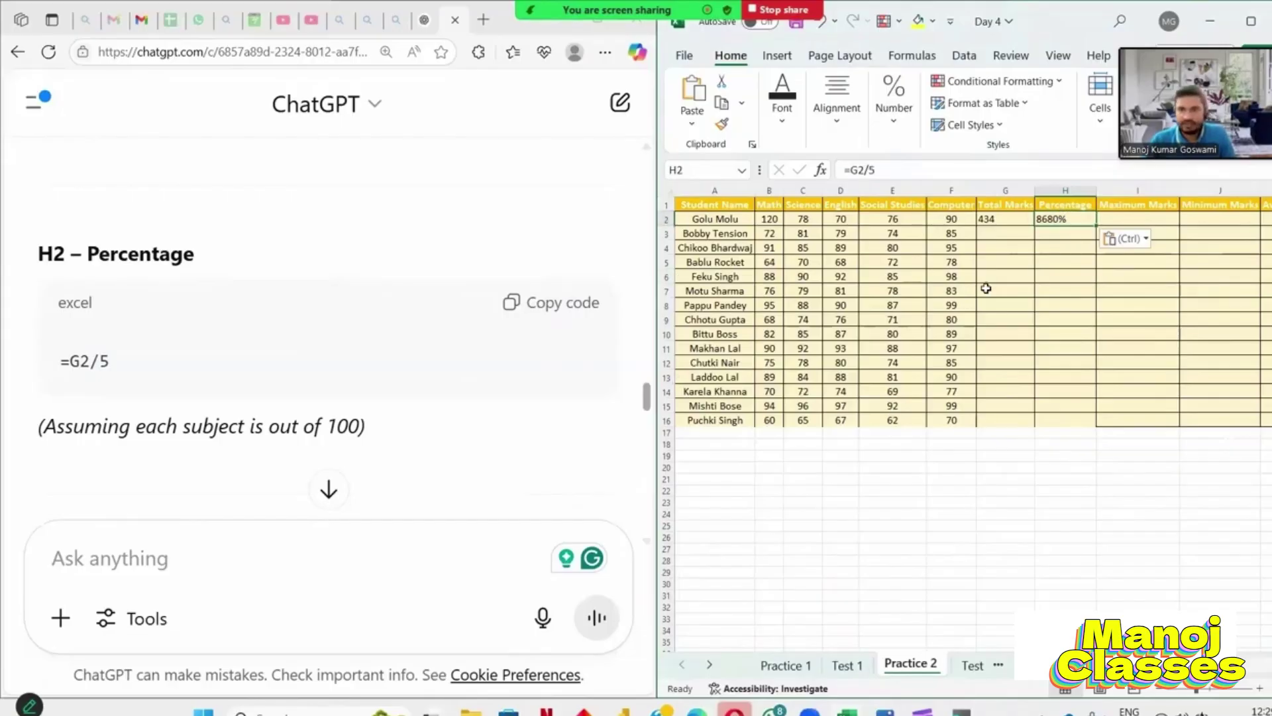
- Copy ChatGPT's Maximum Marks formula =MAX(B2:F2) into cell I2
scroll(332, 365, down, 3)
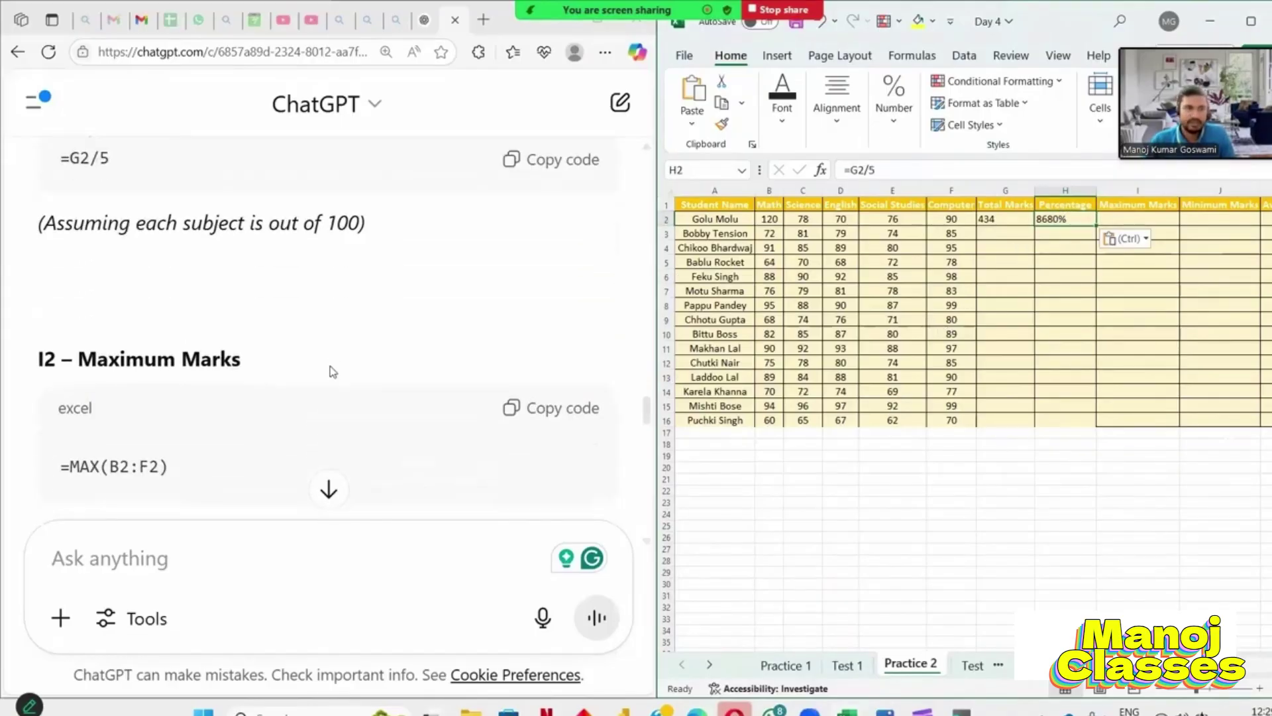
click(563, 354)
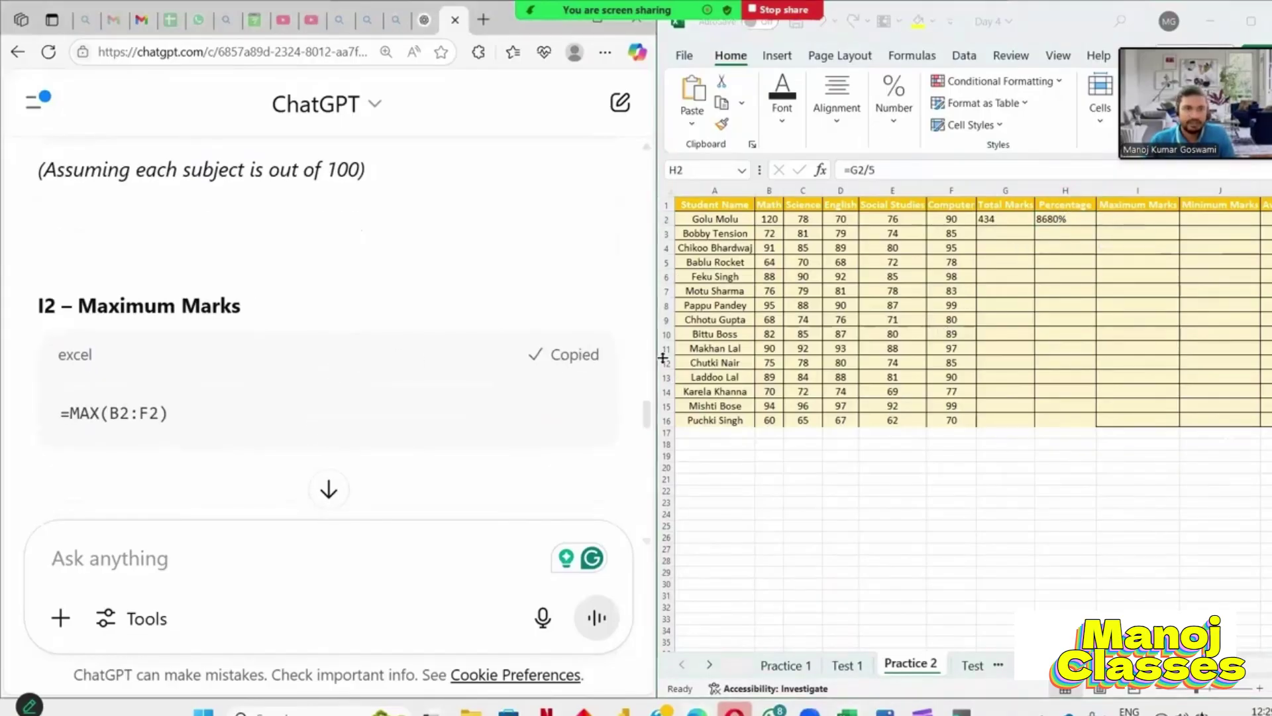
click(1149, 214)
text(=MAX(B2:F2))
- Copy ChatGPT's Minimum Marks formula =MIN(B2:F2) into cell J2
scroll(536, 415, down, 3)
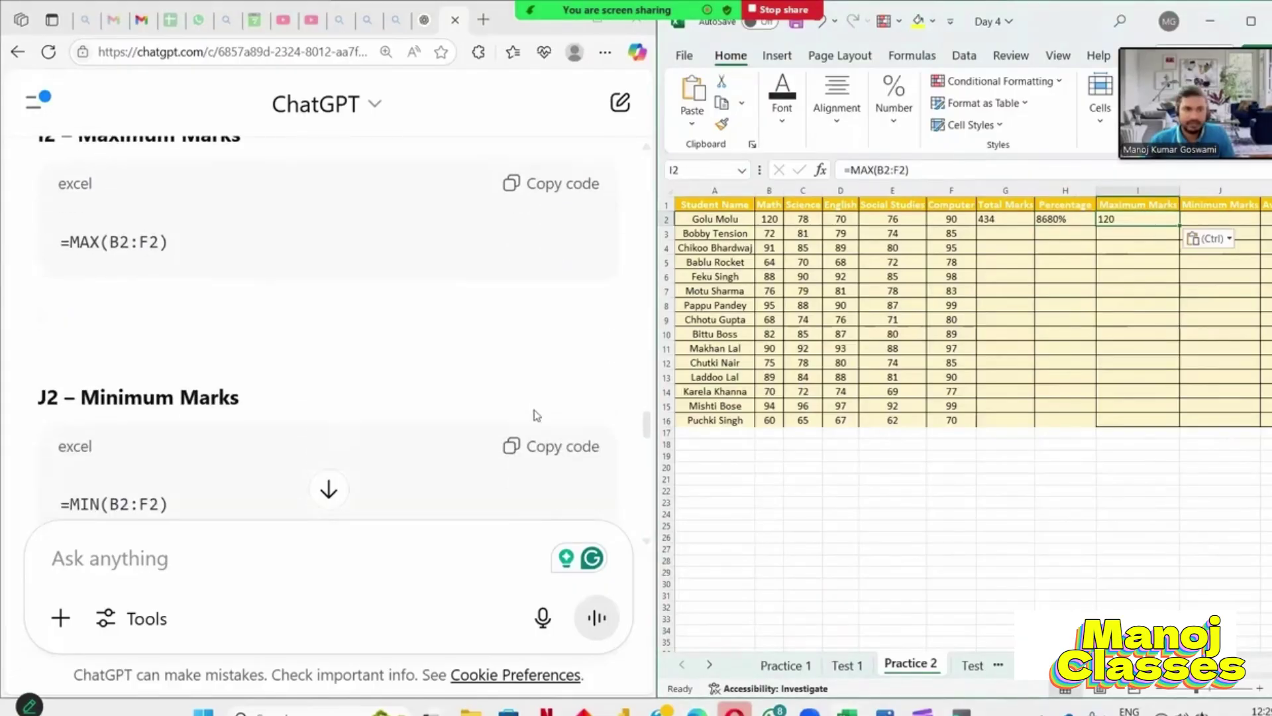
click(550, 447)
click(1214, 218)
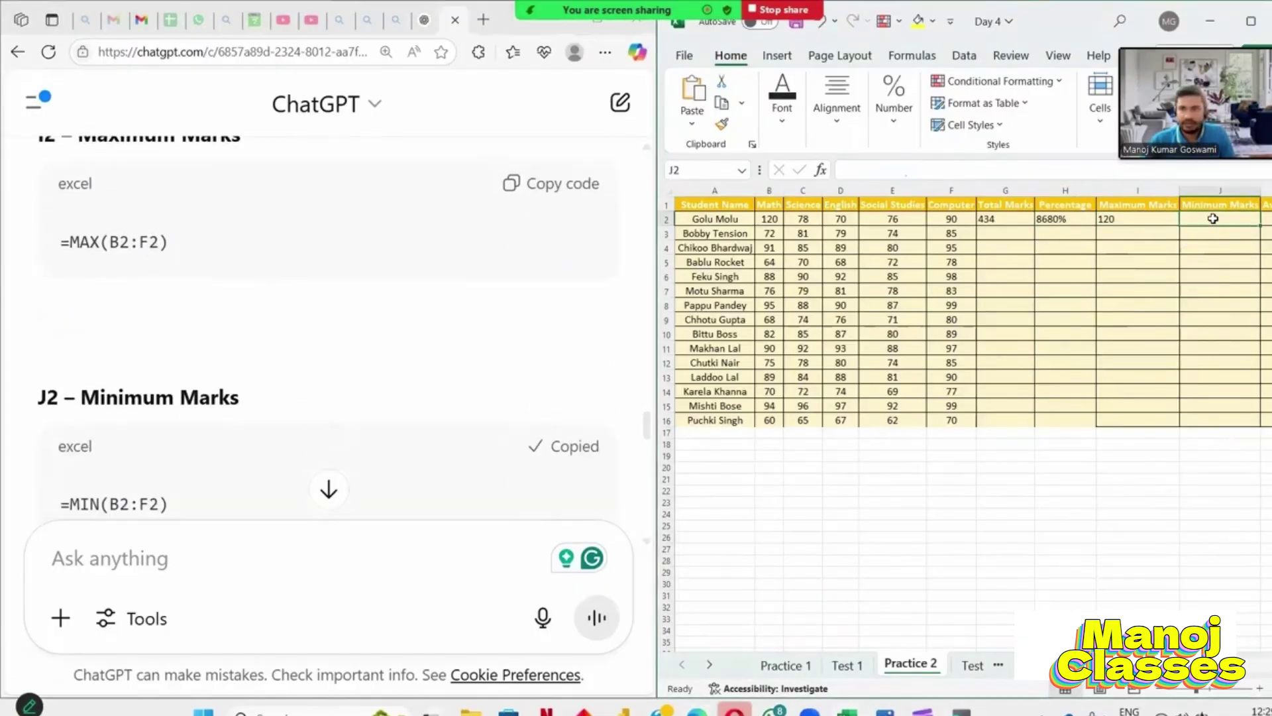
text(=MIN(B2:F2))
- Copy ChatGPT's Average Marks formula =AVERAGE(B2:F2) into cell K2
scroll(832, 295, down, 3)
scroll(866, 304, up, 3)
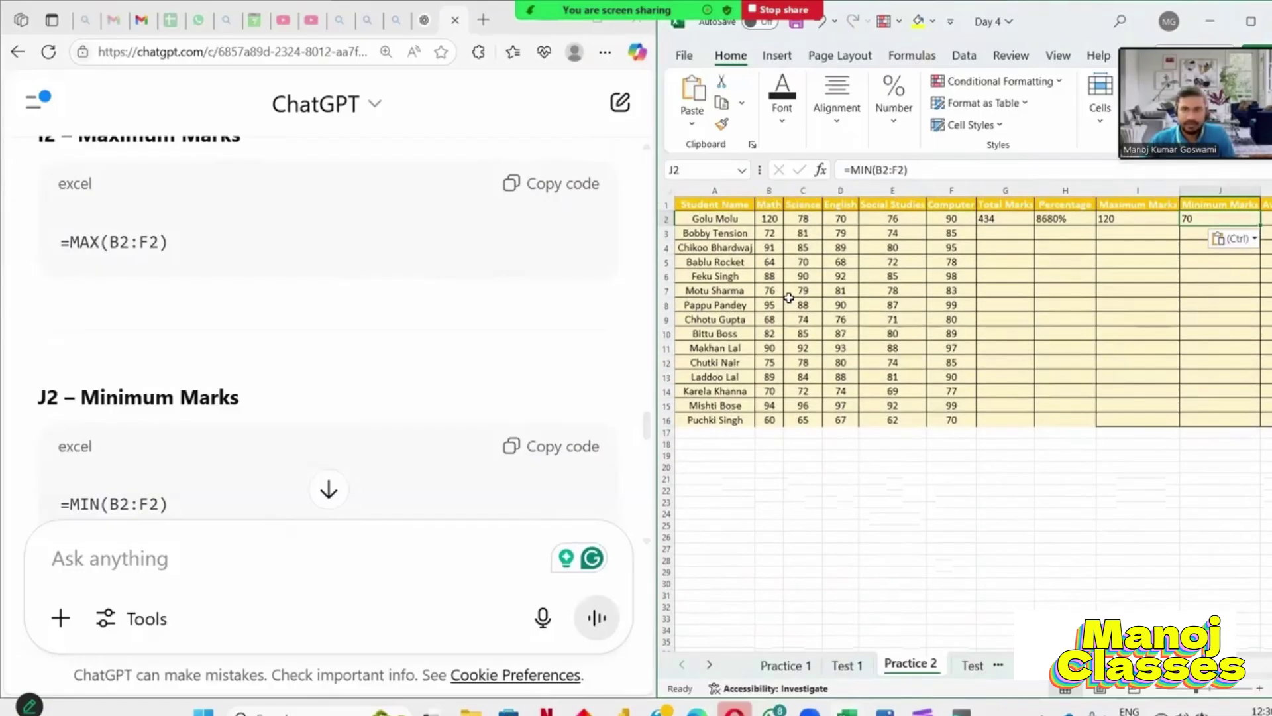
scroll(477, 346, down, 5)
click(550, 365)
click(1266, 219)
key(ctrl+v)
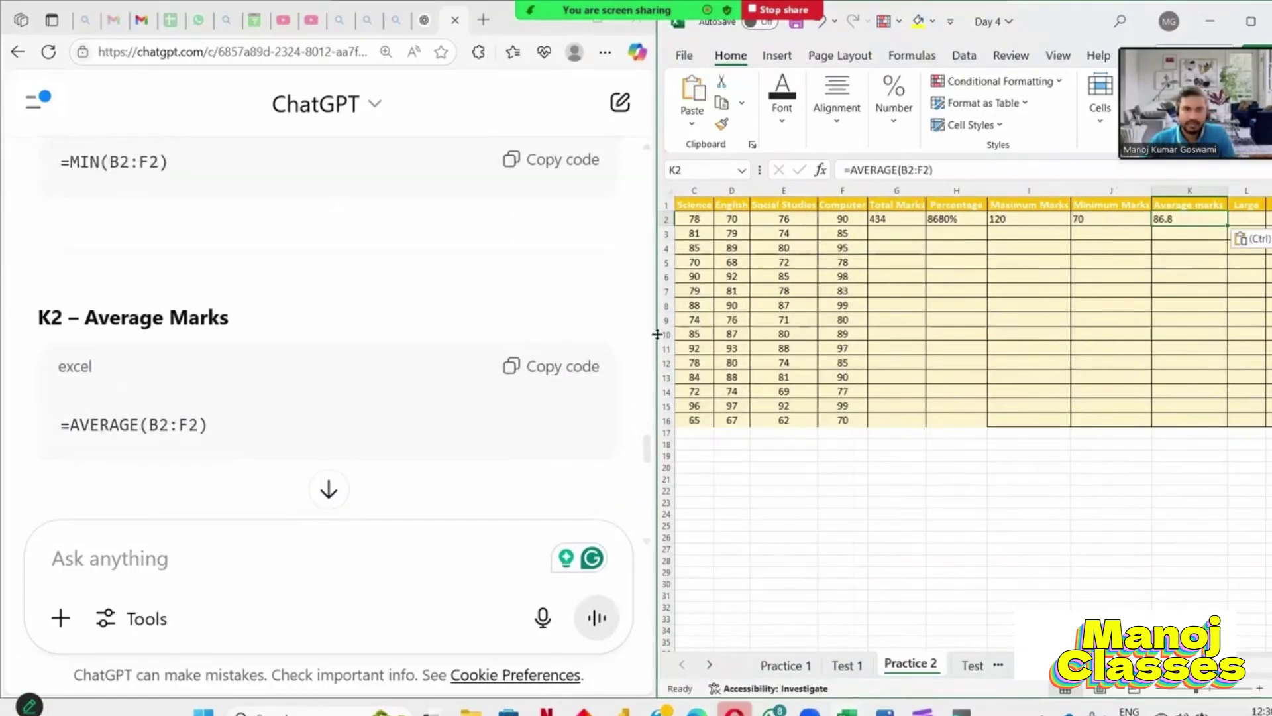
- Copy ChatGPT's Large formula =LARGE(B2:F2, 2) into cell L2
scroll(588, 364, down, 4)
click(588, 372)
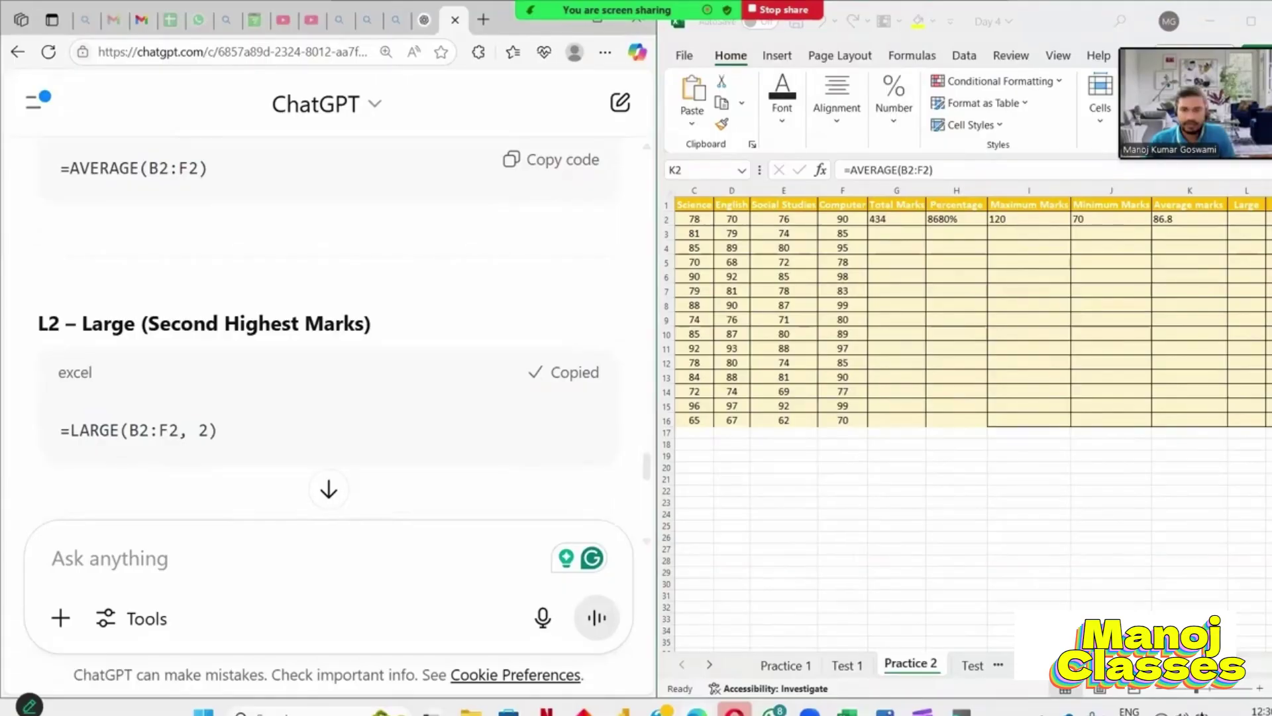
scroll(994, 298, right, 3)
click(1054, 220)
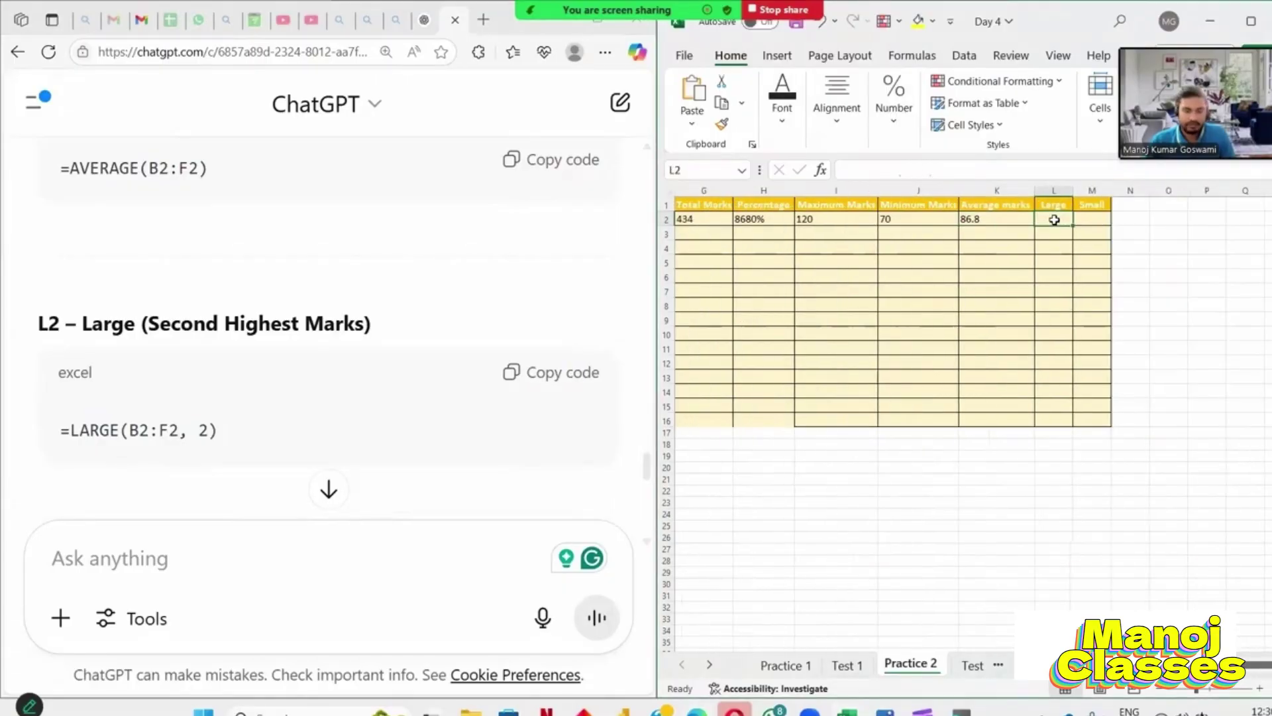
key(ctrl+v)
- Copy ChatGPT's Small formula =SMALL(B2:F2, 2) into cell M2
scroll(411, 463, down, 4)
click(563, 379)
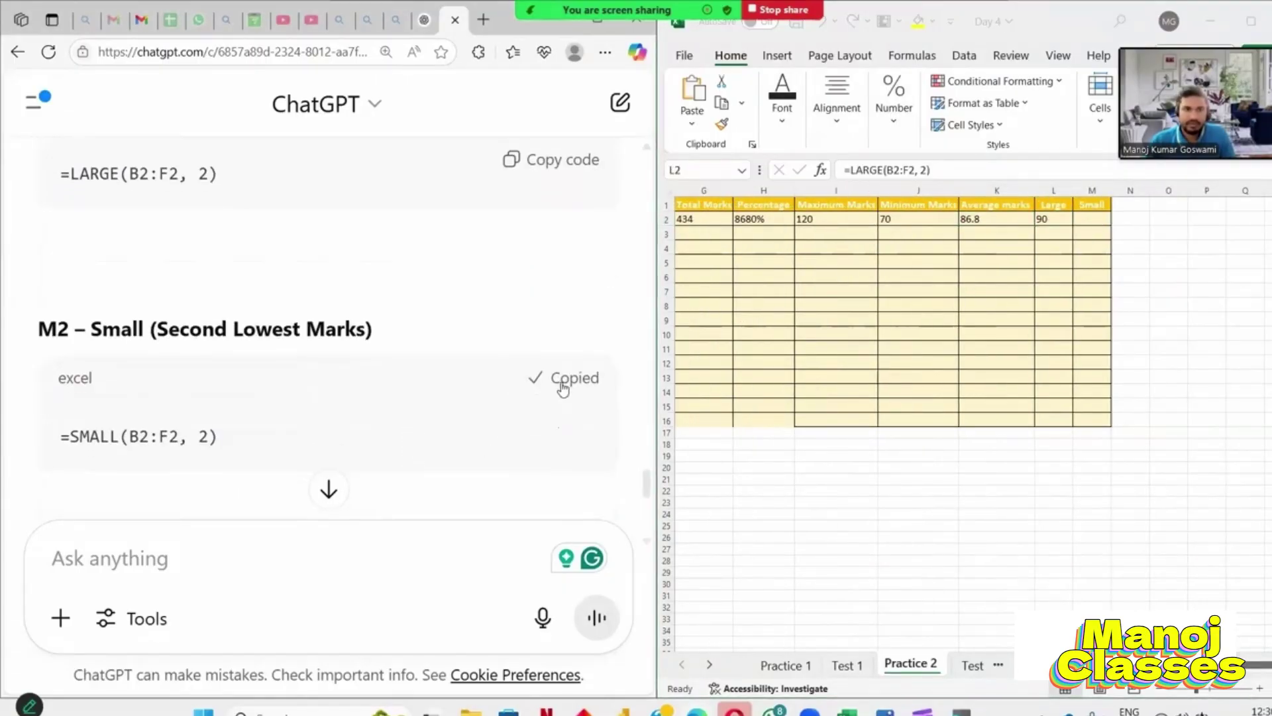
click(1098, 217)
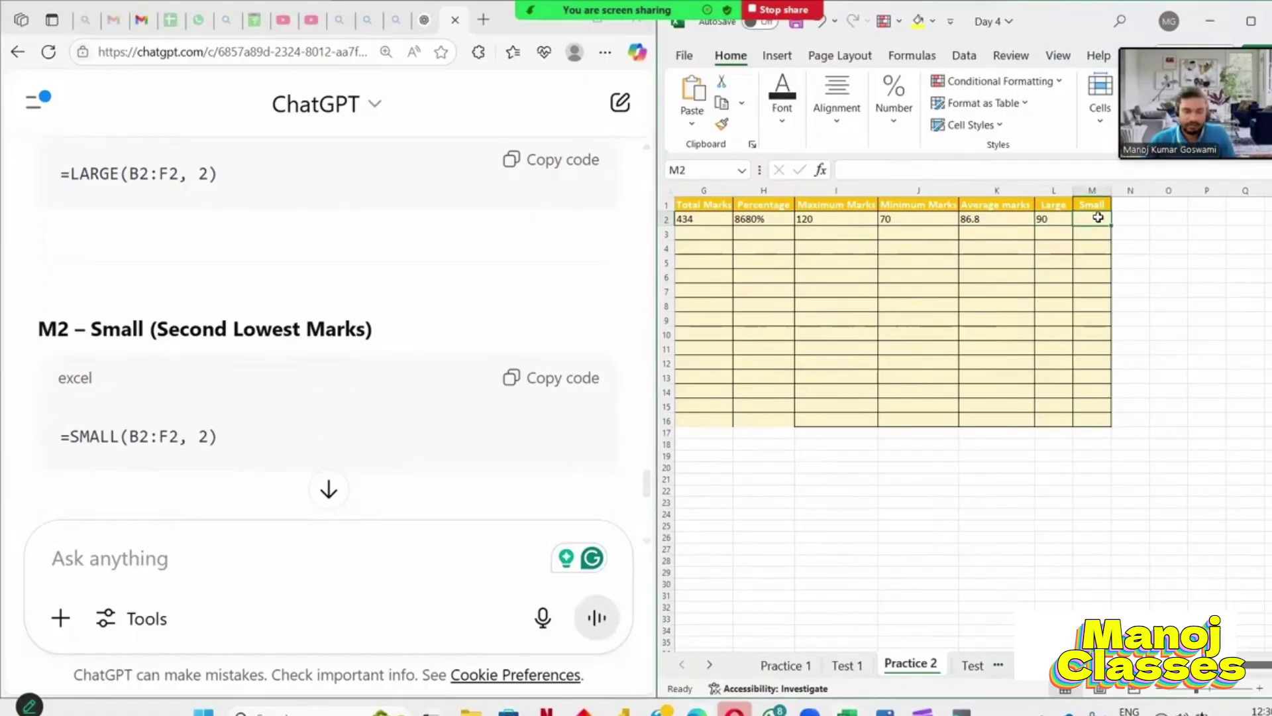
key(ctrl+v)
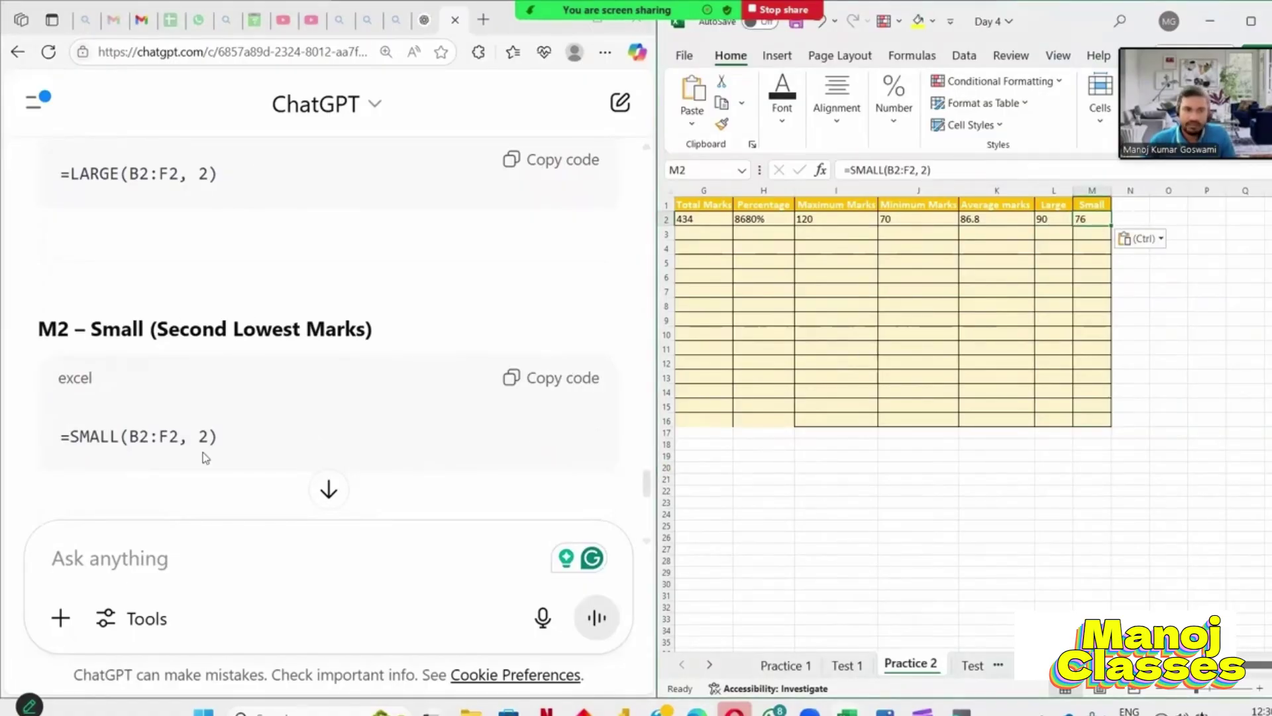
scroll(203, 452, up, 4)
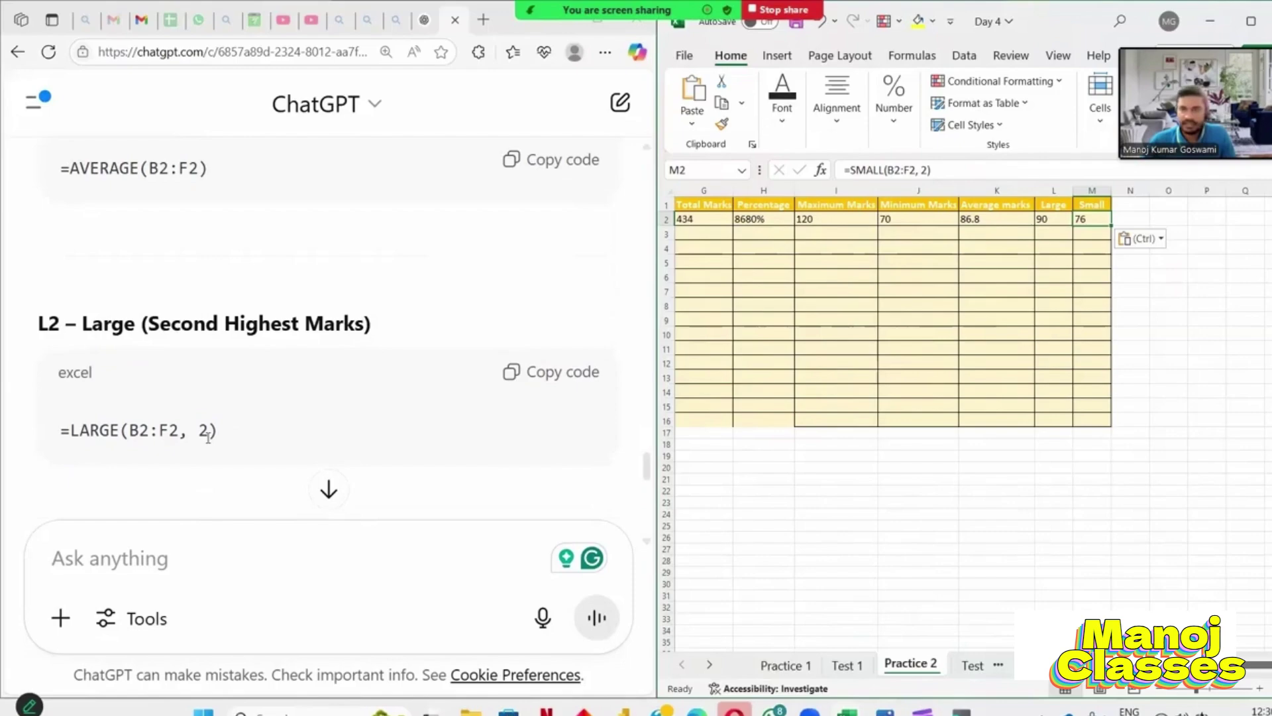
- Set the number format of the whole Percentage column H to General
scroll(968, 312, left, 3)
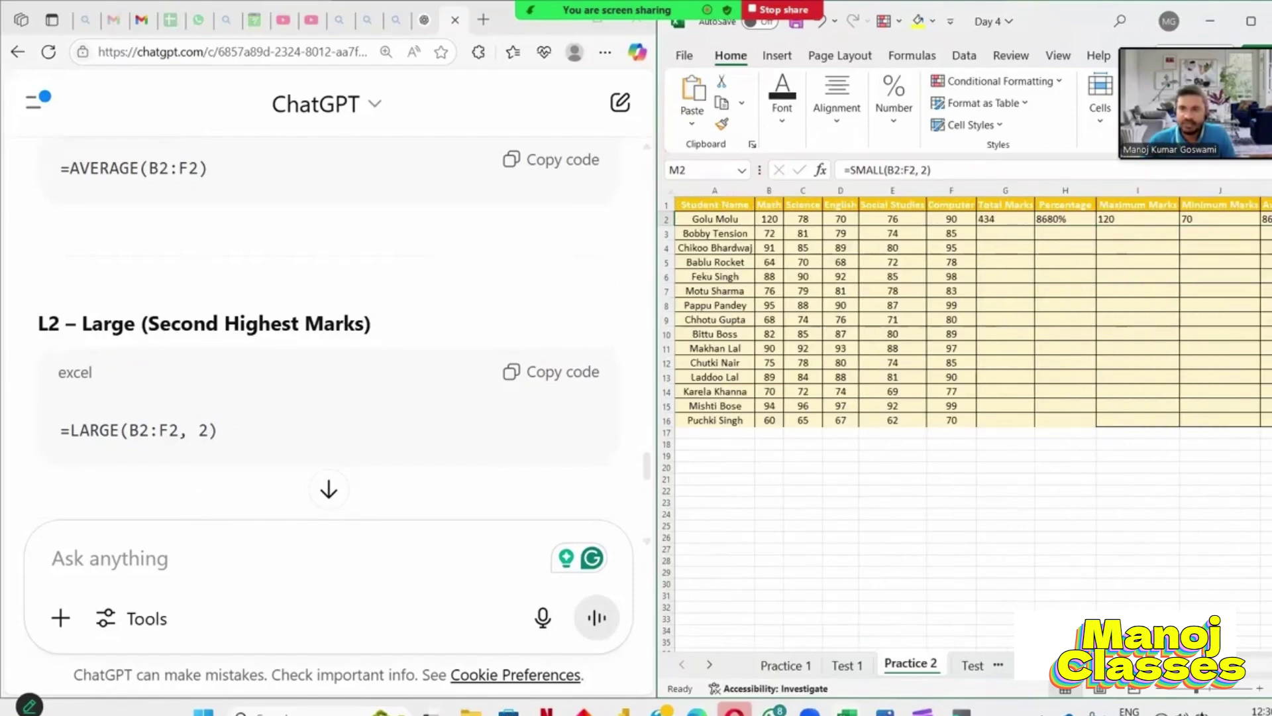
click(1066, 190)
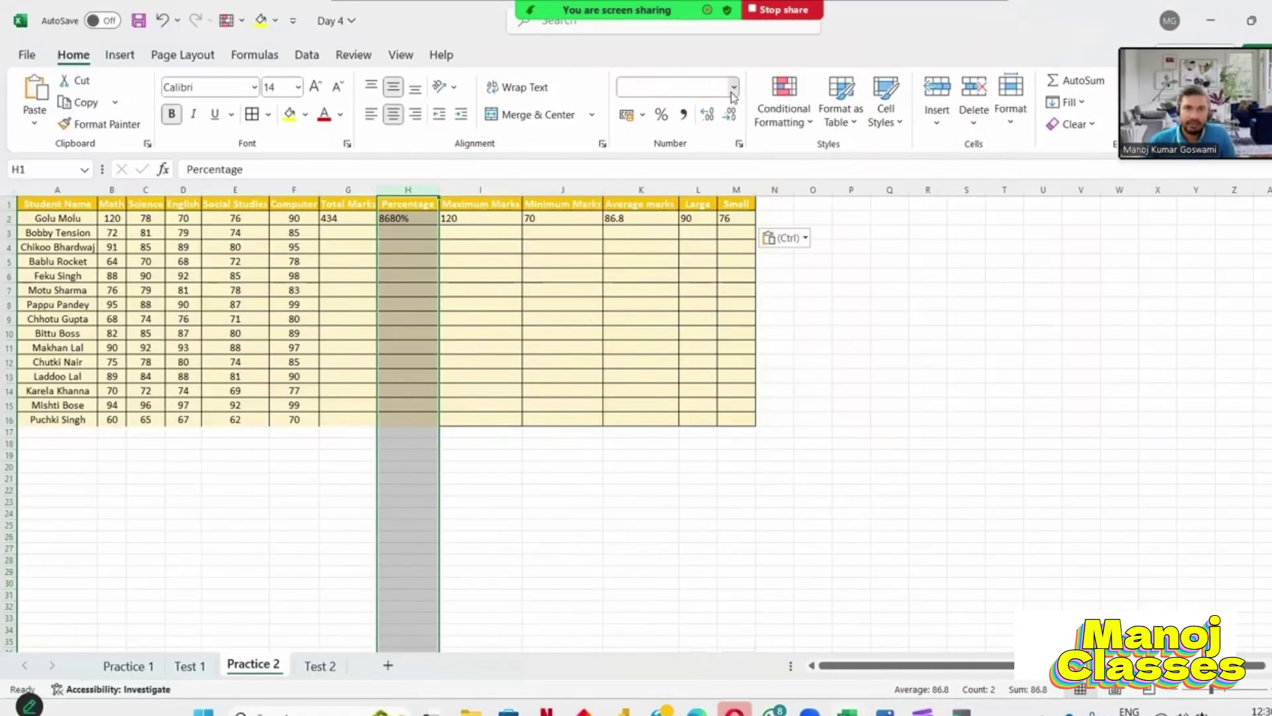
click(734, 88)
click(673, 119)
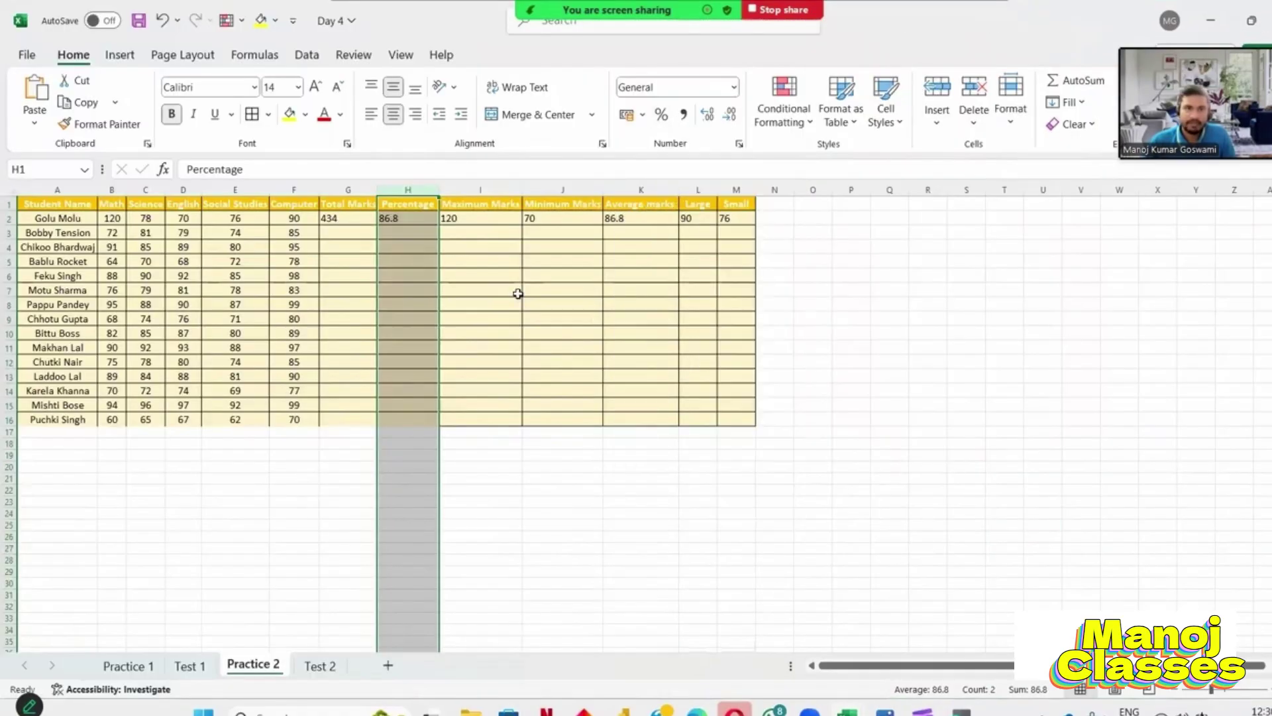
- Change the Percentage formula in H2 to =G2/500 and format the cell as a percentage
click(413, 218)
double_click(431, 217)
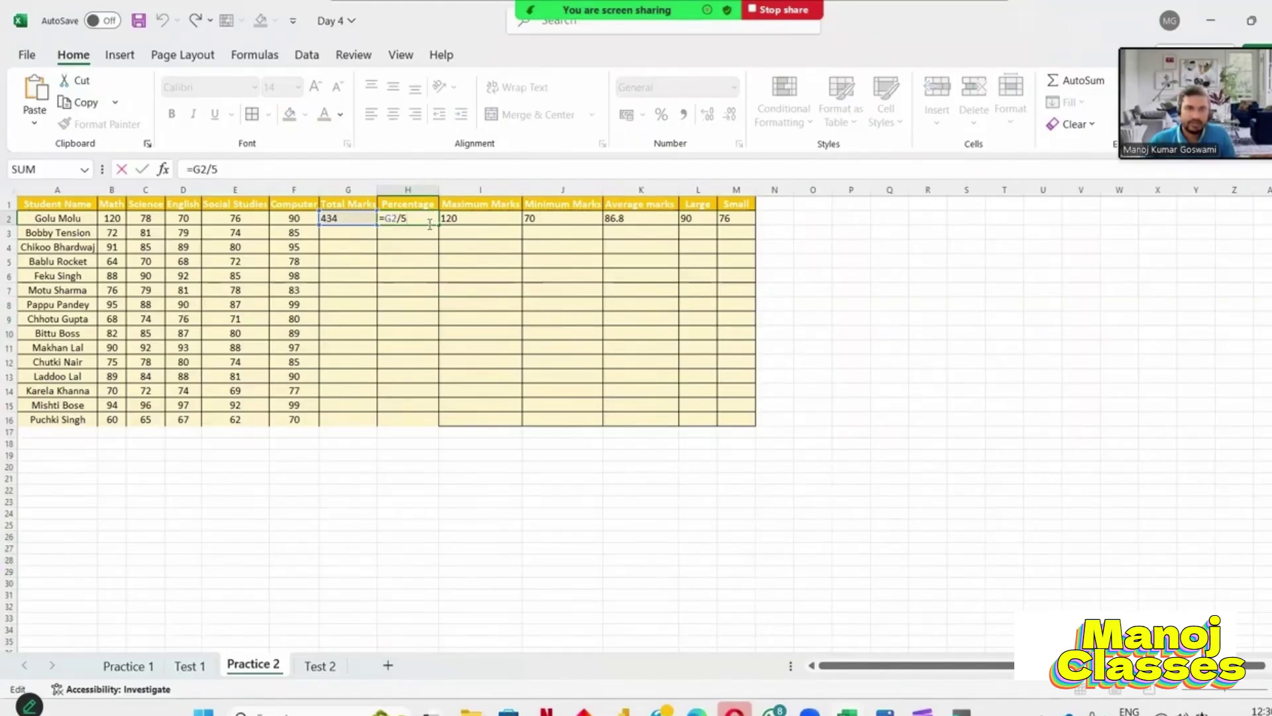
text(0)
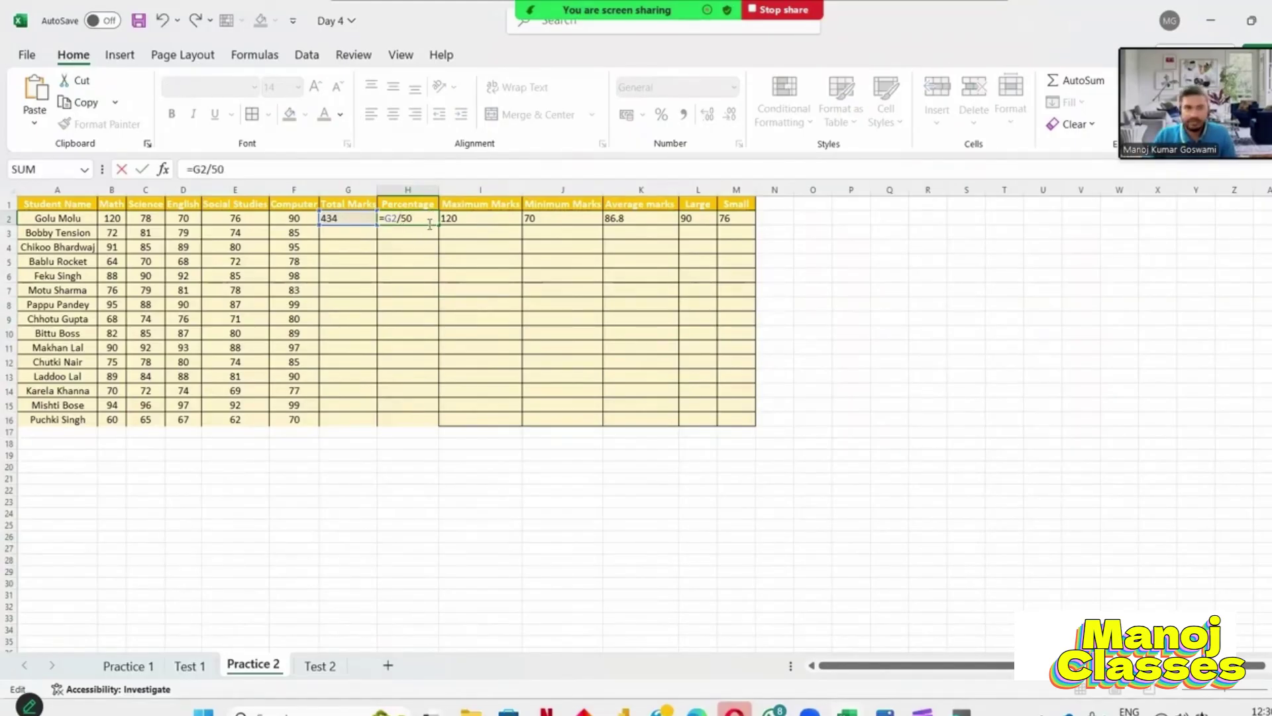
text(0)
key(Return)
key(Up)
click(662, 114)
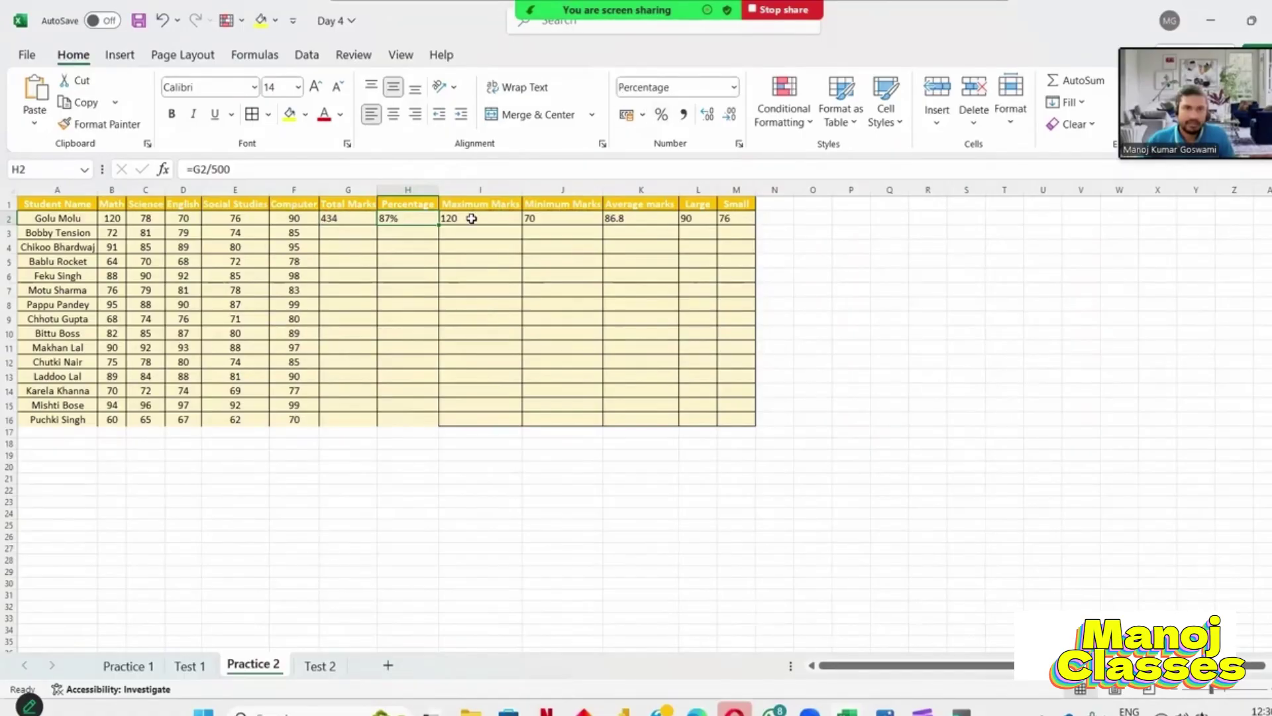
click(388, 246)
- Fill the formulas in G2:M2 down through row 16 for all the remaining students
drag(326, 219, 725, 216)
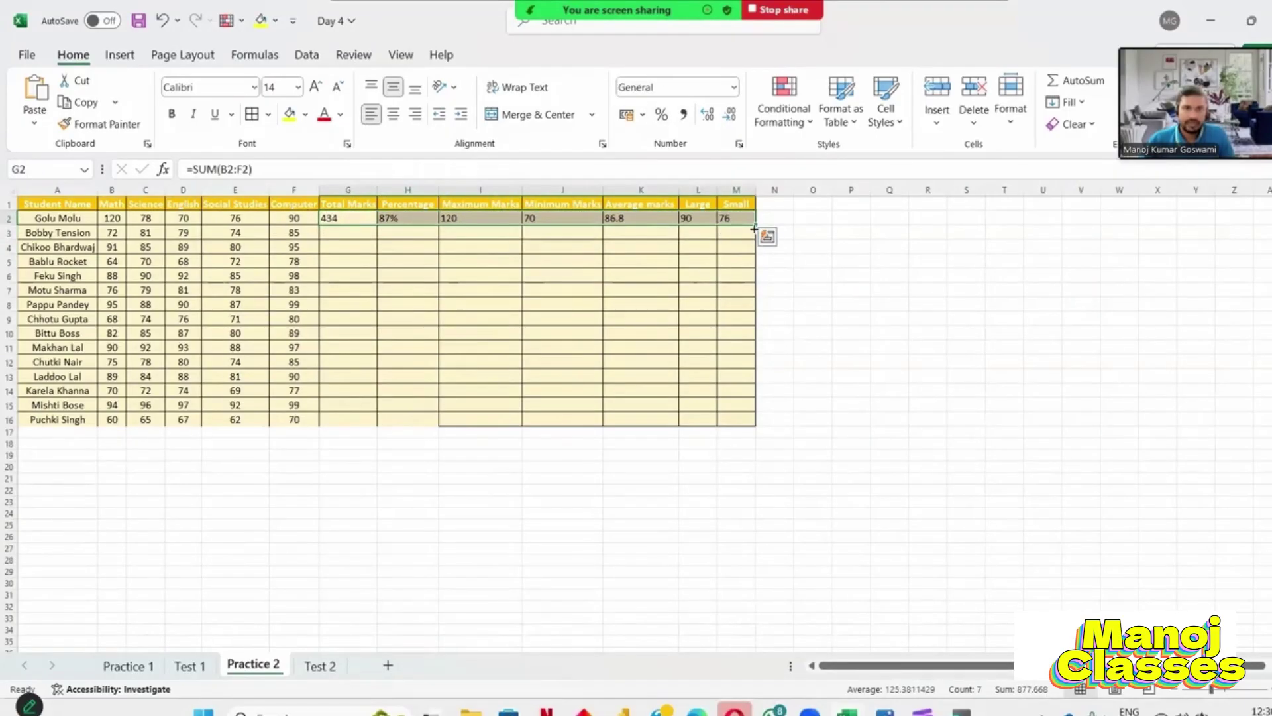
scroll(605, 324, up, 6)
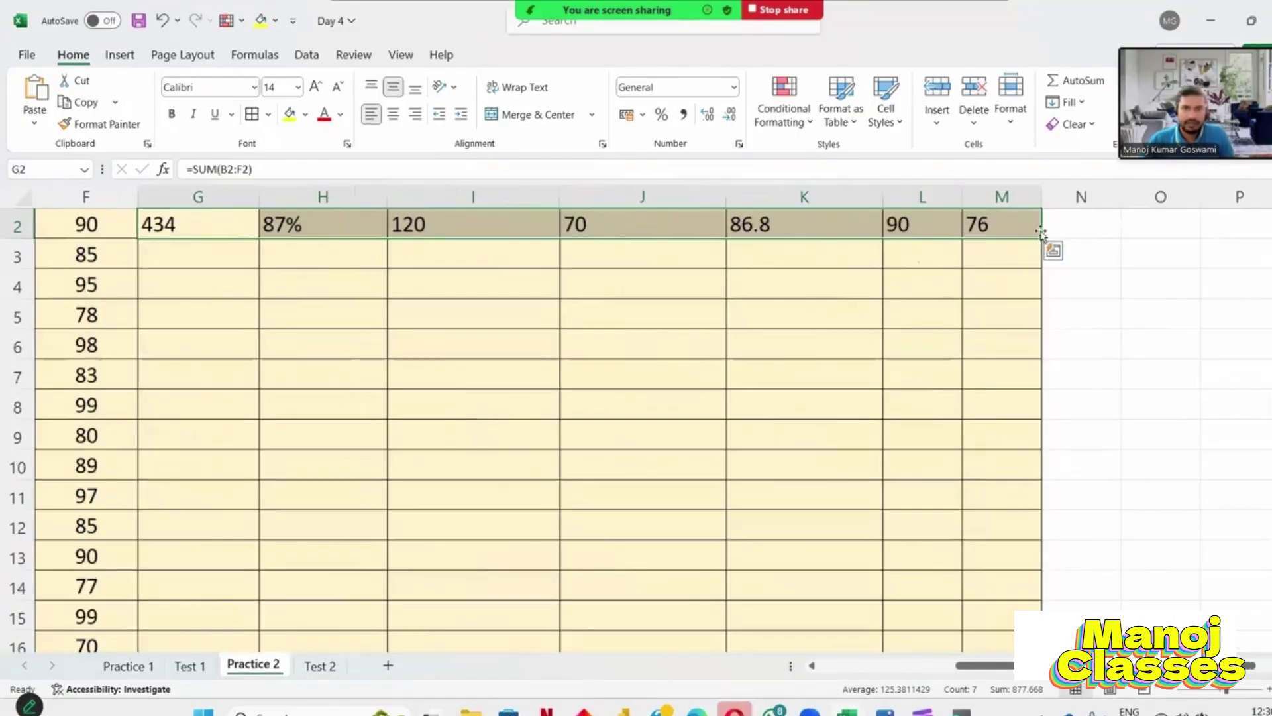
double_click(1042, 240)
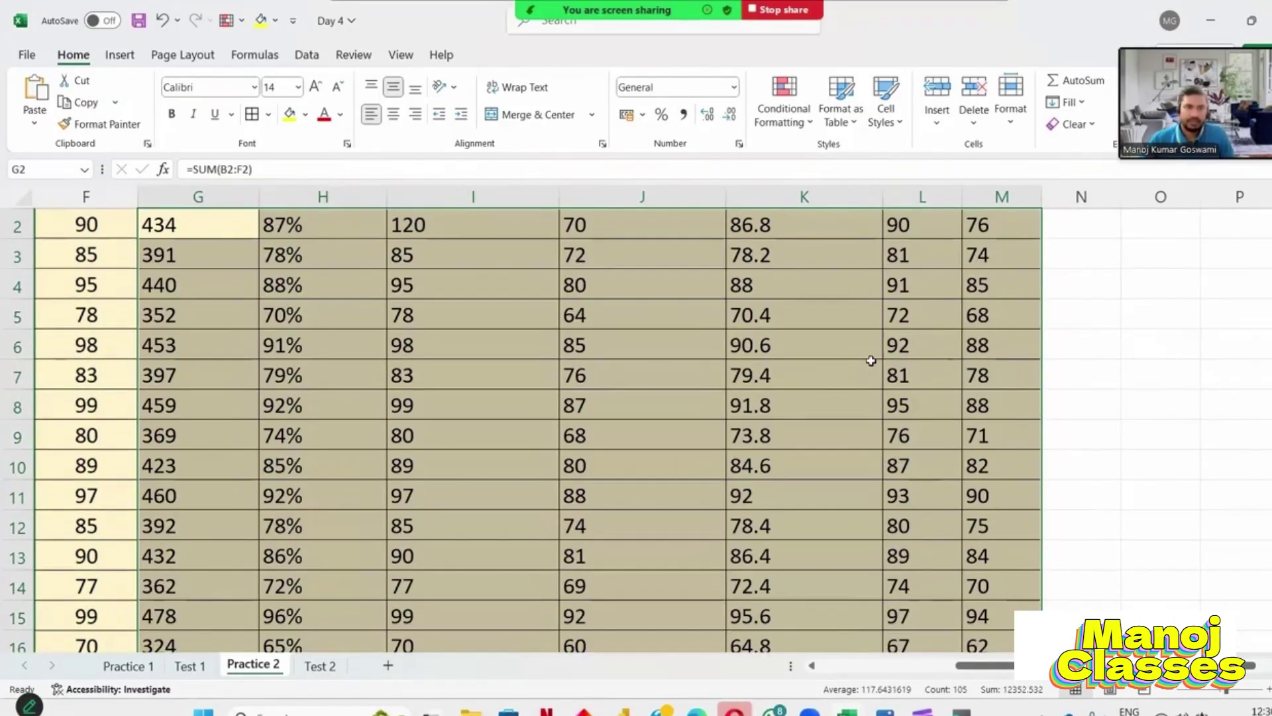
key(ctrl+z)
key(ctrl+y)
scroll(1030, 277, up, 1)
click(1108, 309)
scroll(871, 328, down, 1)
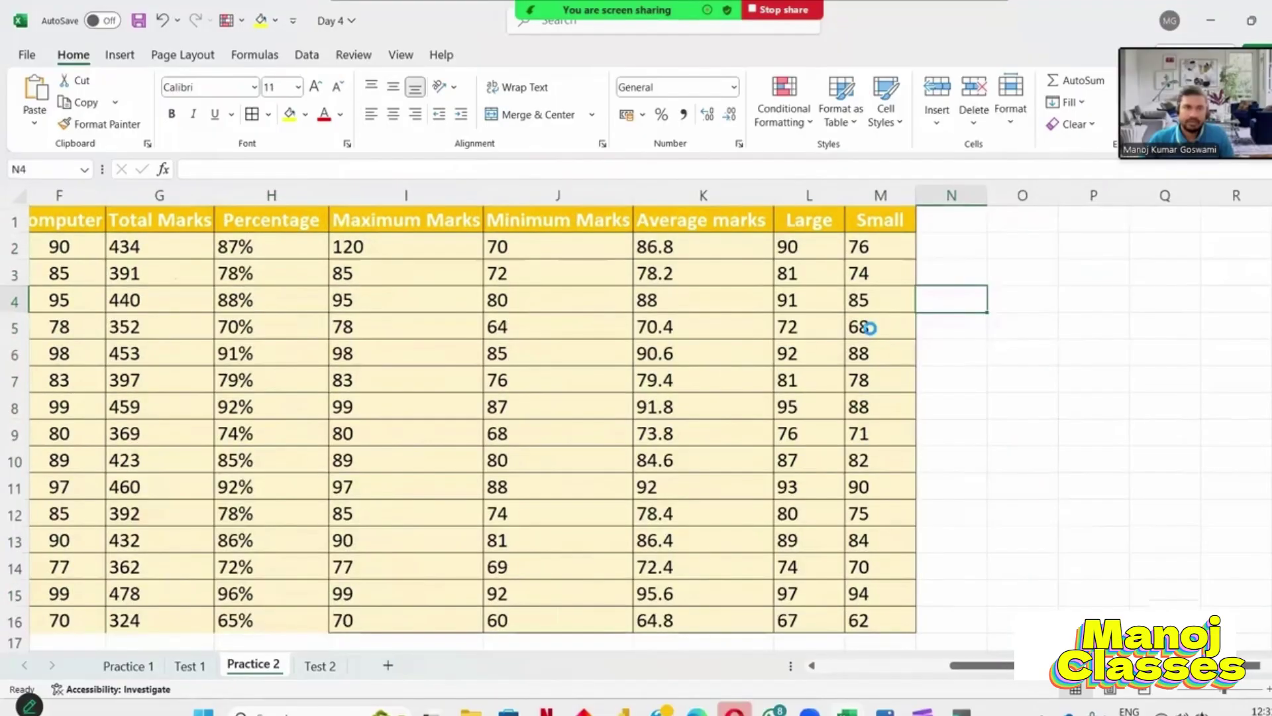
scroll(871, 328, down, 2)
scroll(792, 663, left, 1)
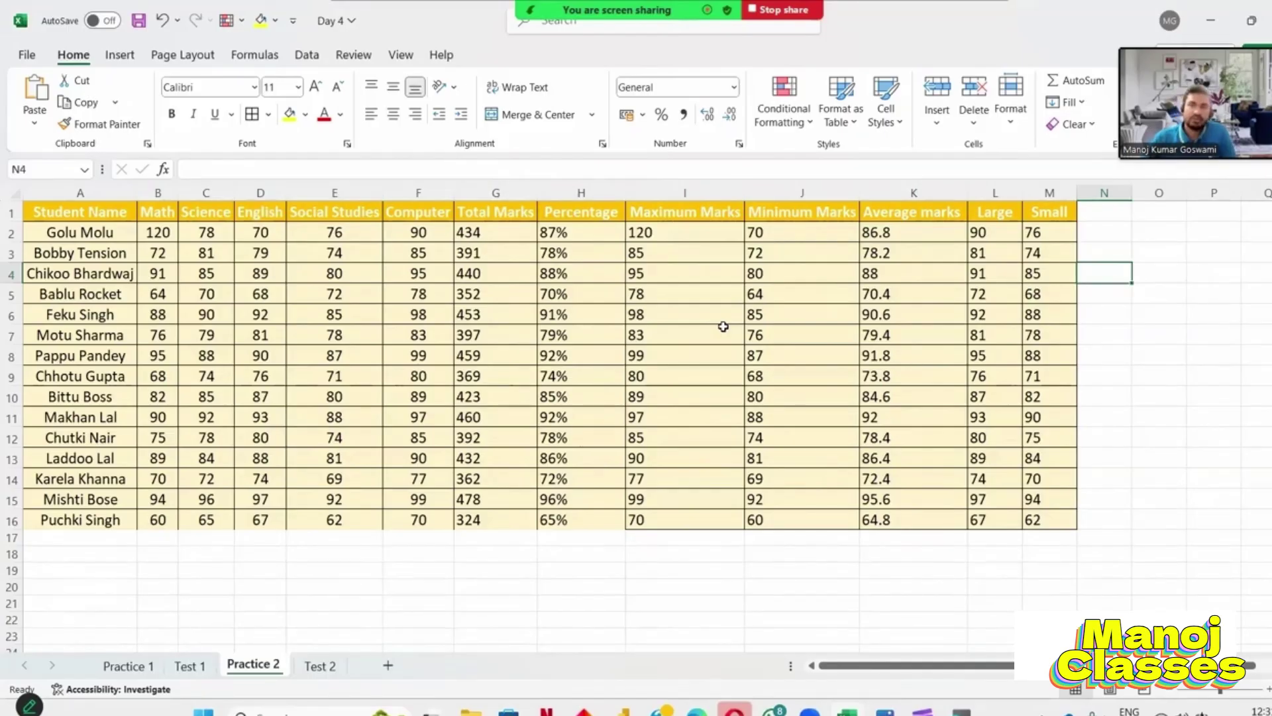
- View the Test 2 sheet's marks table and empty formula columns, and return to Practice 2
click(320, 666)
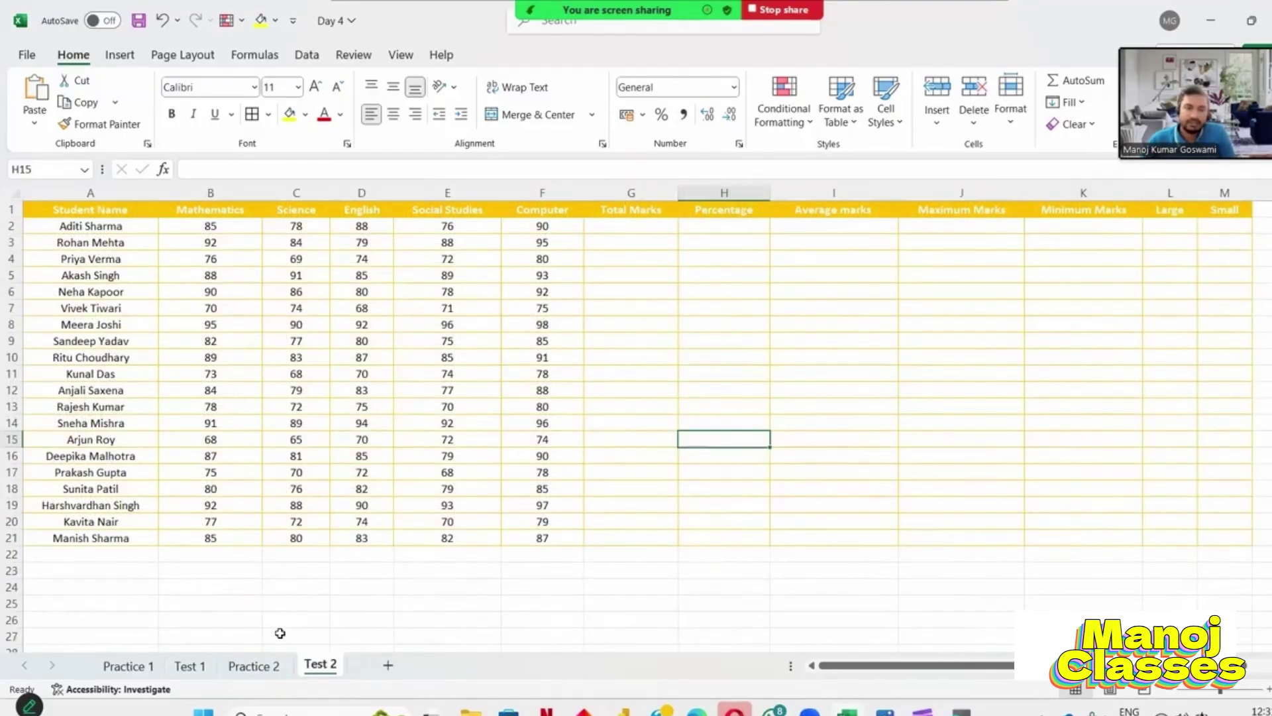
click(253, 665)
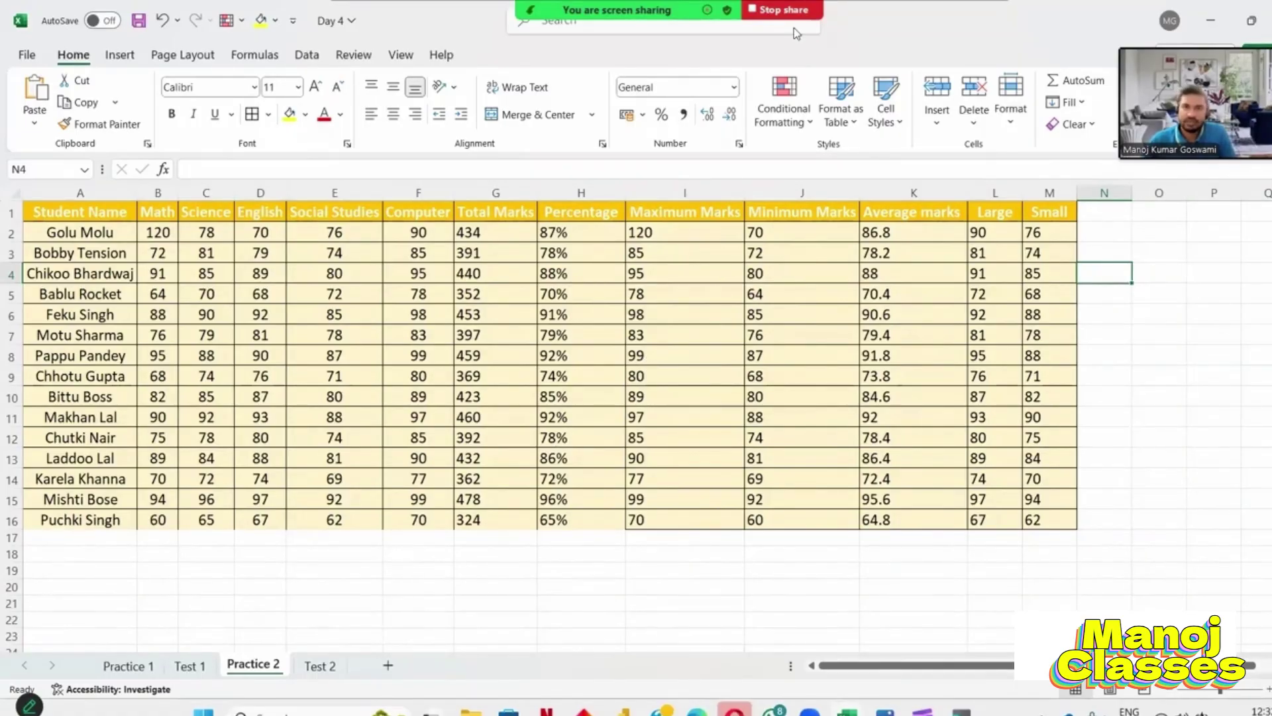
mouse_move(794, 26)
click(976, 30)
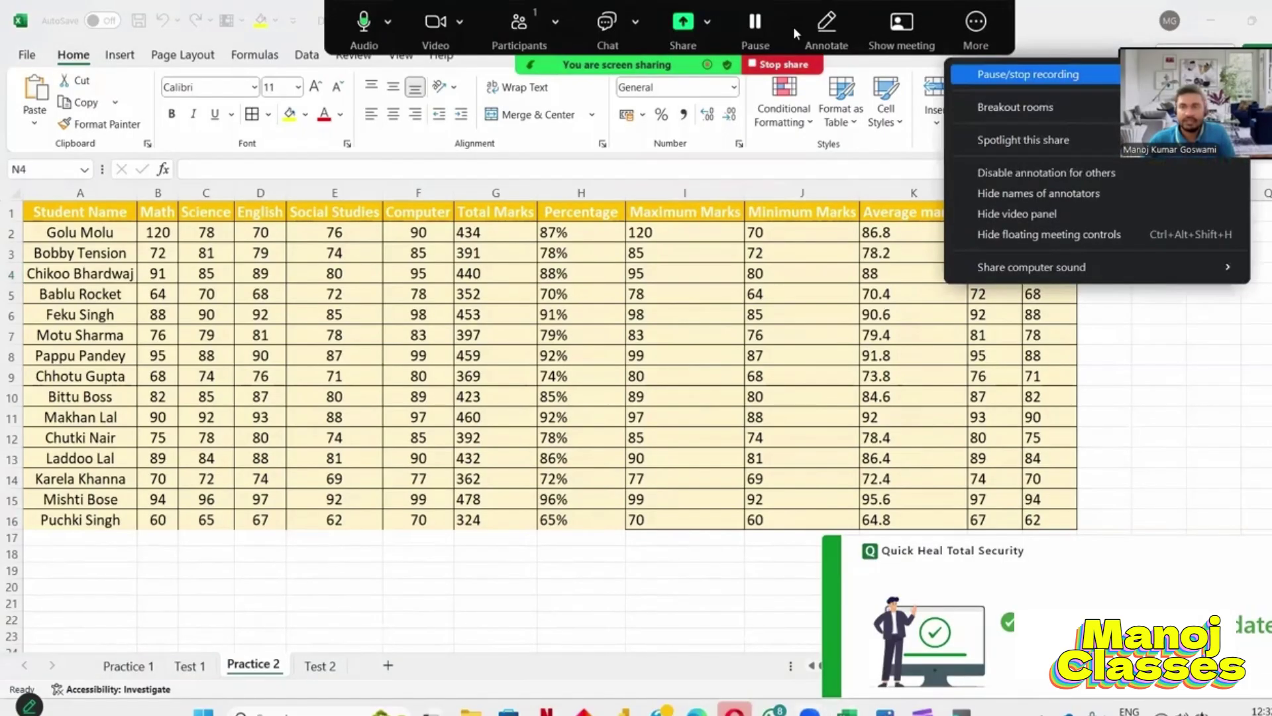